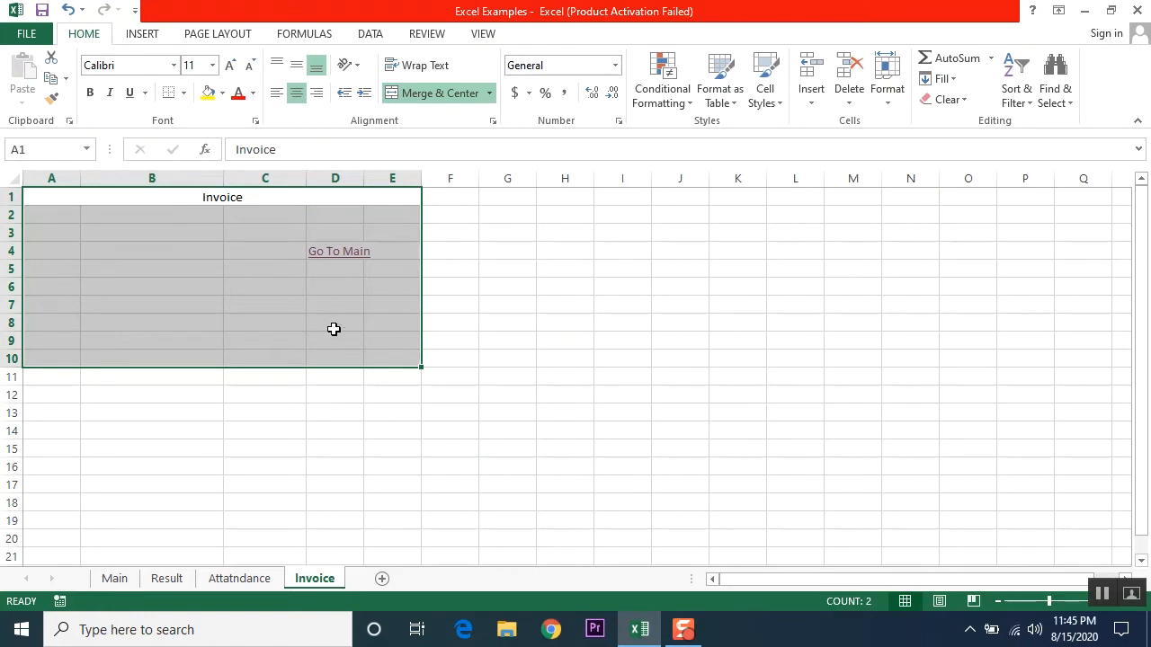
# Step: Delete the Invoice title and Go To Main link in A1:E5, then return to cell A1
pyautogui.click(288, 481)
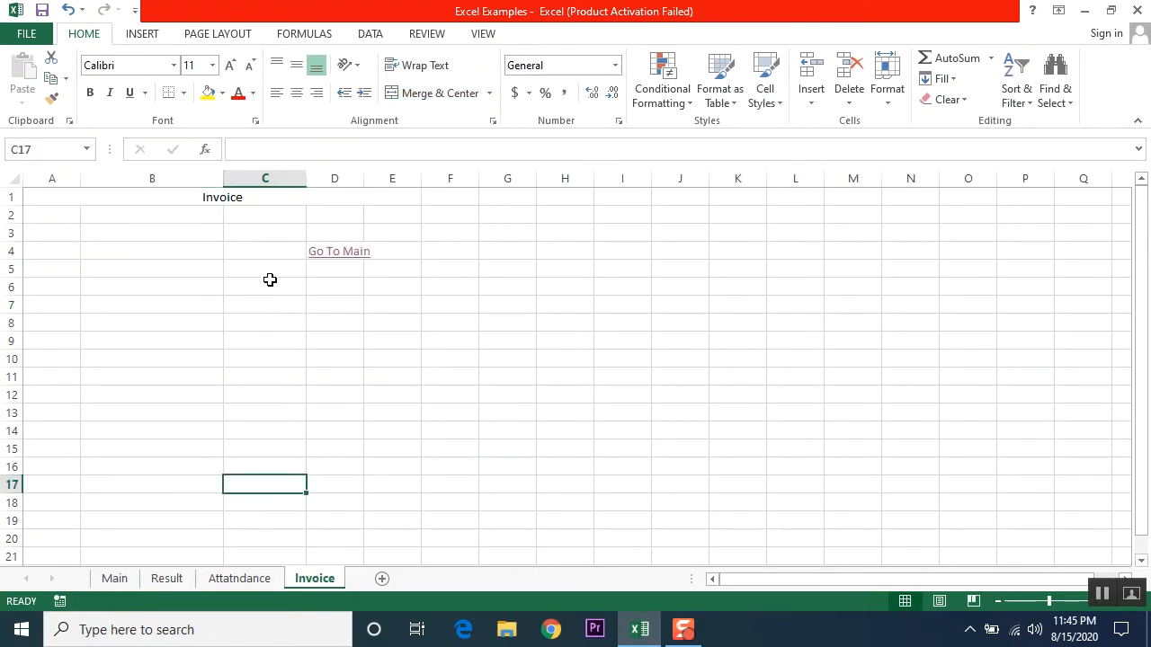
pyautogui.click(54, 196)
pyautogui.moveTo(54, 196); pyautogui.dragTo(321, 339)
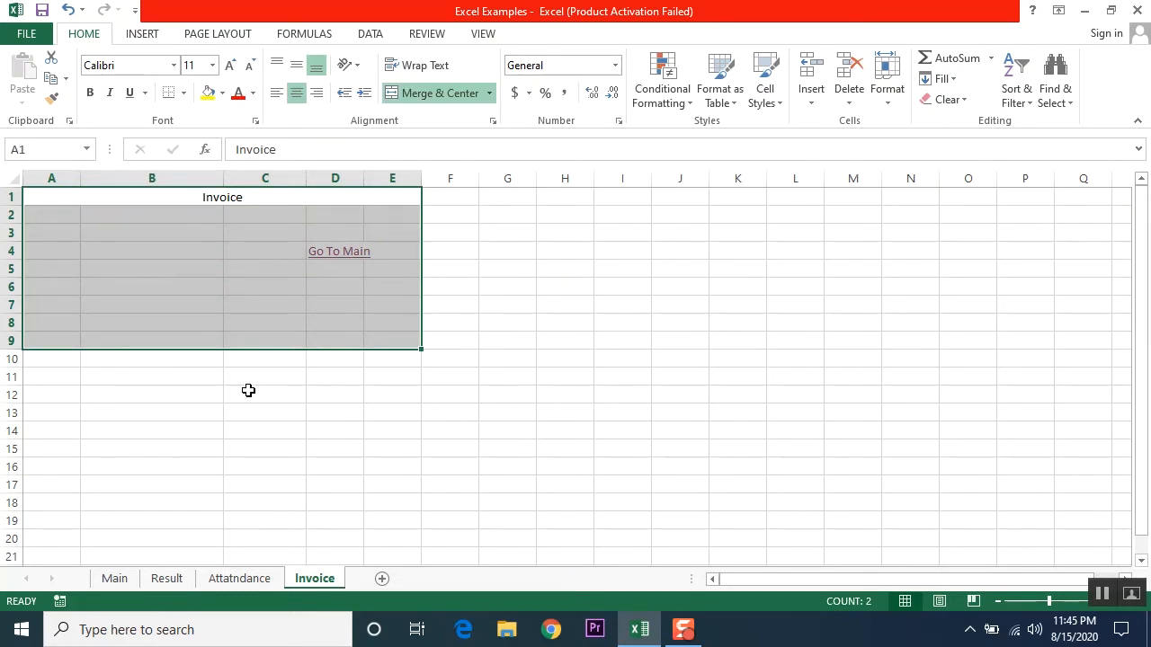
pyautogui.click(539, 440)
pyautogui.moveTo(357, 269); pyautogui.dragTo(107, 177)
pyautogui.press('Delete')
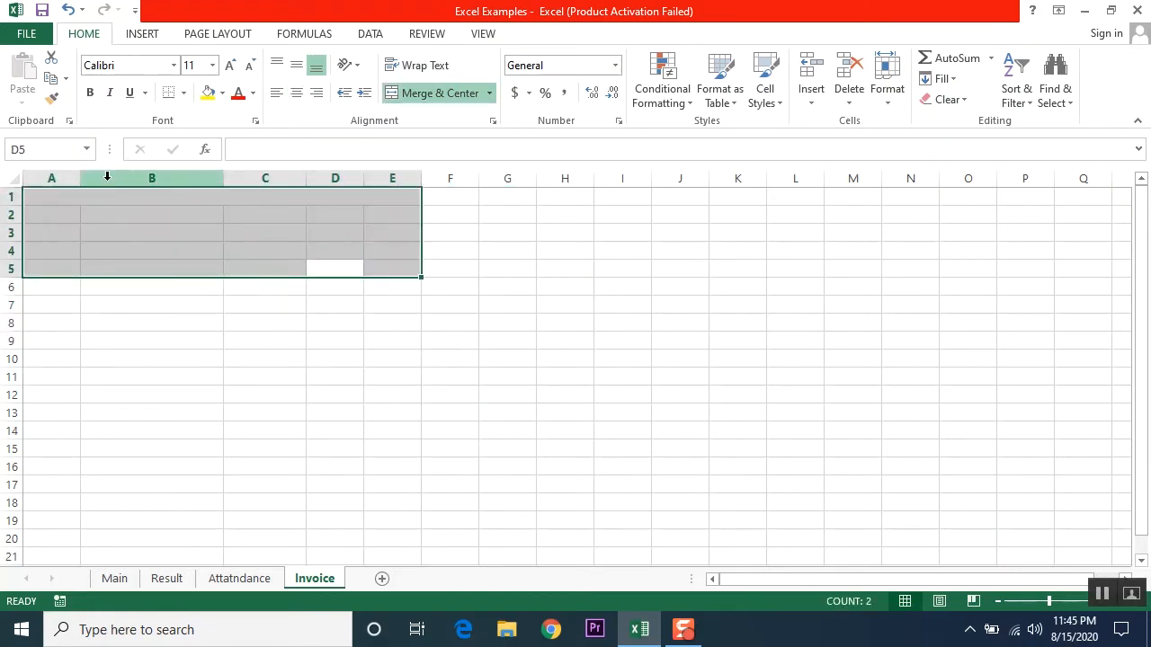
pyautogui.hotkey('ctrl', 'Home')
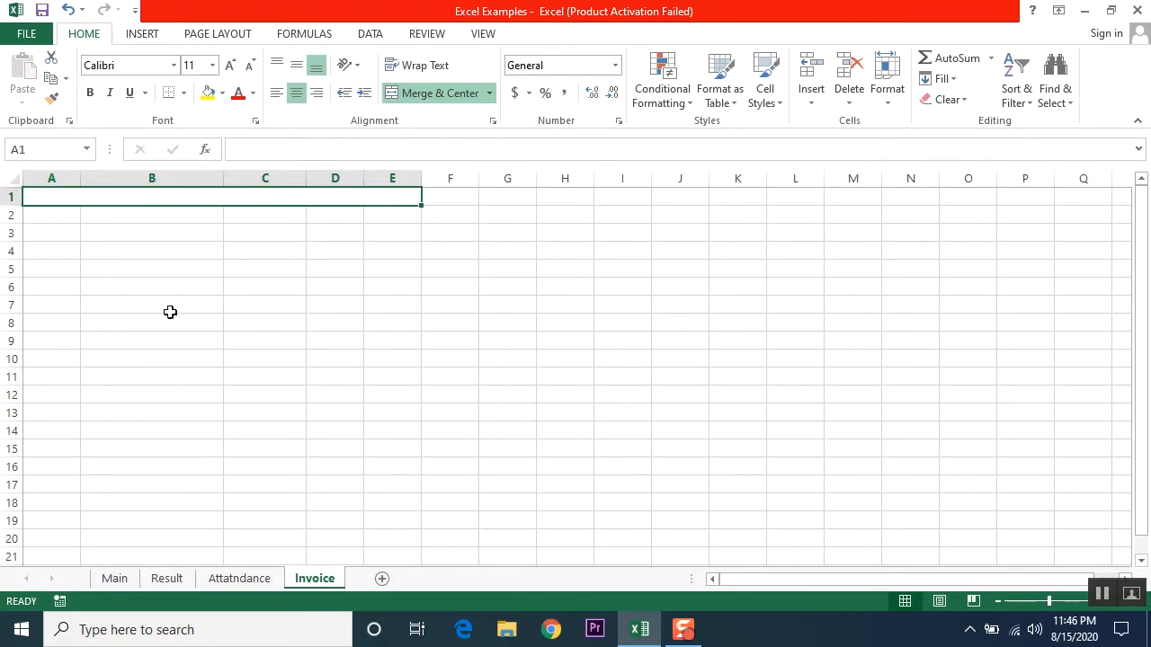
# Step: Open the File Info page for the Excel Examples workbook
pyautogui.click(155, 275)
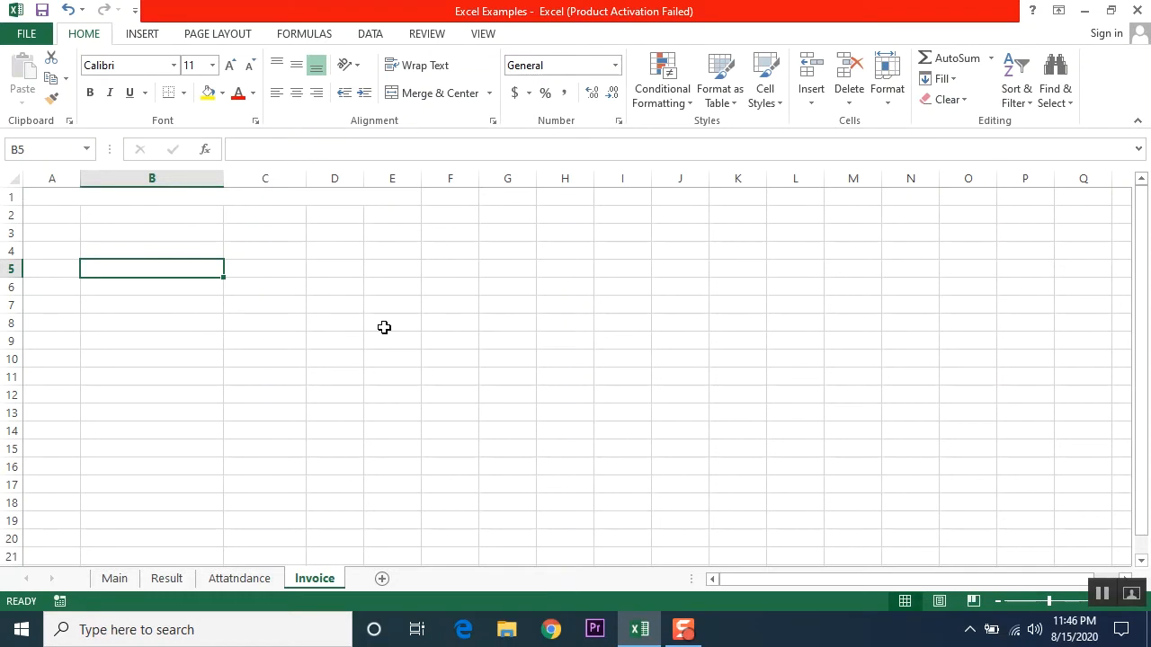
pyautogui.click(449, 356)
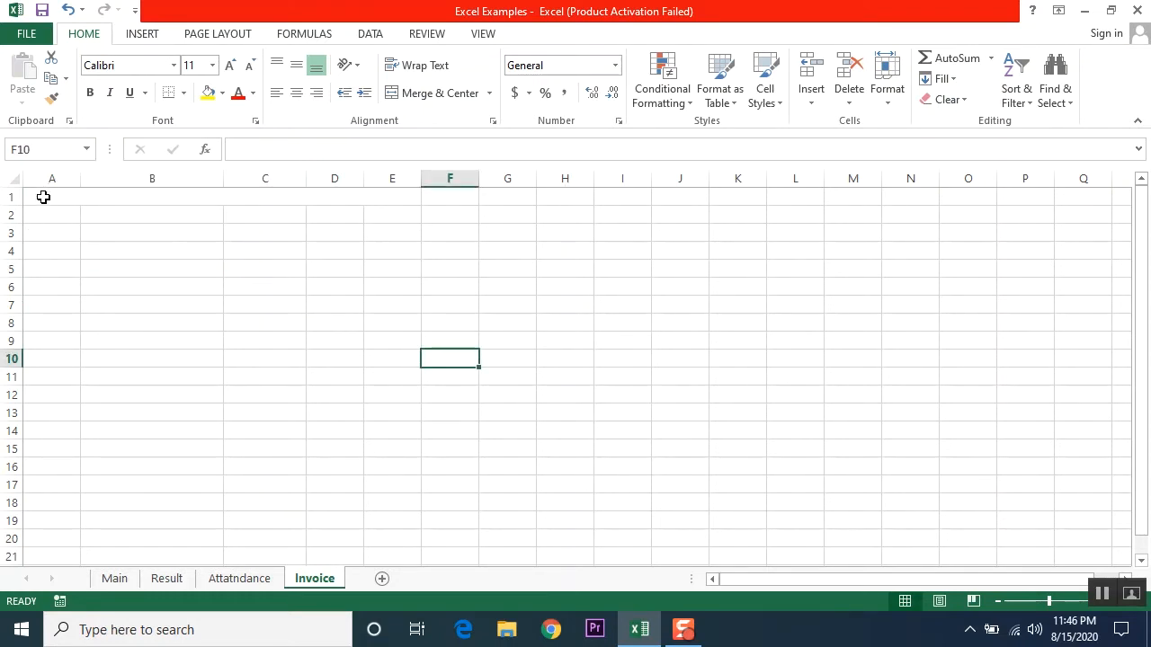
pyautogui.moveTo(44, 195); pyautogui.dragTo(560, 525)
pyautogui.click(264, 329)
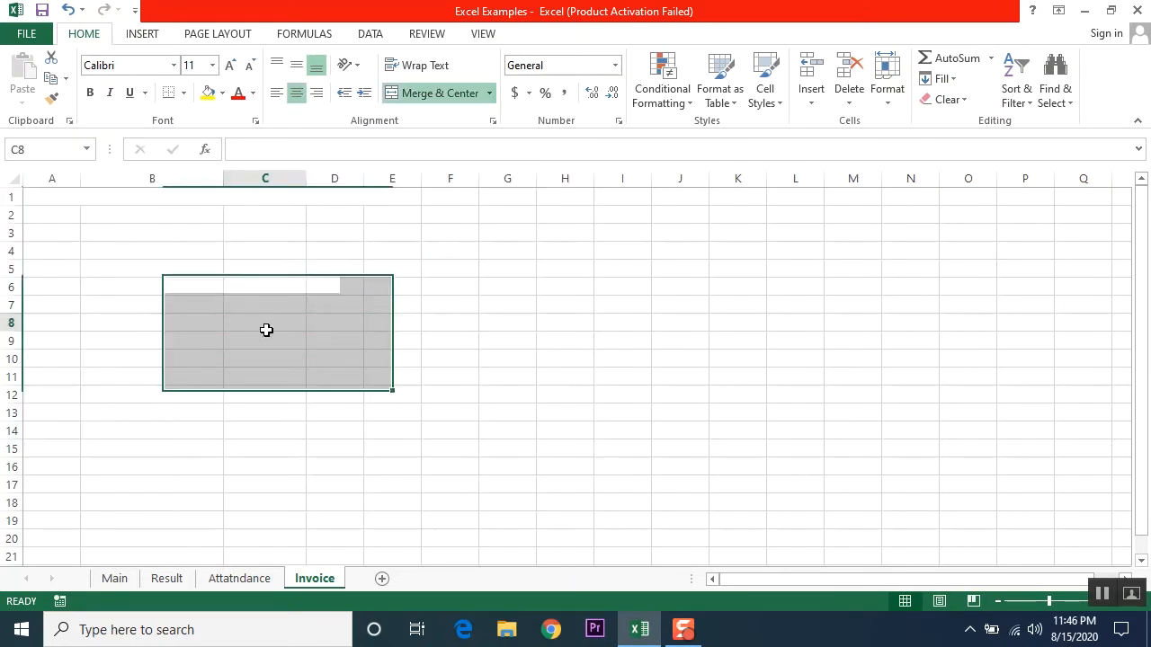
pyautogui.click(96, 283)
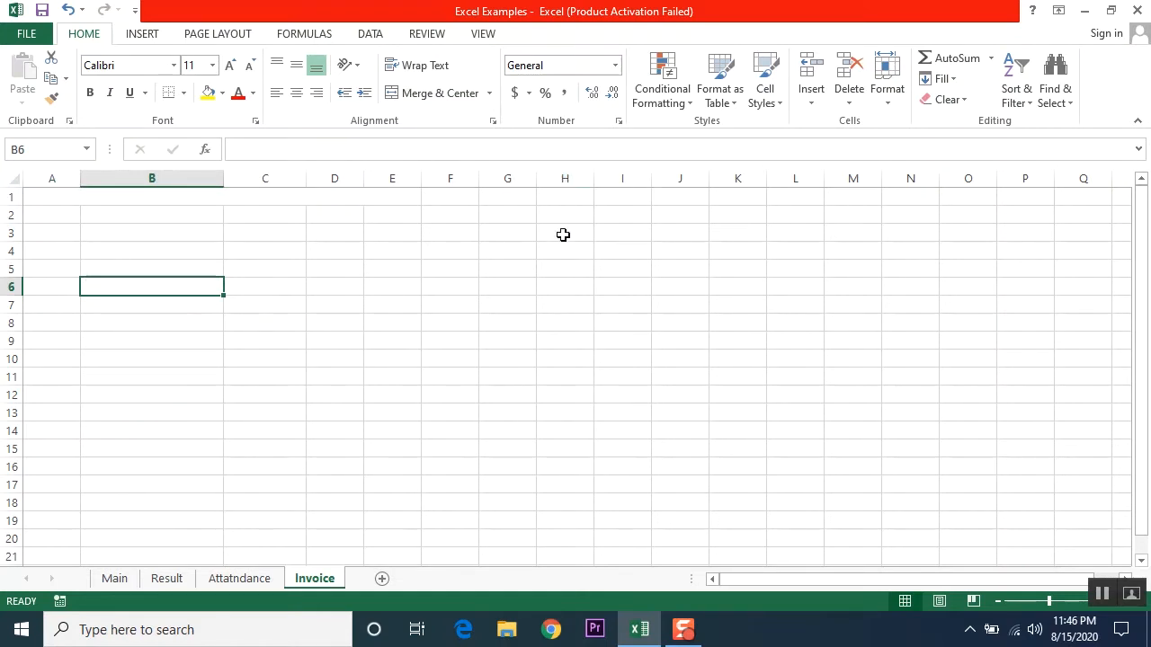
pyautogui.click(19, 34)
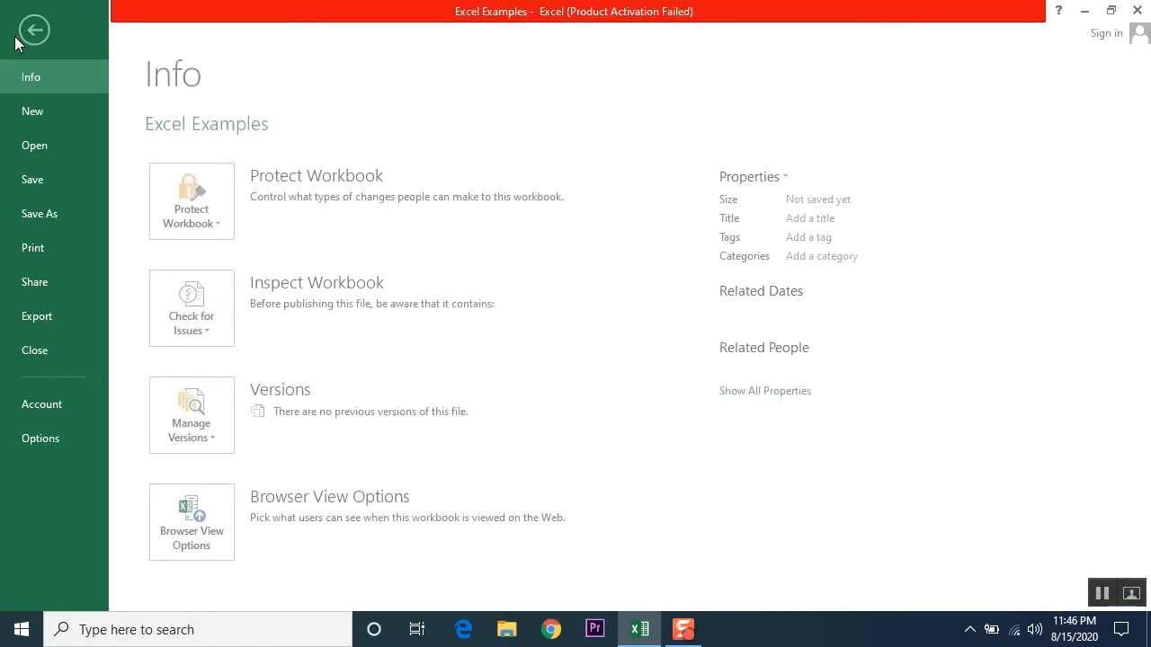
# Step: Preview the blank sheet as one Letter-size page, then return to the Invoice sheet
pyautogui.click(51, 251)
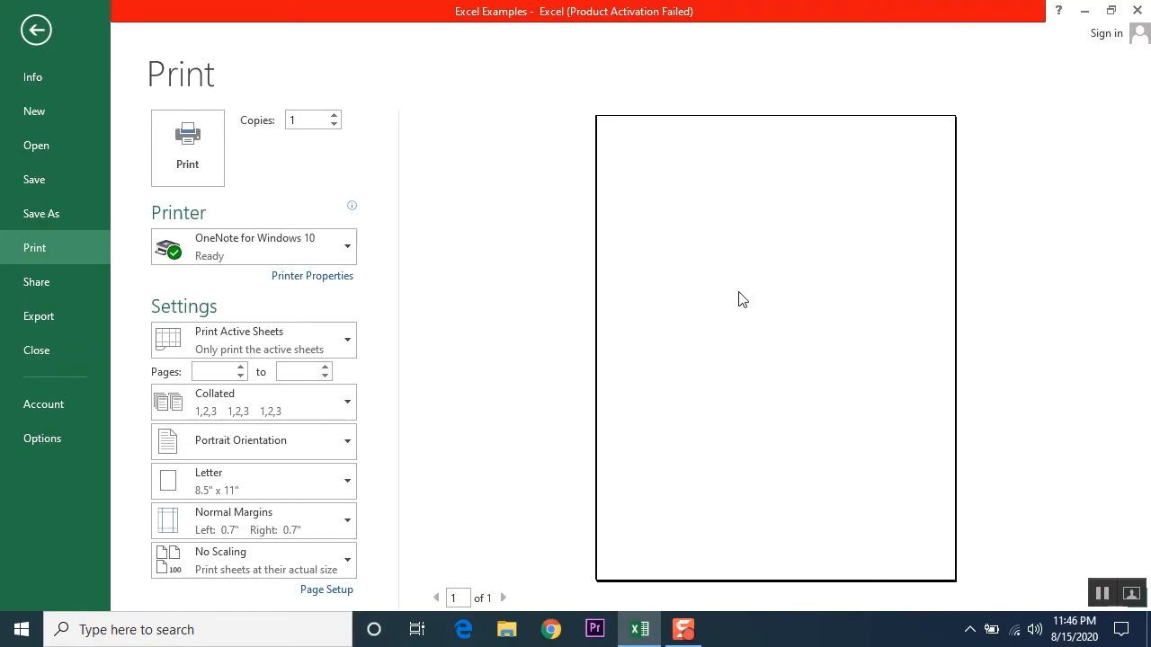
pyautogui.click(38, 30)
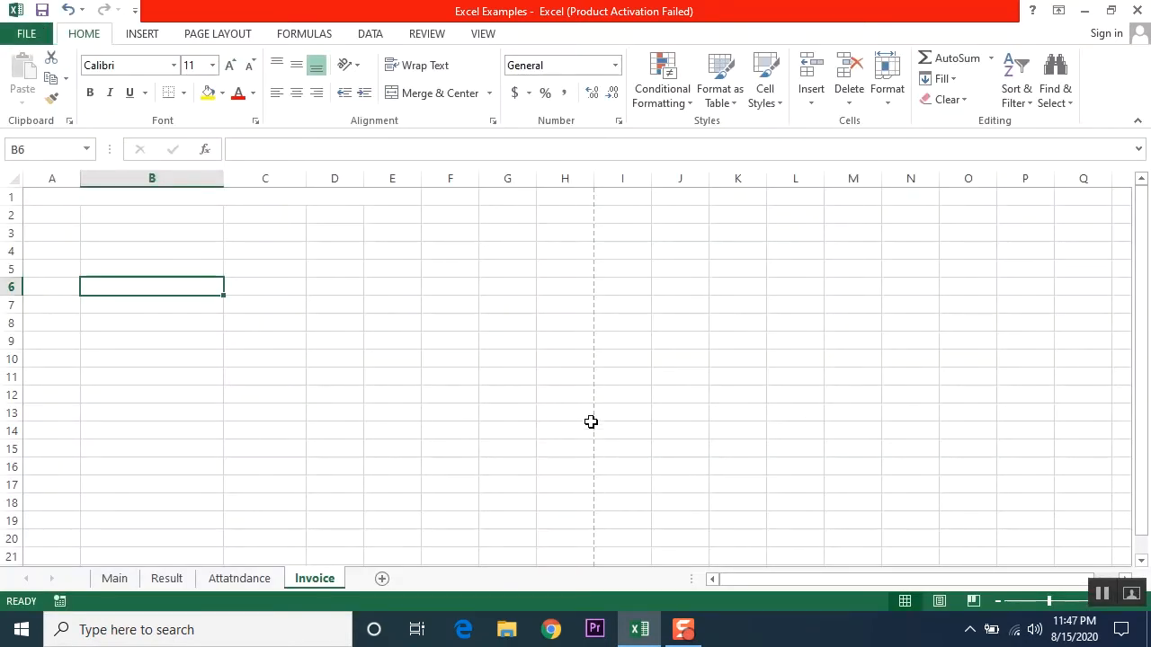
# Step: Locate the row 47 page break and select A1:H47 as the first printed page
pyautogui.click(33, 215)
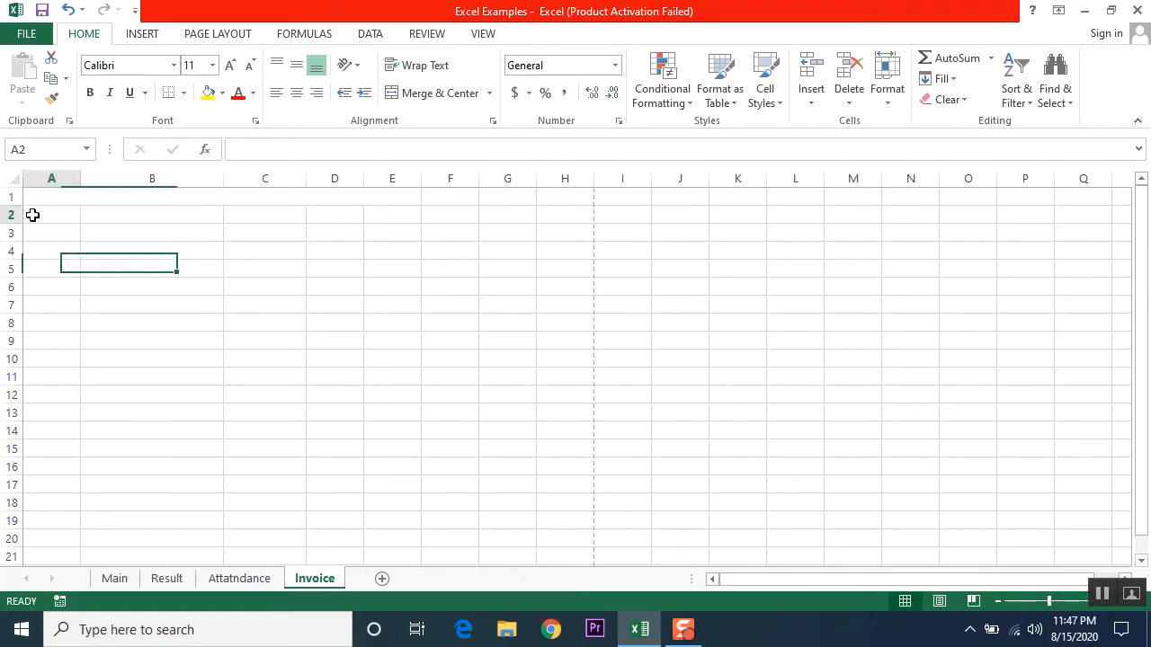
pyautogui.moveTo(32, 215); pyautogui.dragTo(570, 220)
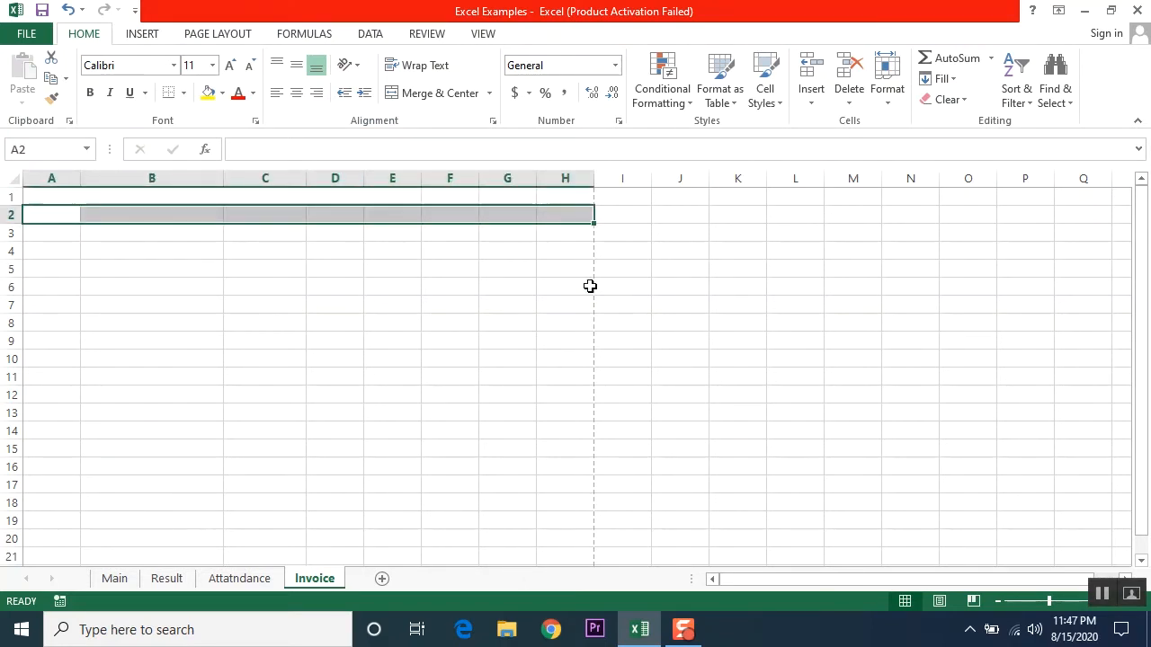
pyautogui.scroll(-7, 578, 331)
pyautogui.scroll(-15, 576, 337)
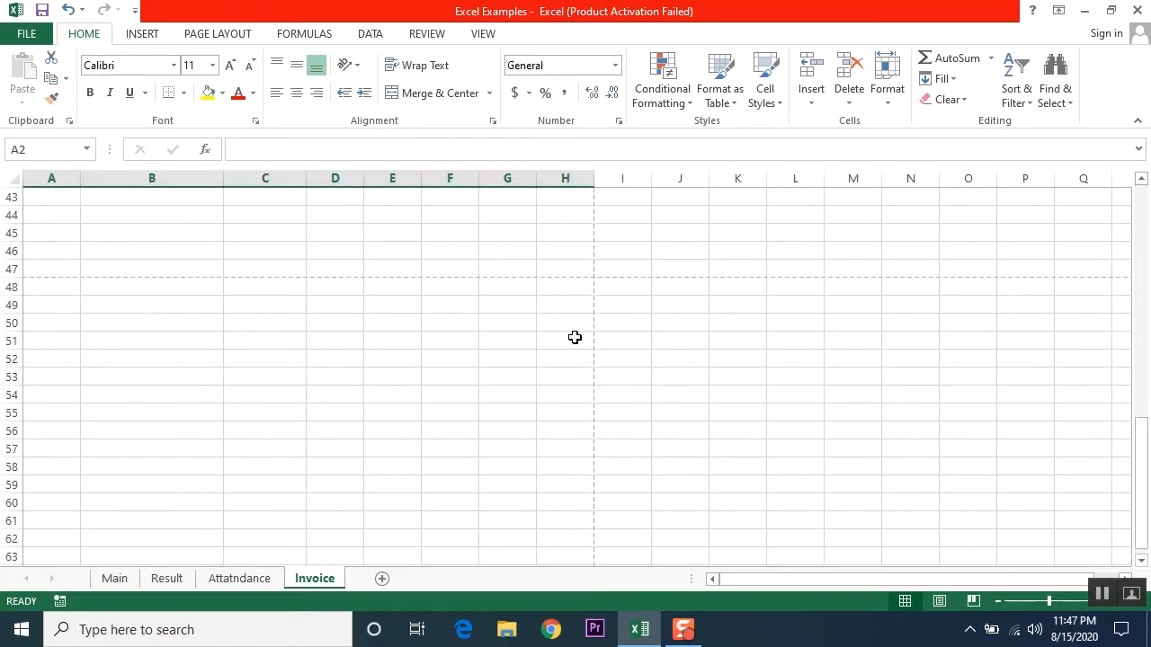
pyautogui.scroll(-16, 572, 343)
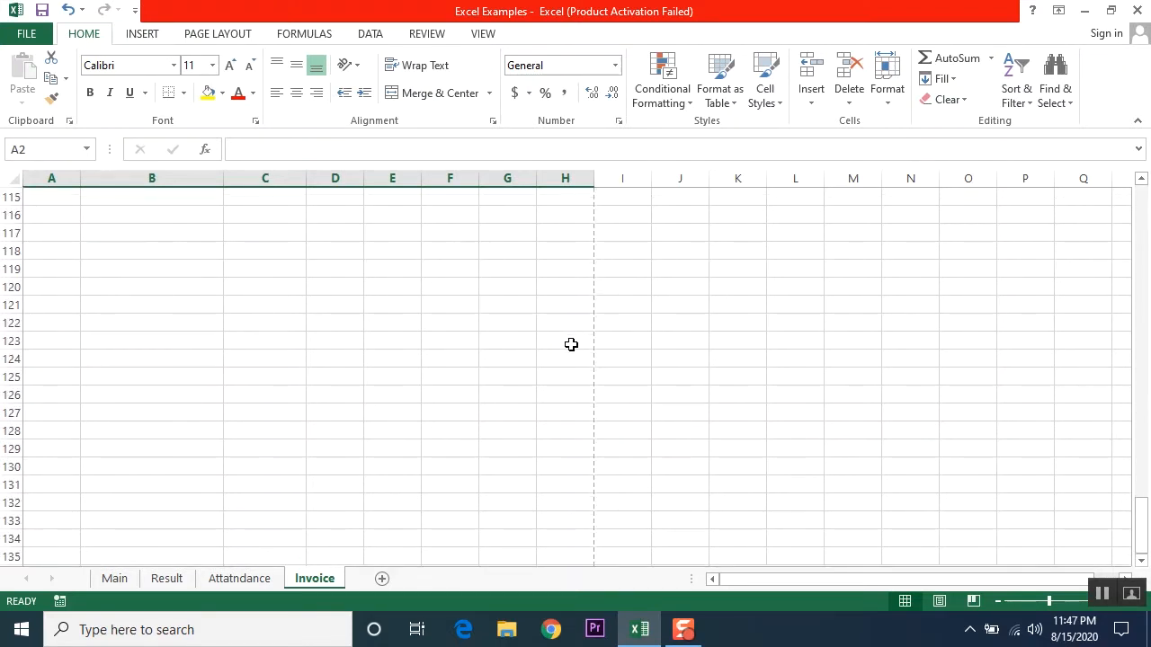
pyautogui.scroll(17, 571, 344)
pyautogui.scroll(13, 570, 345)
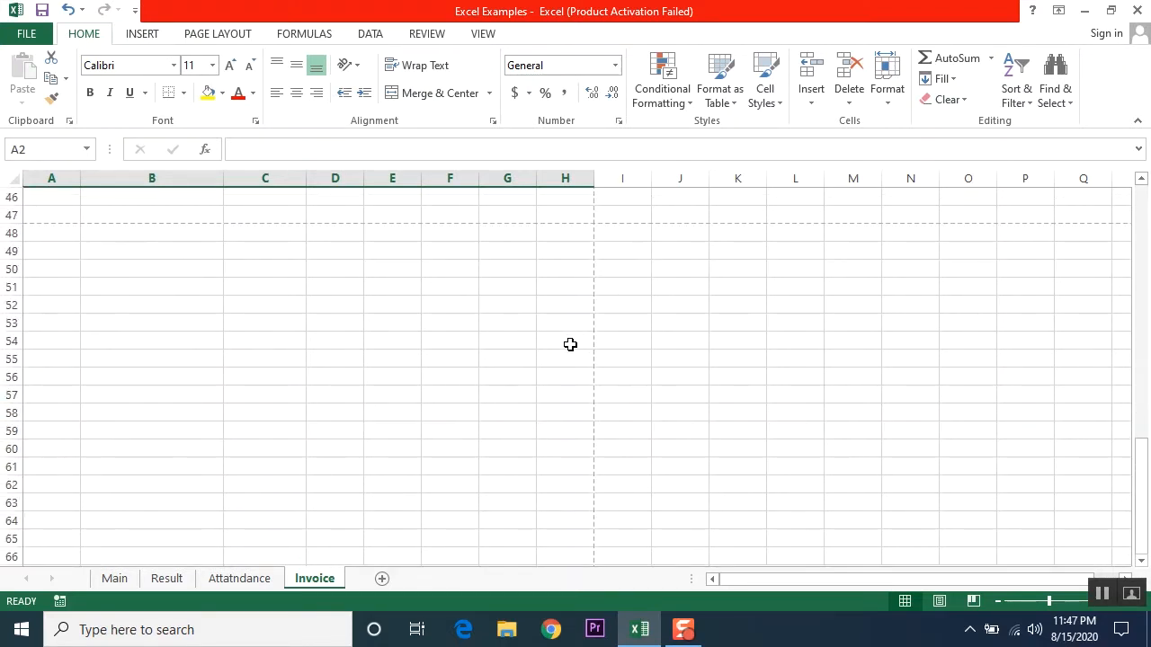
pyautogui.scroll(1, 105, 477)
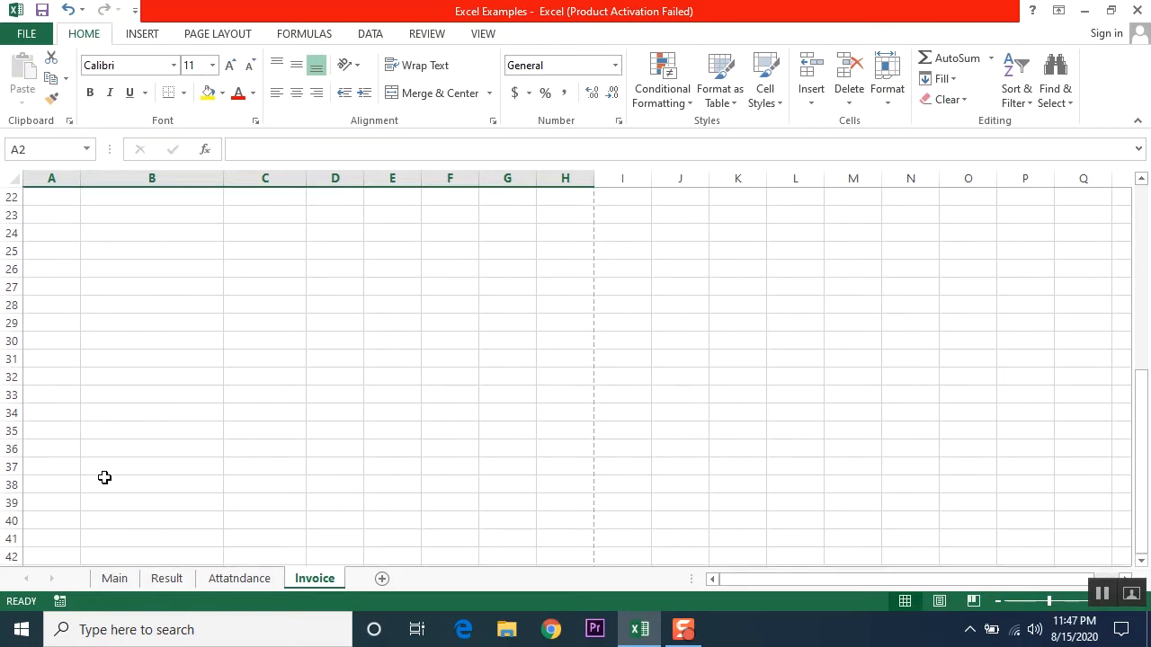
pyautogui.scroll(-1, 117, 472)
pyautogui.scroll(1, 269, 432)
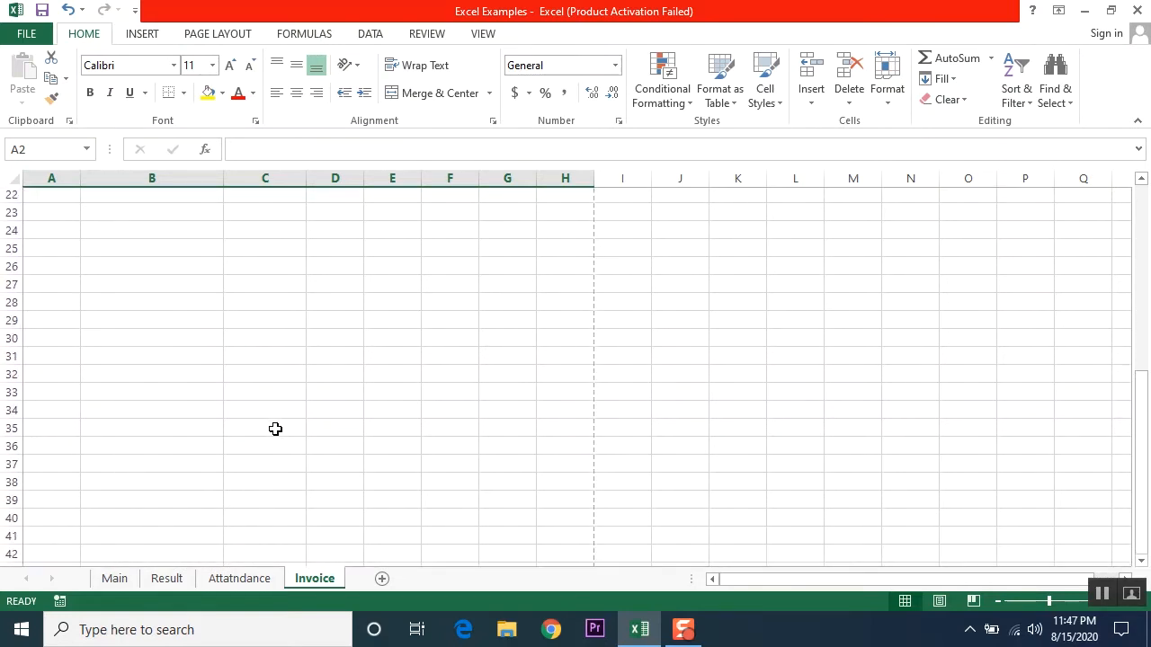
pyautogui.scroll(-3, 93, 411)
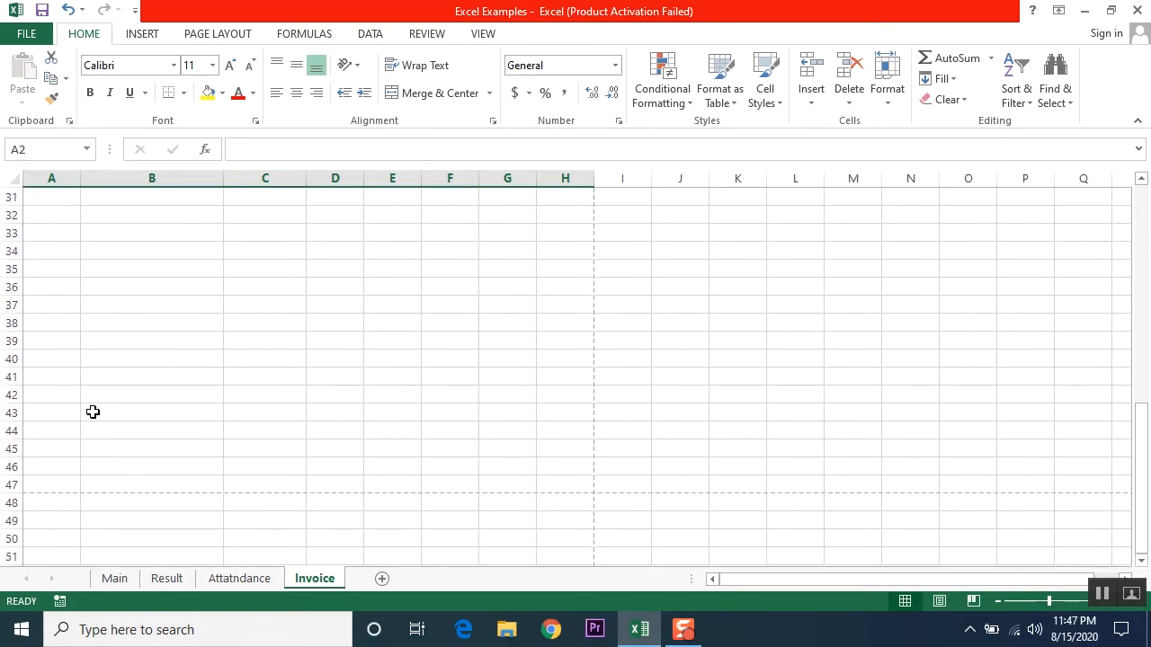
pyautogui.moveTo(50, 491); pyautogui.dragTo(542, 190)
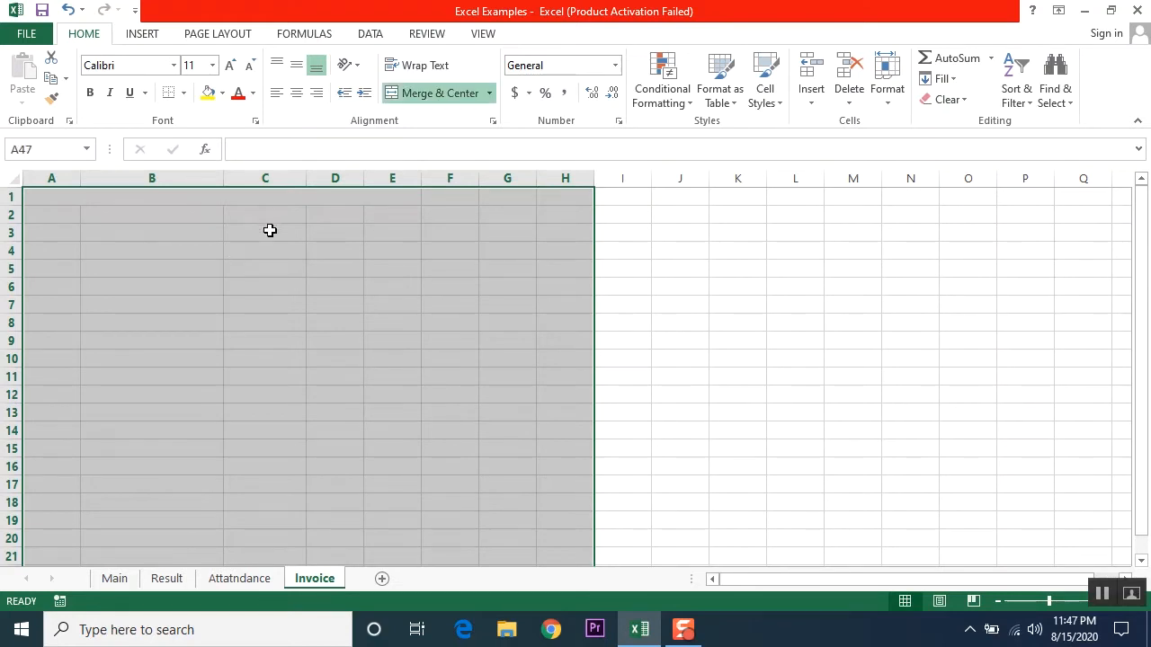
pyautogui.click(230, 261)
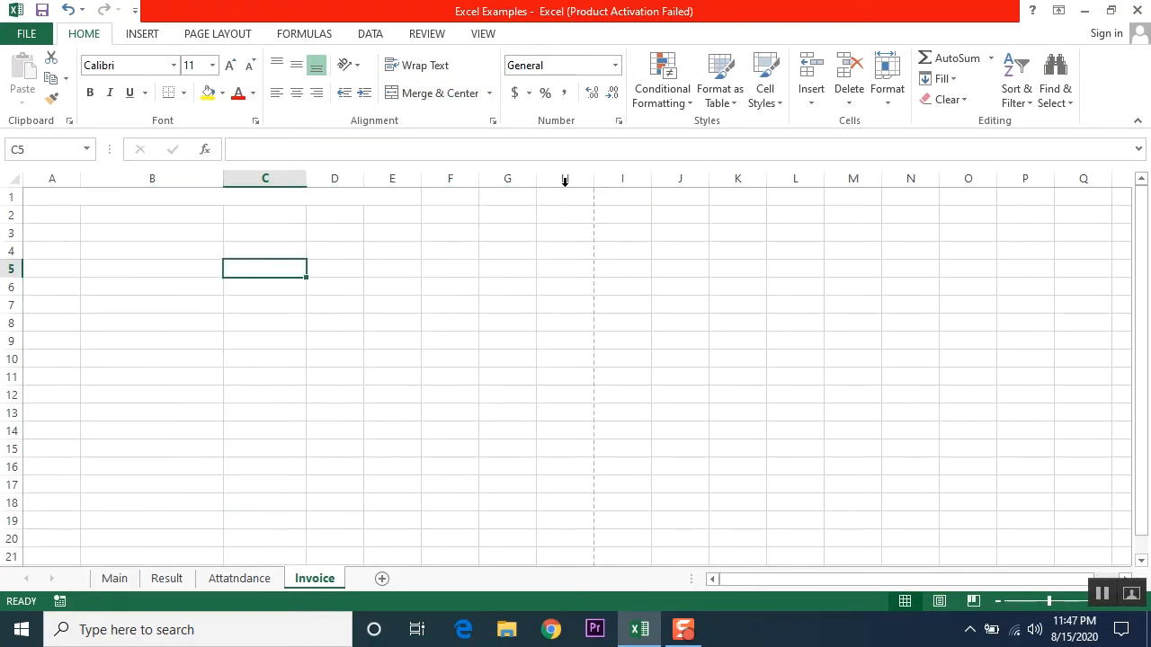
pyautogui.click(7, 196)
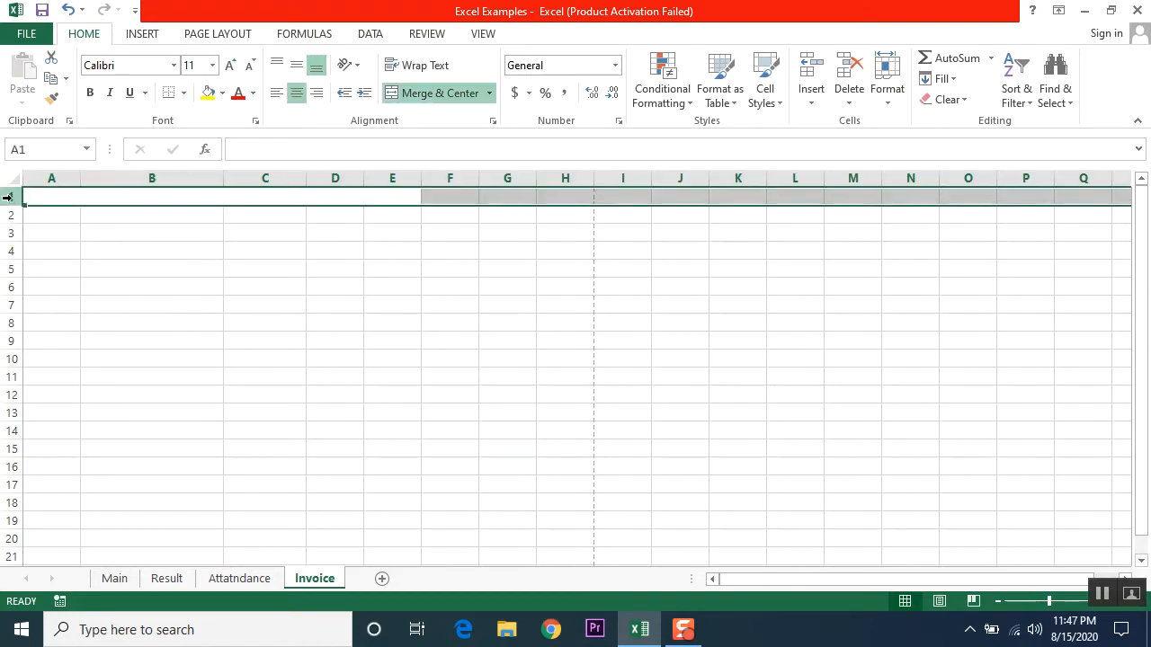
pyautogui.click(335, 395)
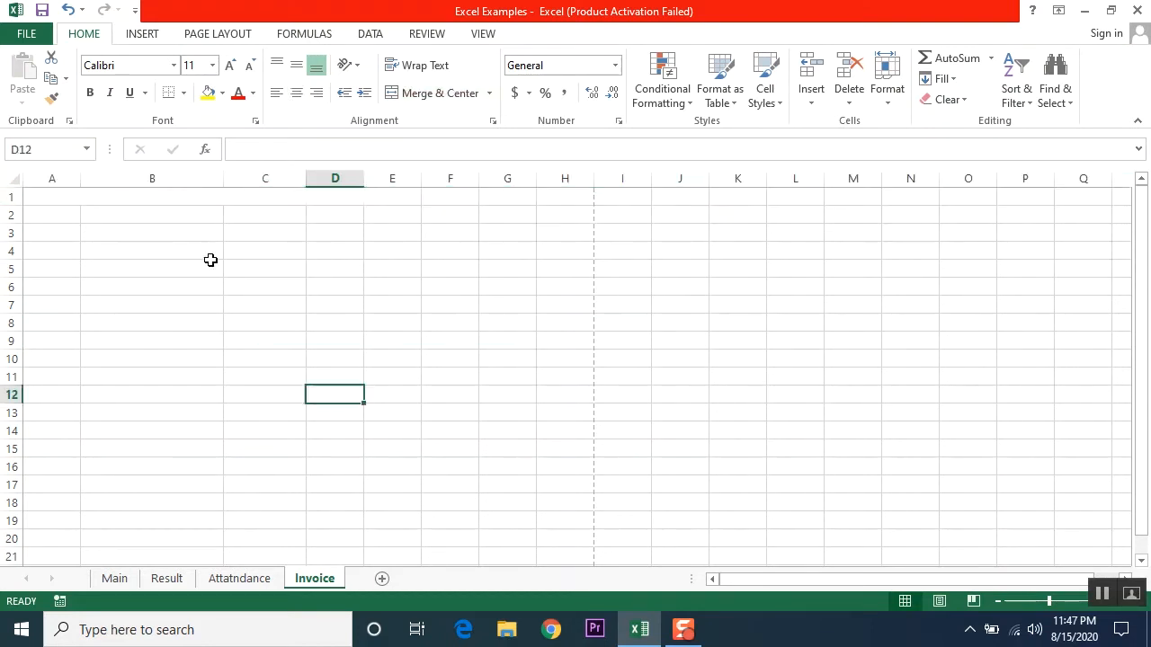
pyautogui.moveTo(92, 201); pyautogui.dragTo(557, 203)
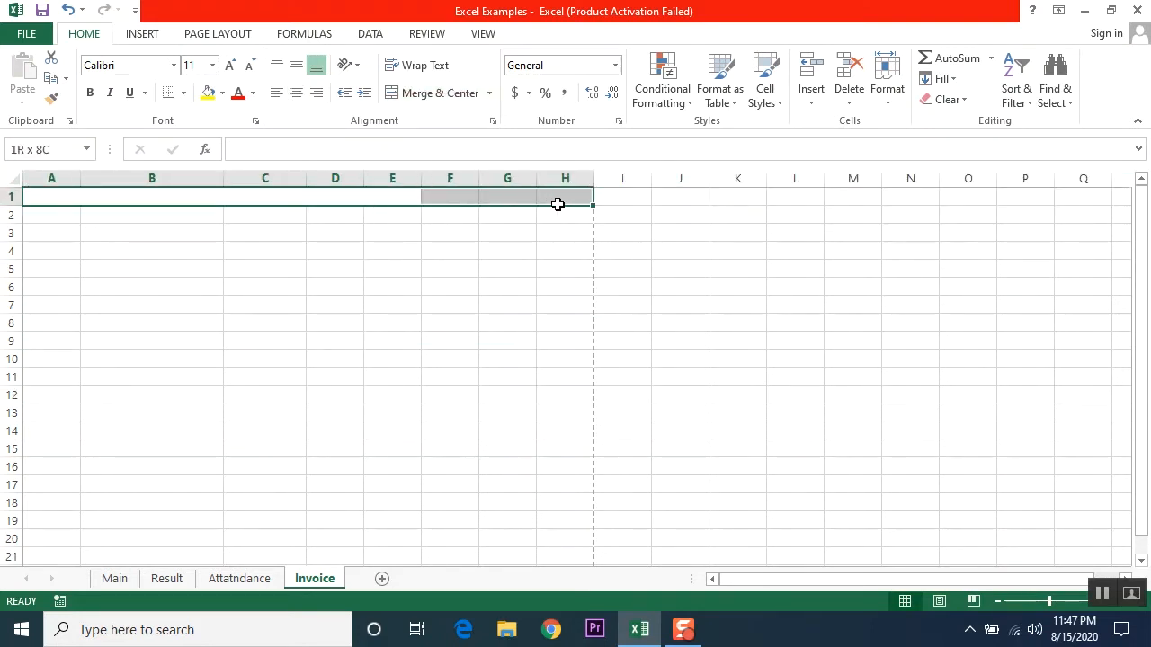
pyautogui.click(405, 93)
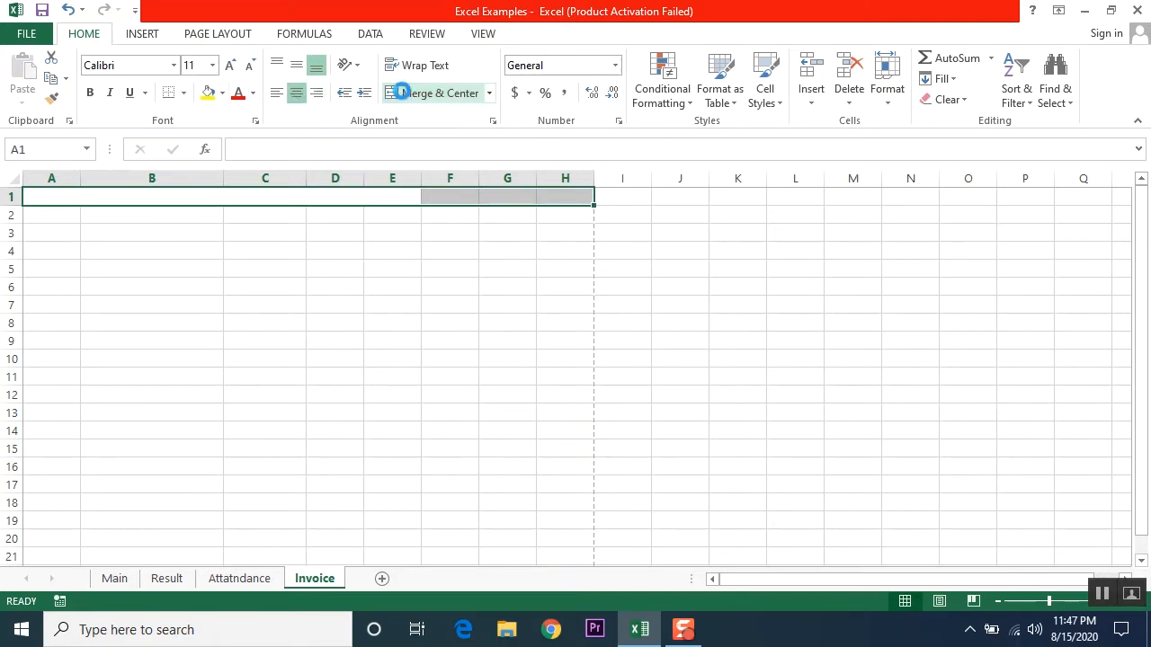
pyautogui.click(404, 94)
pyautogui.click(404, 93)
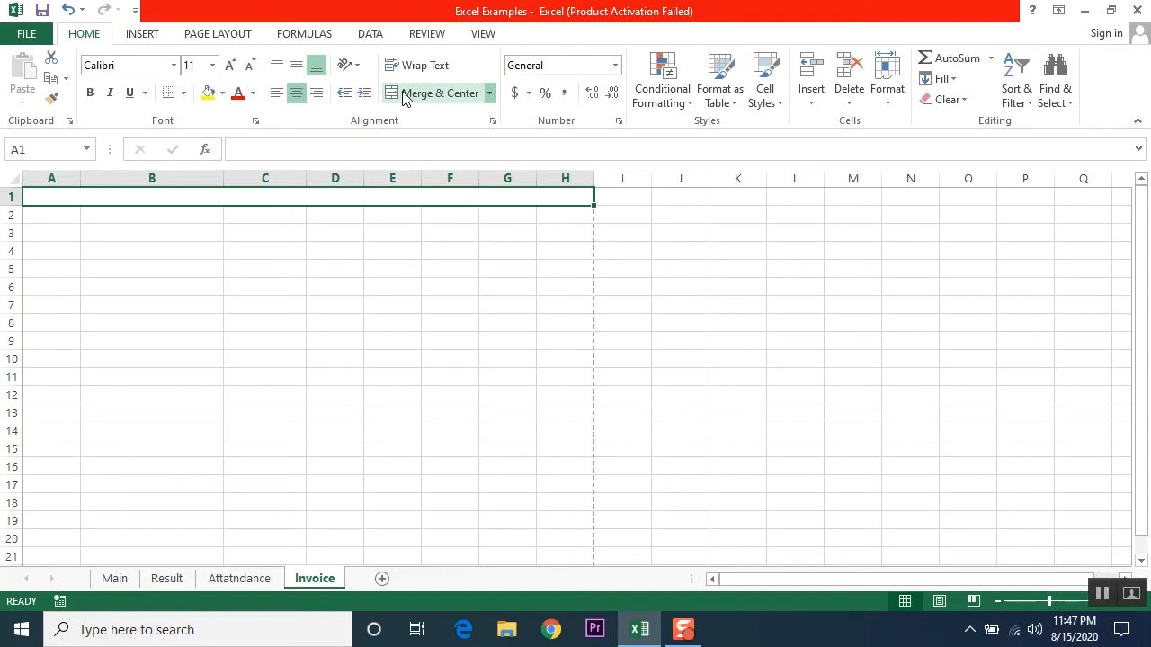
pyautogui.write('Is')
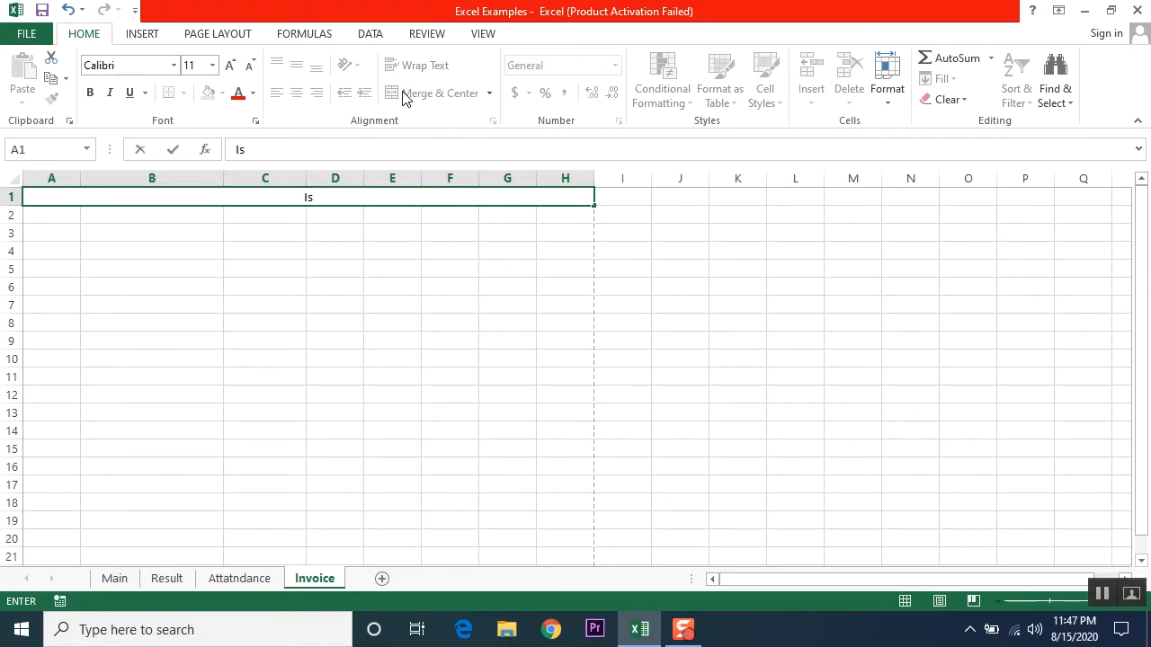
pyautogui.press('BackSpace')
pyautogui.press('BackSpace')
pyautogui.press('Escape')
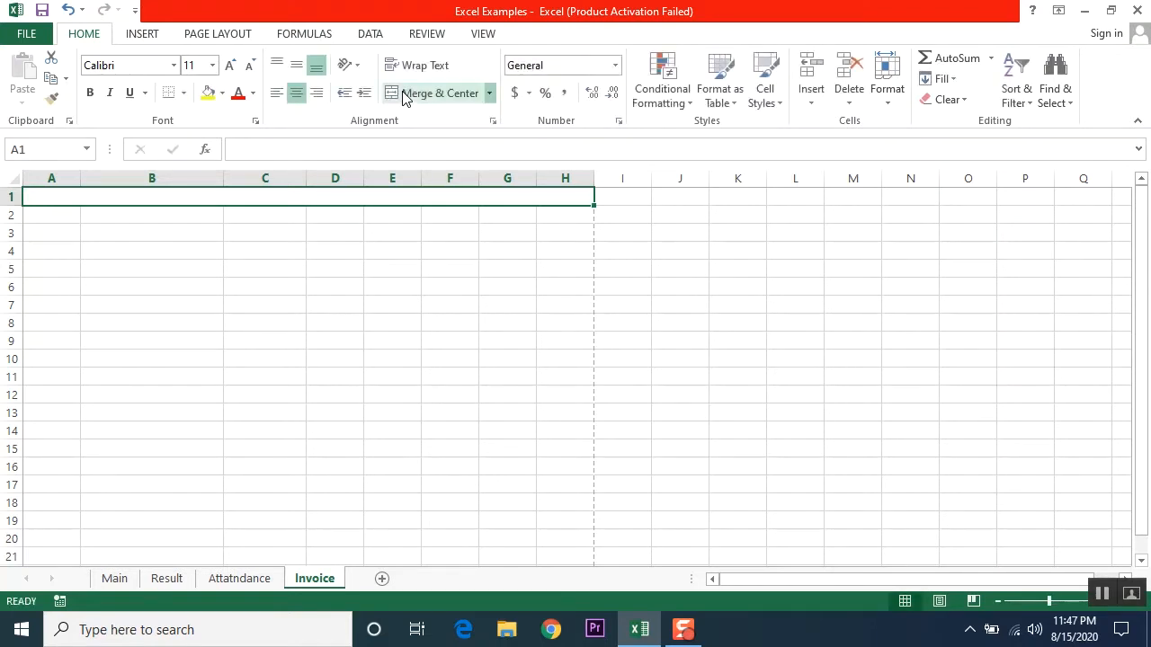
pyautogui.click(226, 302)
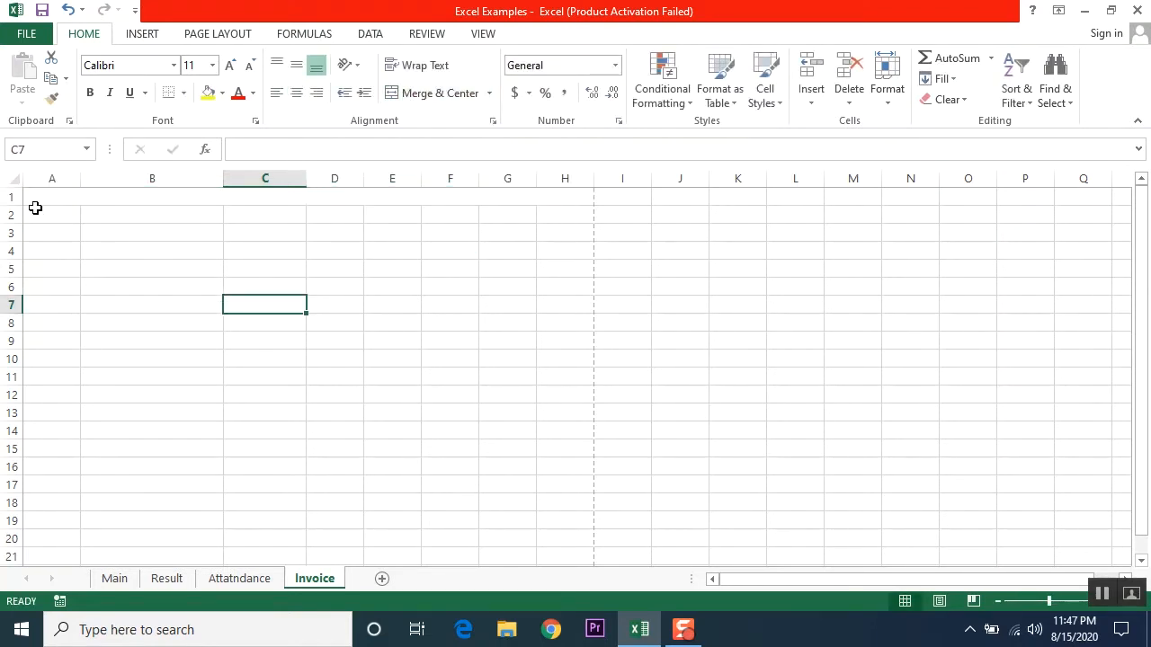
pyautogui.click(129, 202)
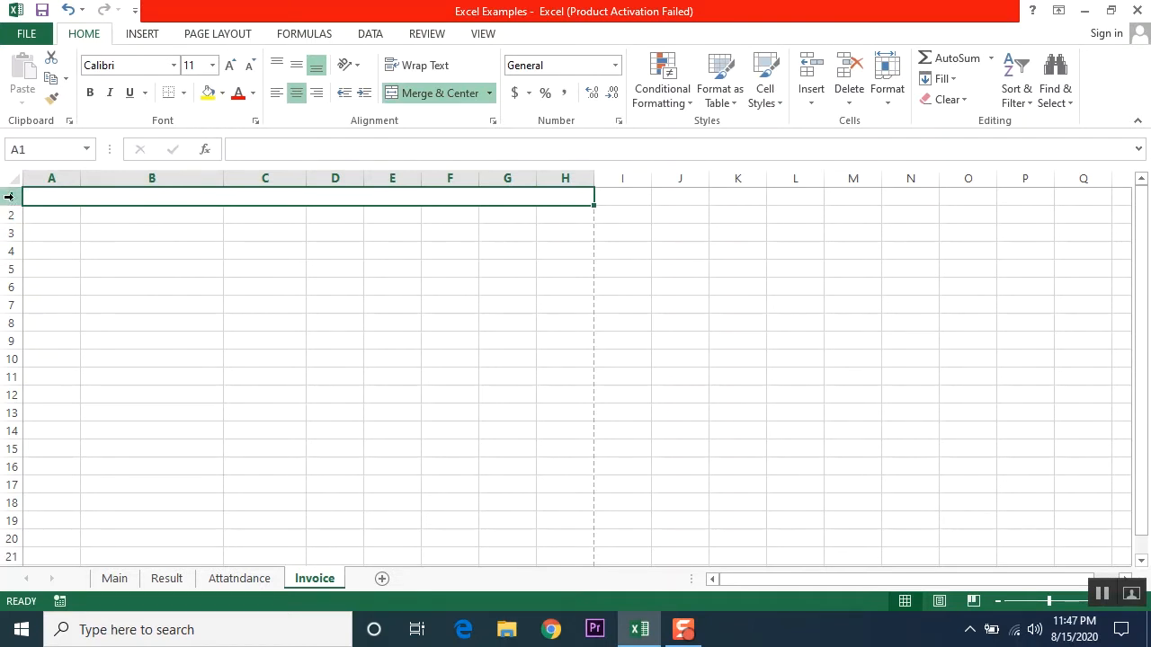
pyautogui.click(9, 196)
pyautogui.click(72, 266)
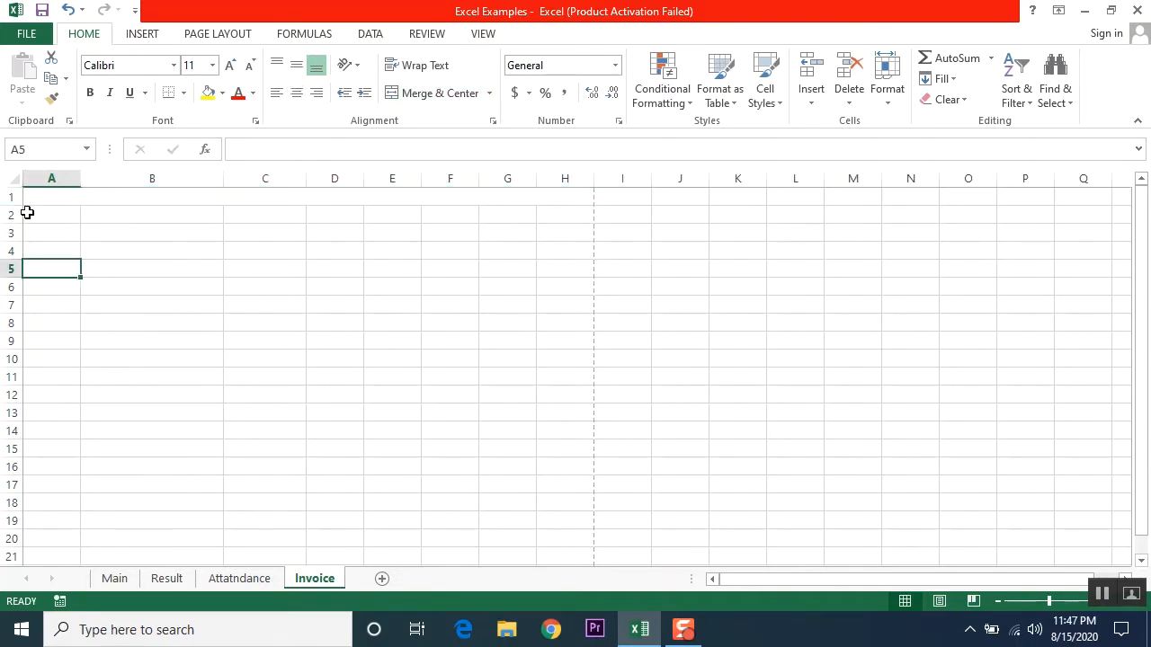
pyautogui.click(10, 196)
pyautogui.hotkey('alt', 'h')
pyautogui.press('m')
pyautogui.press('c')
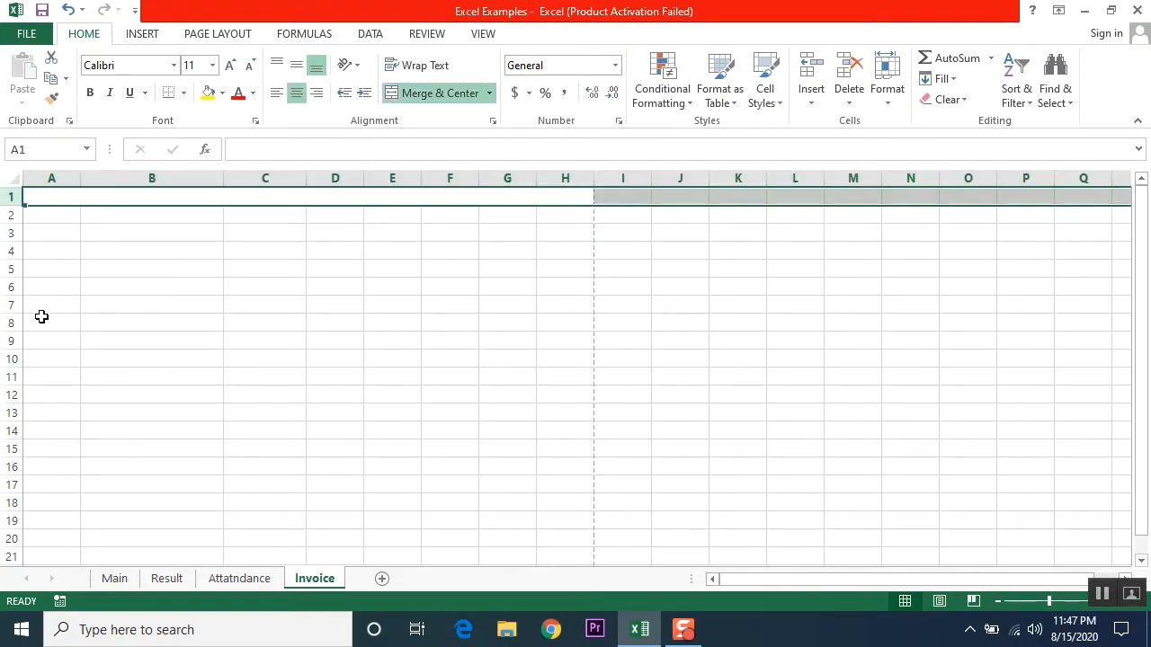
pyautogui.hotkey('ctrl', 'z')
pyautogui.click(56, 304)
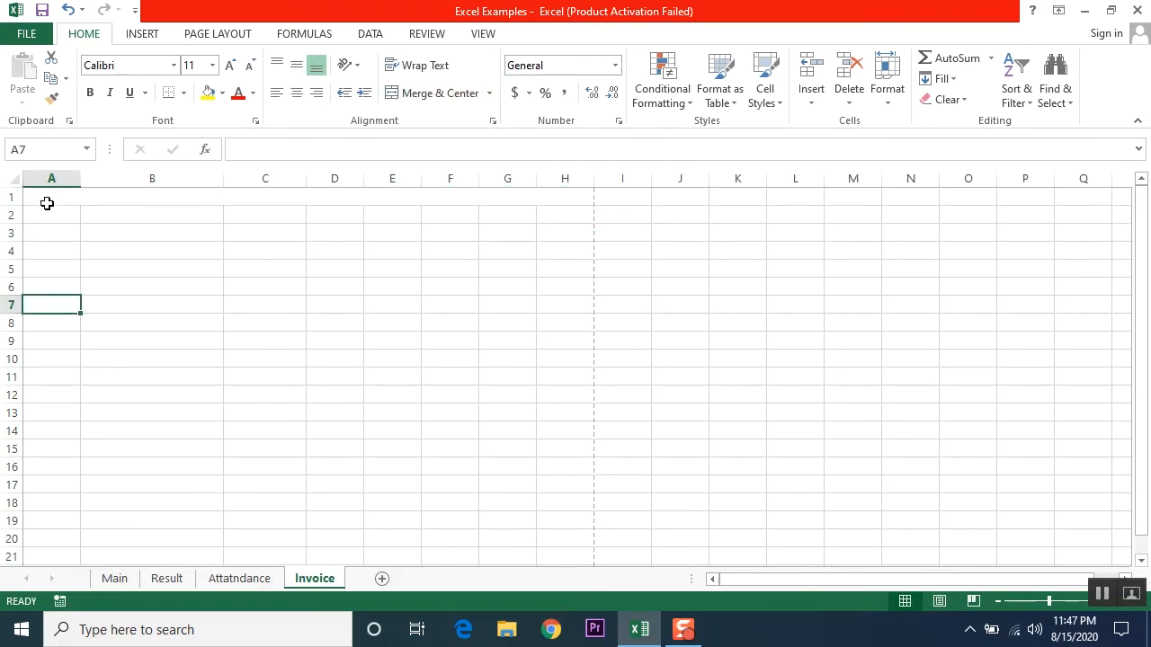
pyautogui.moveTo(47, 203); pyautogui.dragTo(51, 289)
pyautogui.click(60, 339)
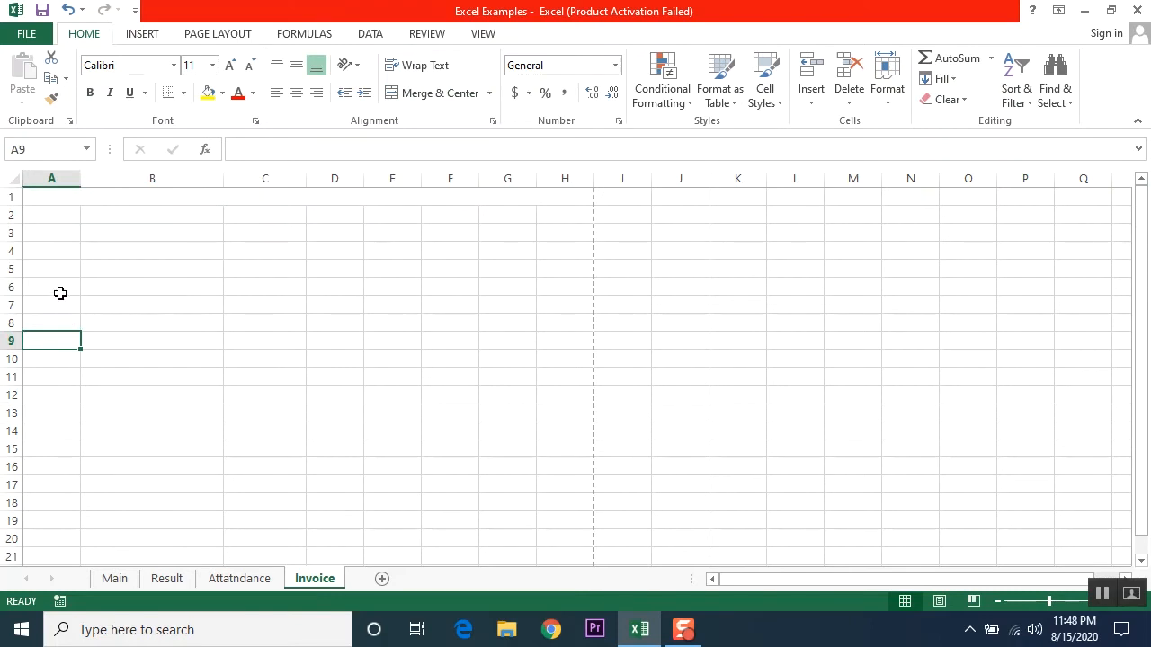
pyautogui.click(52, 290)
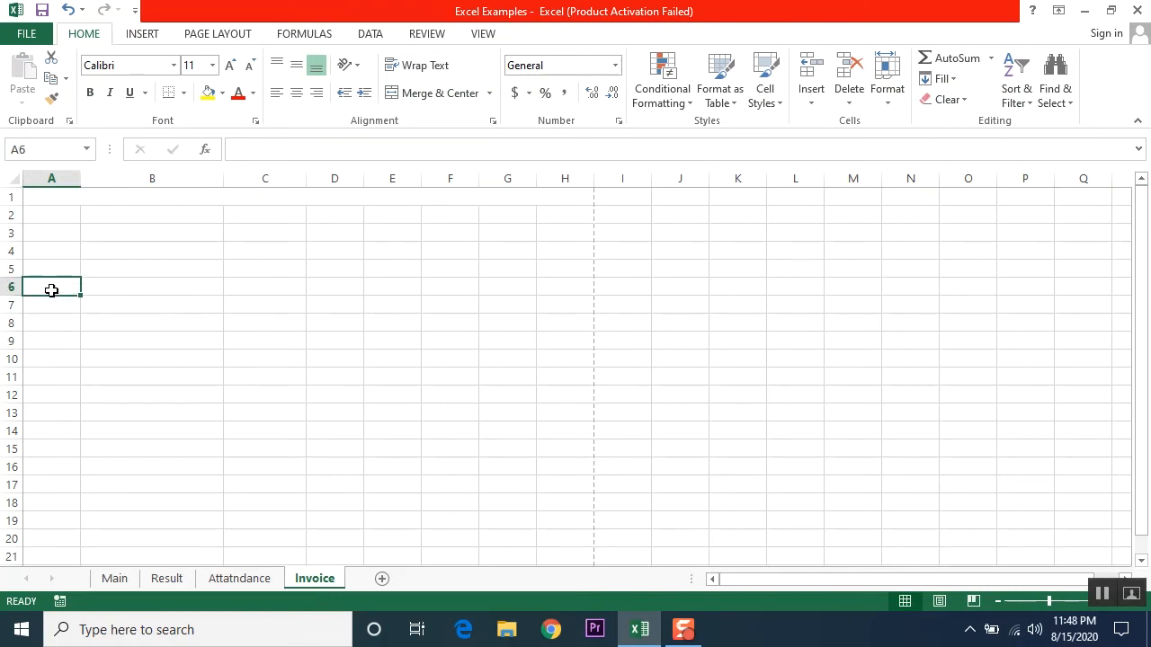
# Step: Enter the S.No heading in cell A6
pyautogui.write('S.No')
pyautogui.press('Return')
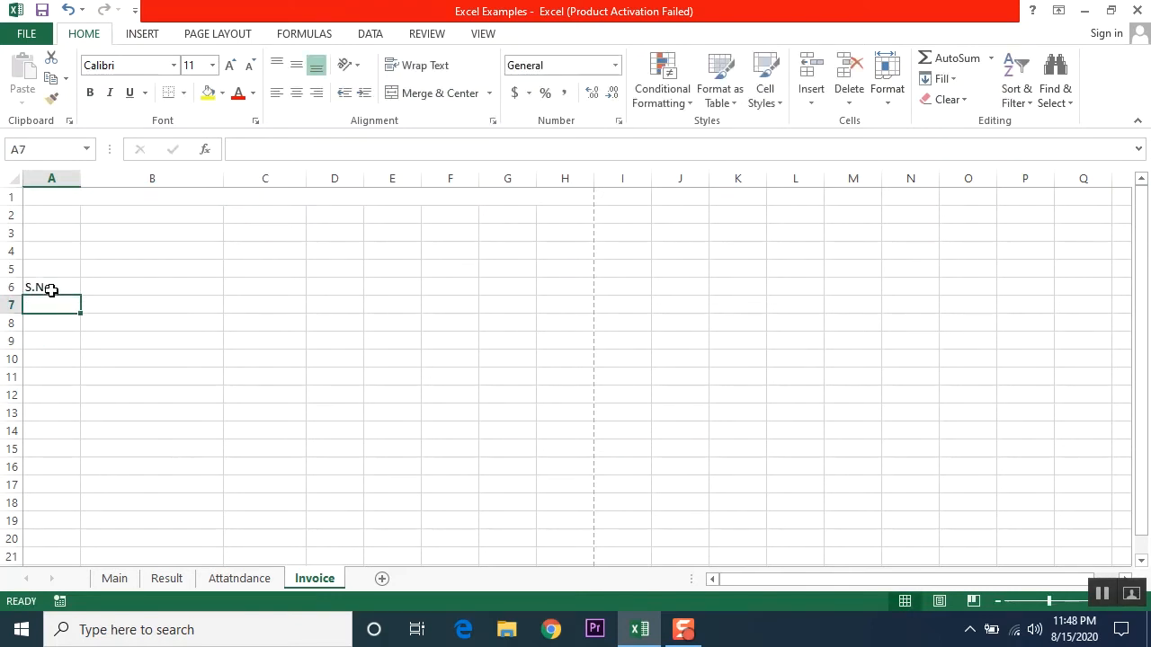
pyautogui.press('Up')
pyautogui.press('Right')
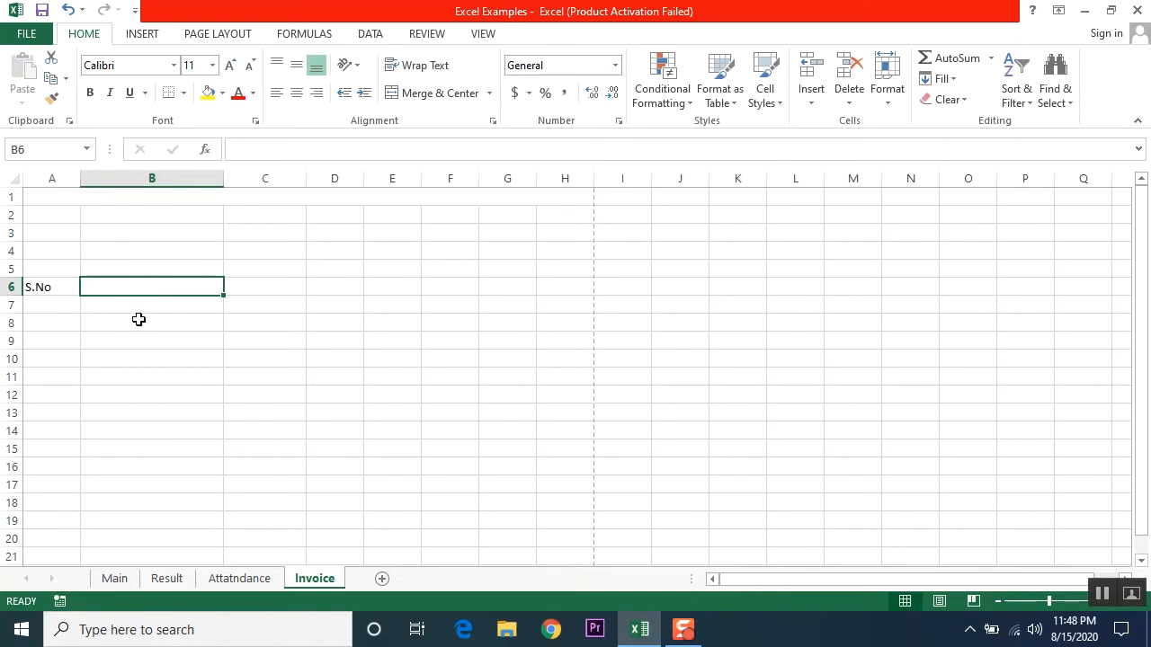
pyautogui.click(122, 319)
pyautogui.click(38, 292)
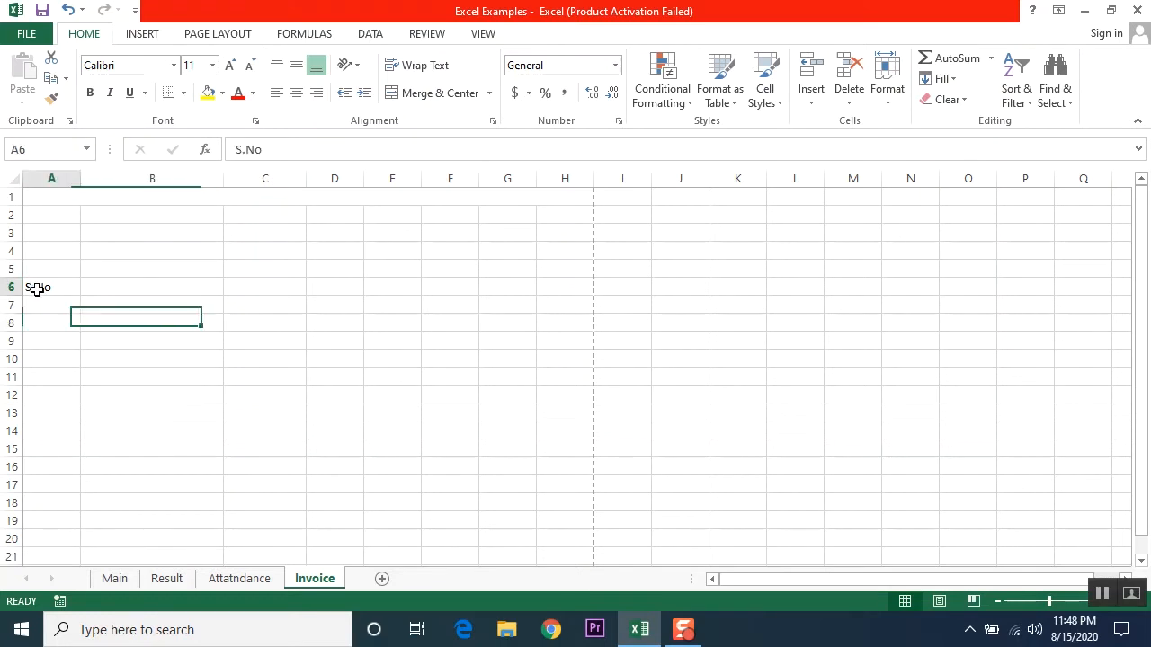
pyautogui.click(149, 287)
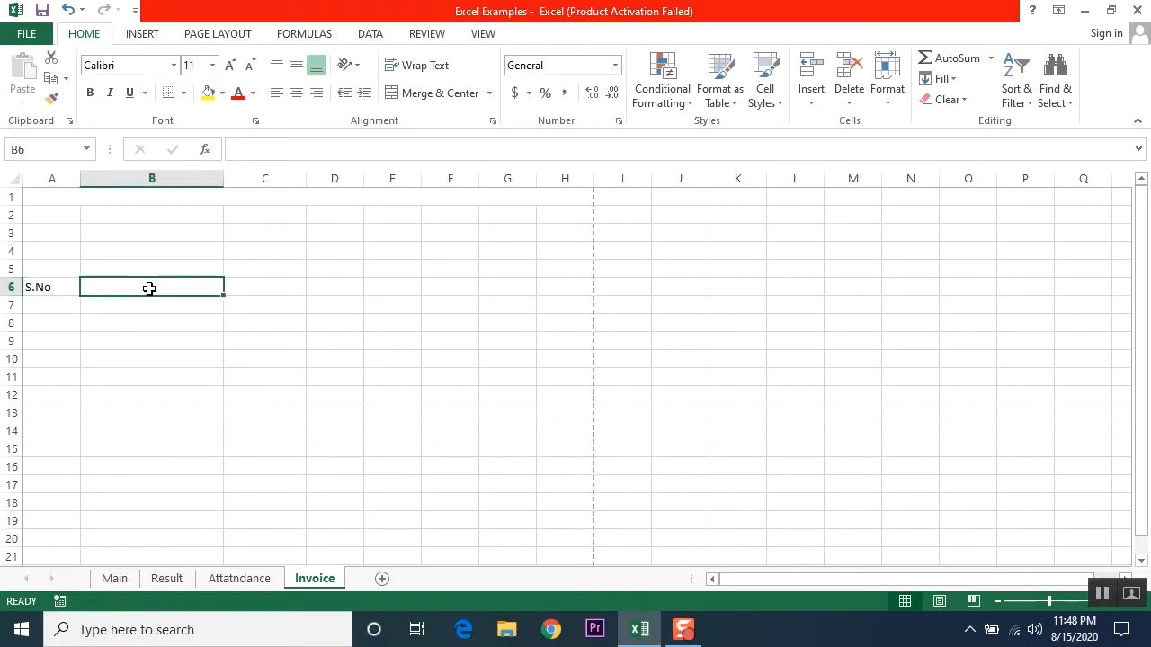
# Step: Enter 'Product Description' in B6, merge it across B6:C6 and left-align it
pyautogui.write('Product')
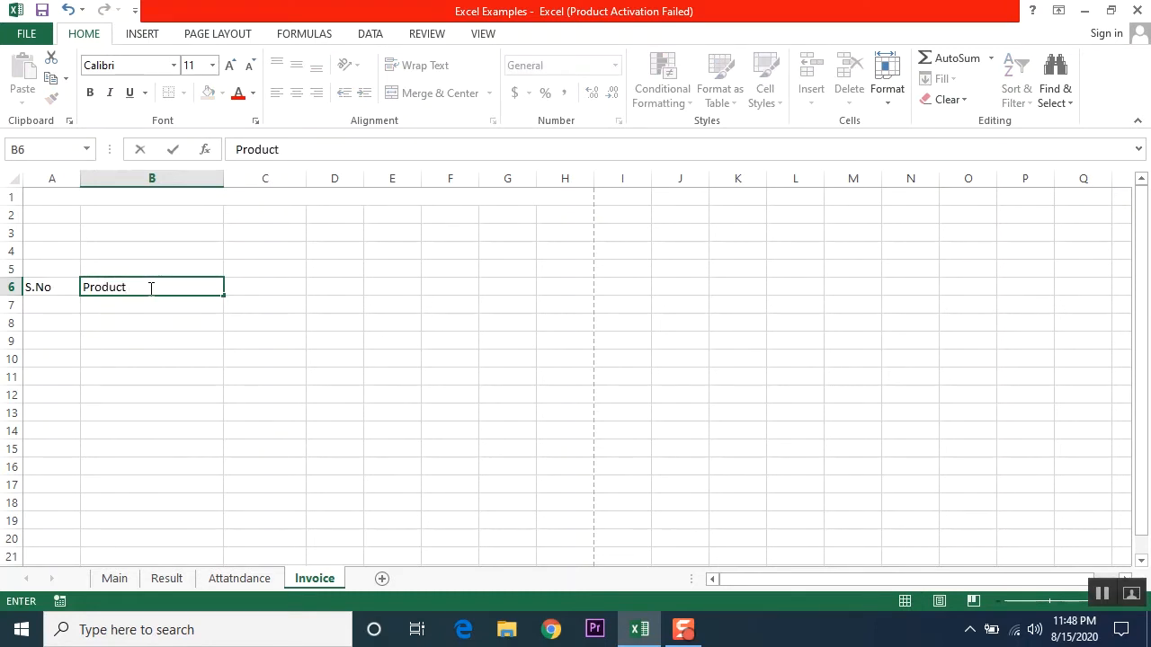
pyautogui.write('Description')
pyautogui.press('Return')
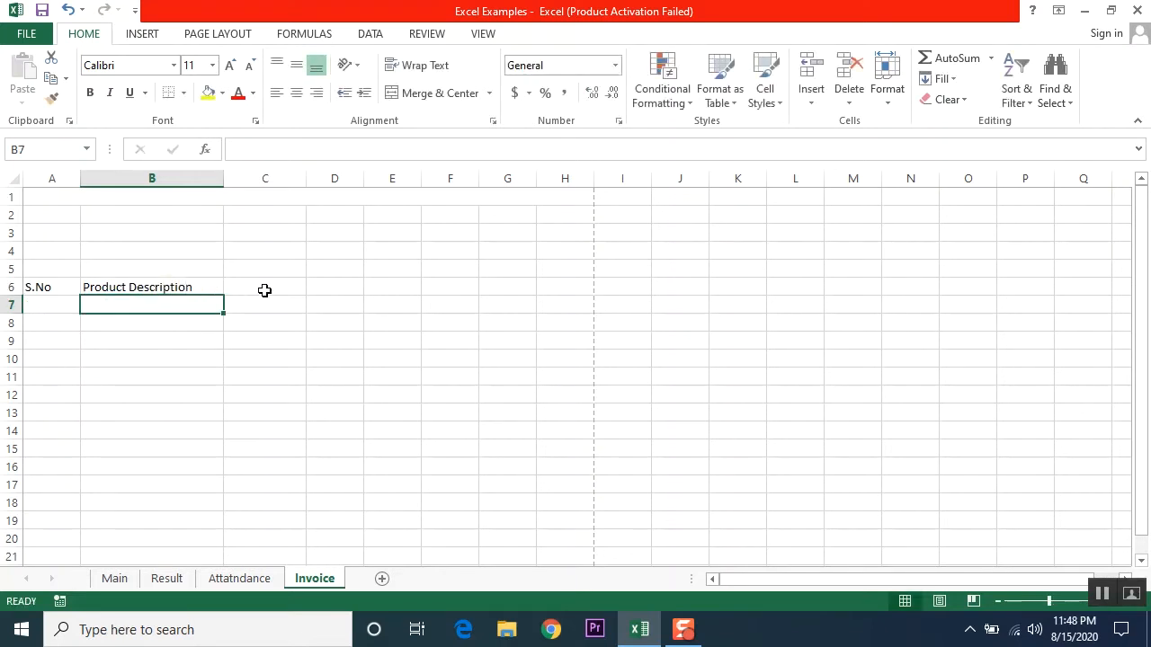
pyautogui.click(144, 288)
pyautogui.moveTo(144, 287); pyautogui.dragTo(245, 285)
pyautogui.click(417, 93)
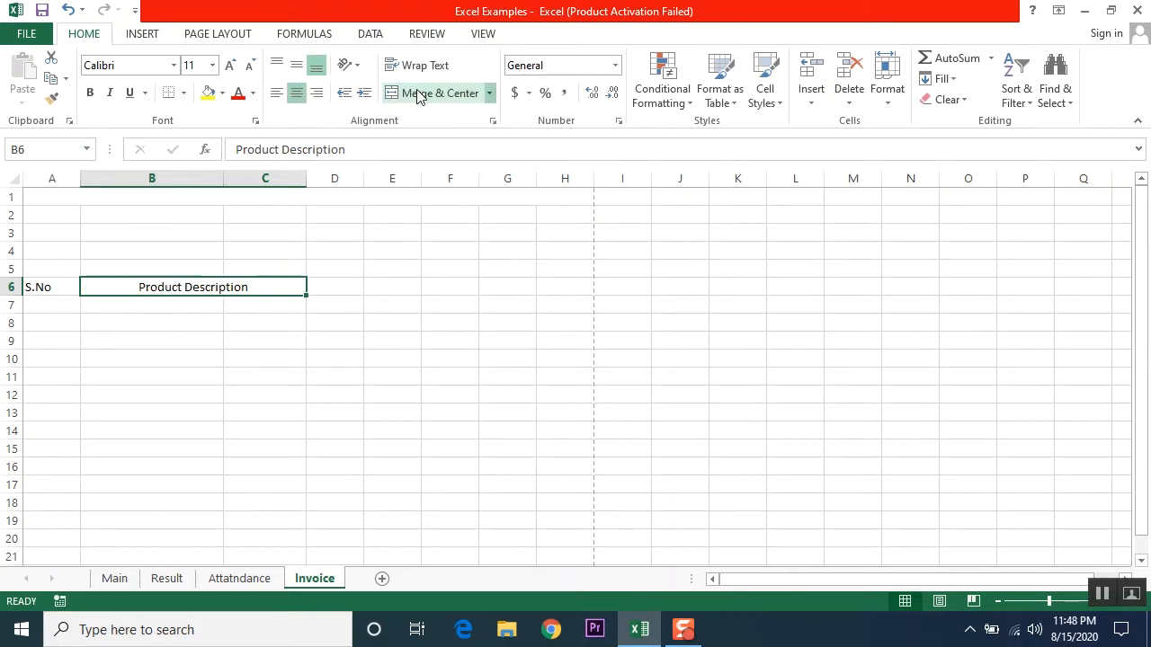
pyautogui.click(275, 93)
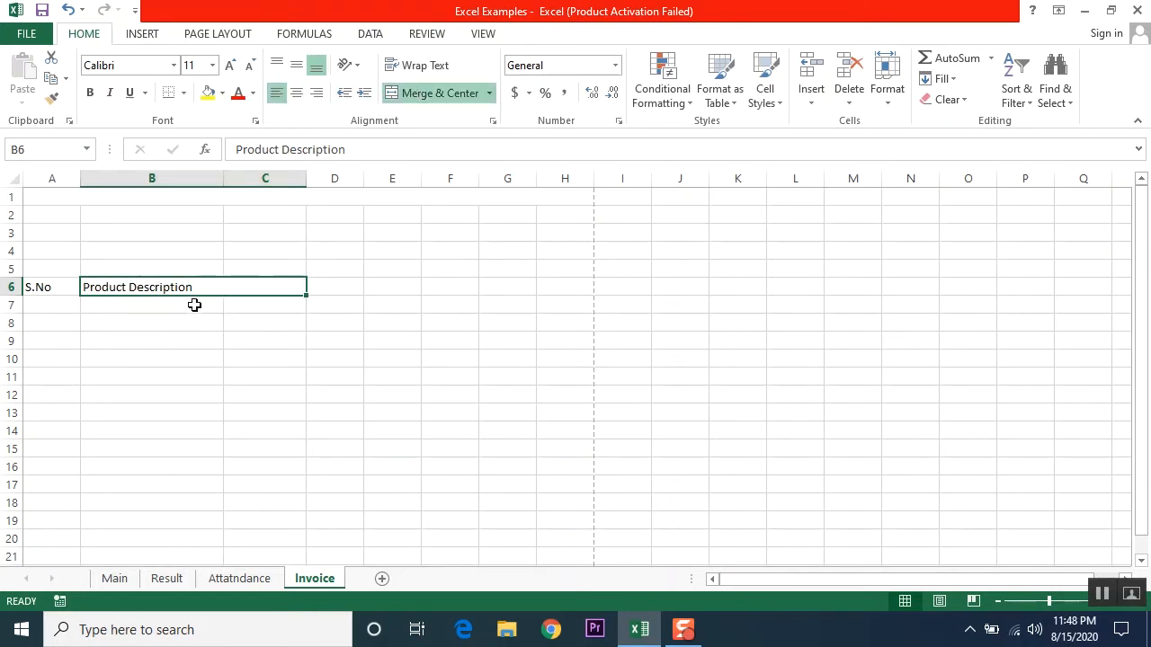
pyautogui.moveTo(159, 309); pyautogui.dragTo(247, 312)
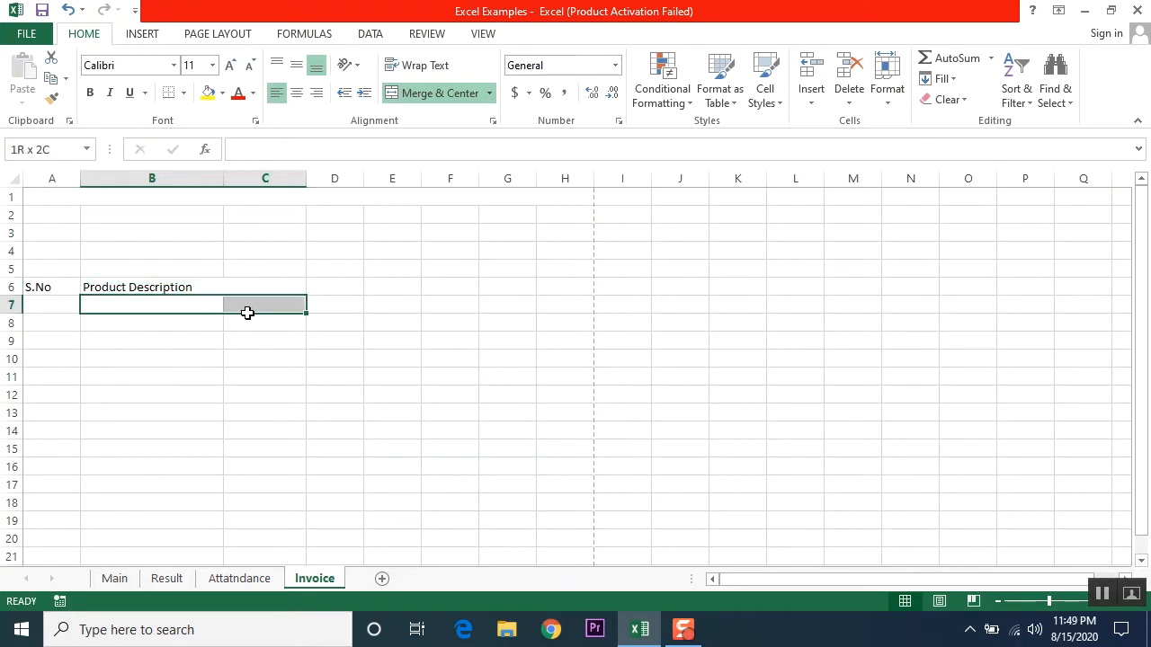
pyautogui.click(302, 393)
# Step: Add the headings Unit Price, Qty, Discount and Total in D6 through G6
pyautogui.click(332, 284)
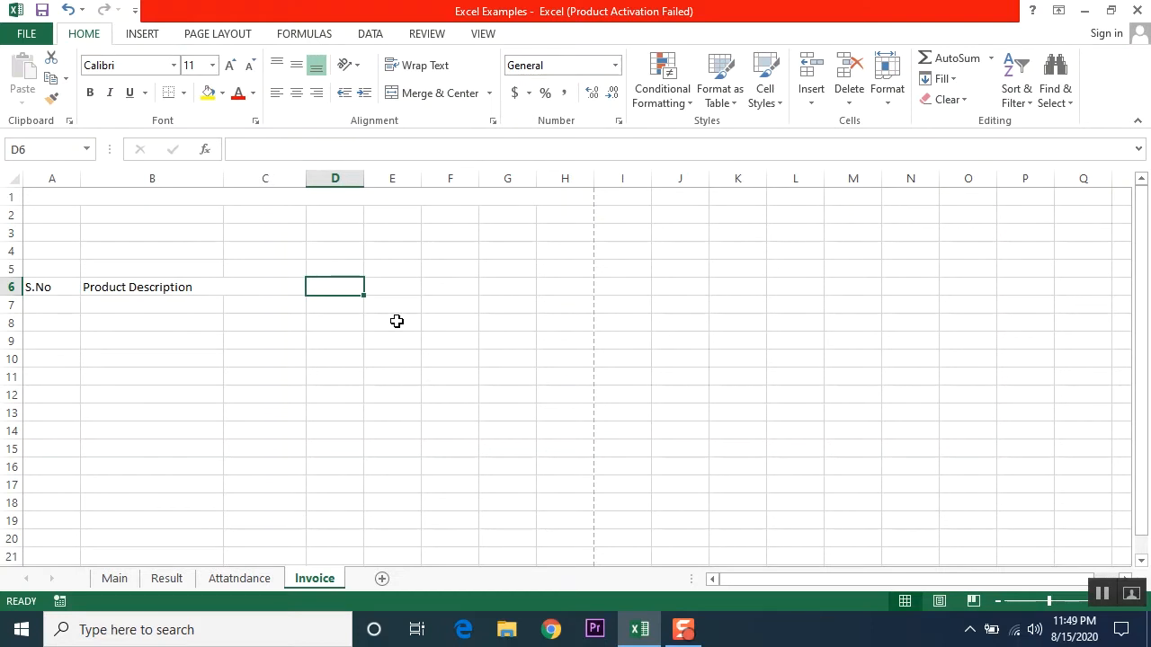
pyautogui.write('Unit P')
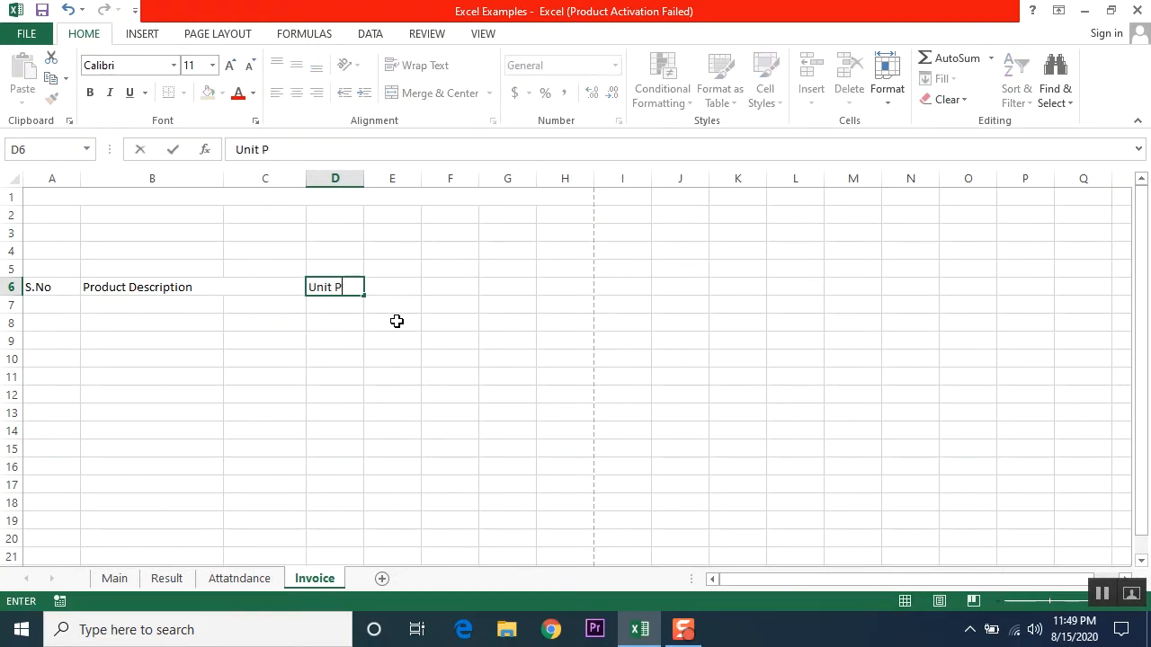
pyautogui.write('rice')
pyautogui.press('Tab')
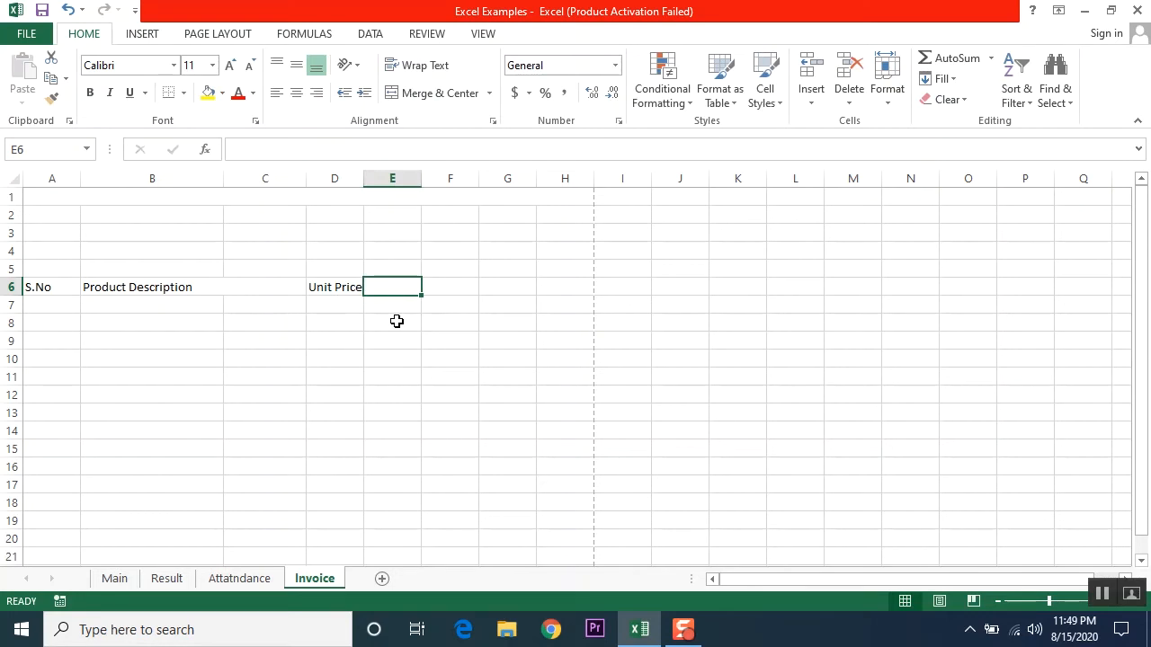
pyautogui.write('ty')
pyautogui.press('Return')
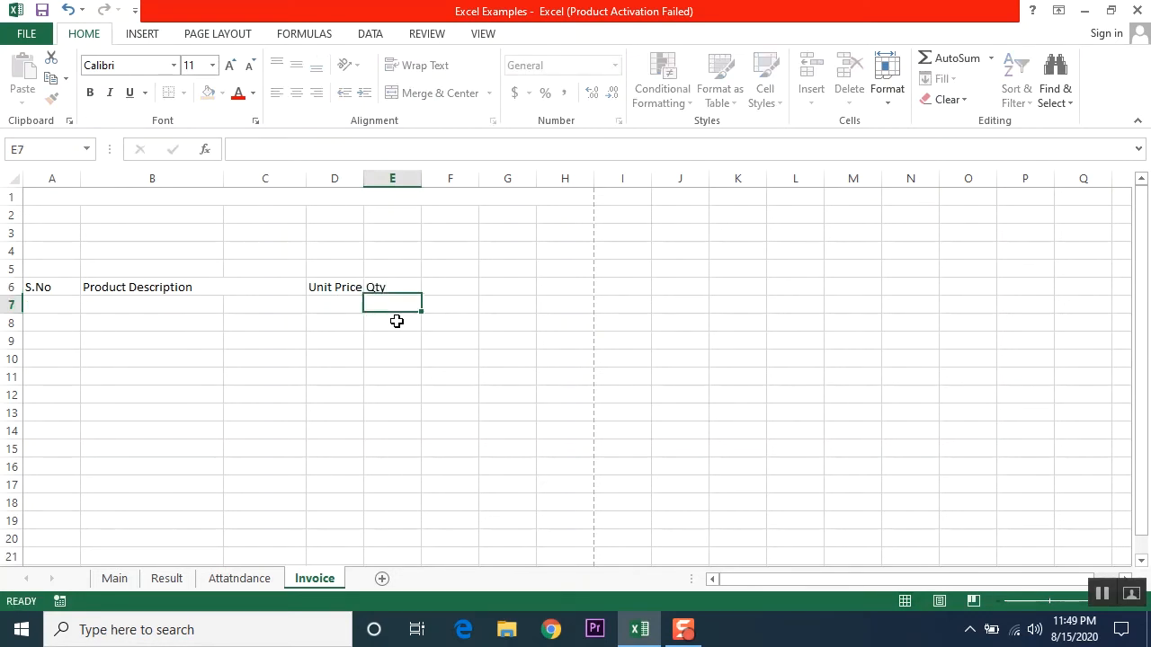
pyautogui.press('Up')
pyautogui.press('Right')
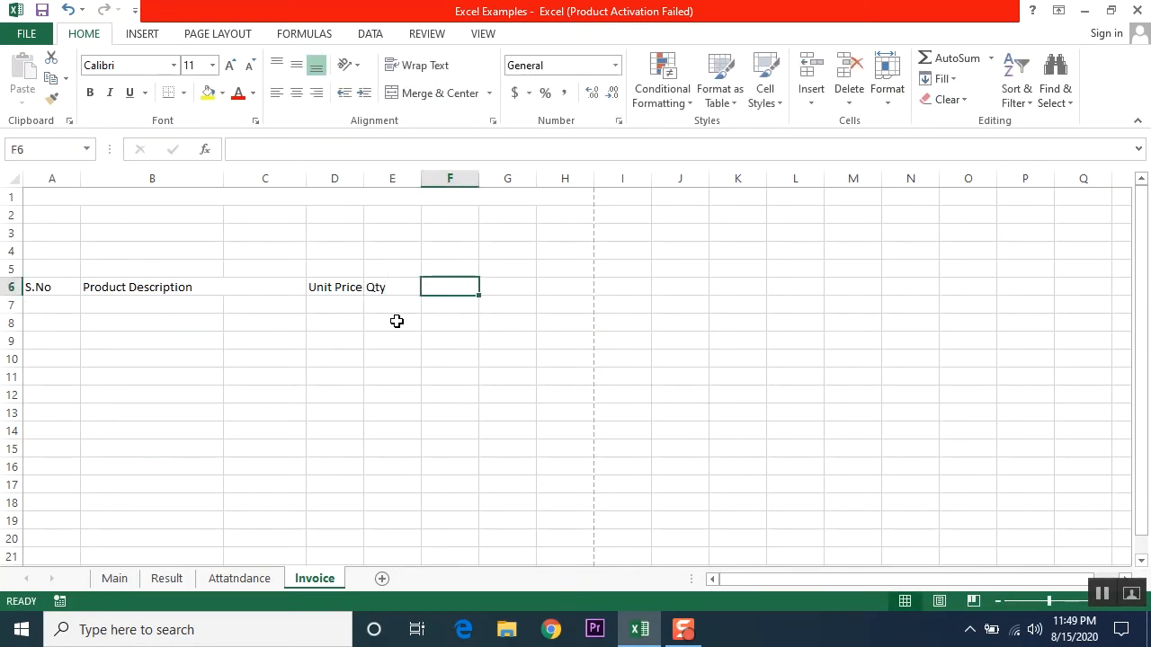
pyautogui.write('Discount')
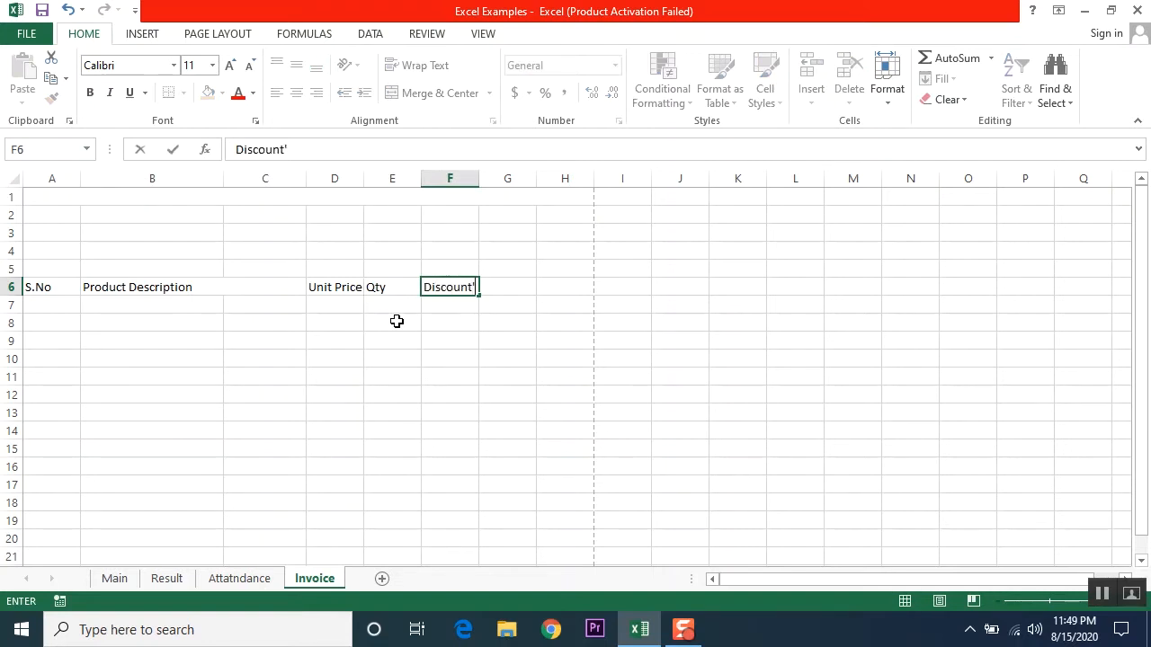
pyautogui.press('Tab')
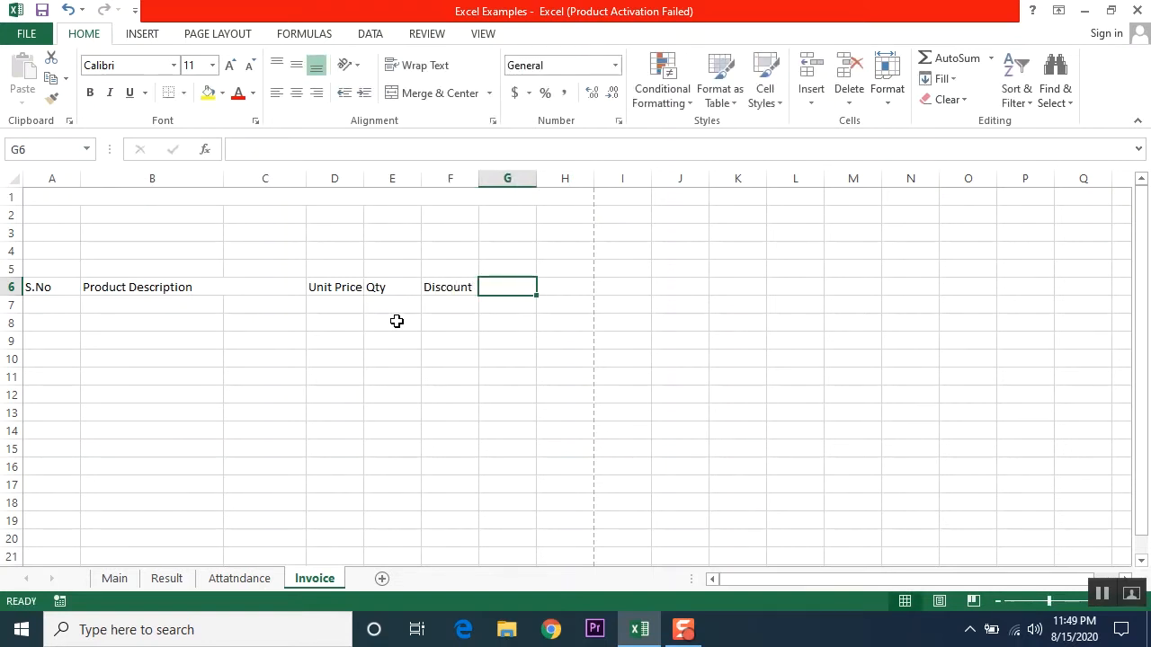
pyautogui.write('Total')
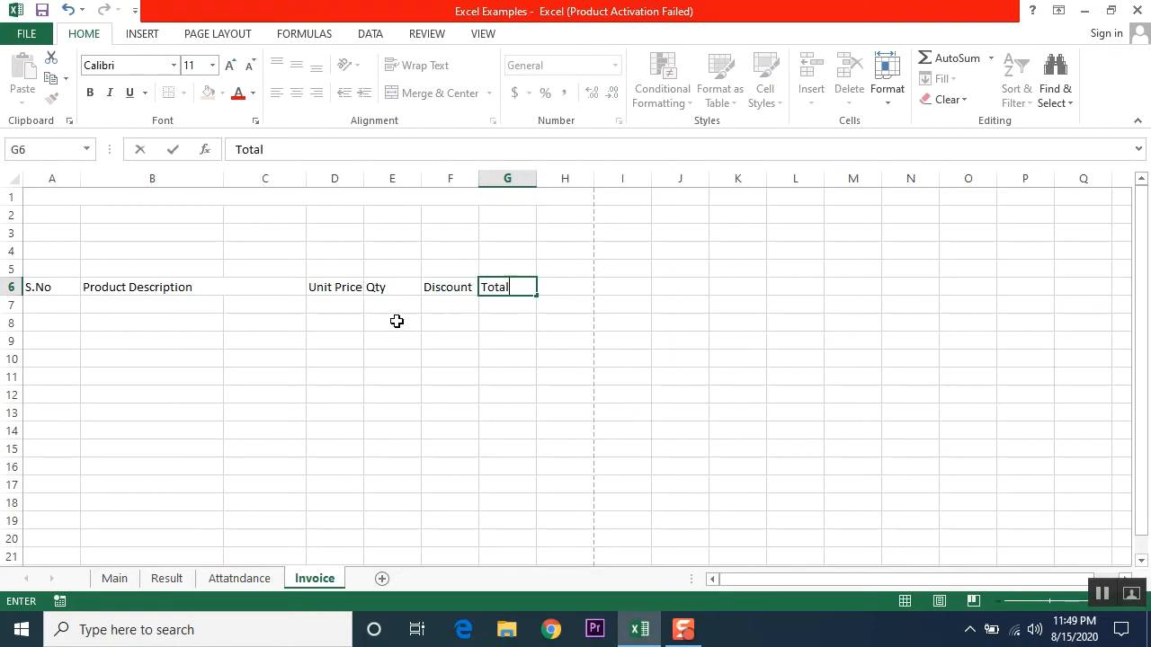
pyautogui.press('Return')
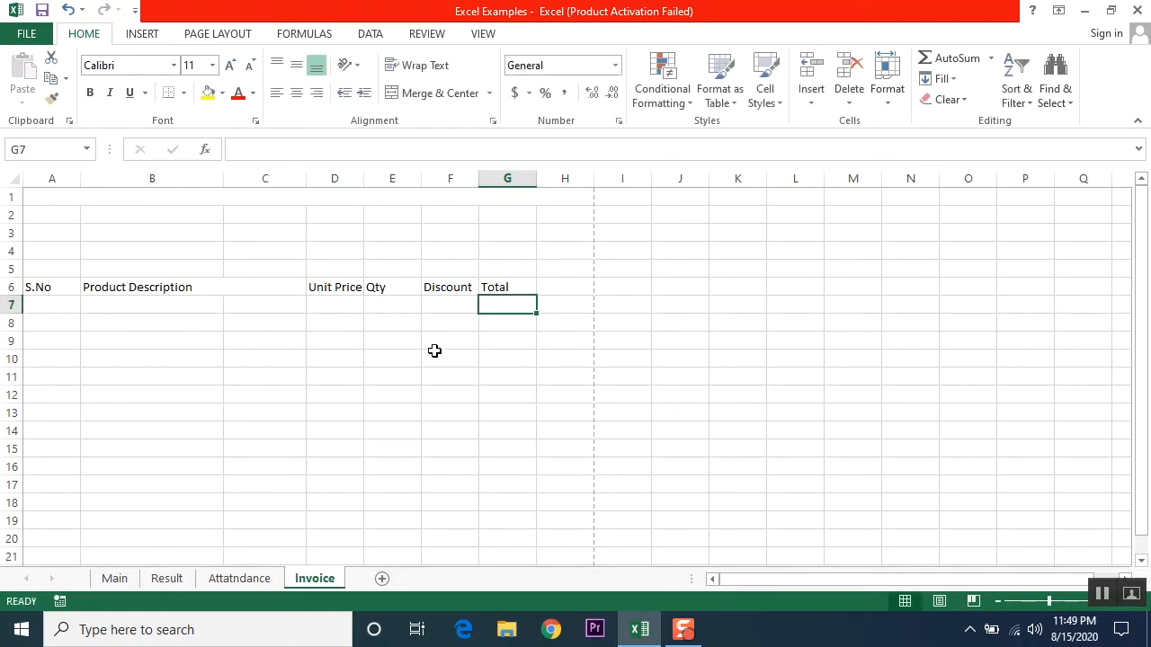
# Step: Narrow column A to fit the S.No heading
pyautogui.click(125, 287)
pyautogui.click(40, 288)
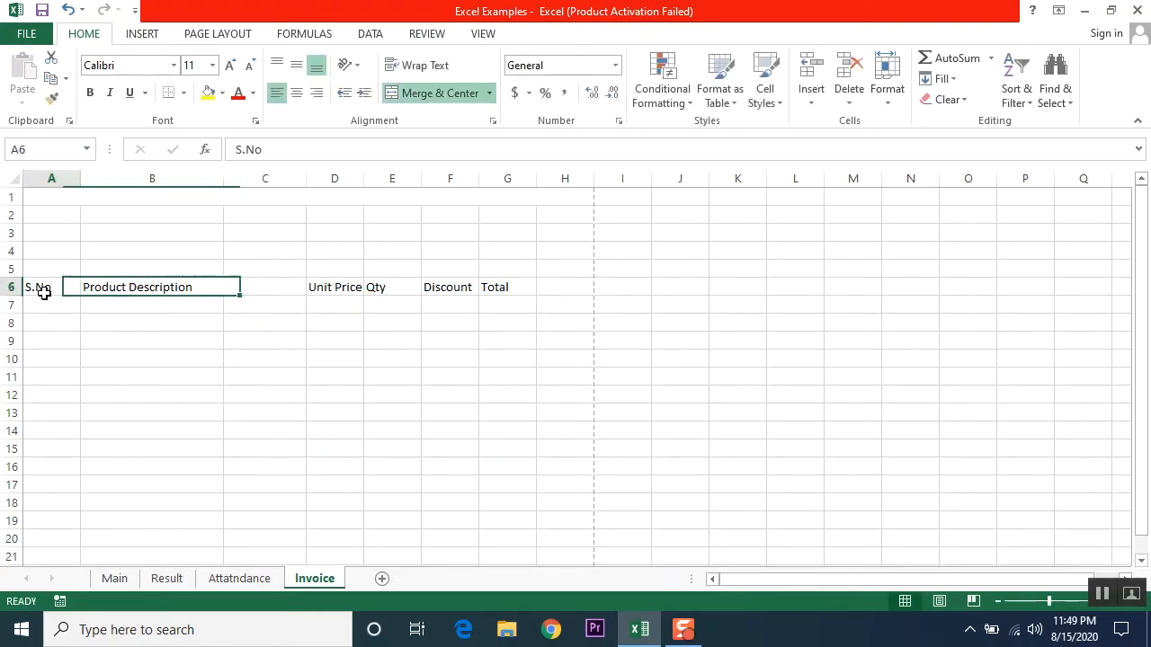
pyautogui.moveTo(78, 183)
pyautogui.mouseDown()
pyautogui.moveTo(55, 179)
pyautogui.moveTo(71, 183)
pyautogui.mouseUp()
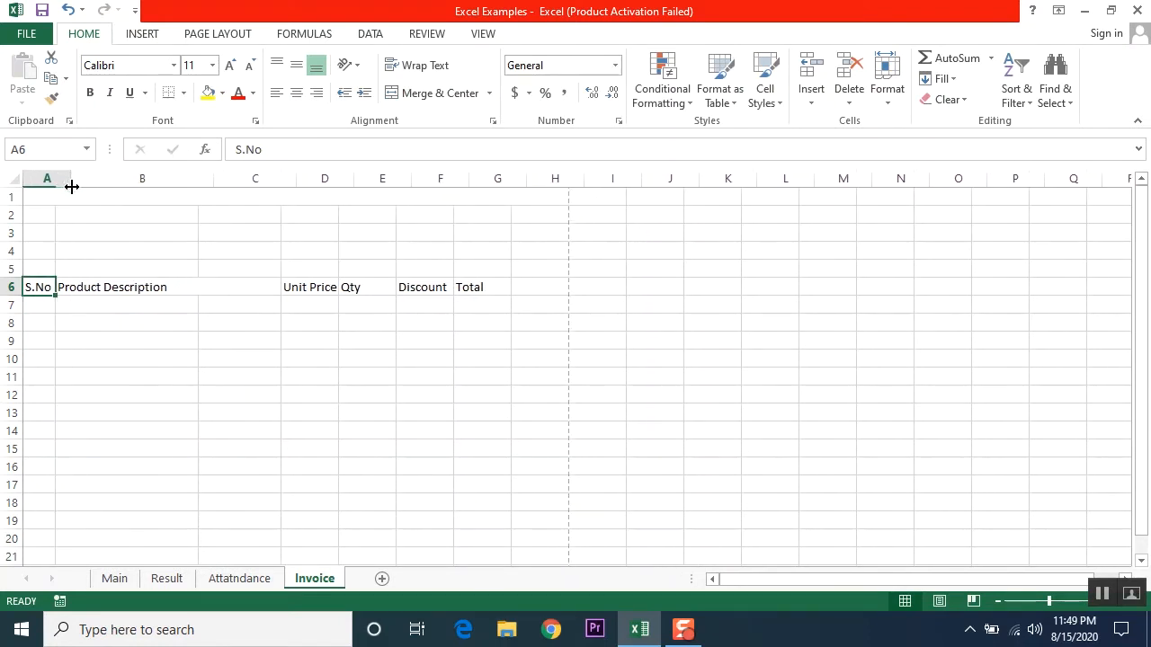
pyautogui.click(141, 306)
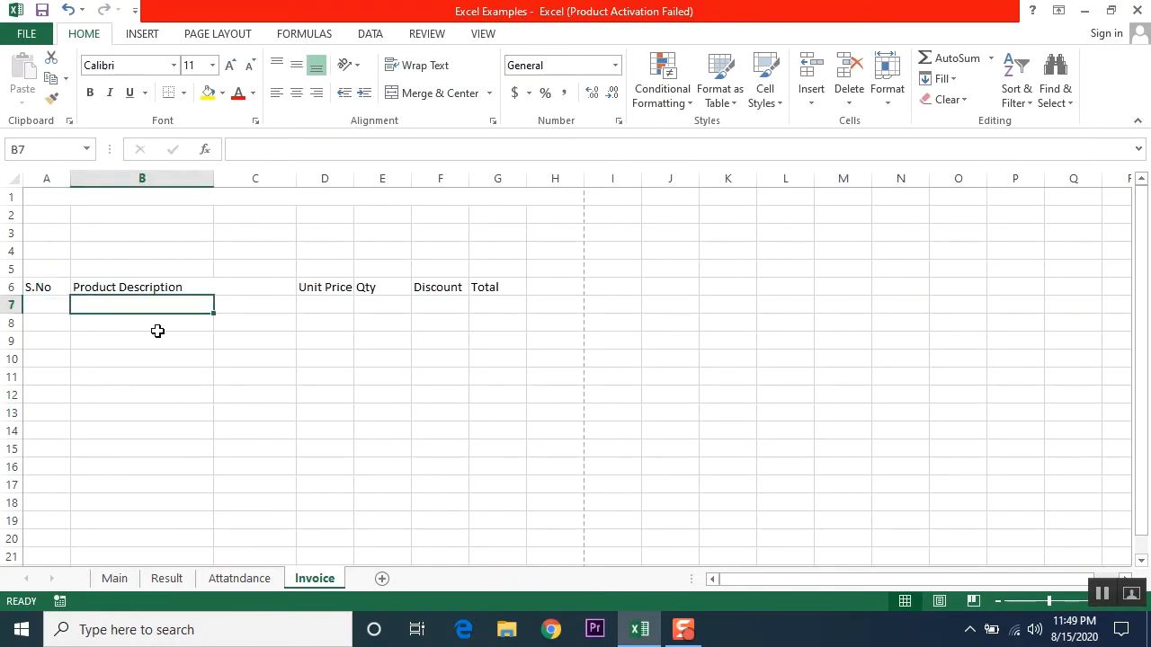
# Step: Check the first entry cells in row 7 and select the table area A6:G17
pyautogui.click(326, 305)
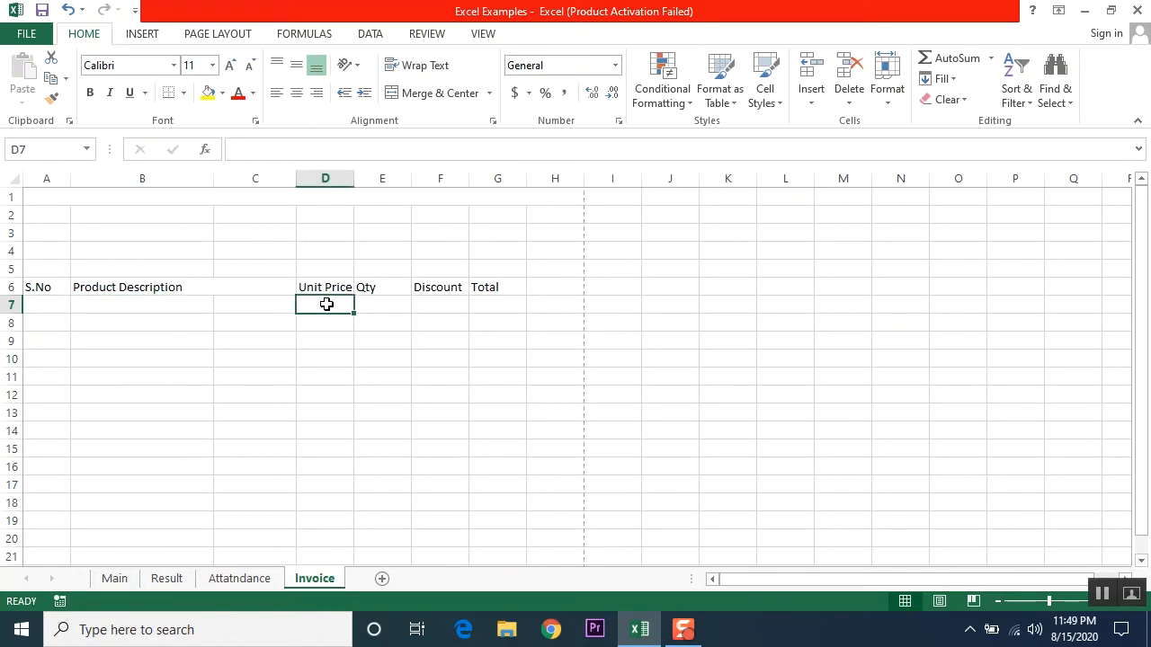
pyautogui.click(383, 304)
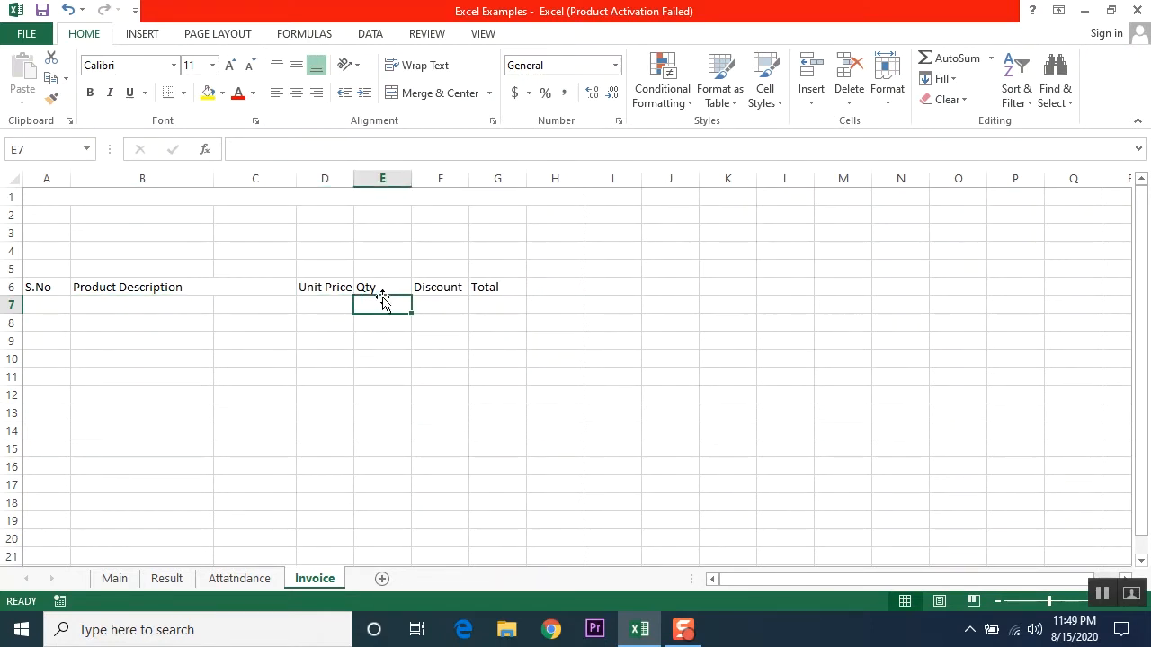
pyautogui.click(444, 305)
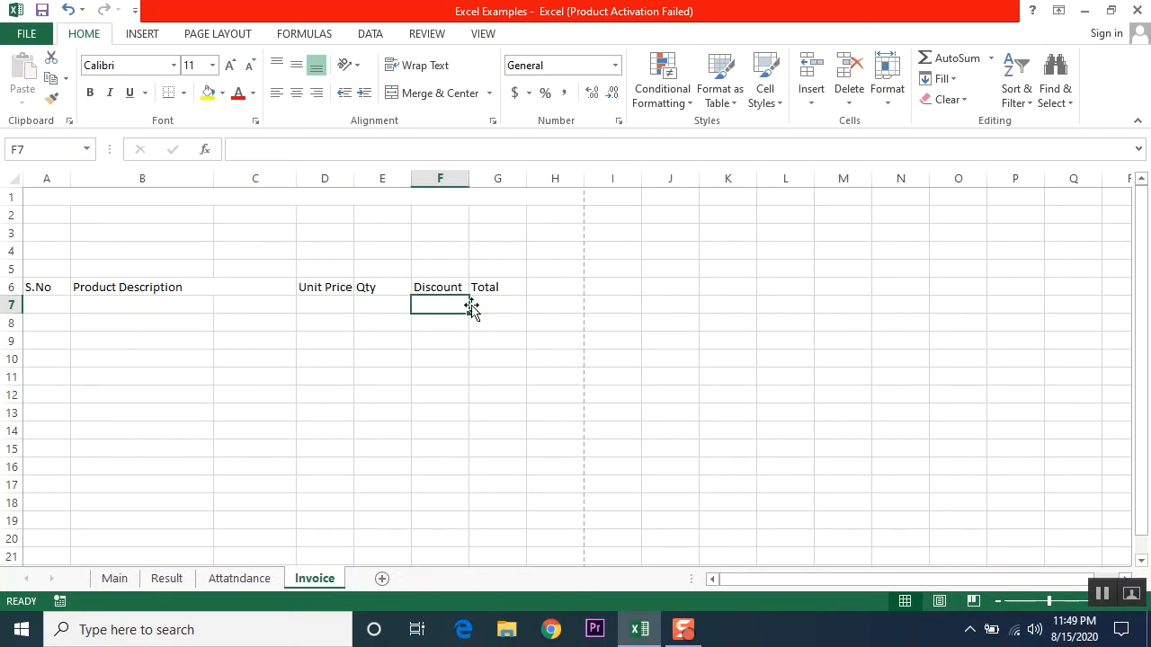
pyautogui.click(503, 306)
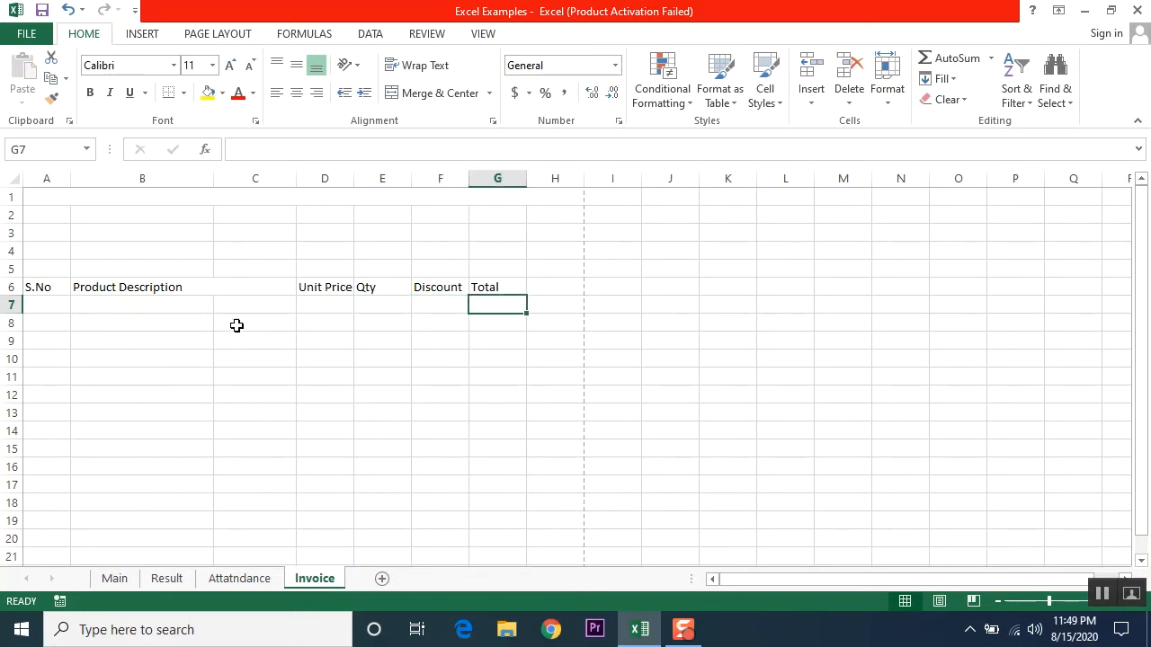
pyautogui.moveTo(108, 308); pyautogui.dragTo(239, 306)
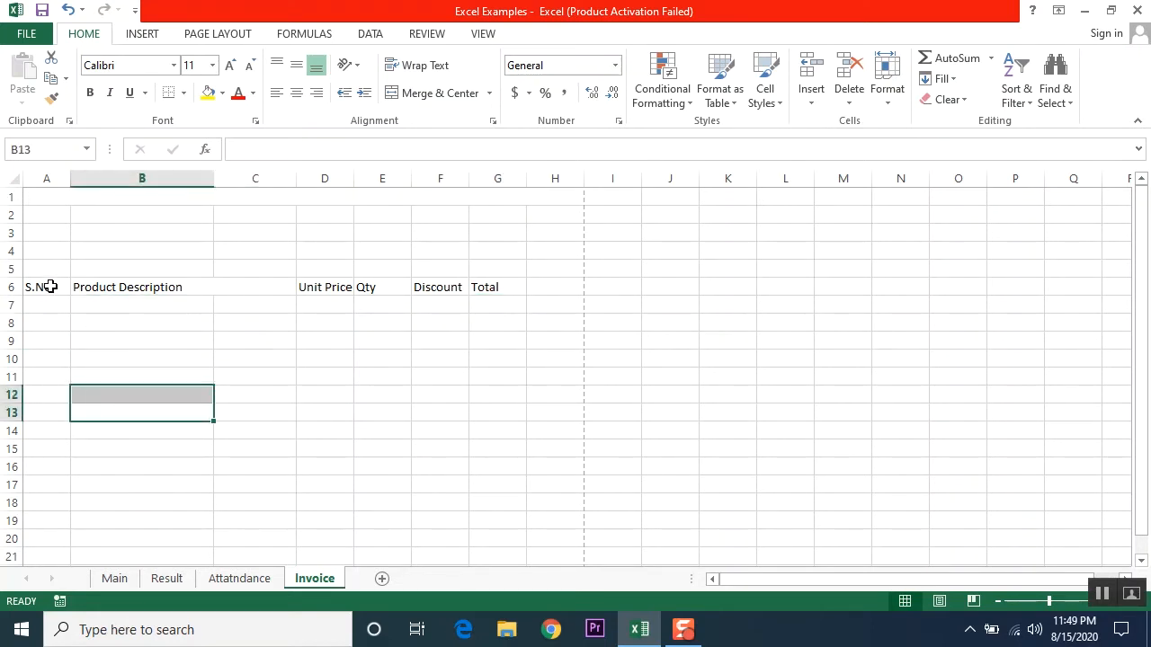
pyautogui.moveTo(40, 287); pyautogui.dragTo(518, 482)
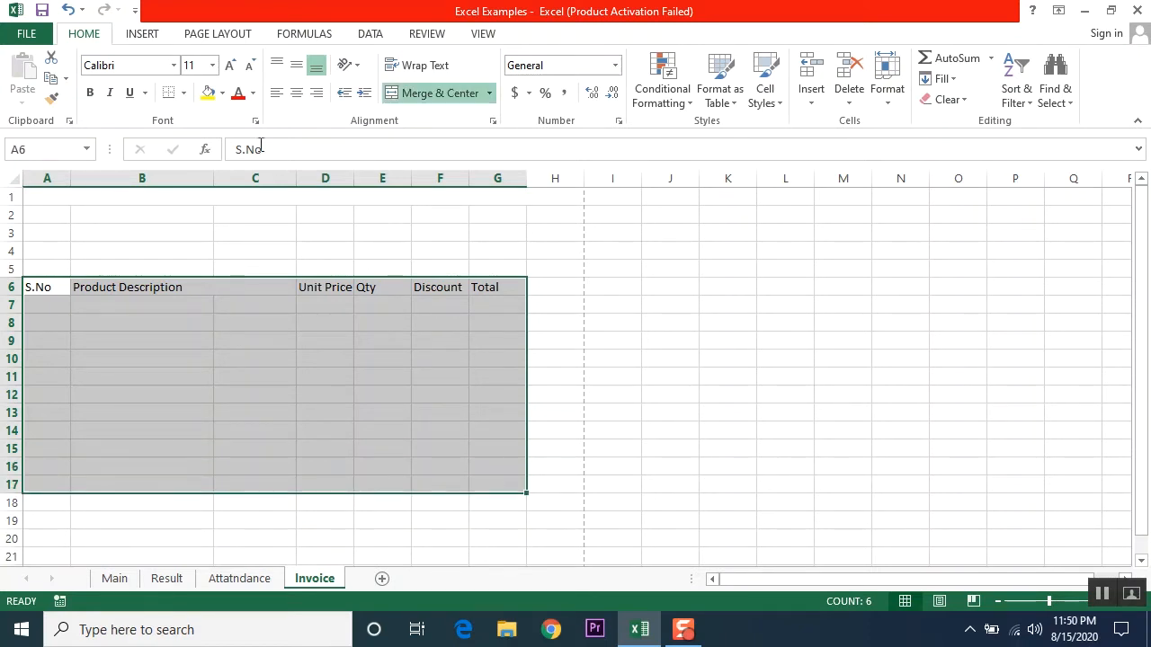
# Step: Apply All Borders to every cell of the A6:G17 table
pyautogui.click(183, 92)
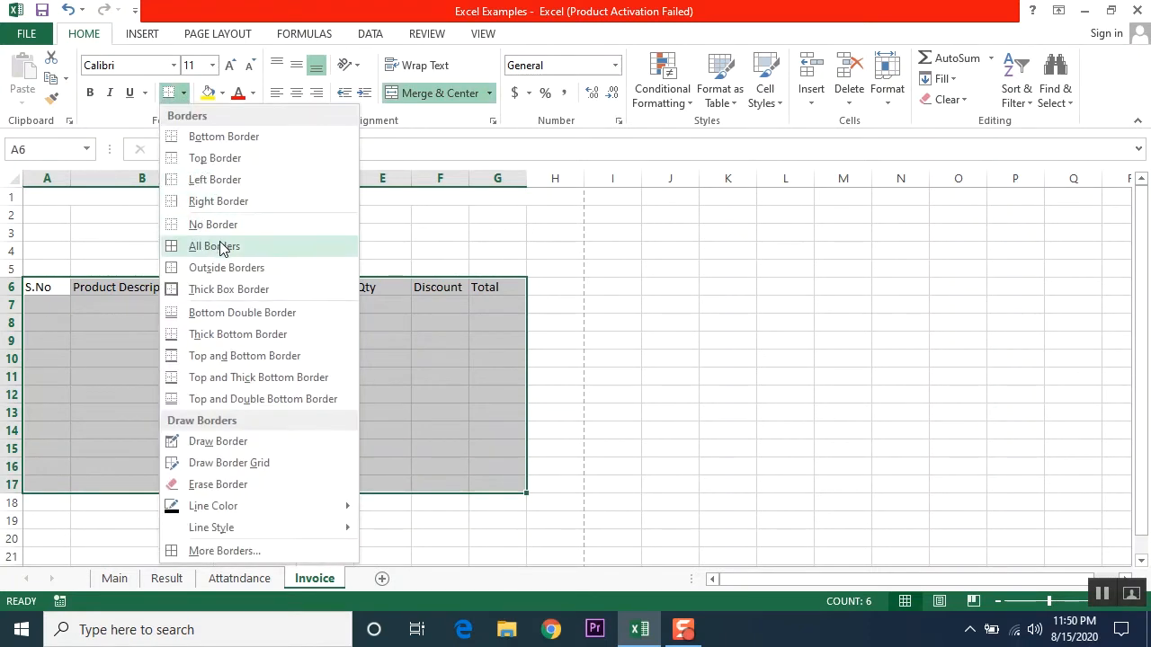
pyautogui.click(226, 244)
pyautogui.click(385, 414)
pyautogui.click(252, 539)
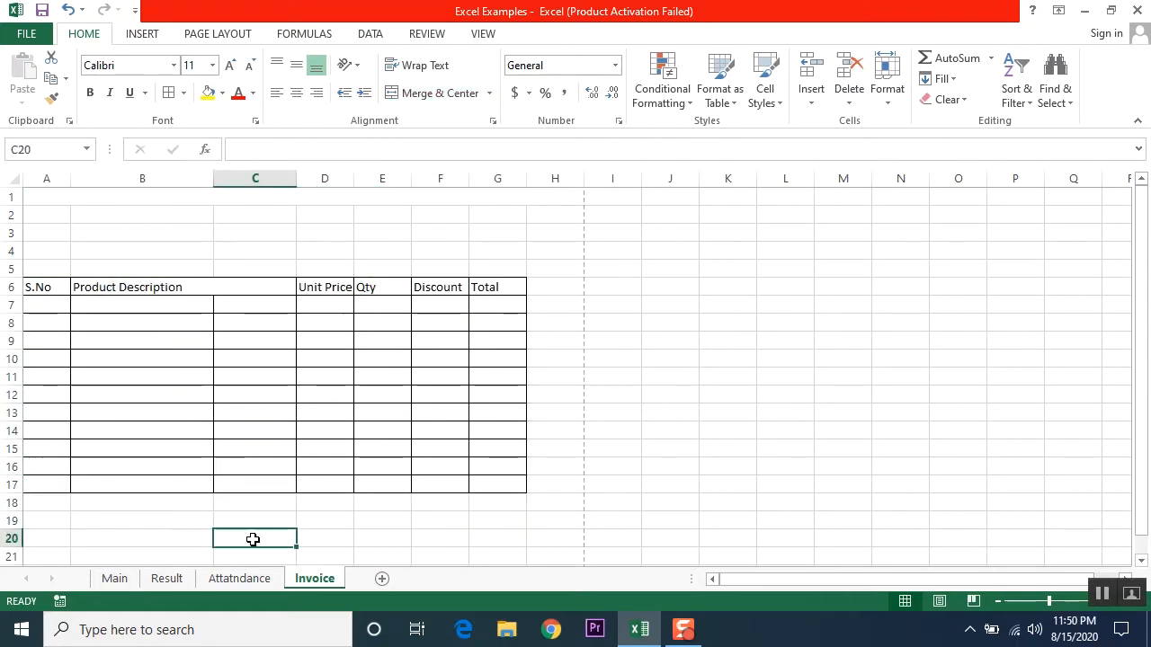
# Step: Merge B7 and C7 into one cell for the first product entry
pyautogui.click(153, 288)
pyautogui.click(143, 307)
pyautogui.moveTo(143, 307); pyautogui.dragTo(241, 305)
pyautogui.click(422, 94)
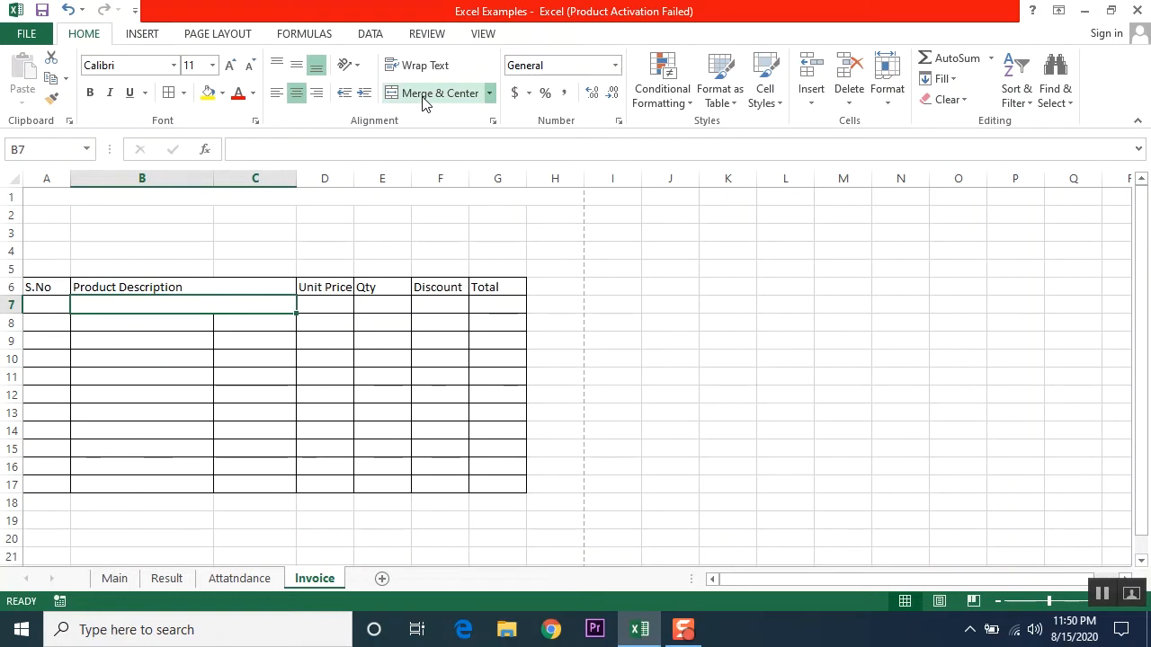
# Step: Copy the B7:C7 merge to rows 8–17 with Format Painter and left-align B7:C17
pyautogui.click(51, 97)
pyautogui.moveTo(116, 321)
pyautogui.mouseDown()
pyautogui.moveTo(151, 367)
pyautogui.moveTo(192, 478)
pyautogui.moveTo(223, 482)
pyautogui.mouseUp()
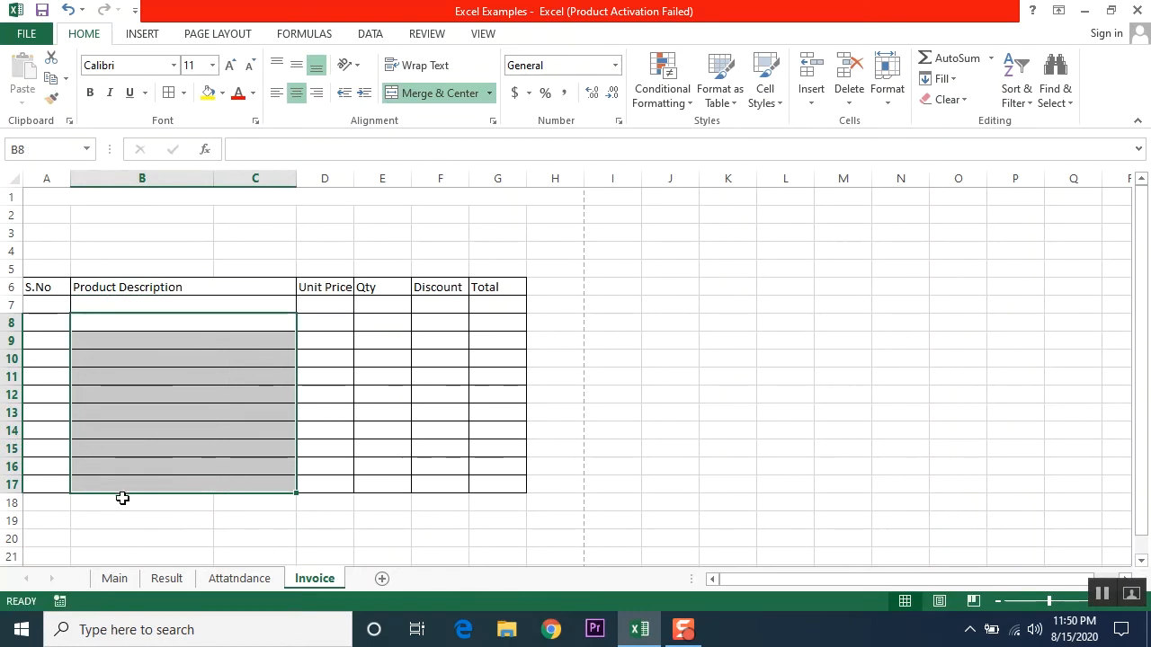
pyautogui.click(121, 306)
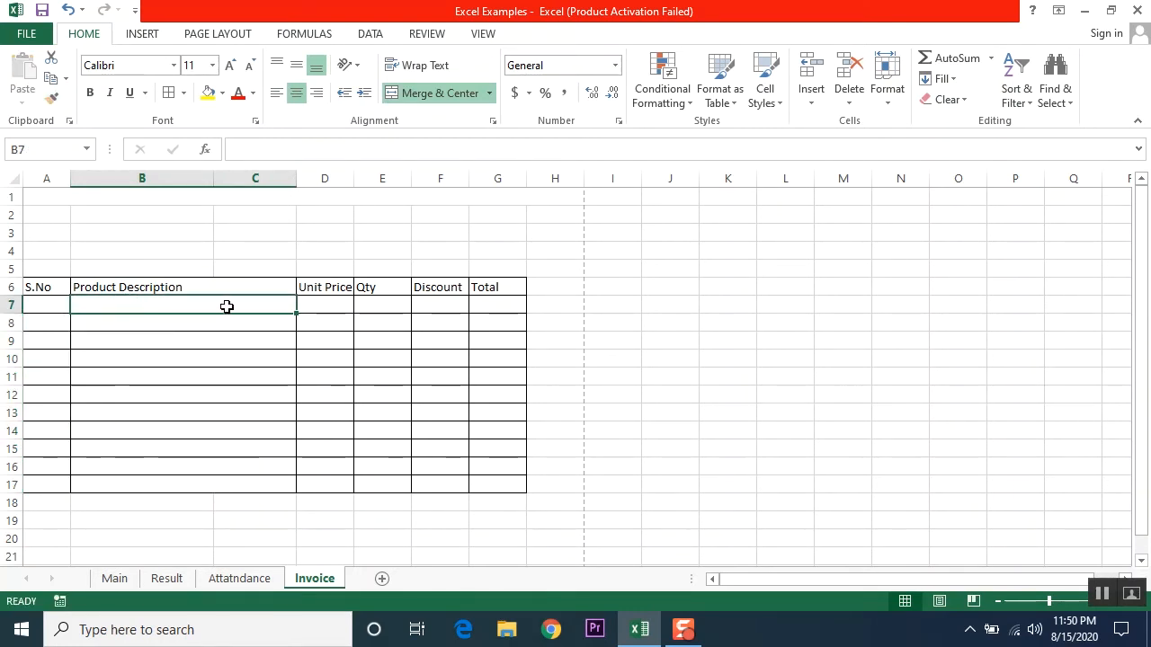
pyautogui.moveTo(226, 307); pyautogui.dragTo(224, 477)
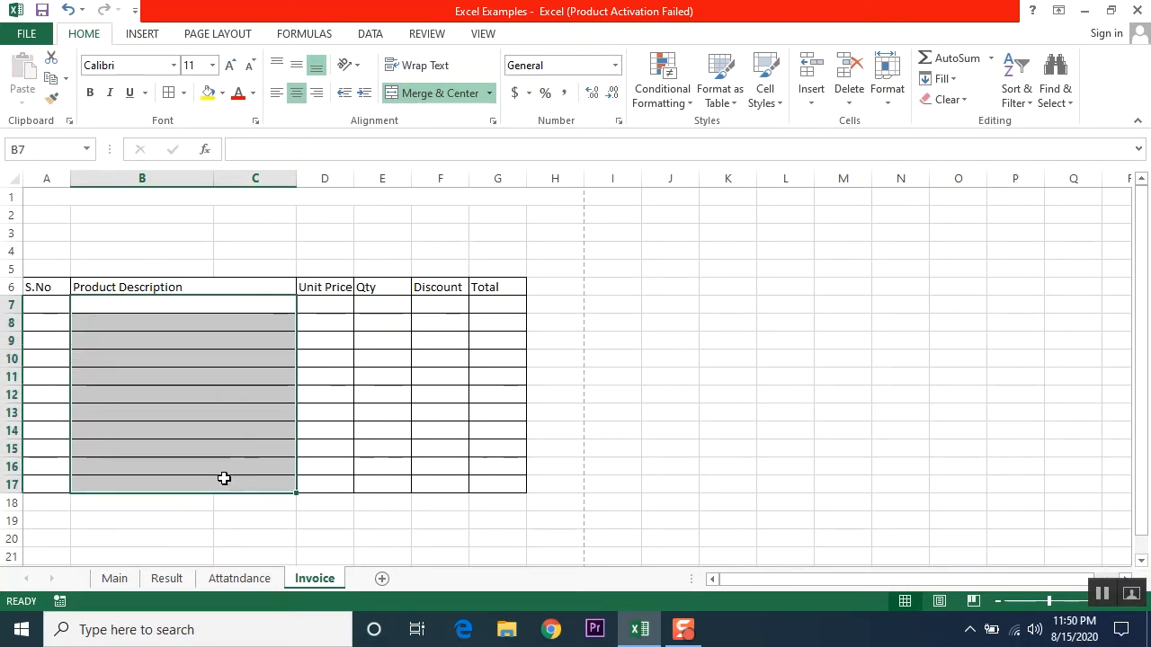
pyautogui.click(277, 93)
pyautogui.click(235, 335)
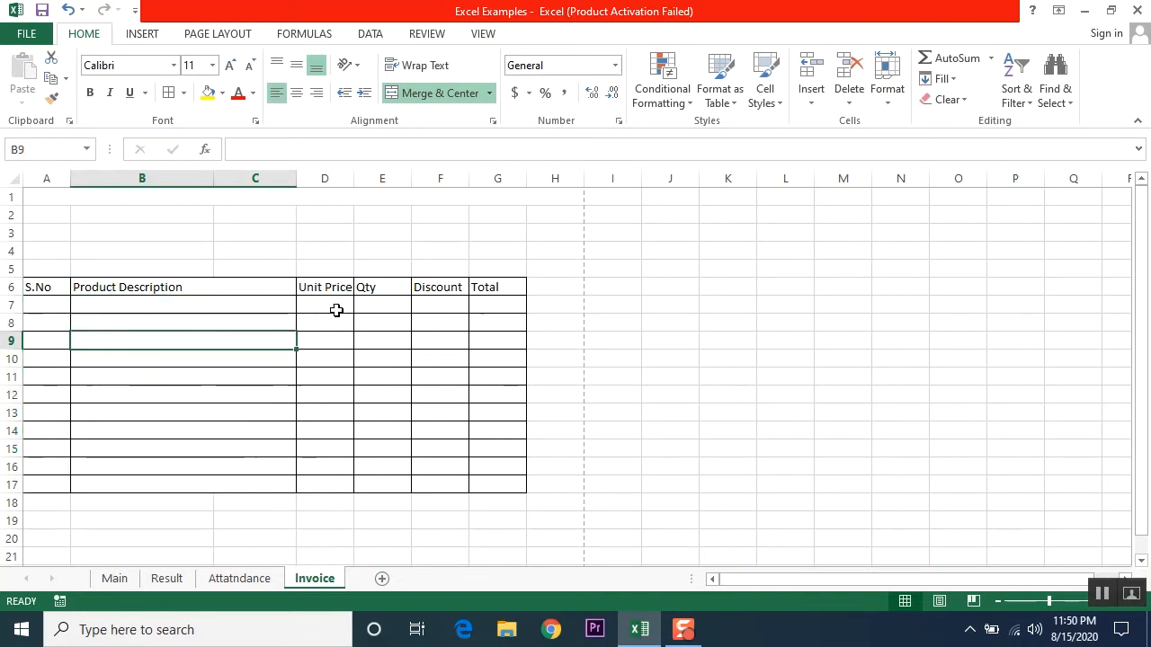
pyautogui.moveTo(47, 286); pyautogui.dragTo(497, 287)
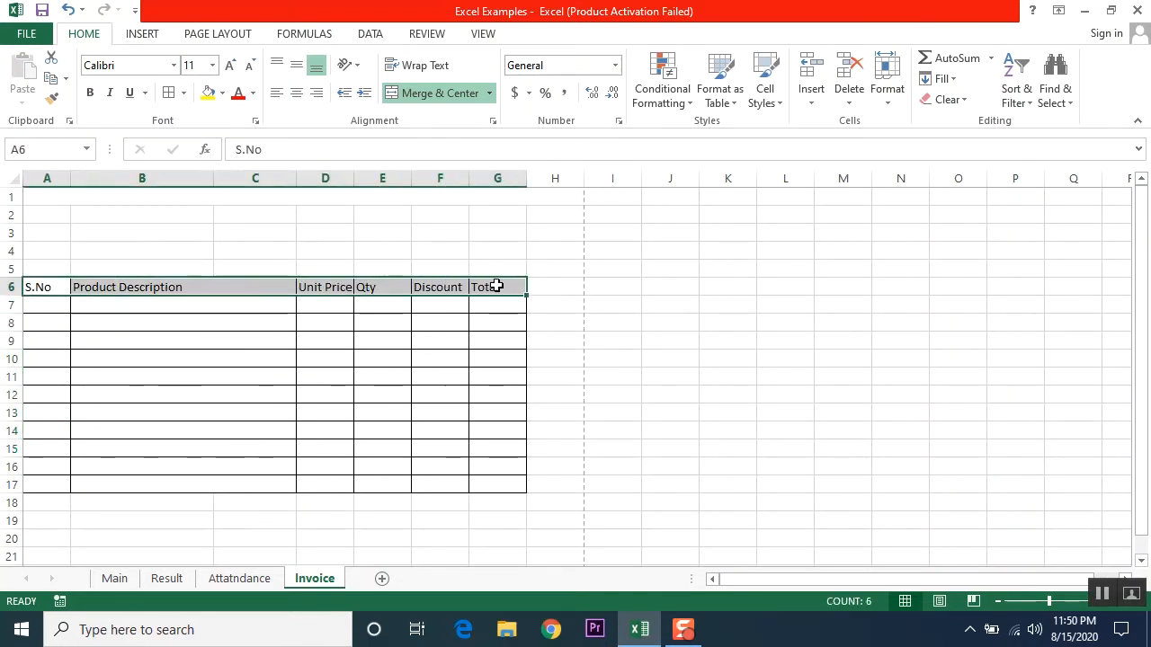
# Step: Make the A6:G6 header row bold with a light blue fill
pyautogui.click(90, 93)
pyautogui.click(223, 94)
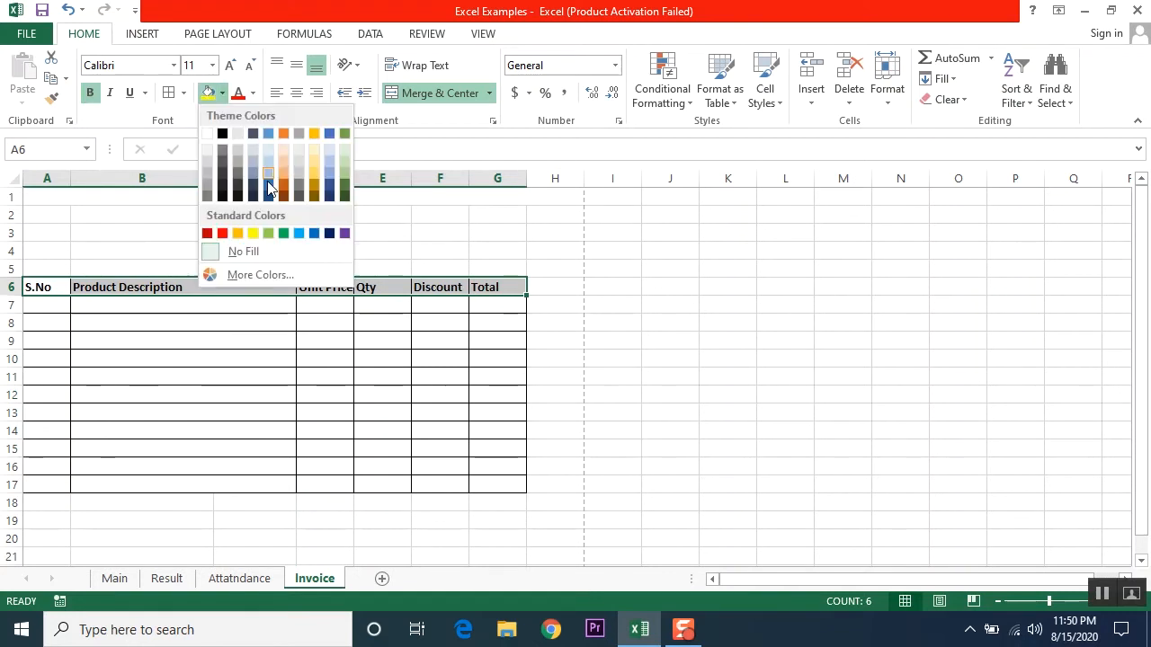
pyautogui.click(273, 154)
pyautogui.click(200, 306)
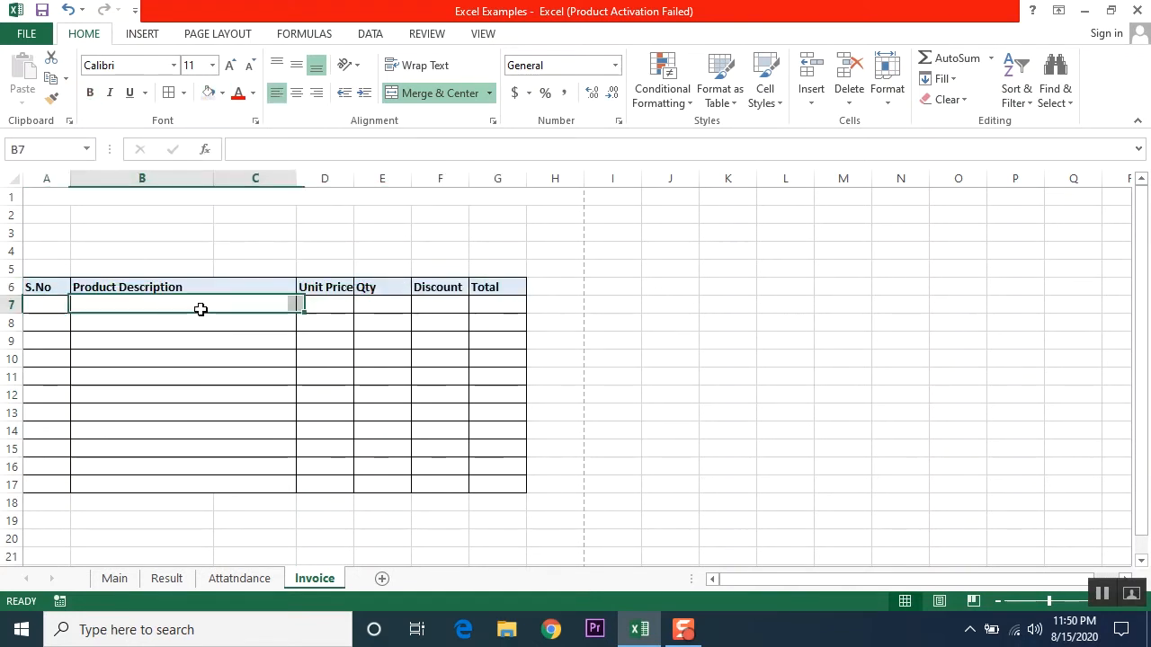
# Step: Widen the Unit Price, Qty, Discount and Total columns
pyautogui.click(161, 352)
pyautogui.moveTo(45, 194); pyautogui.dragTo(474, 263)
pyautogui.click(214, 428)
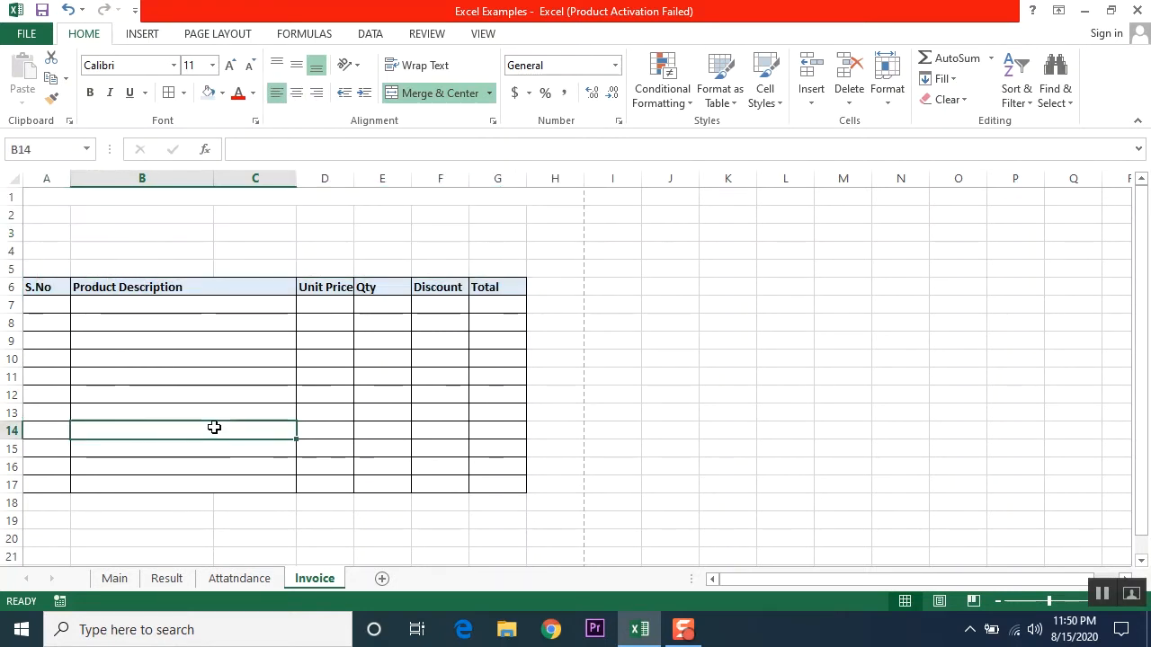
pyautogui.moveTo(353, 178); pyautogui.dragTo(303, 178)
pyautogui.click(270, 358)
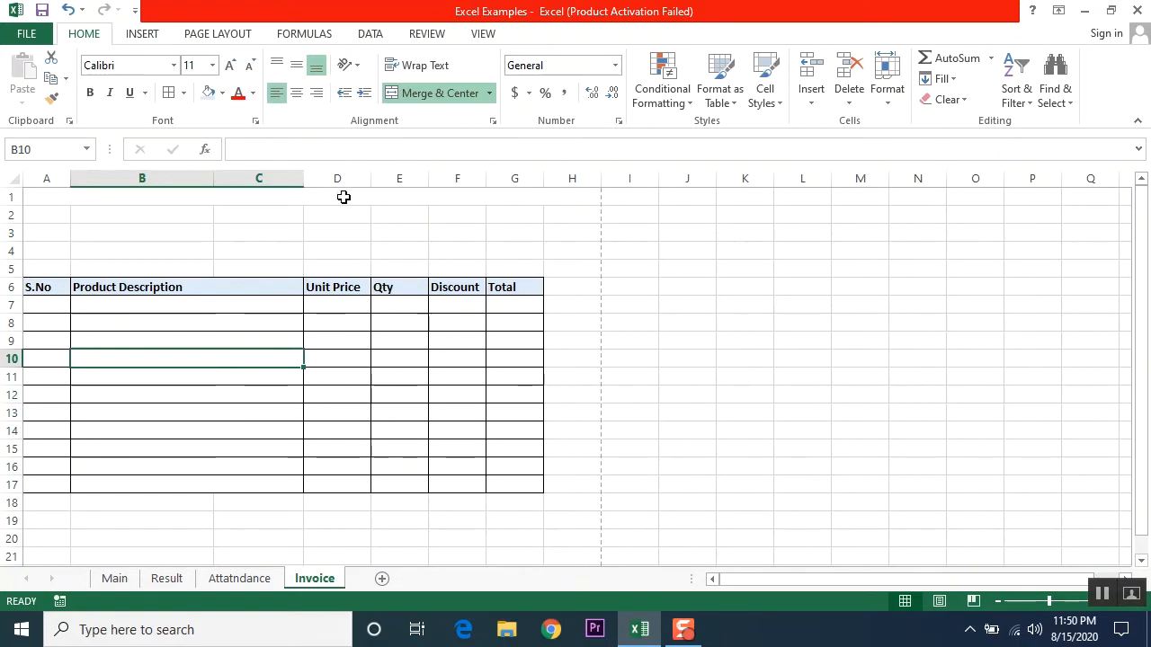
pyautogui.moveTo(381, 168); pyautogui.dragTo(587, 175)
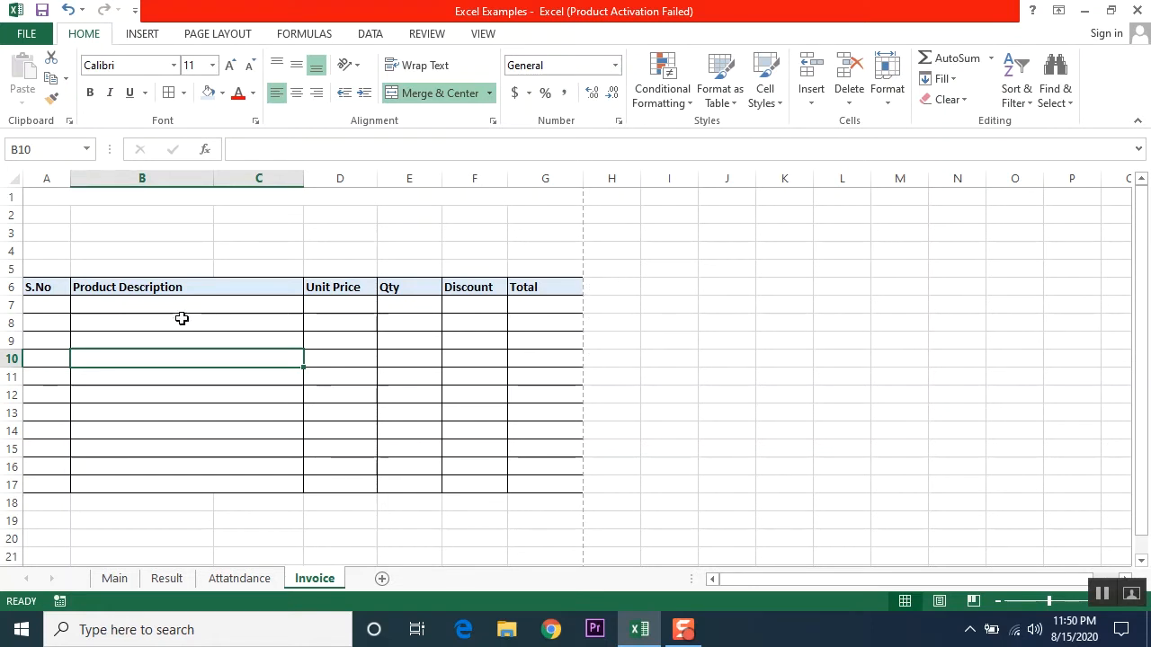
pyautogui.click(38, 305)
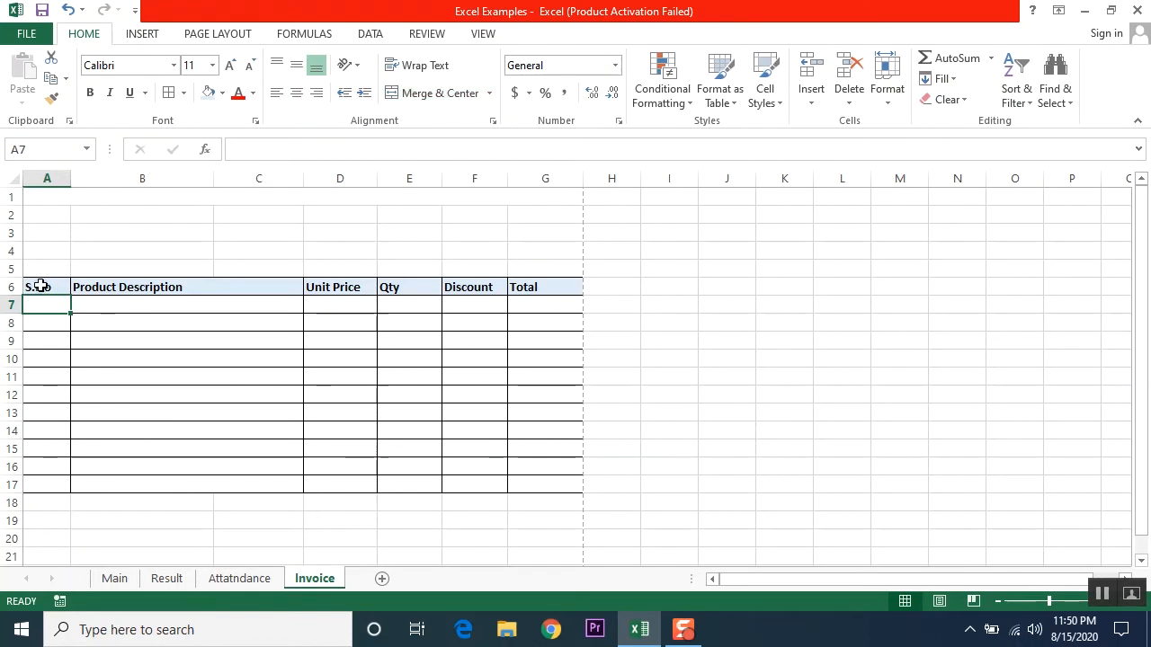
# Step: Enter trial numbers 1 to 5 in the S.No column, then clear them
pyautogui.moveTo(40, 286); pyautogui.dragTo(31, 482)
pyautogui.moveTo(51, 296); pyautogui.dragTo(54, 308)
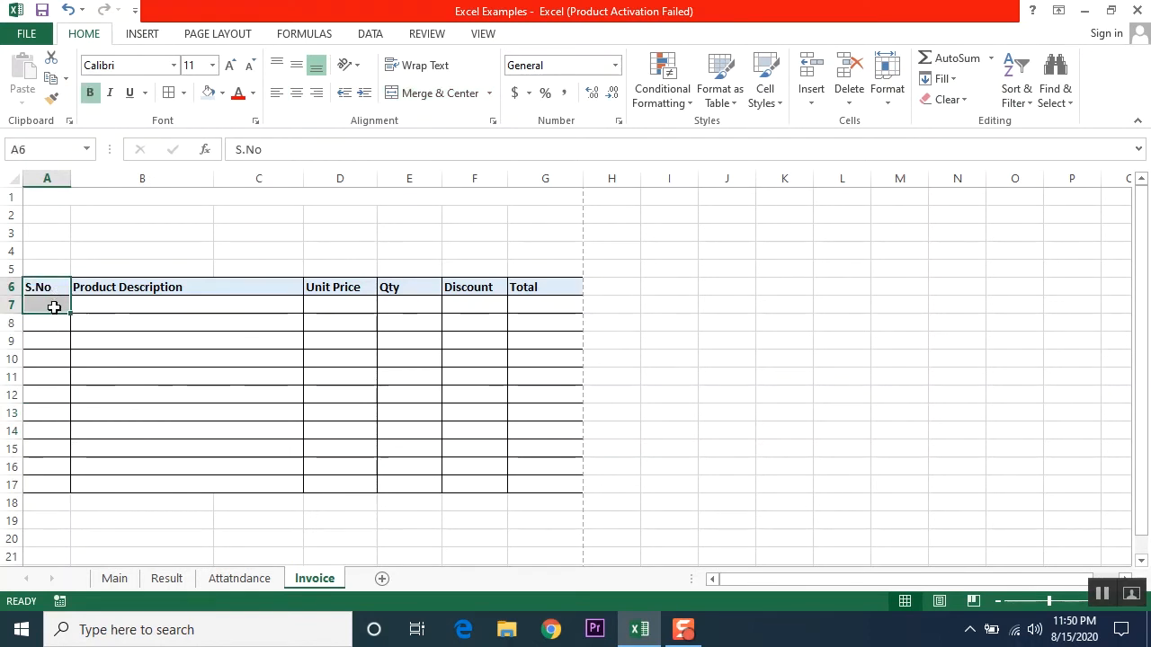
pyautogui.click(54, 308)
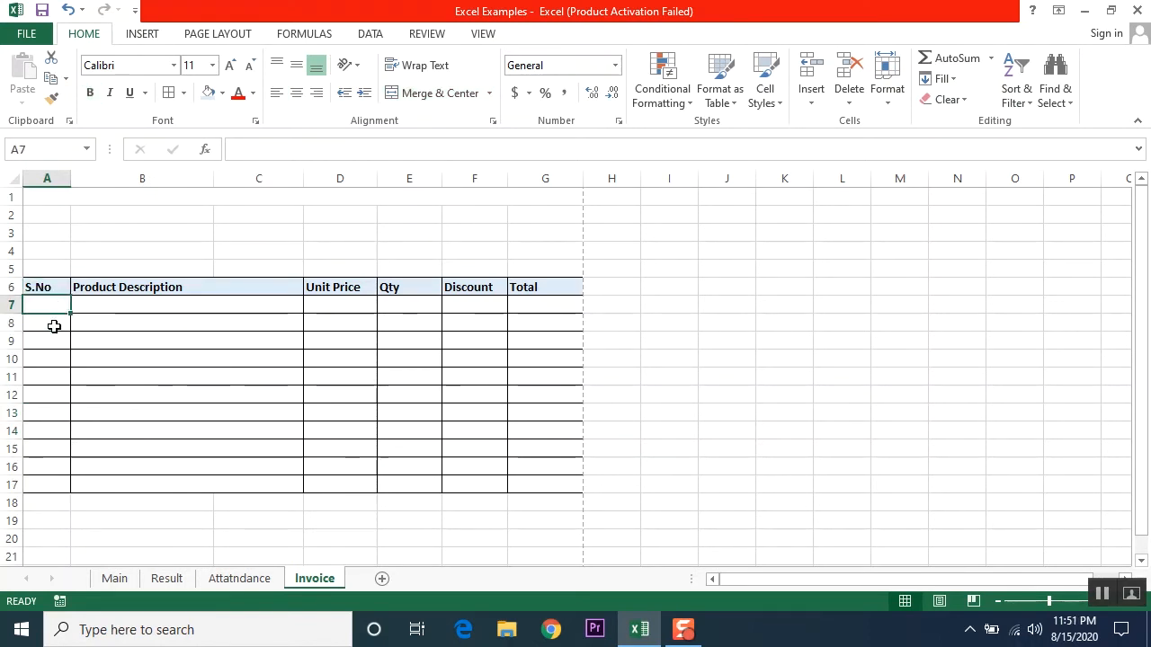
pyautogui.write('1 2 3 4 5')
pyautogui.press('Up')
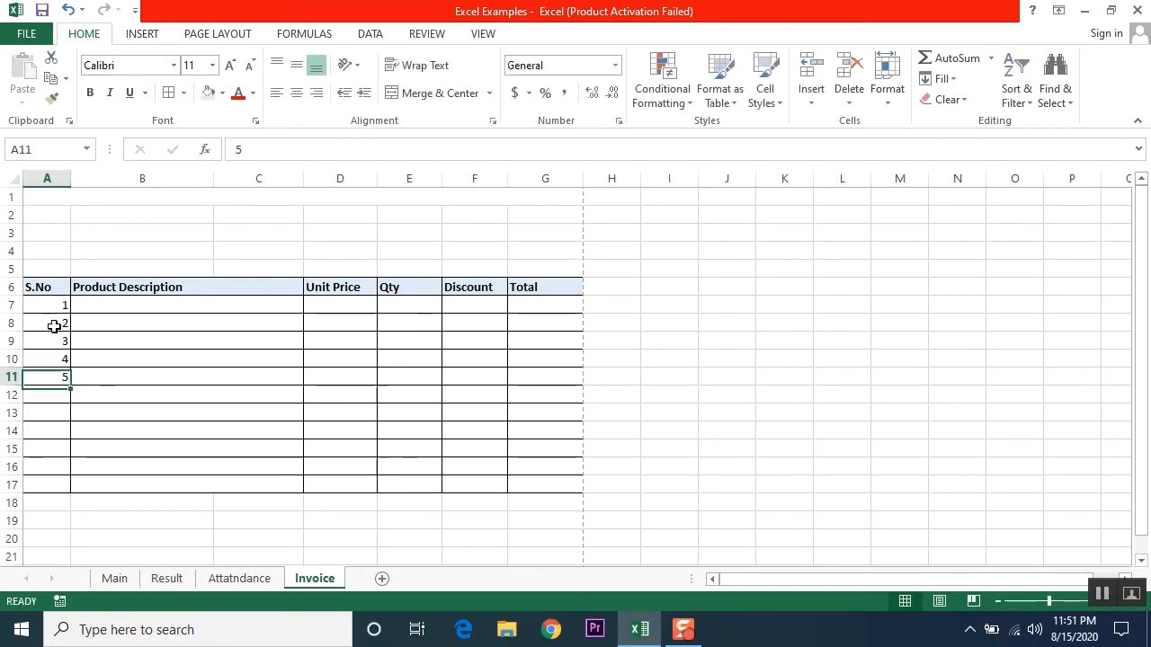
pyautogui.press('Up')
pyautogui.press('Up')
pyautogui.press('Up')
pyautogui.press('Up')
pyautogui.hotkey('ctrl', 'shift', 'Down')
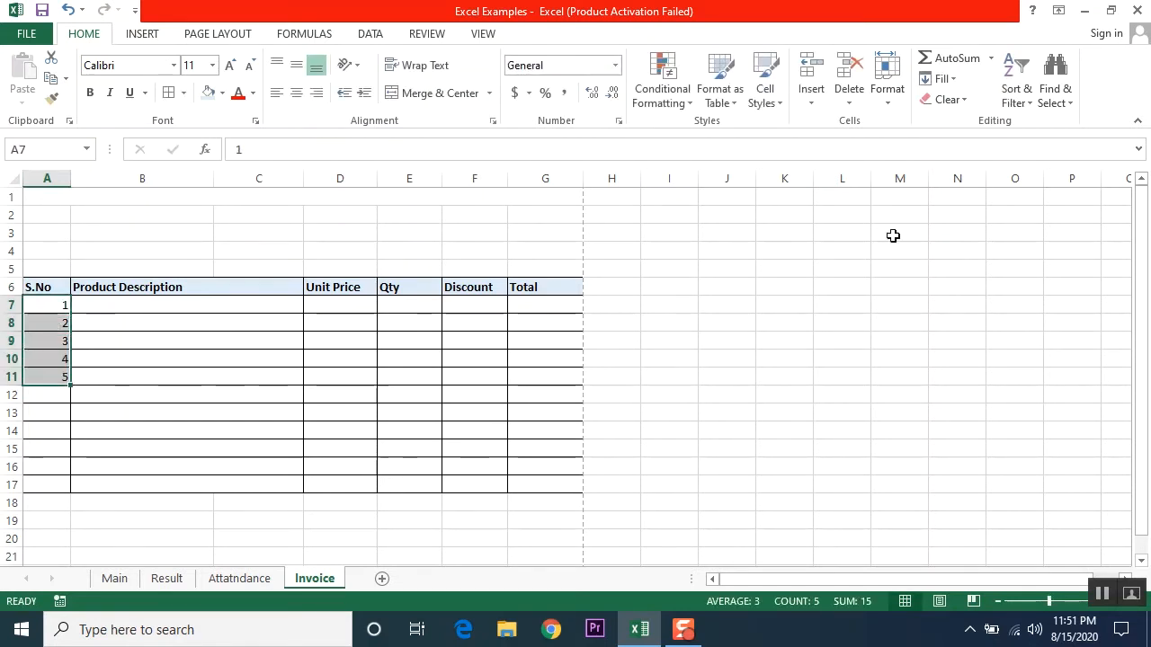
pyautogui.press('Delete')
pyautogui.press('Up')
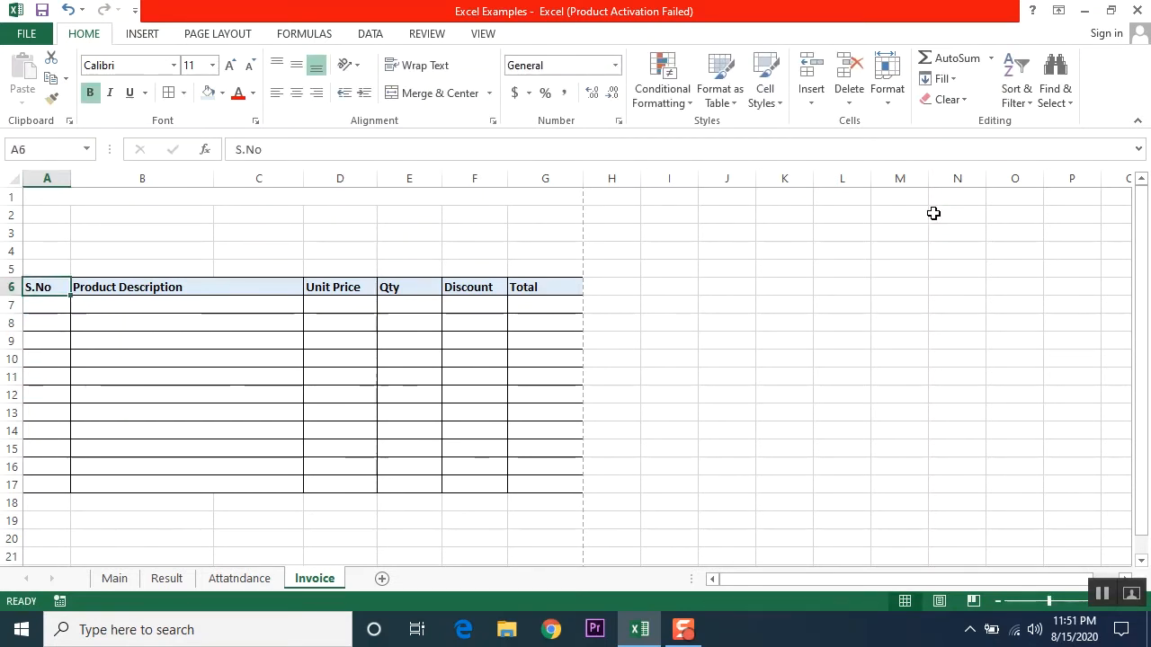
pyautogui.press('Down')
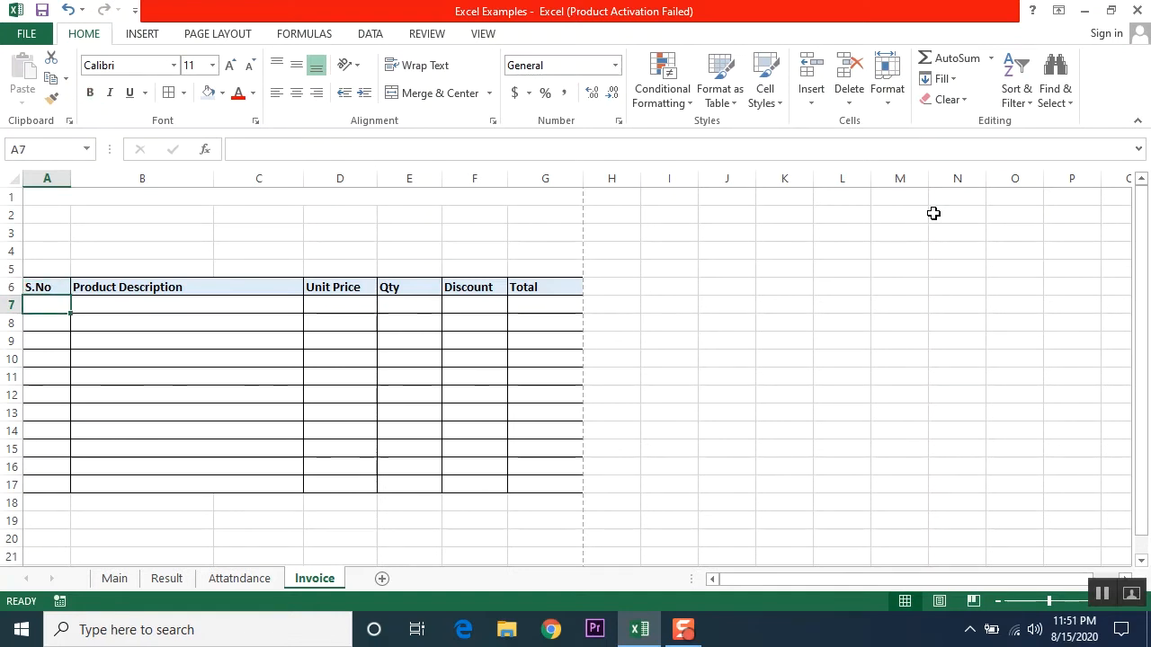
# Step: Fill A7:A16 with 1 to 10 from a 1, 2 series and centre A6:A16
pyautogui.write('1')
pyautogui.press('Return')
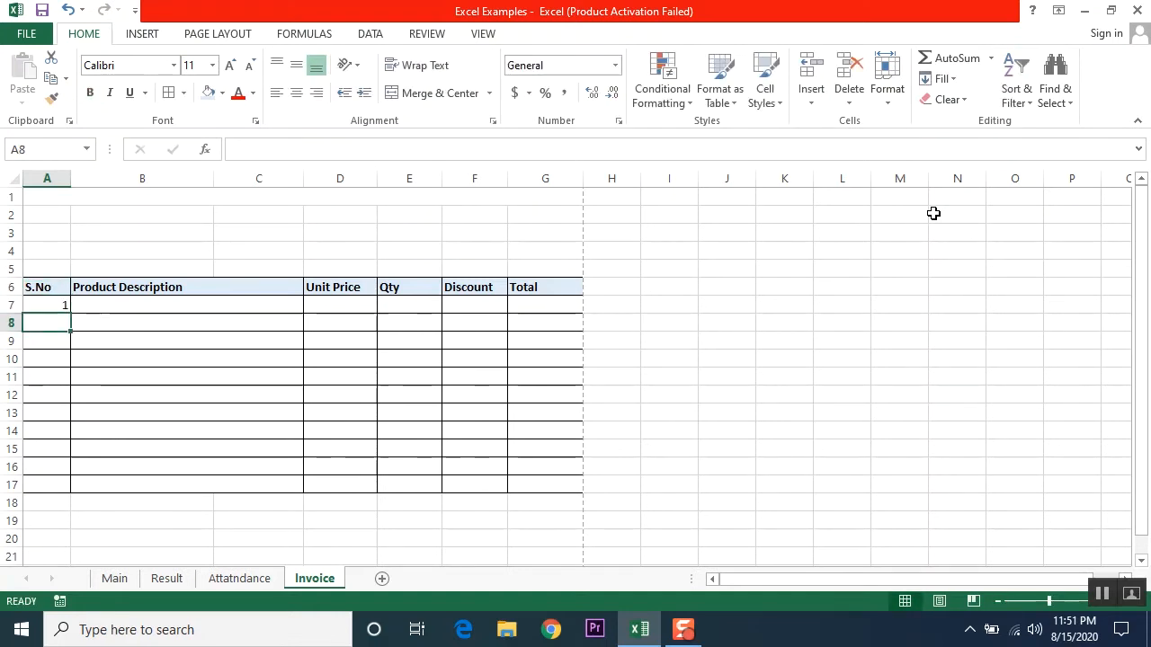
pyautogui.write('2')
pyautogui.press('Return')
pyautogui.press('Up')
pyautogui.press('Up')
pyautogui.hotkey('shift', 'Down')
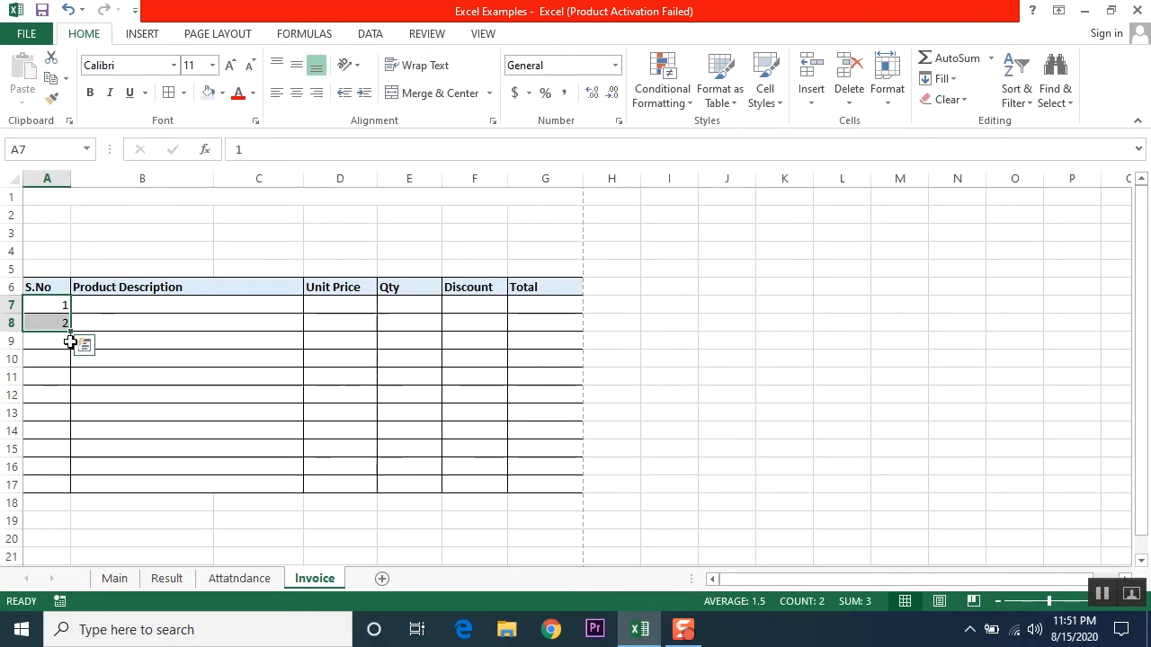
pyautogui.moveTo(70, 331); pyautogui.dragTo(73, 468)
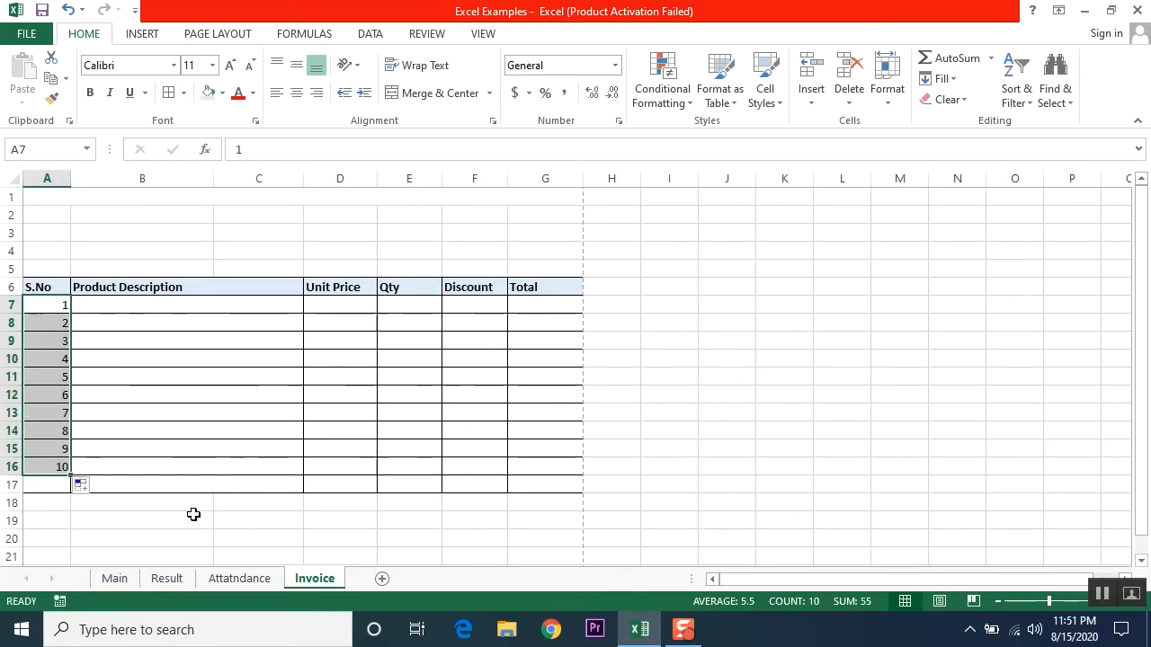
pyautogui.click(52, 289)
pyautogui.moveTo(53, 309); pyautogui.dragTo(56, 463)
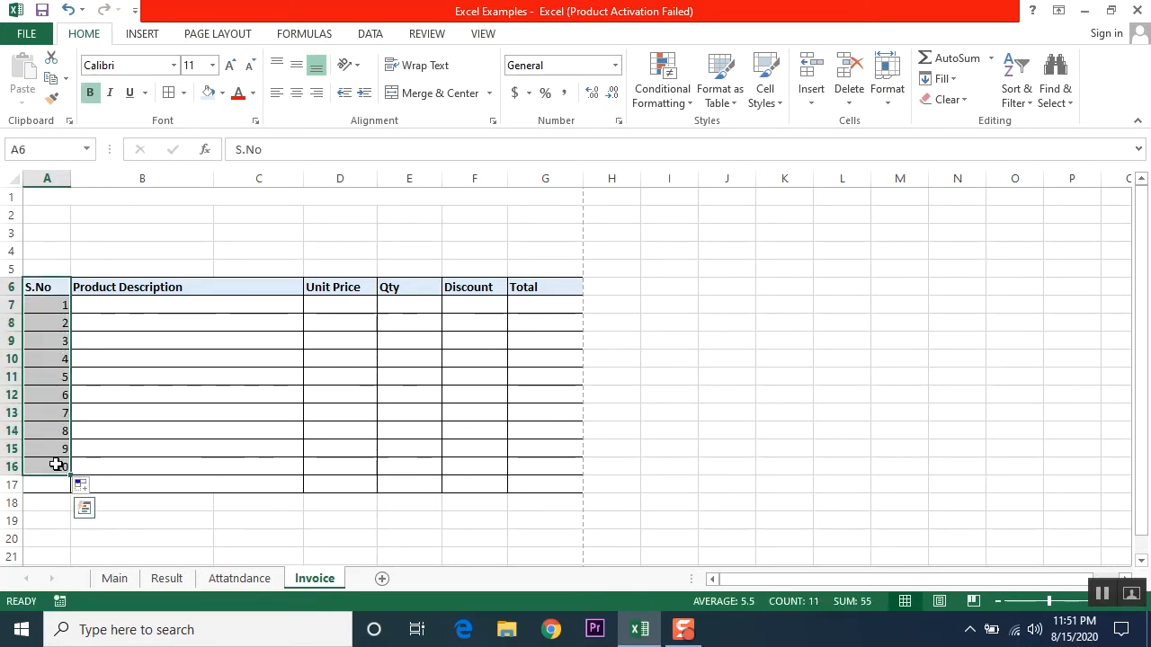
pyautogui.click(295, 94)
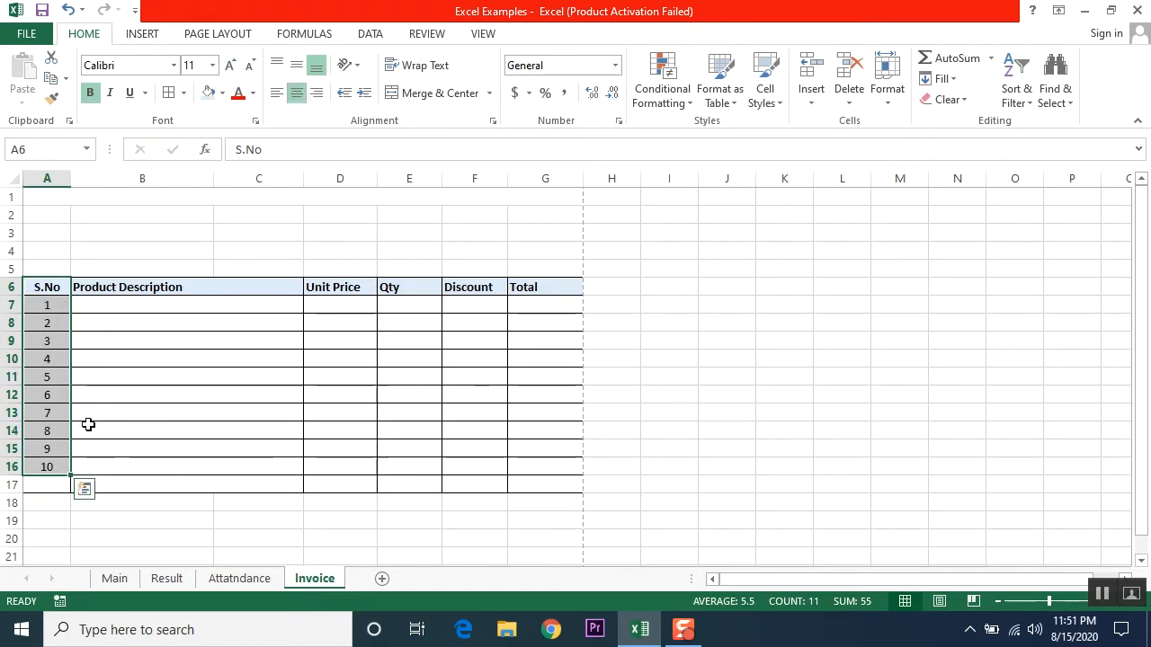
pyautogui.click(100, 303)
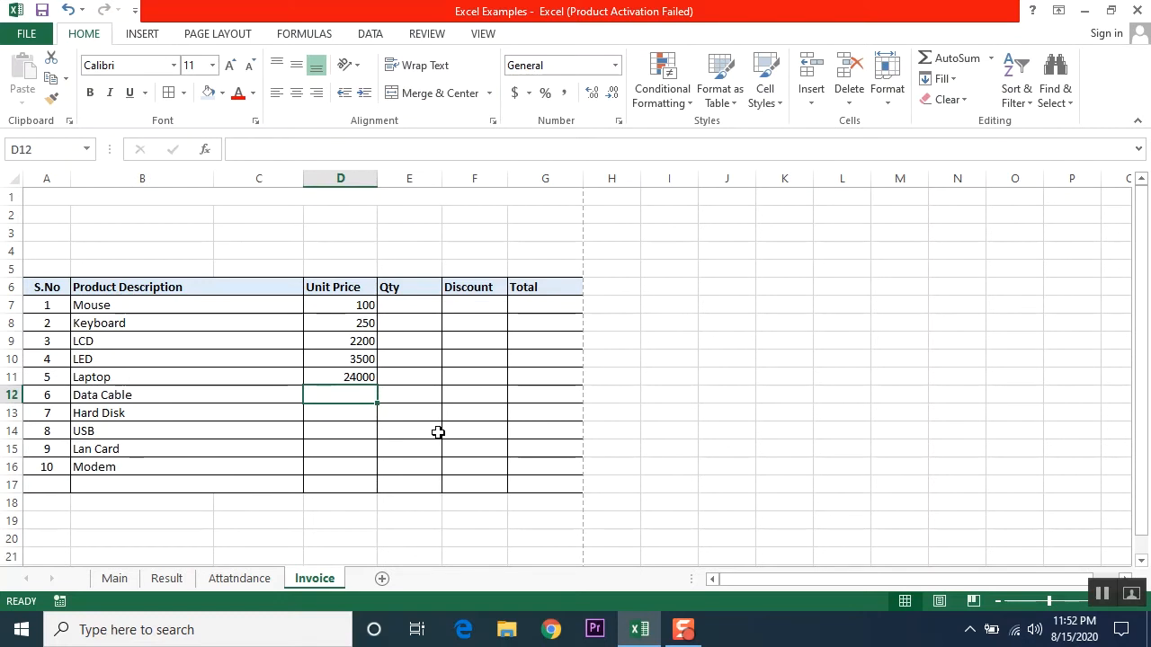
# Step: Enter unit prices 50, 7500, 350, 120 and 240 for Data Cable, Hard Disk, USB, Lan Card and Modem
pyautogui.write('50')
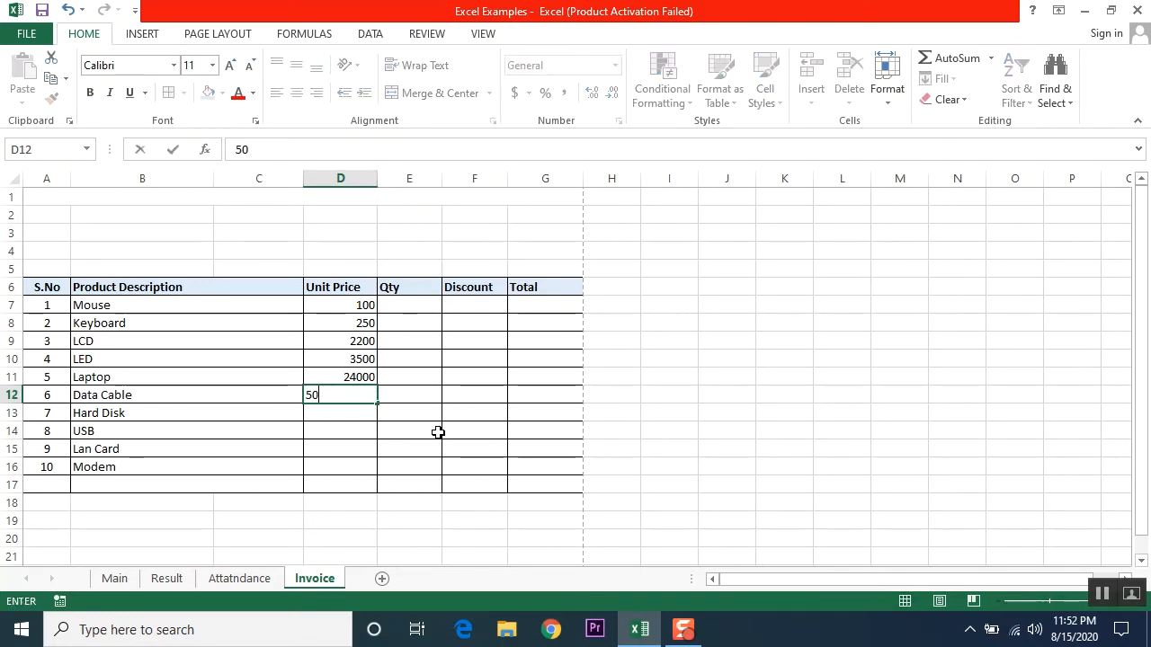
pyautogui.press('Return')
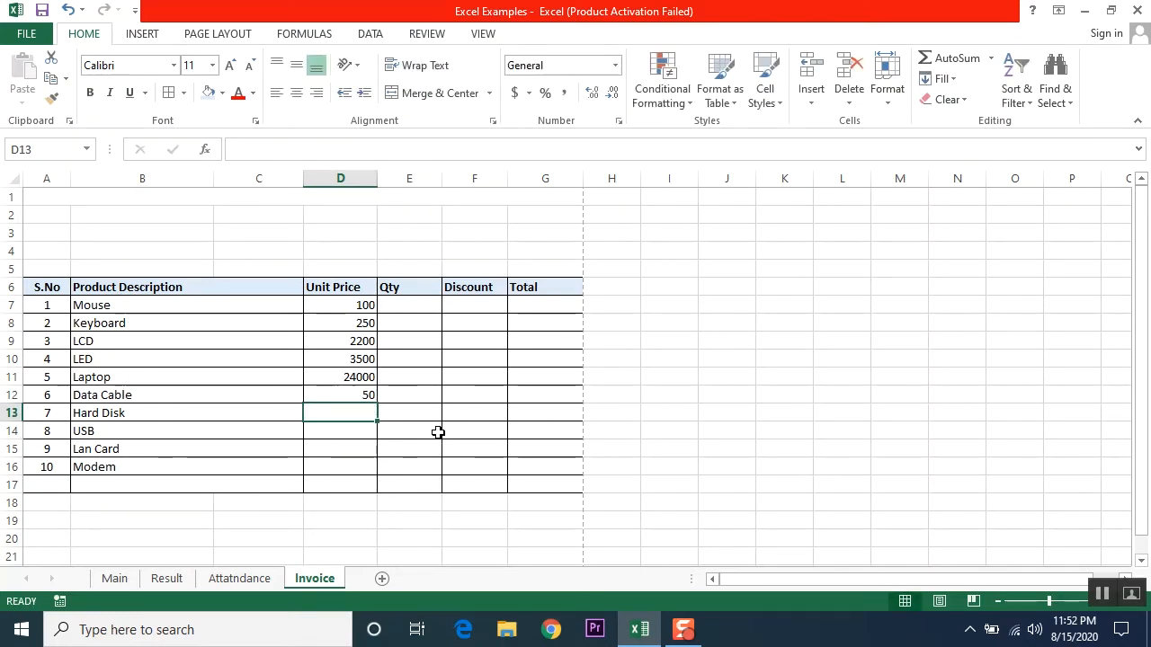
pyautogui.write('7500')
pyautogui.press('Return')
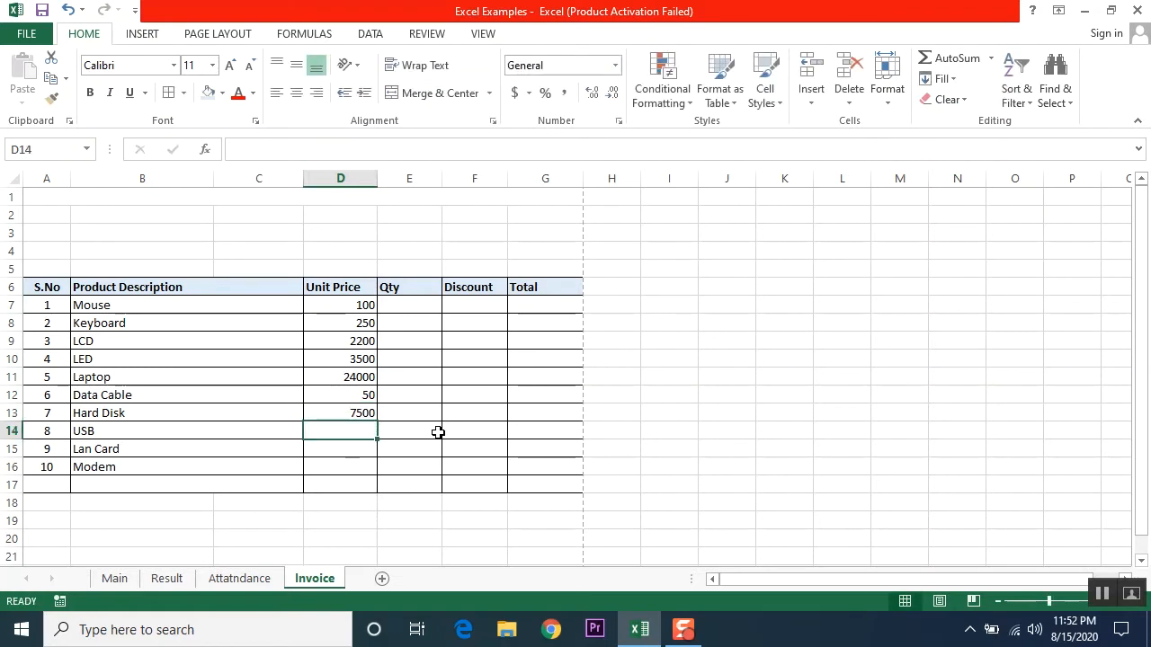
pyautogui.write('350')
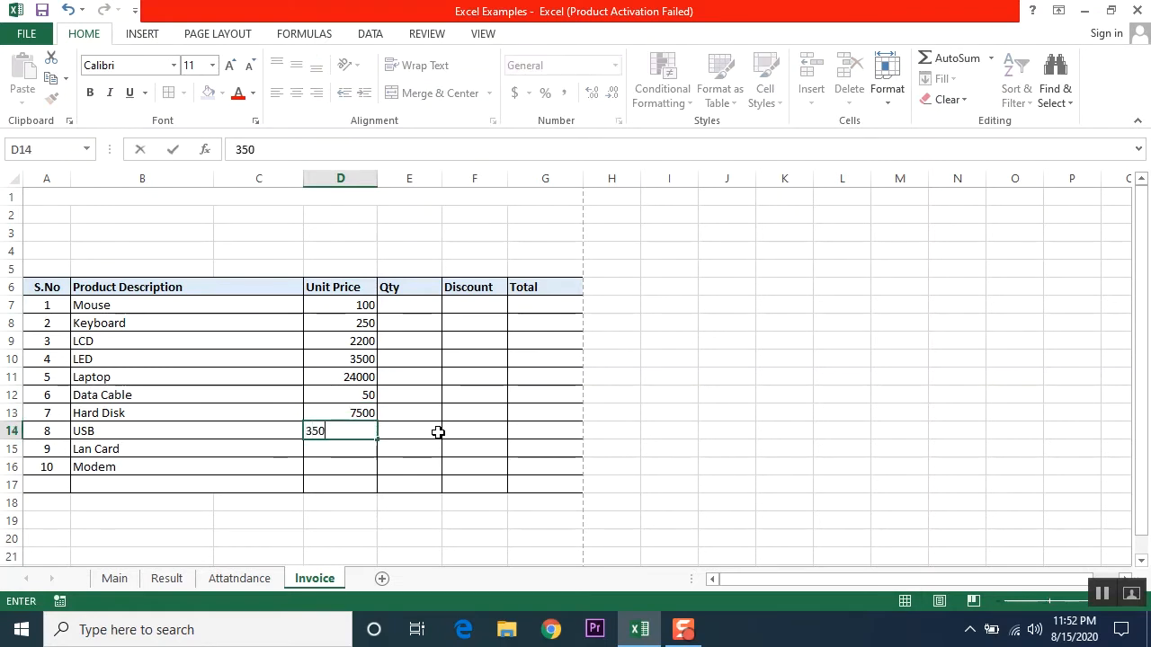
pyautogui.press('Return')
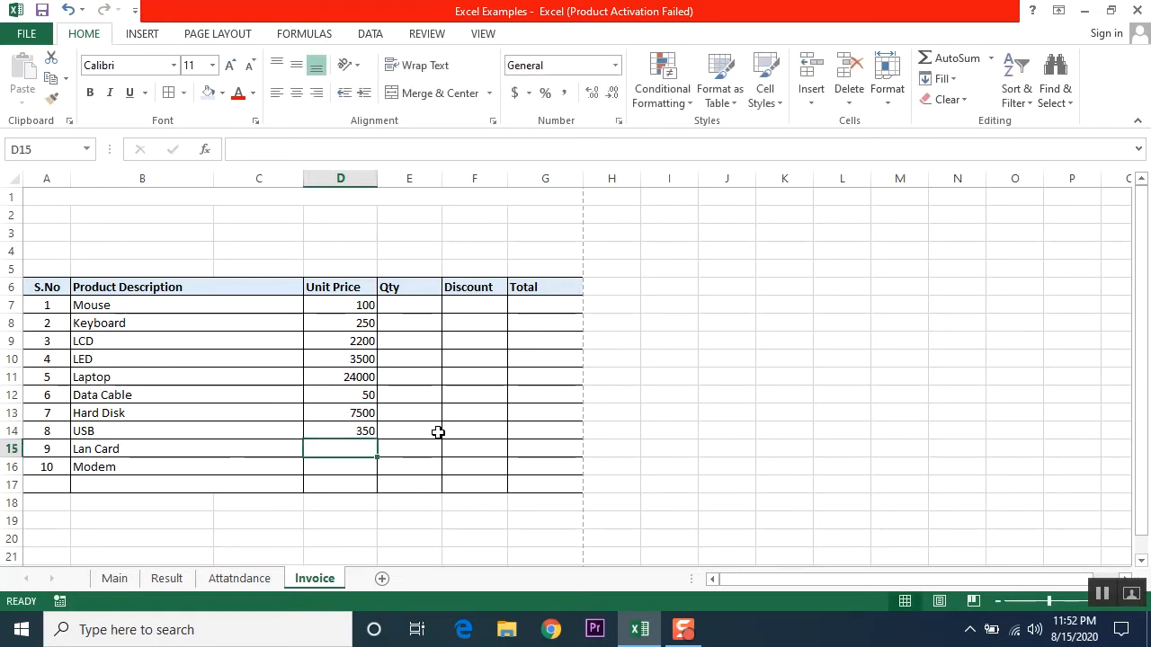
pyautogui.write('120')
pyautogui.press('Return')
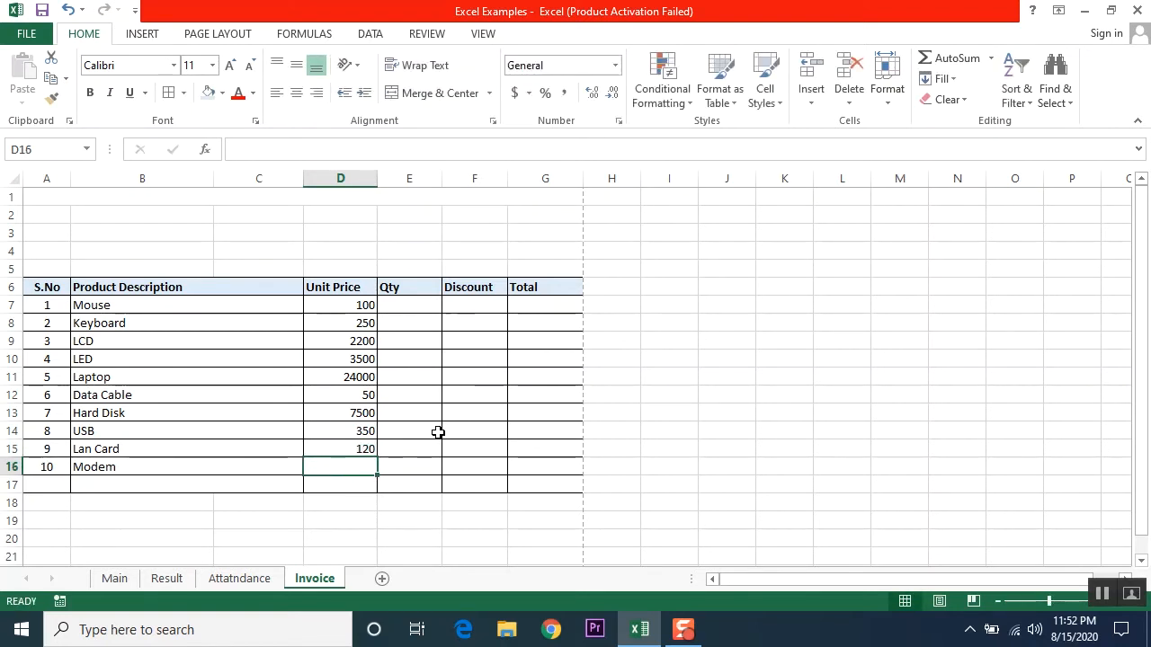
pyautogui.write('2')
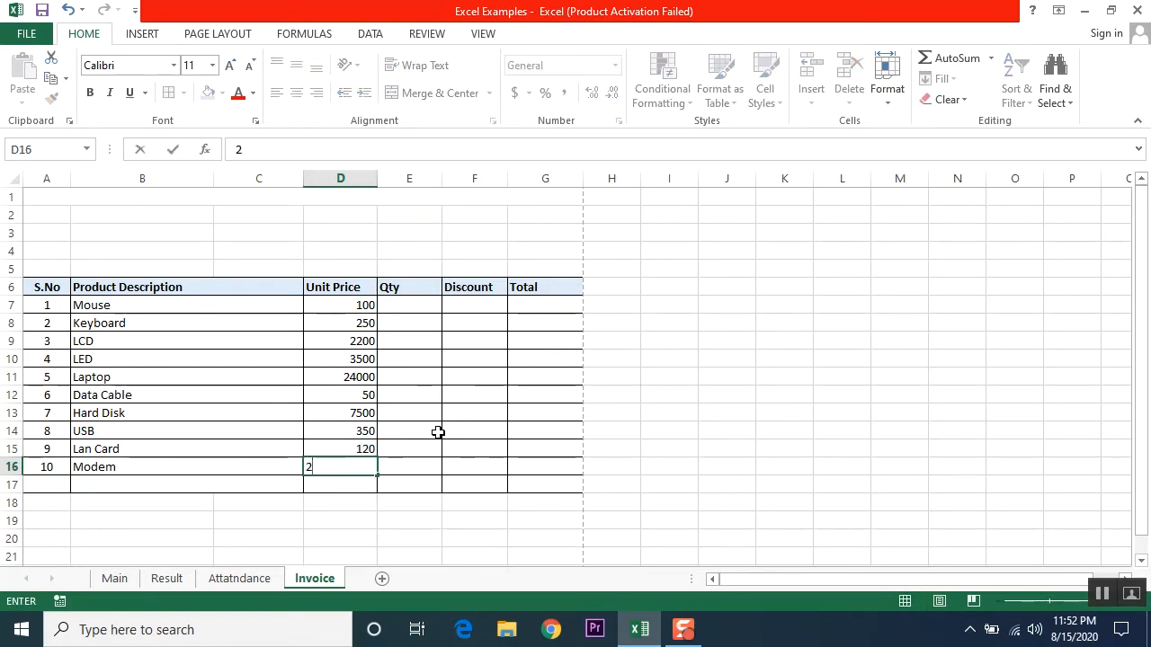
pyautogui.press('Return')
pyautogui.press('Up')
pyautogui.press('Up')
pyautogui.press('Up')
pyautogui.press('Up')
pyautogui.press('Up')
pyautogui.press('Up')
pyautogui.press('Up')
pyautogui.press('Up')
pyautogui.press('Up')
pyautogui.press('Up')
pyautogui.press('Up')
pyautogui.press('Up')
pyautogui.press('Up')
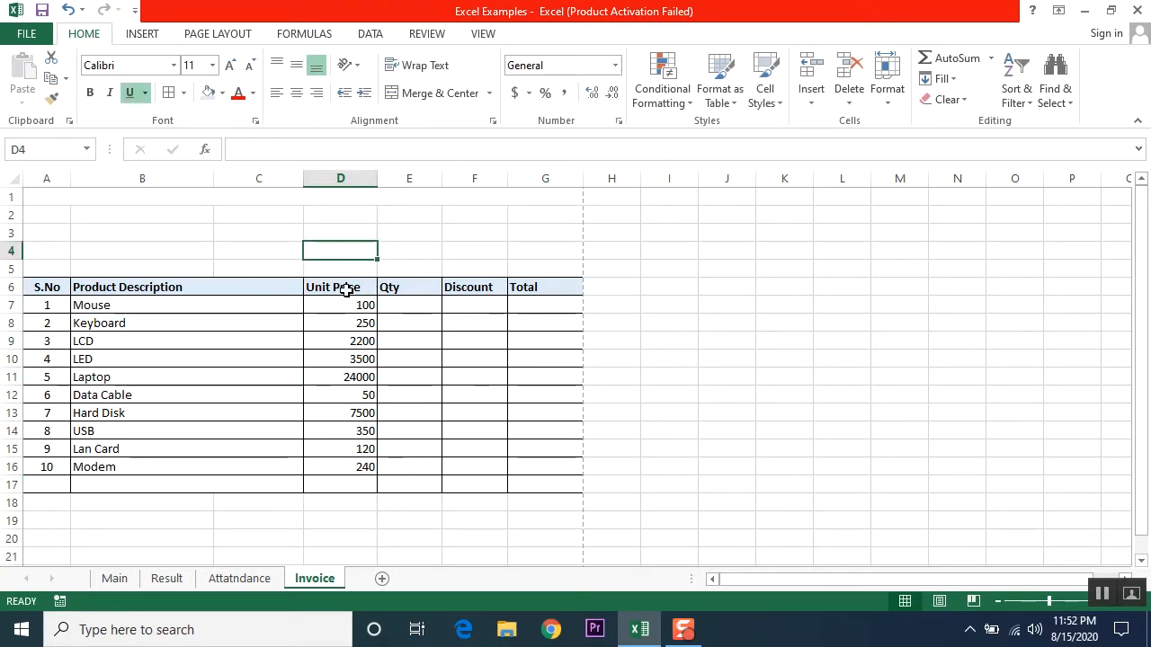
# Step: Centre the Unit Price values and header, then enter quantities 4 and 2 for Keyboard and LCD
pyautogui.moveTo(347, 287); pyautogui.dragTo(347, 467)
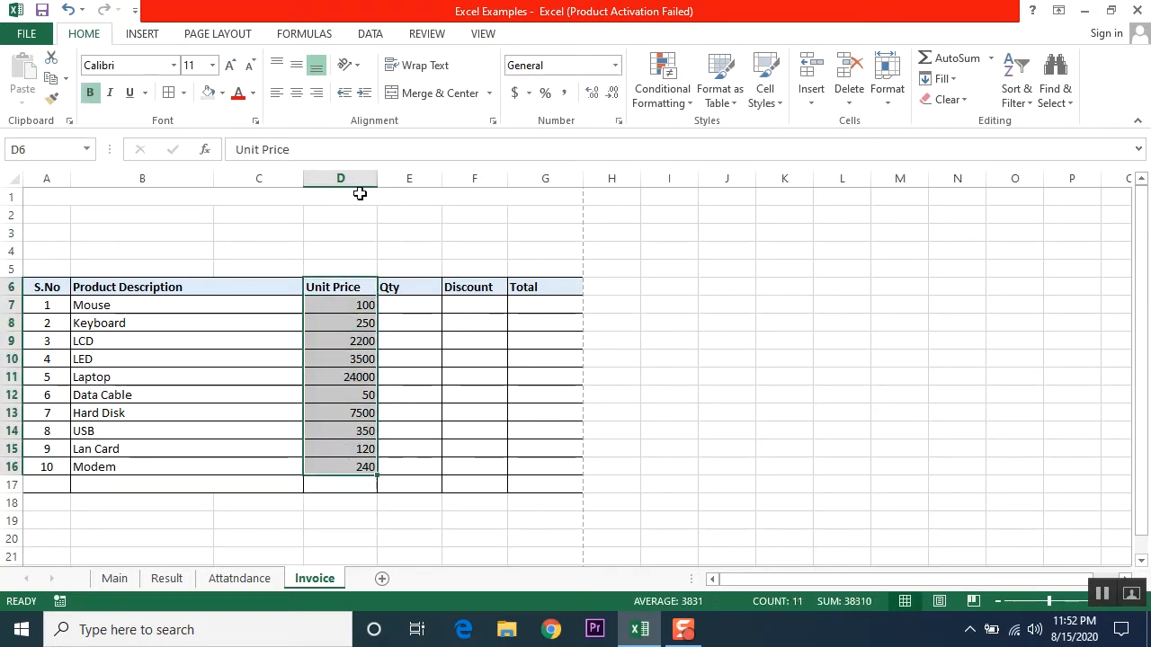
pyautogui.click(298, 93)
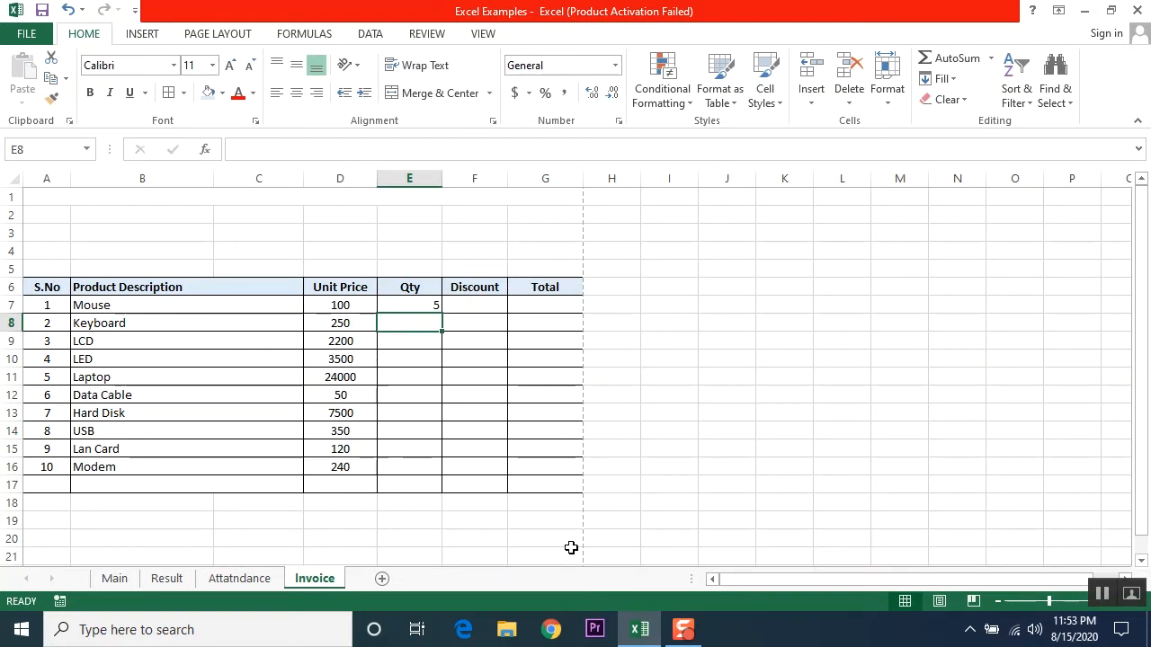
pyautogui.write('4')
pyautogui.press('Return')
pyautogui.write('2')
pyautogui.press('Return')
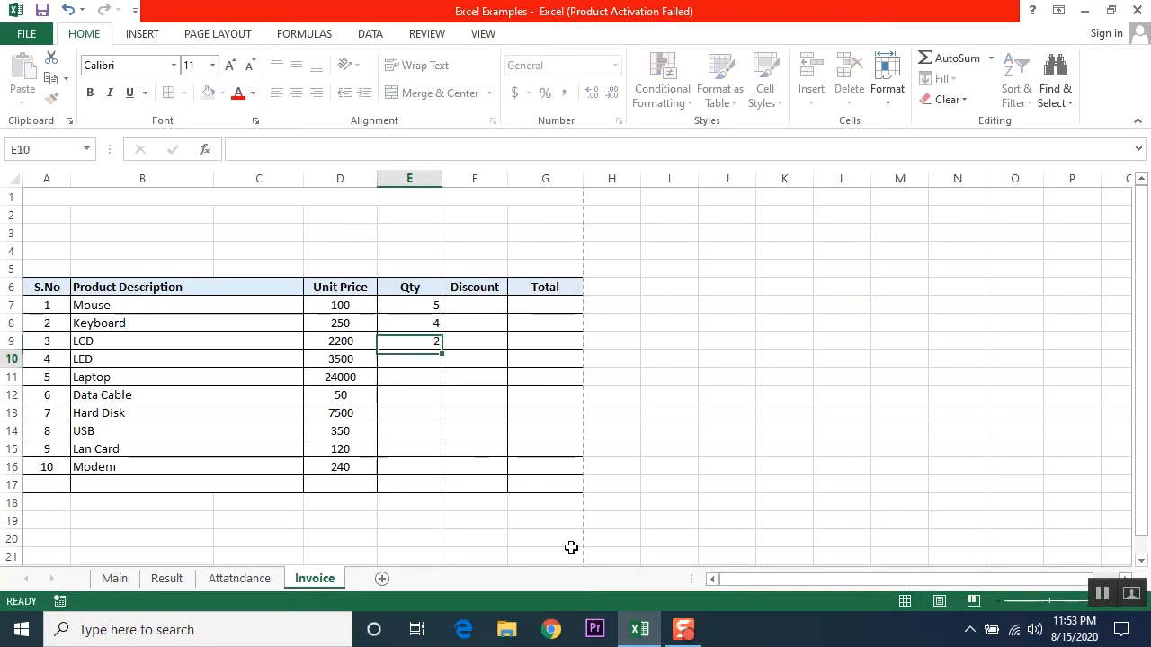
# Step: Enter quantities 3 and 4 for LED and Laptop, then centre all the Qty values
pyautogui.write('3')
pyautogui.press('Return')
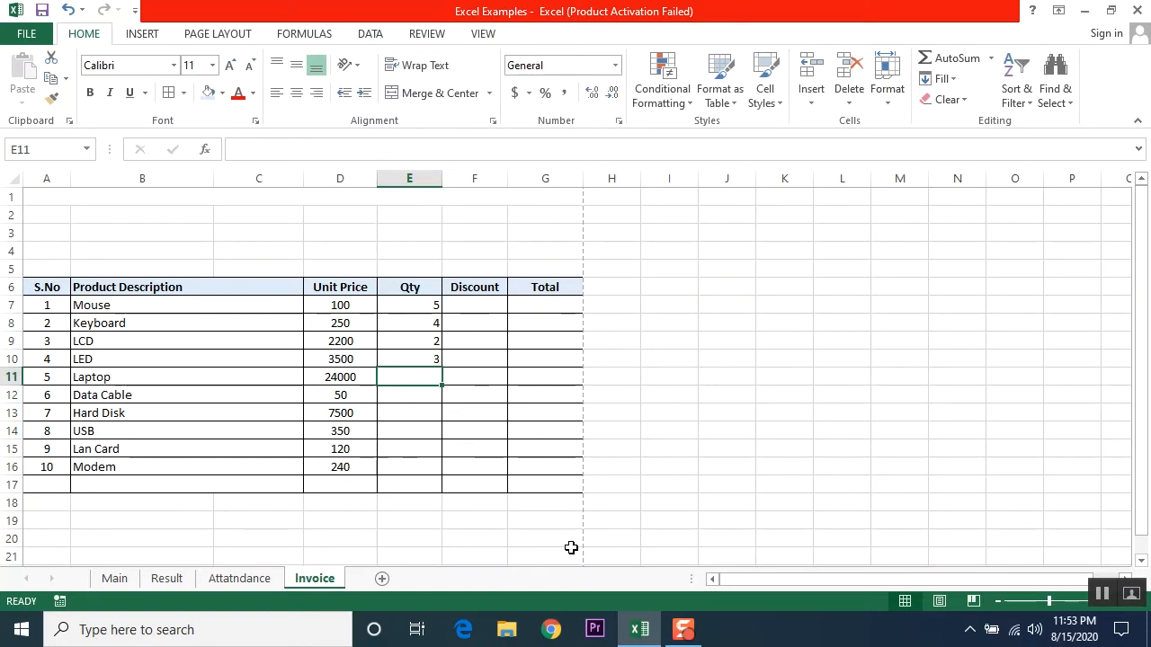
pyautogui.write('4')
pyautogui.press('Return')
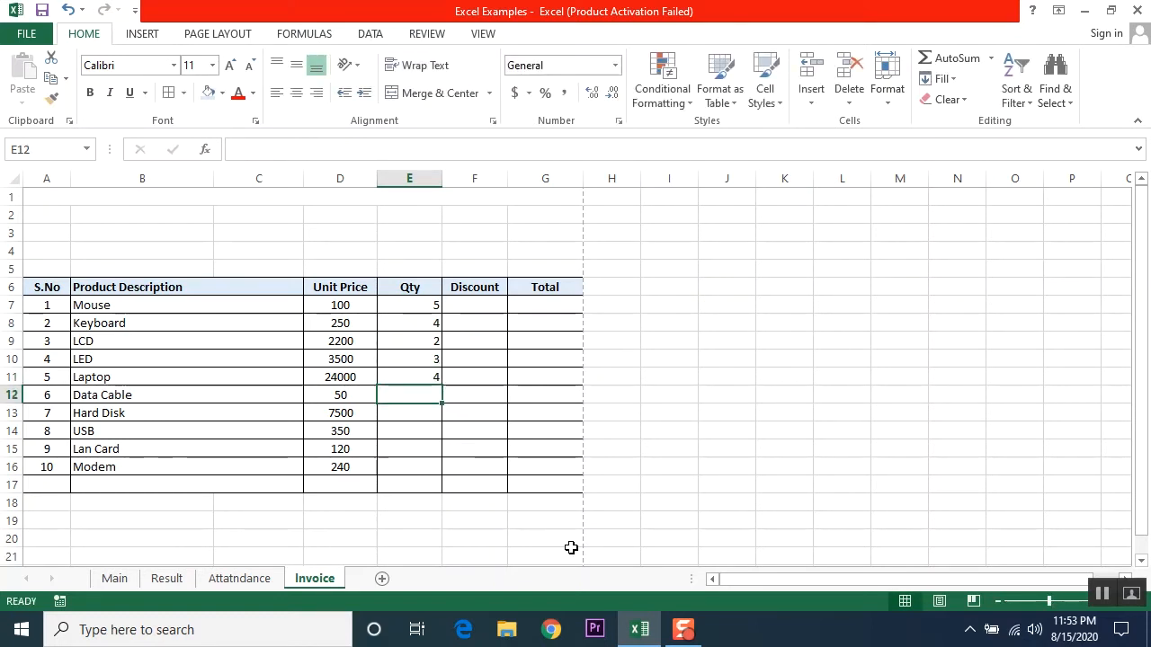
pyautogui.moveTo(409, 304); pyautogui.dragTo(403, 464)
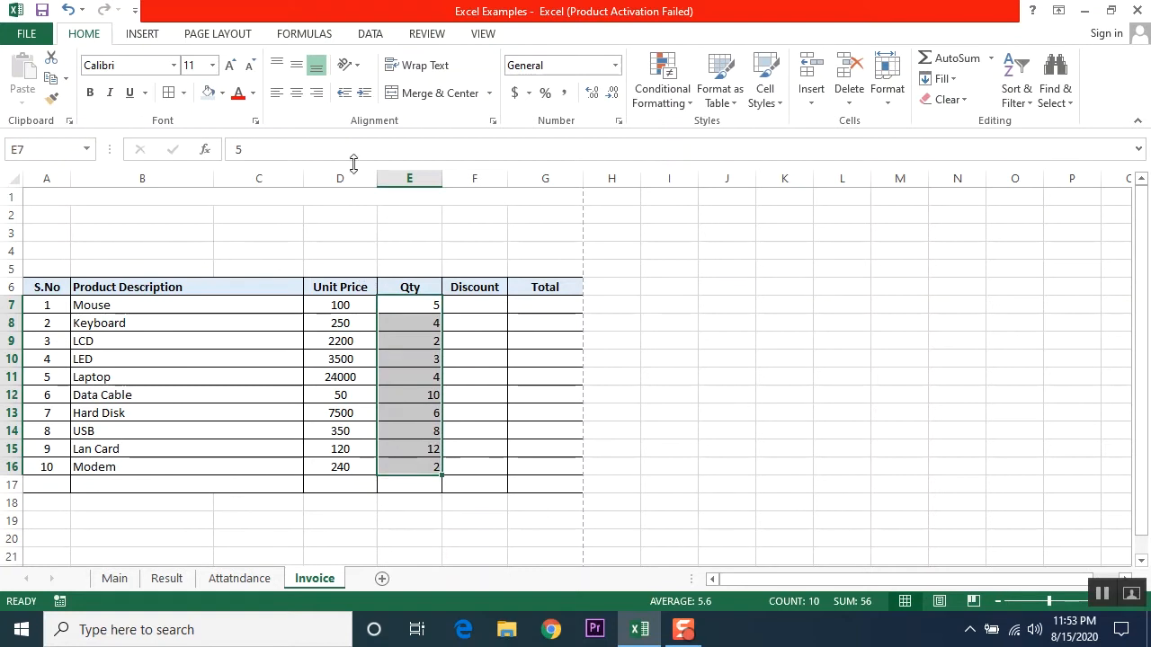
pyautogui.click(290, 97)
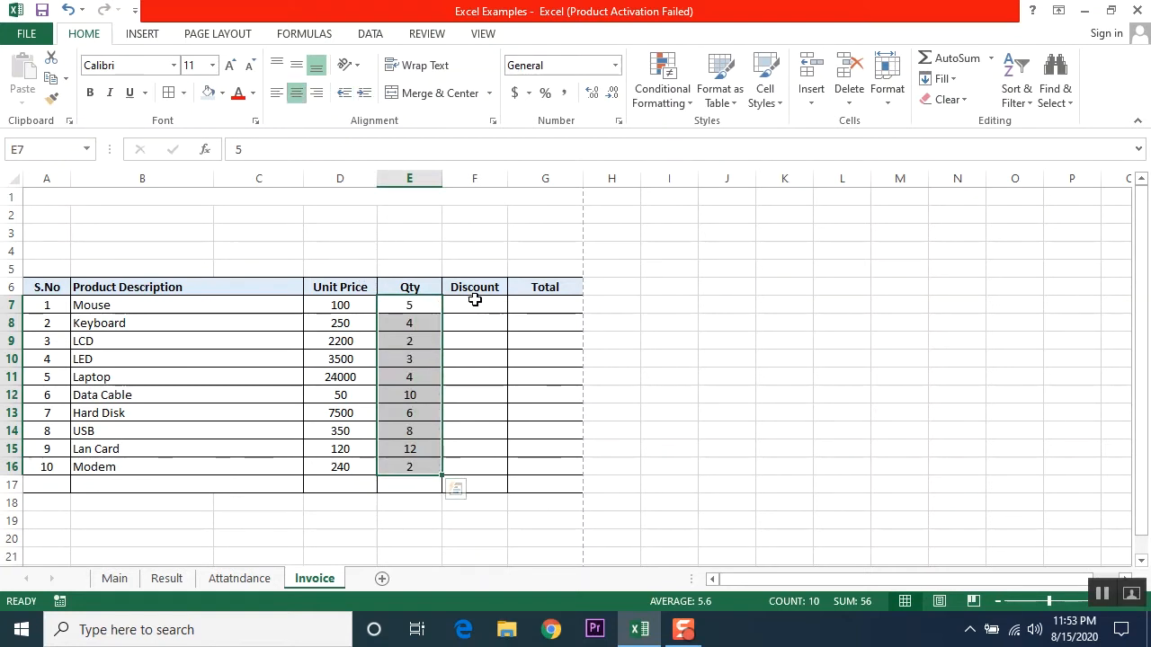
# Step: Remove the borders from the empty row 17 across the table
pyautogui.moveTo(28, 485); pyautogui.dragTo(537, 488)
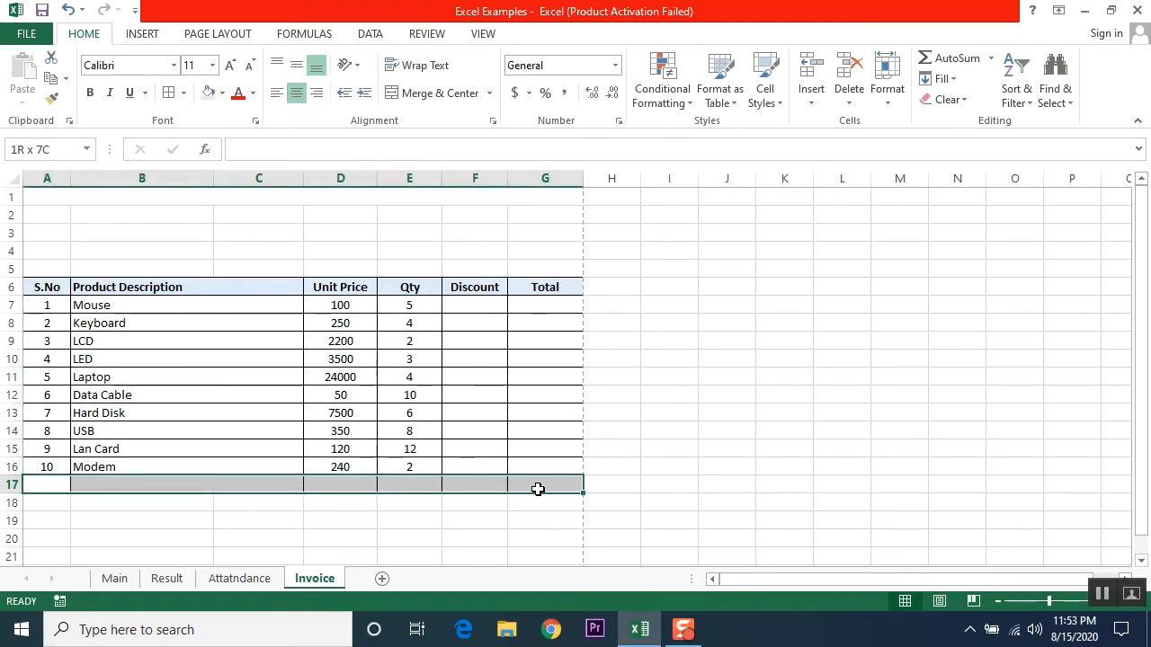
pyautogui.click(184, 93)
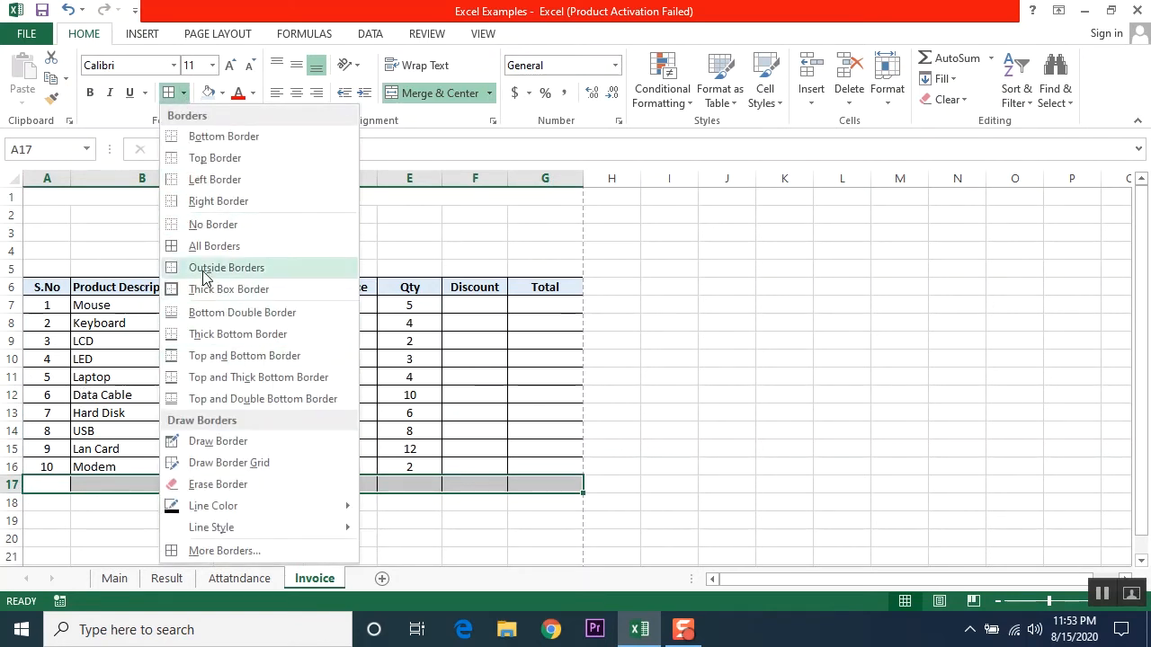
pyautogui.click(465, 546)
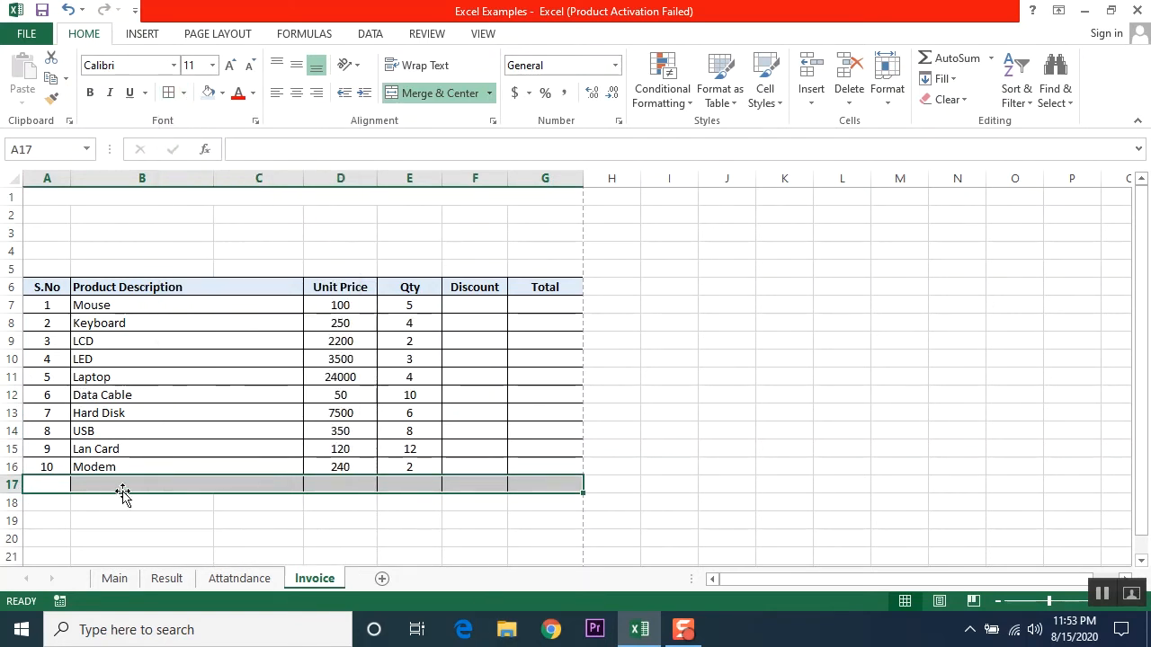
pyautogui.click(165, 536)
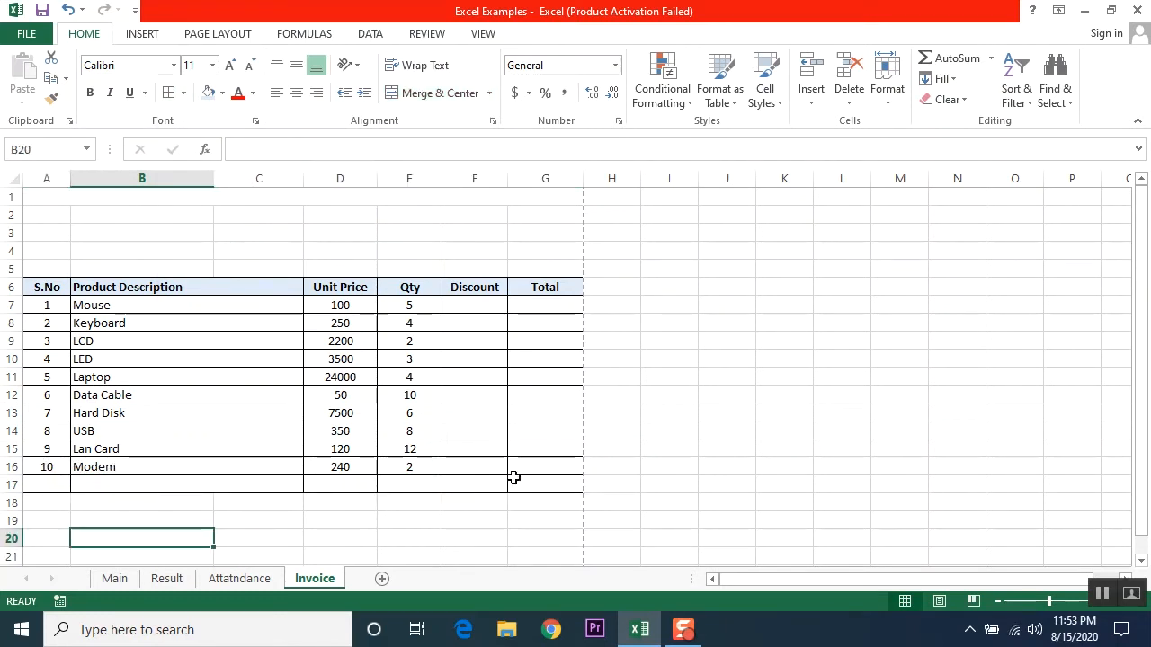
pyautogui.moveTo(52, 488); pyautogui.dragTo(573, 485)
pyautogui.click(185, 97)
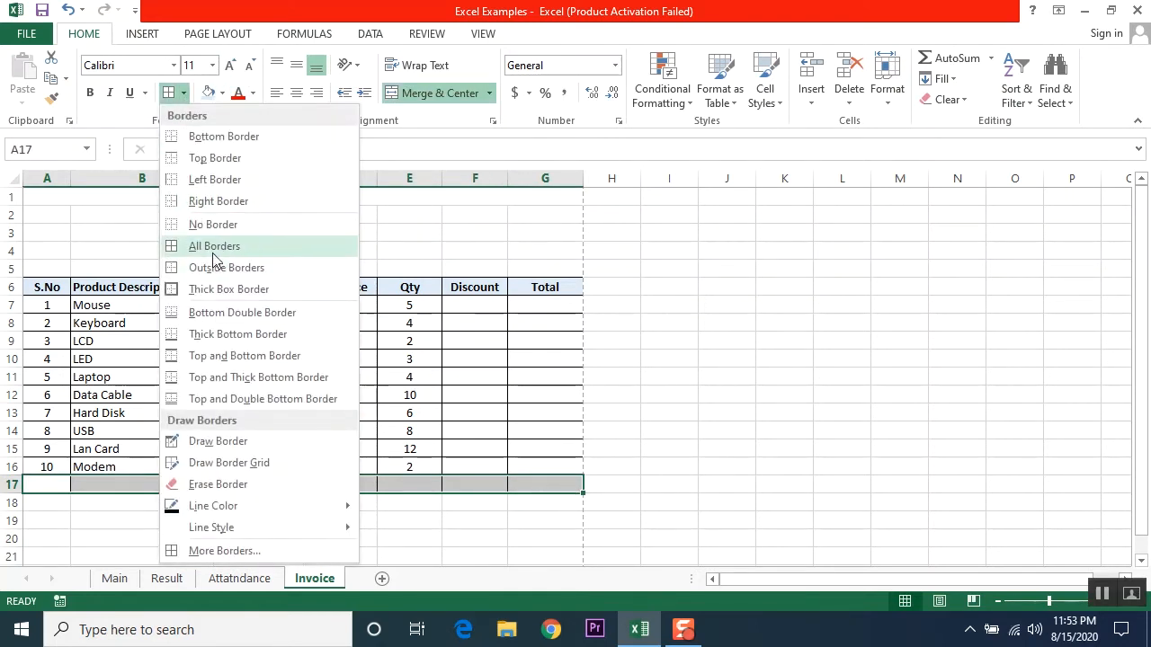
pyautogui.click(211, 225)
pyautogui.click(543, 538)
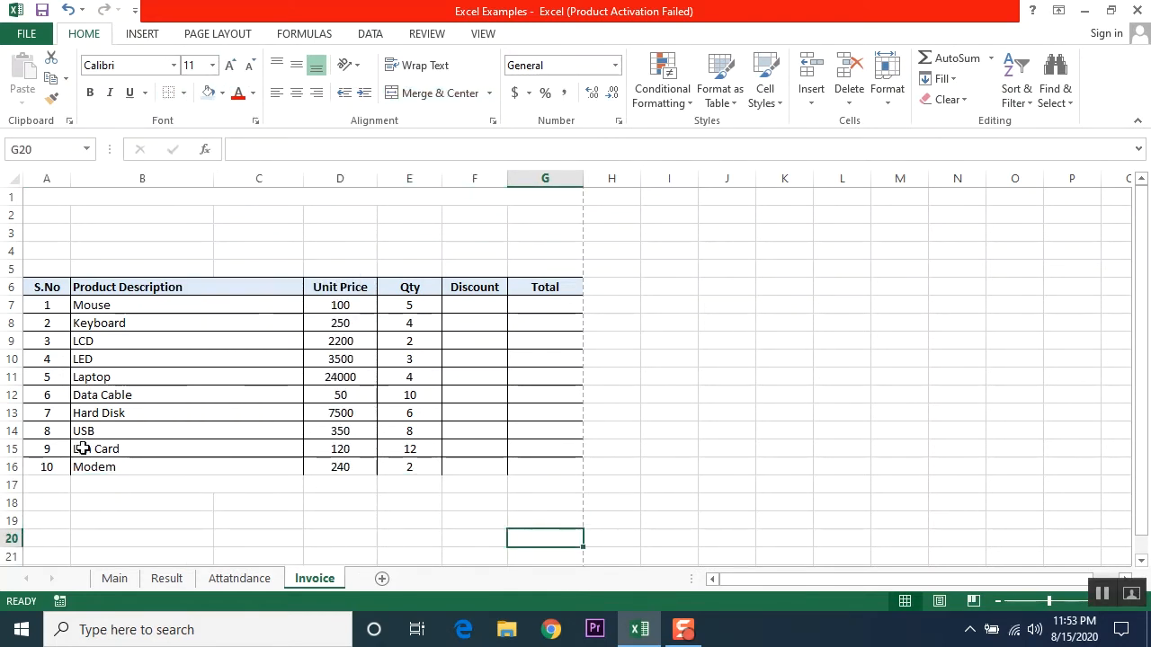
# Step: Give the Modem row all borders, then undo the border changes
pyautogui.moveTo(34, 469); pyautogui.dragTo(524, 461)
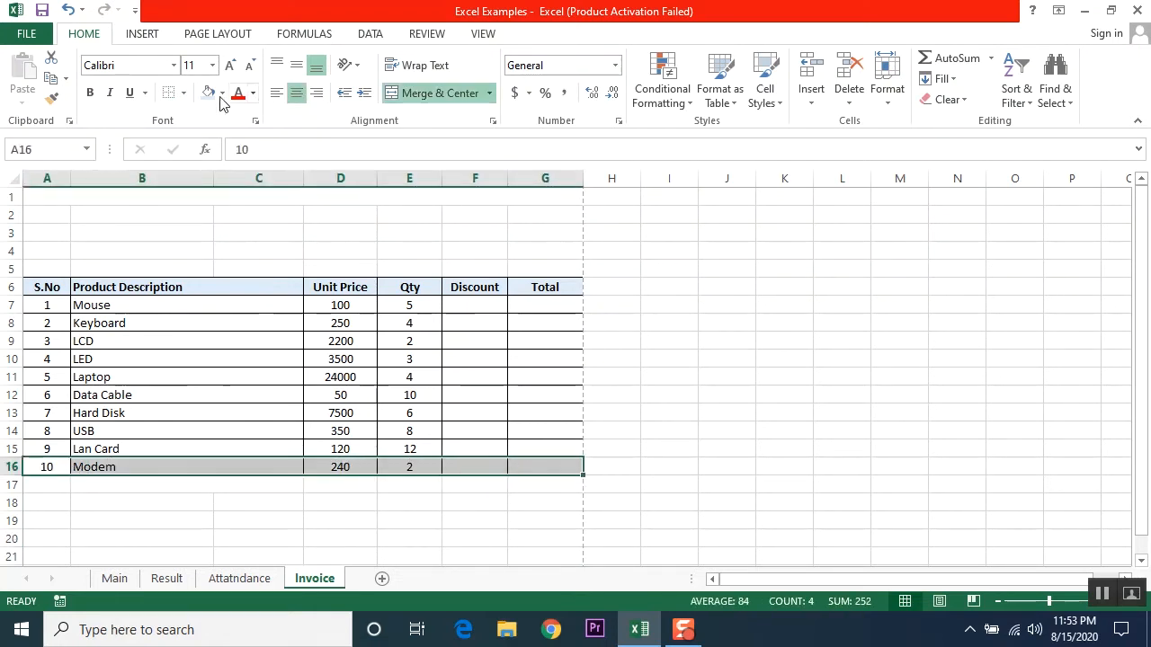
pyautogui.click(183, 92)
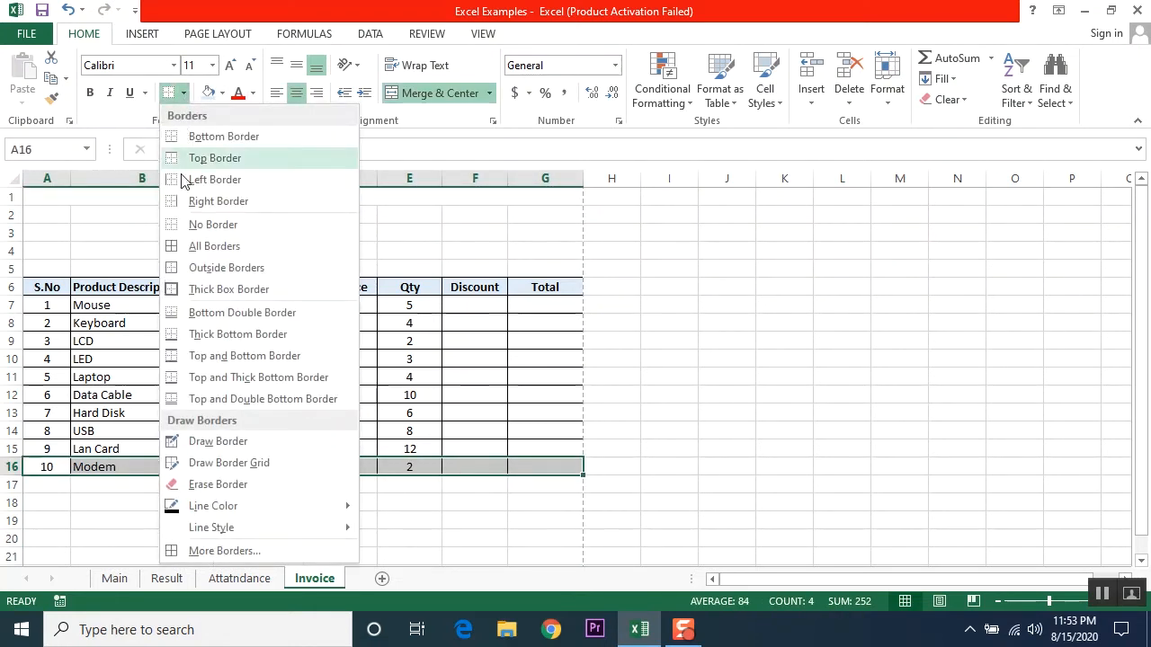
pyautogui.click(208, 246)
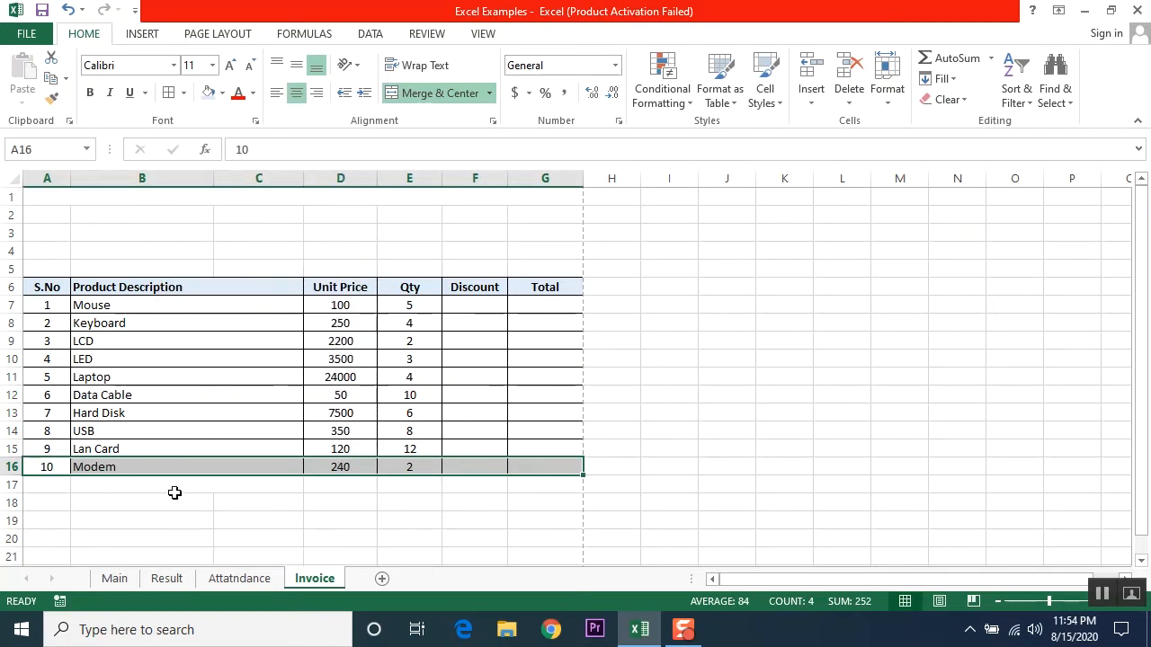
pyautogui.click(136, 523)
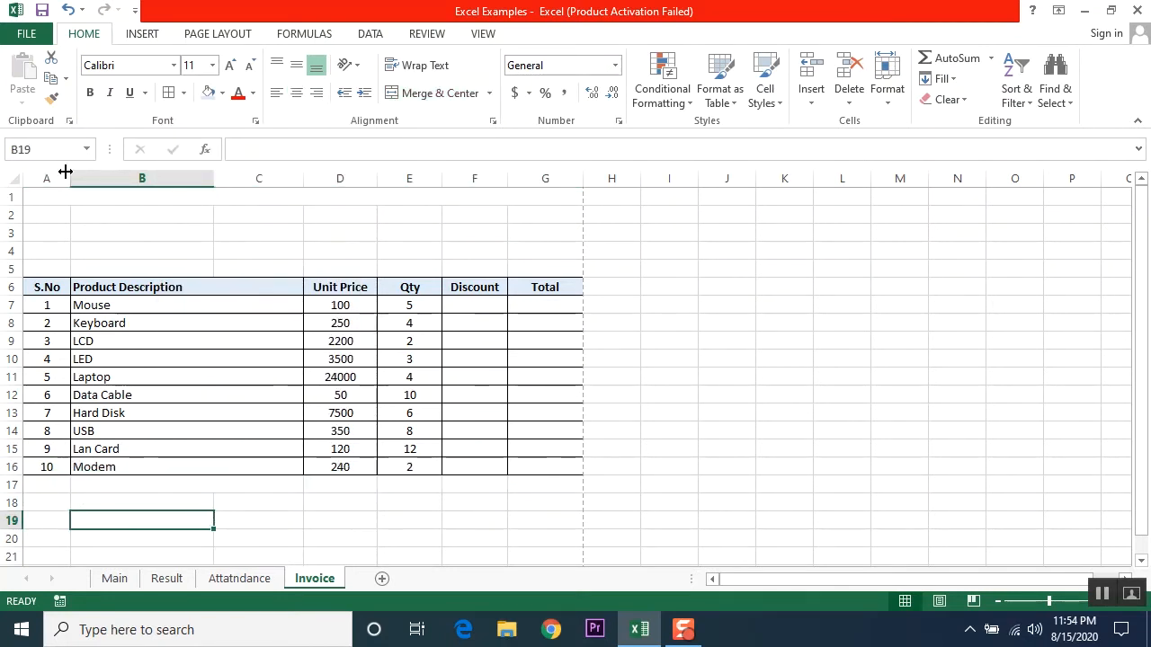
pyautogui.click(70, 10)
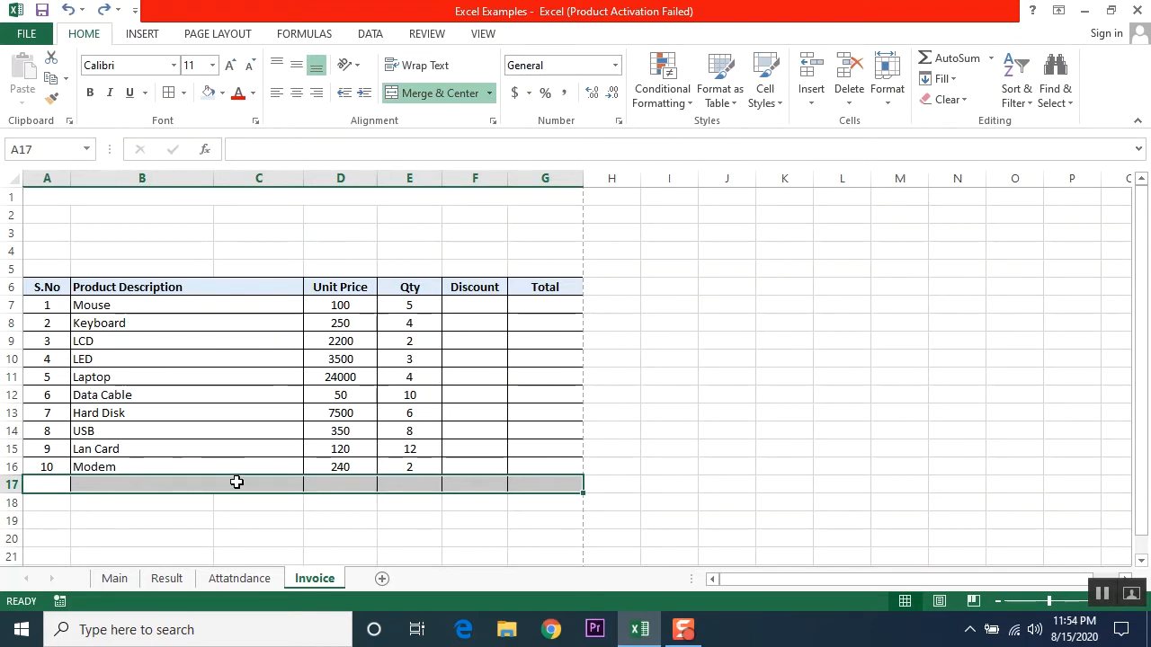
pyautogui.click(298, 519)
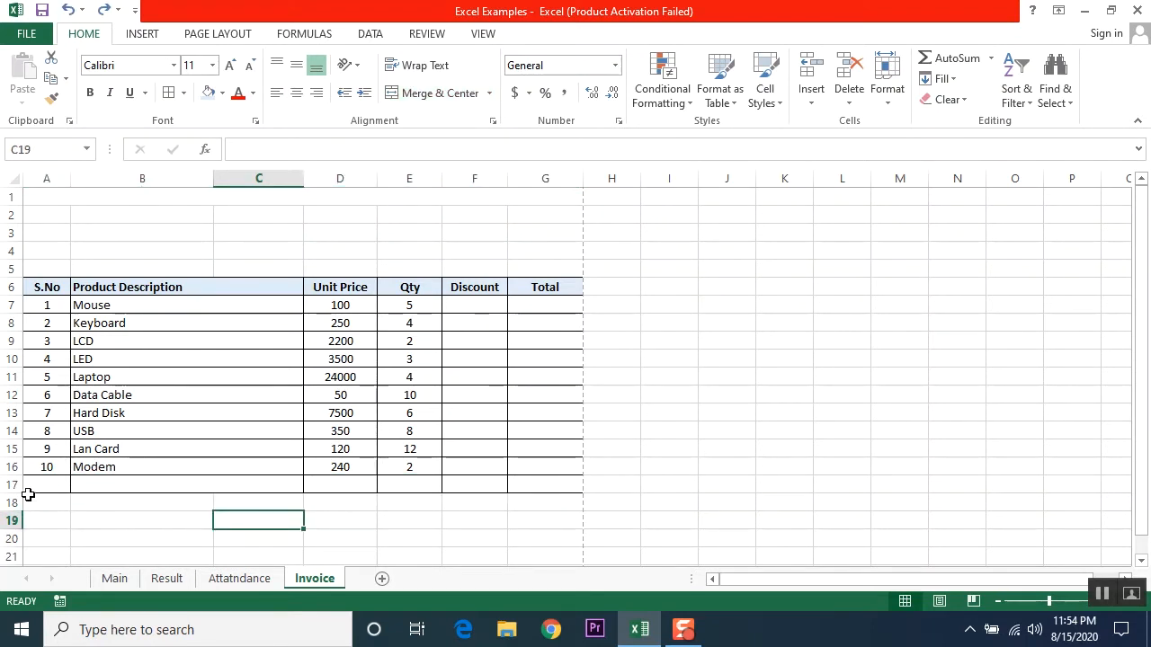
# Step: Delete the empty row 17 so the table ends at the Modem row
pyautogui.click(7, 484)
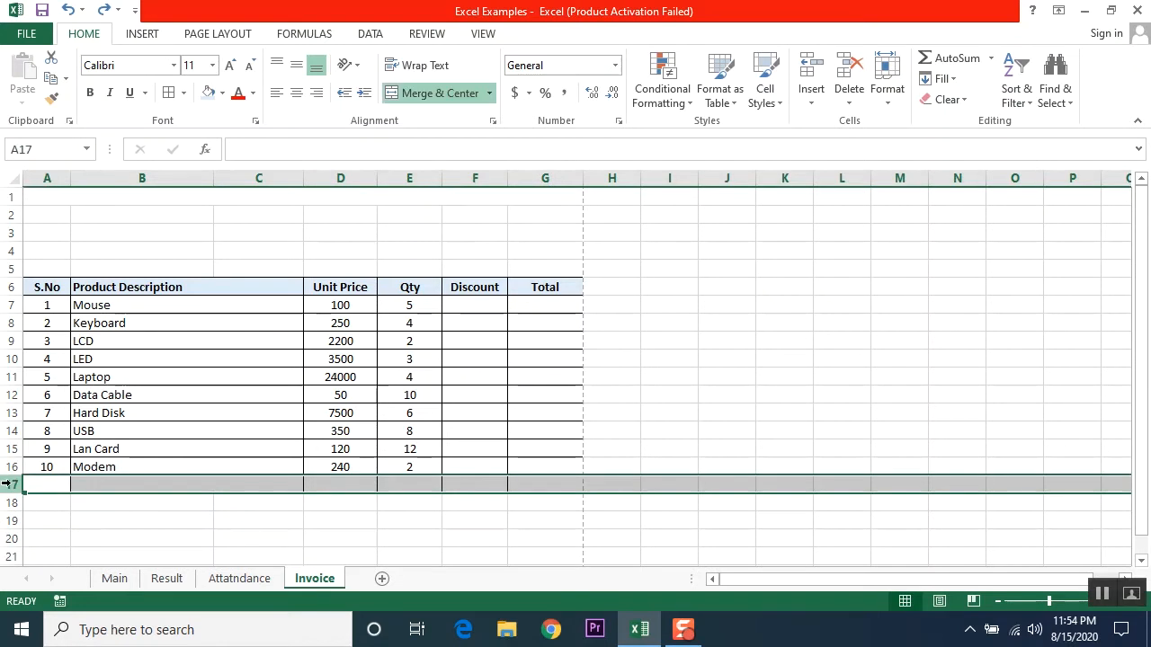
pyautogui.rightClick(7, 484)
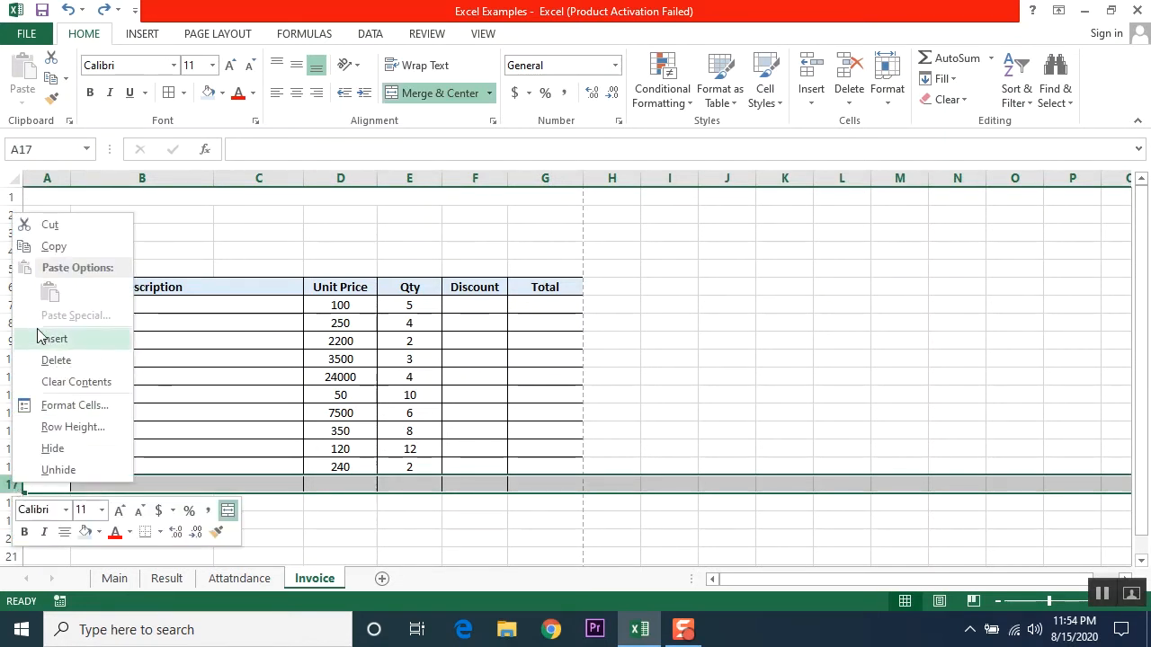
pyautogui.click(49, 363)
pyautogui.click(385, 555)
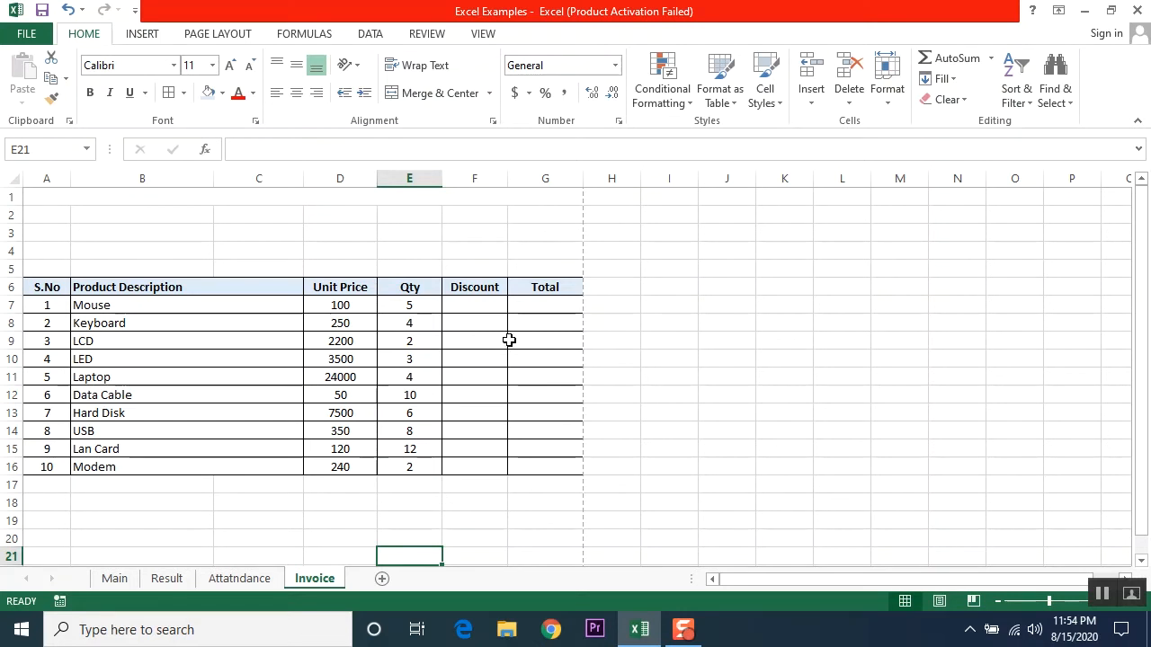
pyautogui.click(475, 302)
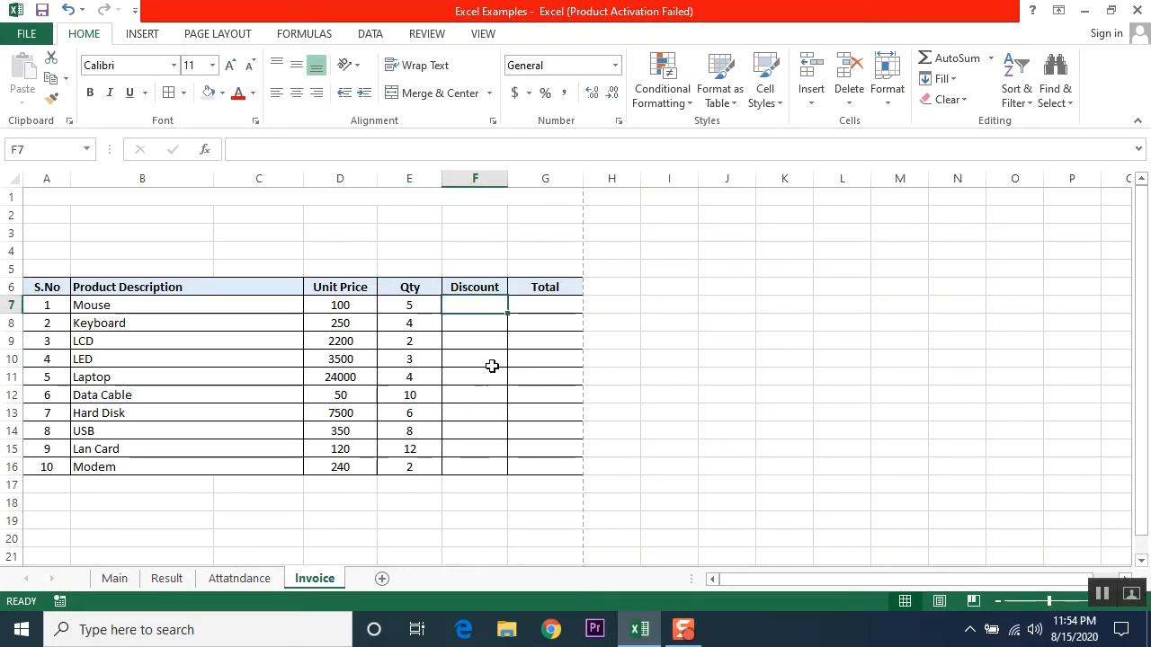
pyautogui.click(539, 307)
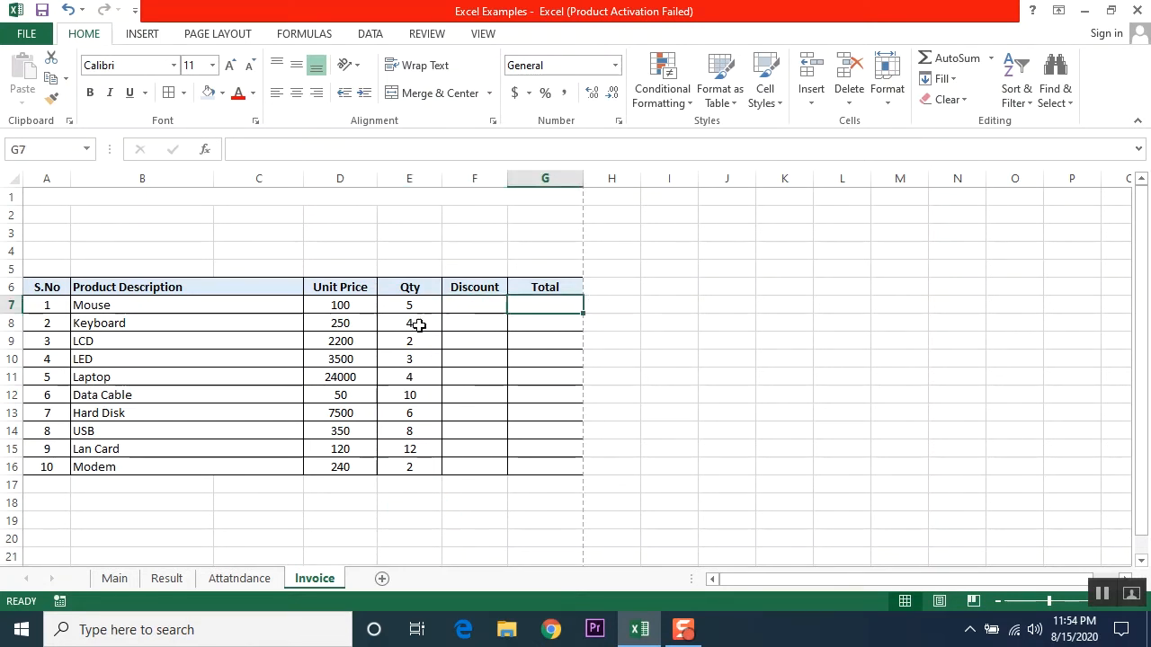
pyautogui.click(475, 307)
pyautogui.moveTo(475, 308)
pyautogui.mouseDown()
pyautogui.moveTo(473, 488)
pyautogui.moveTo(475, 442)
pyautogui.moveTo(476, 462)
pyautogui.mouseUp()
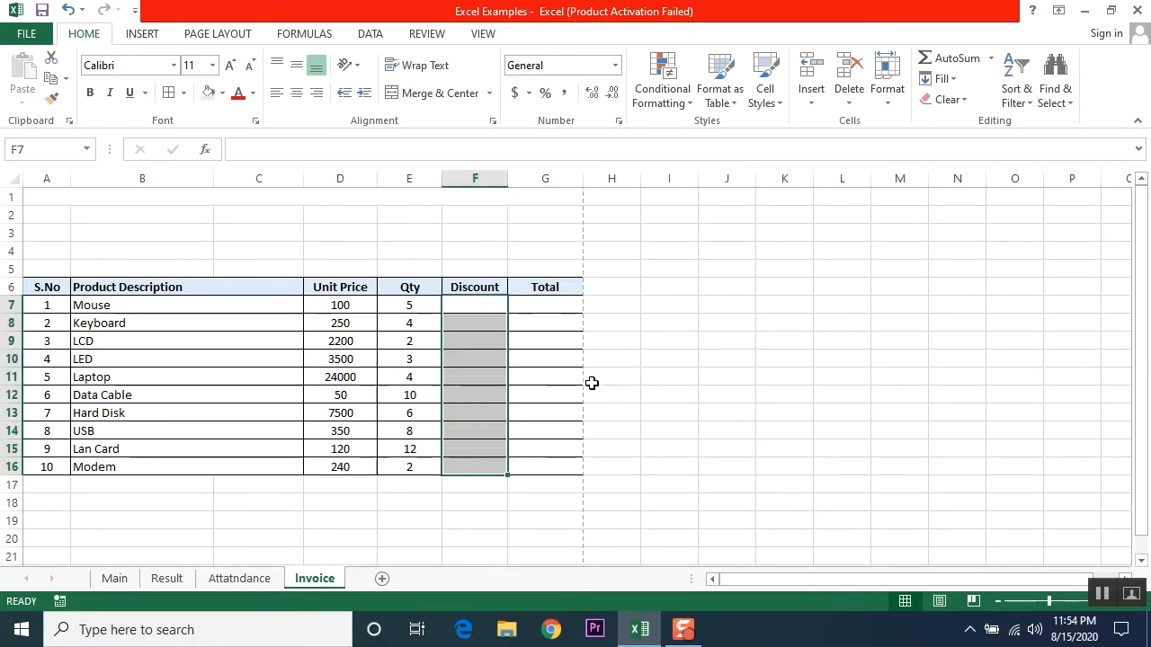
pyautogui.click(557, 306)
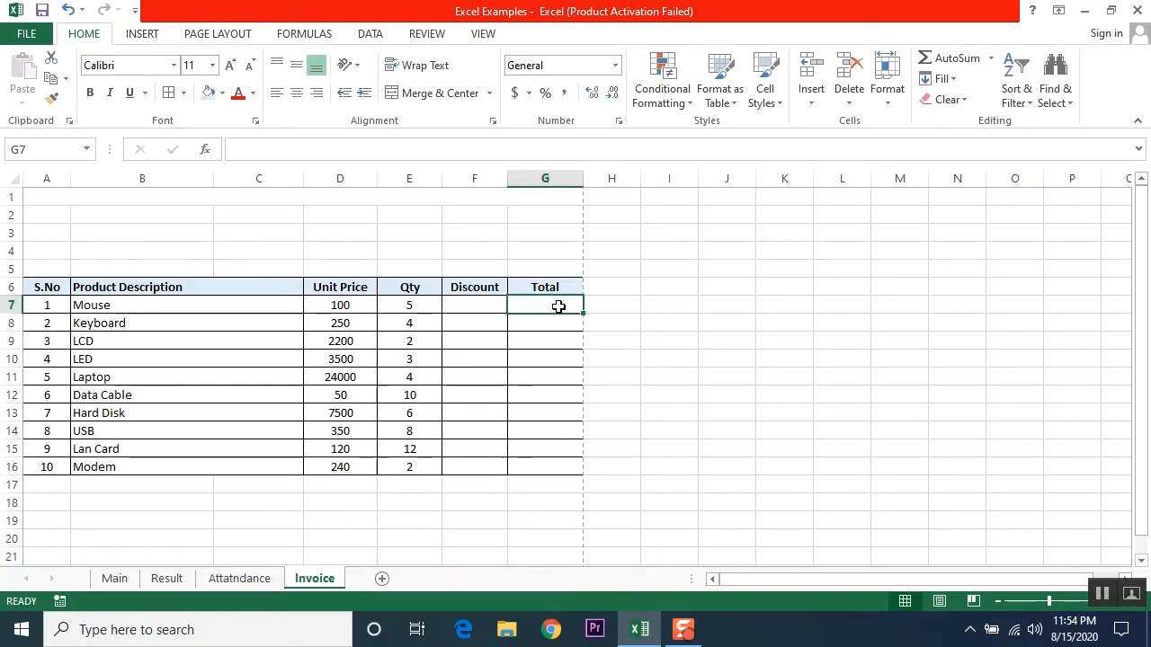
pyautogui.click(340, 308)
pyautogui.click(419, 304)
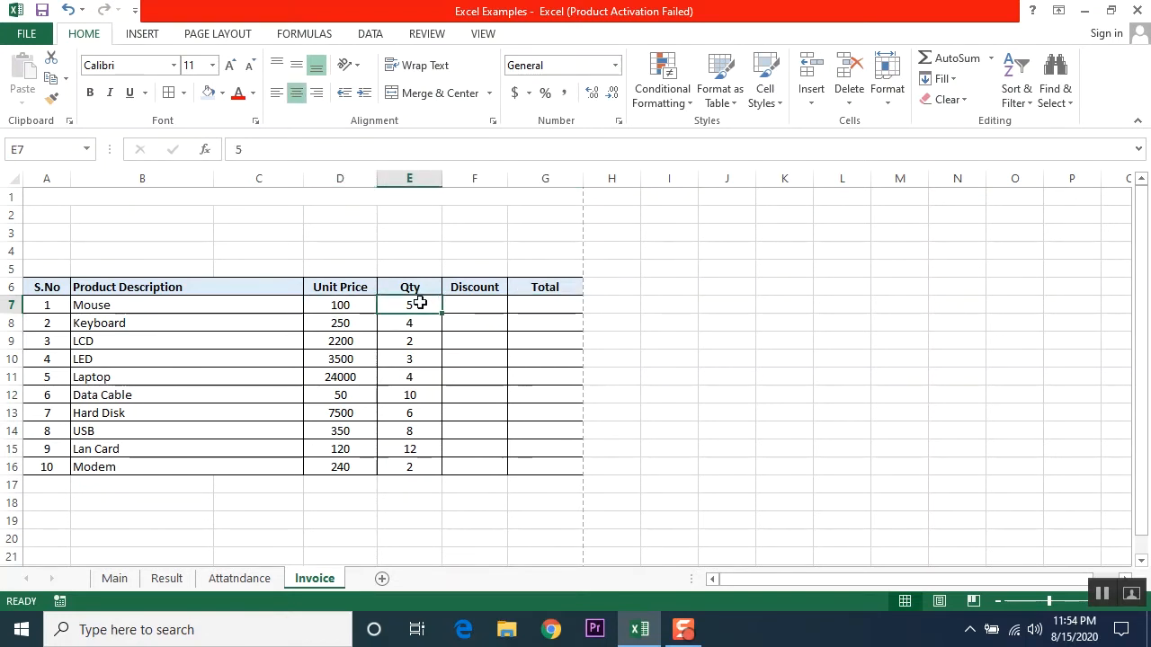
pyautogui.click(558, 306)
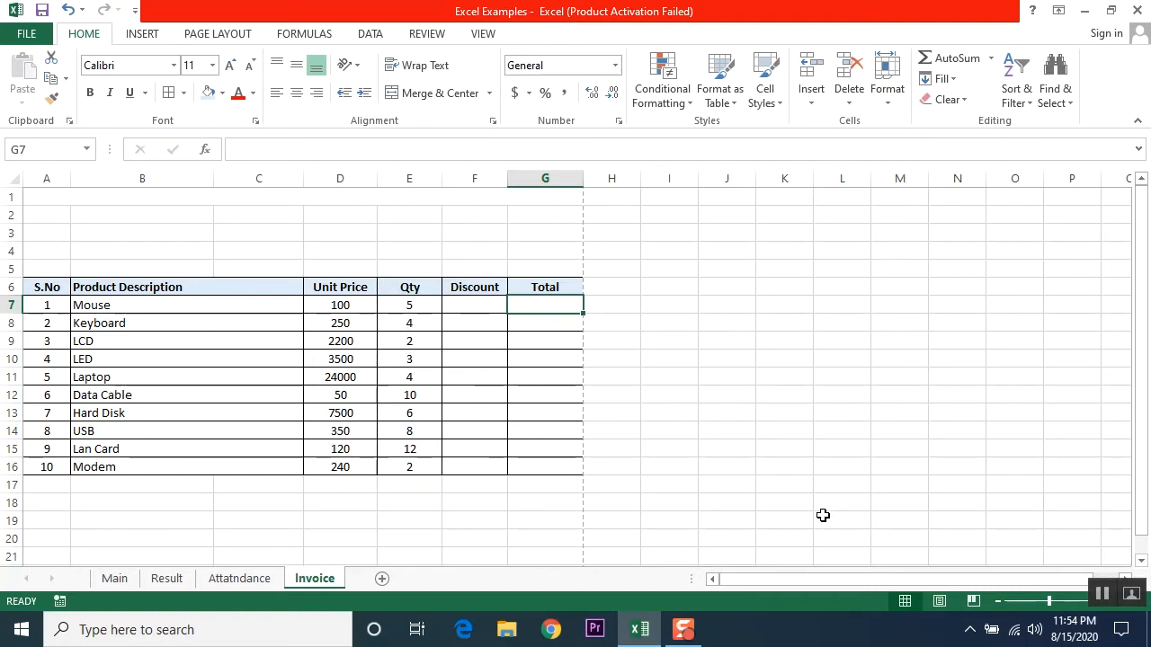
# Step: Enter =E7*D7 in G7 so the Mouse total shows 500
pyautogui.write('=')
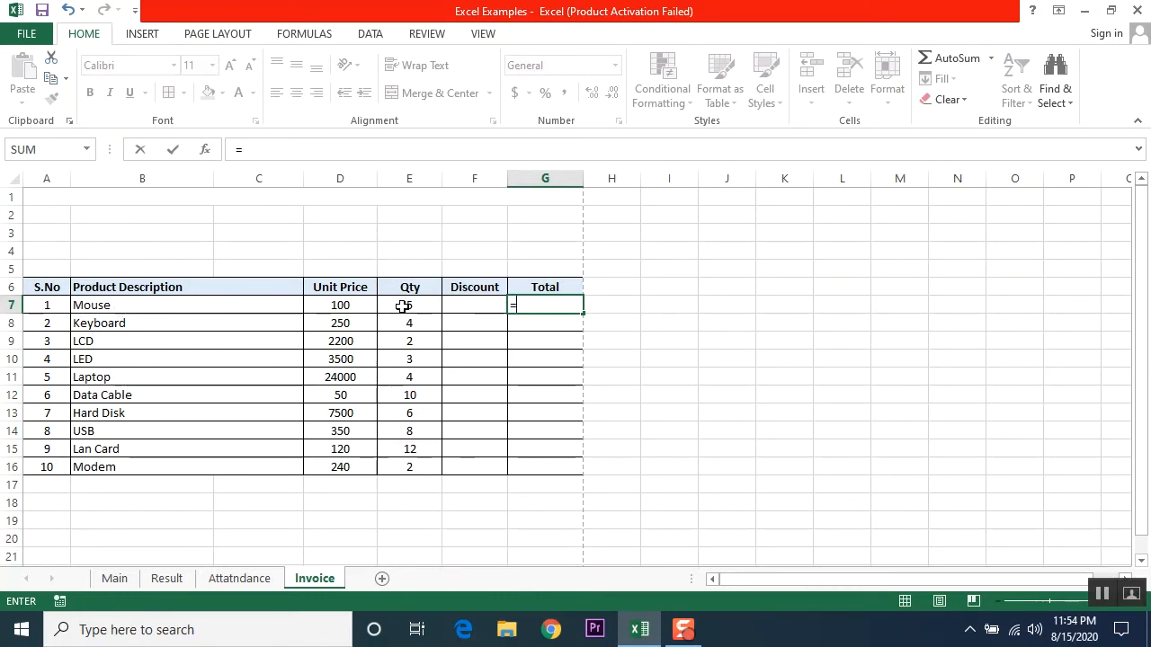
pyautogui.write('e')
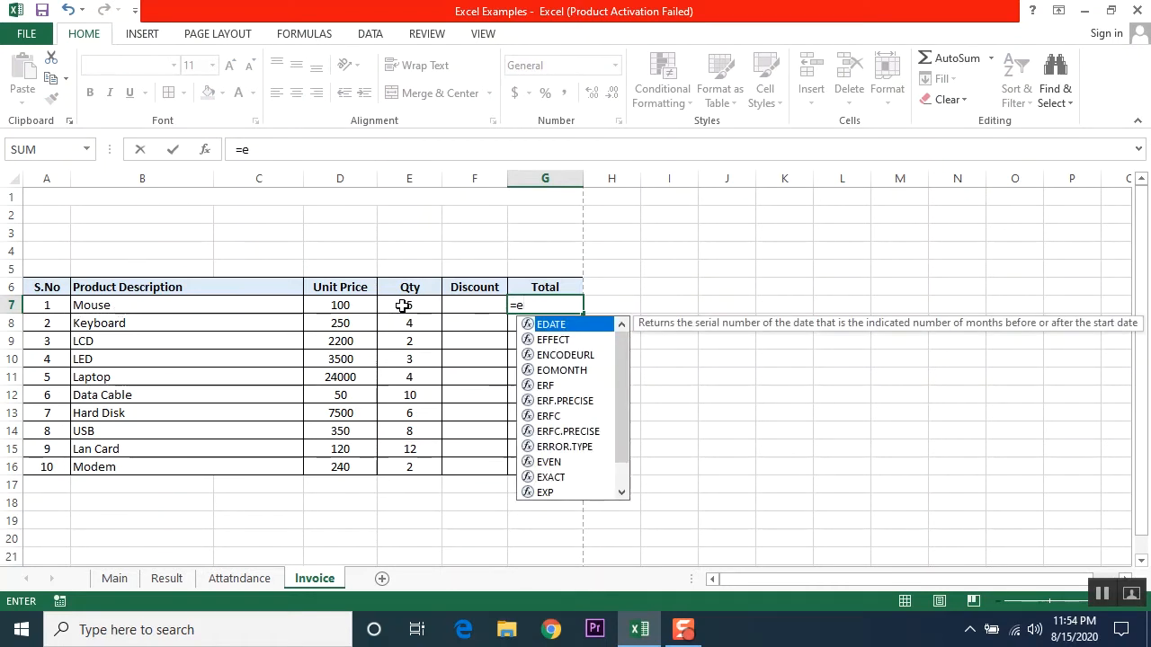
pyautogui.write('7')
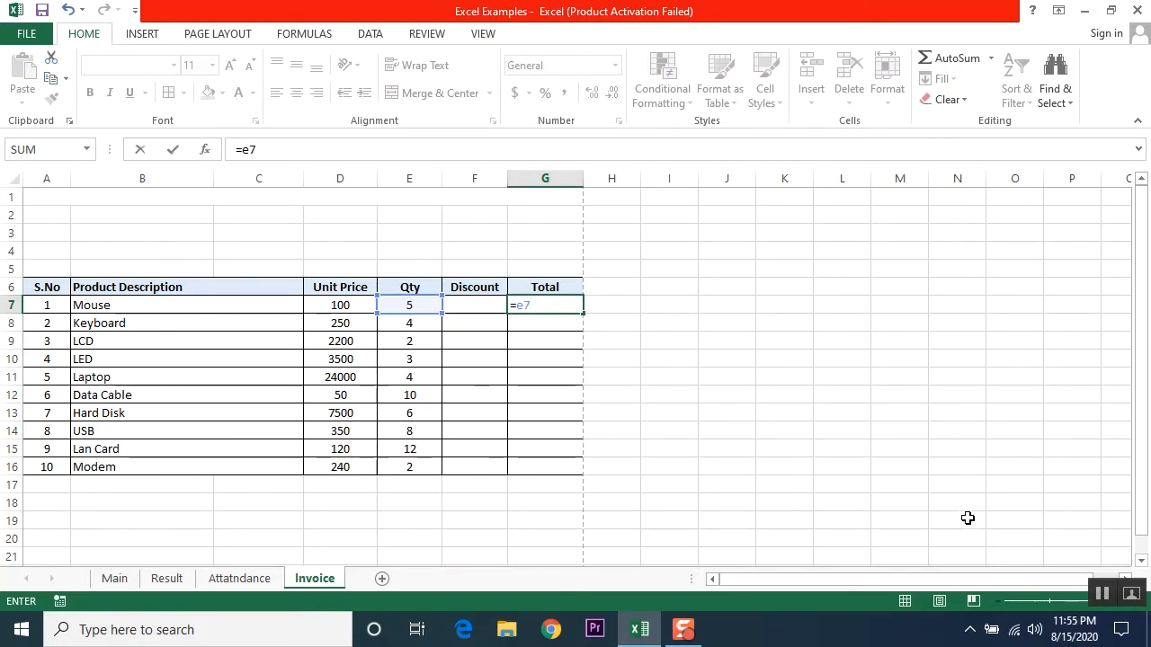
pyautogui.write('*d7')
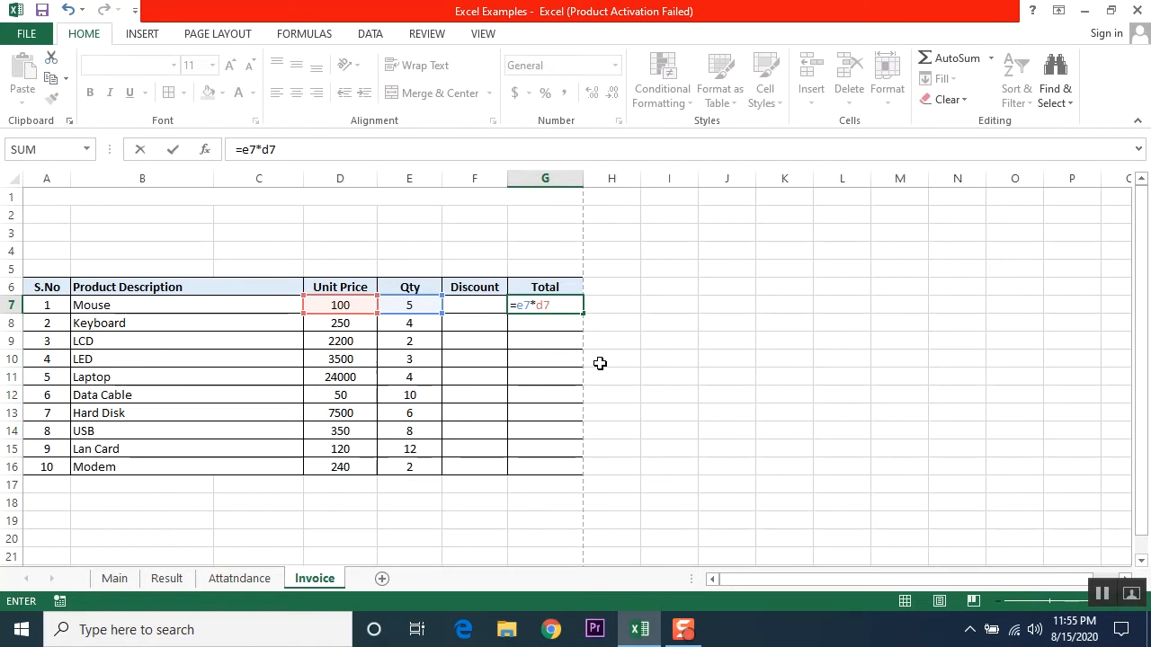
pyautogui.press('Return')
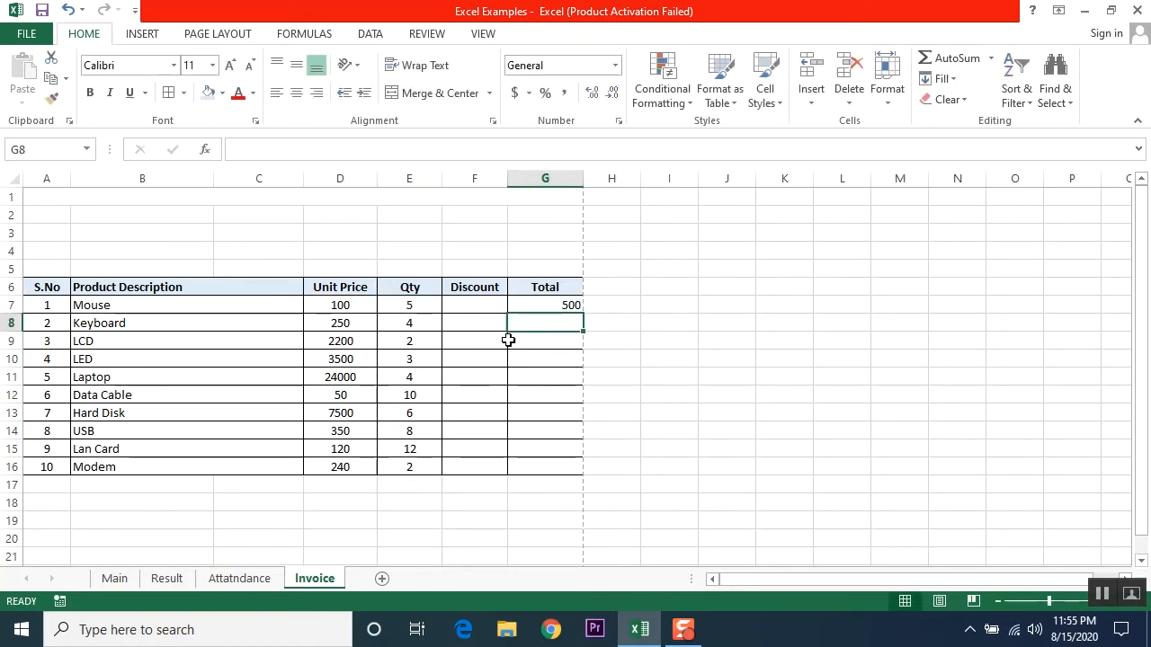
pyautogui.click(537, 307)
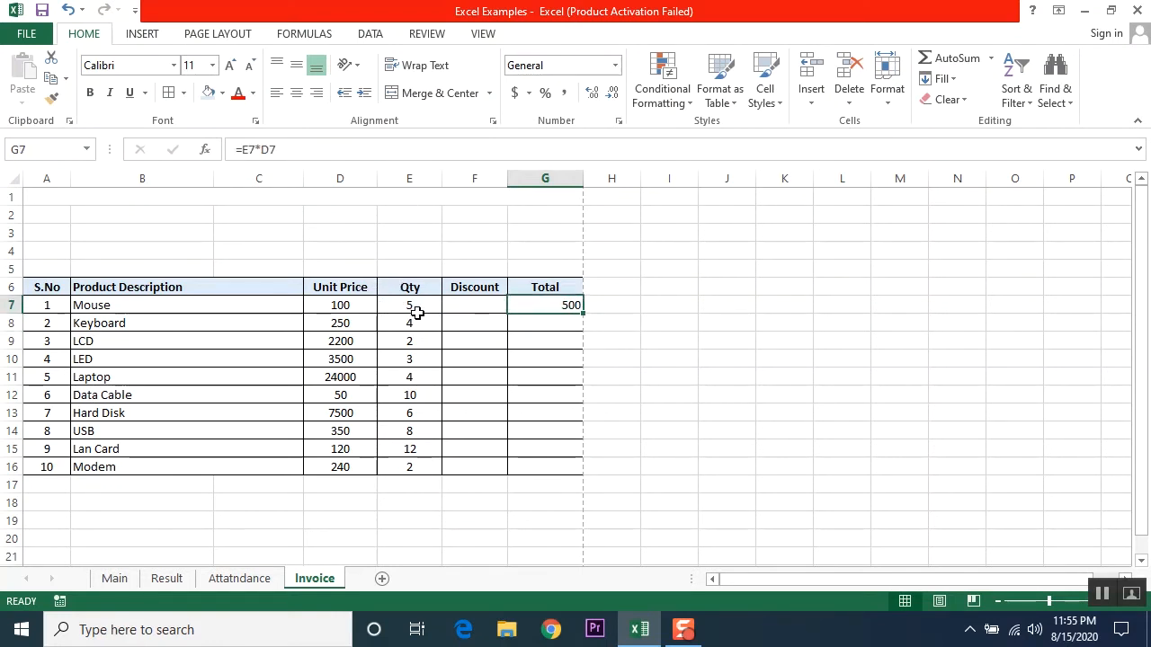
pyautogui.click(332, 305)
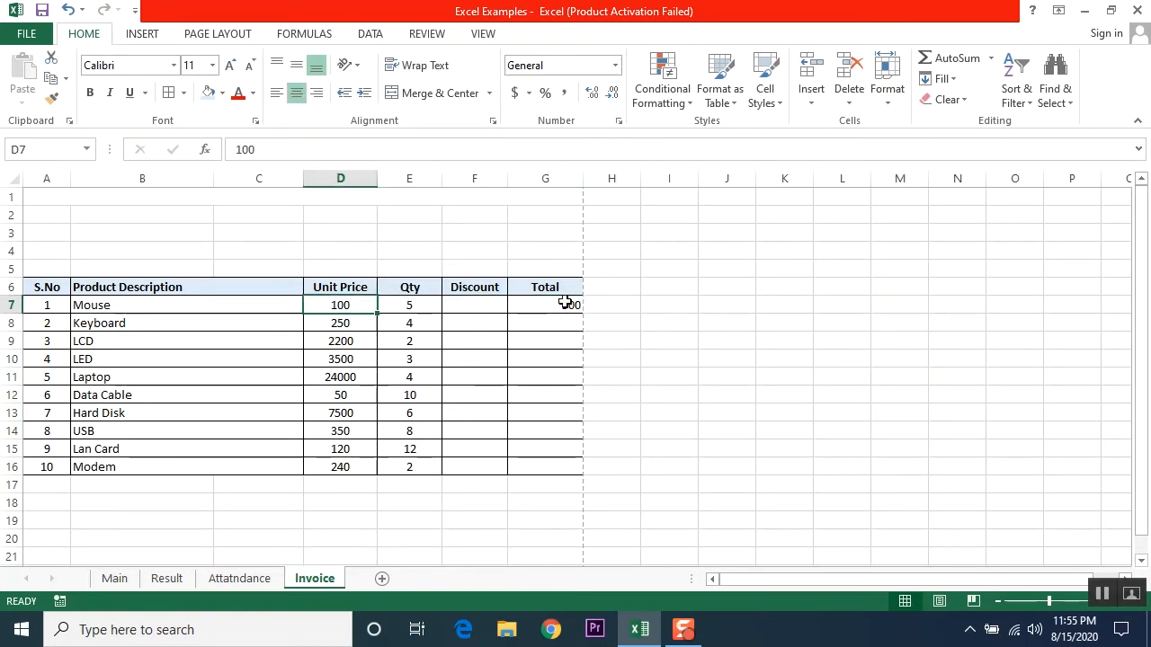
# Step: Enter =E8*D8 in G8 so the Keyboard total shows 1000
pyautogui.click(551, 326)
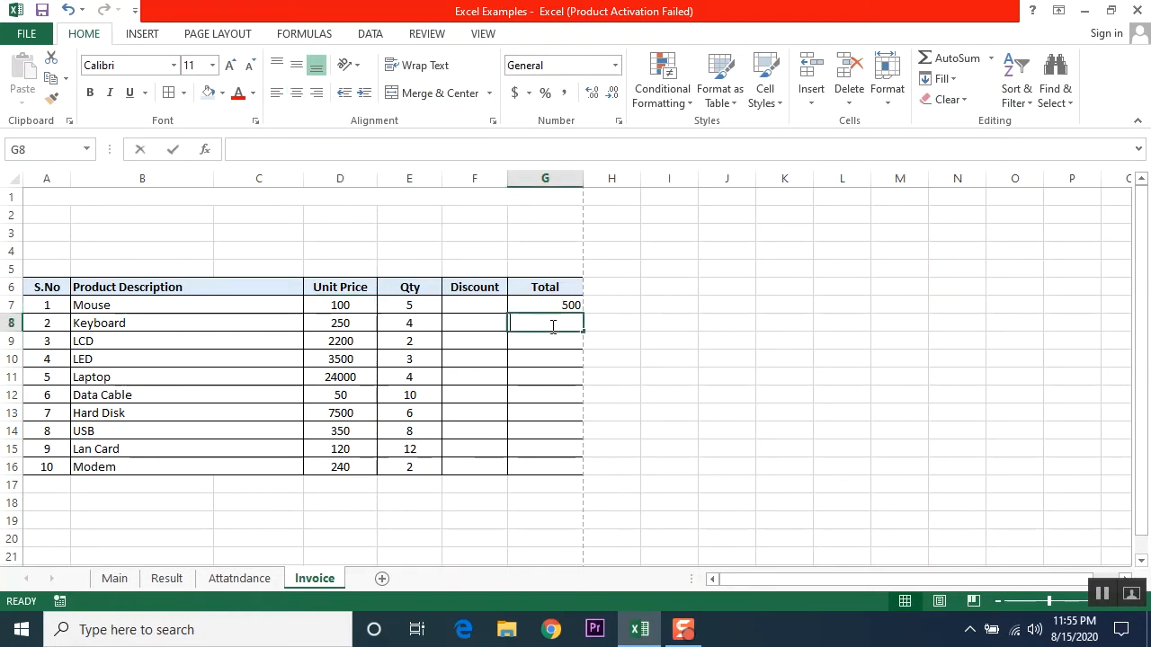
pyautogui.write('=')
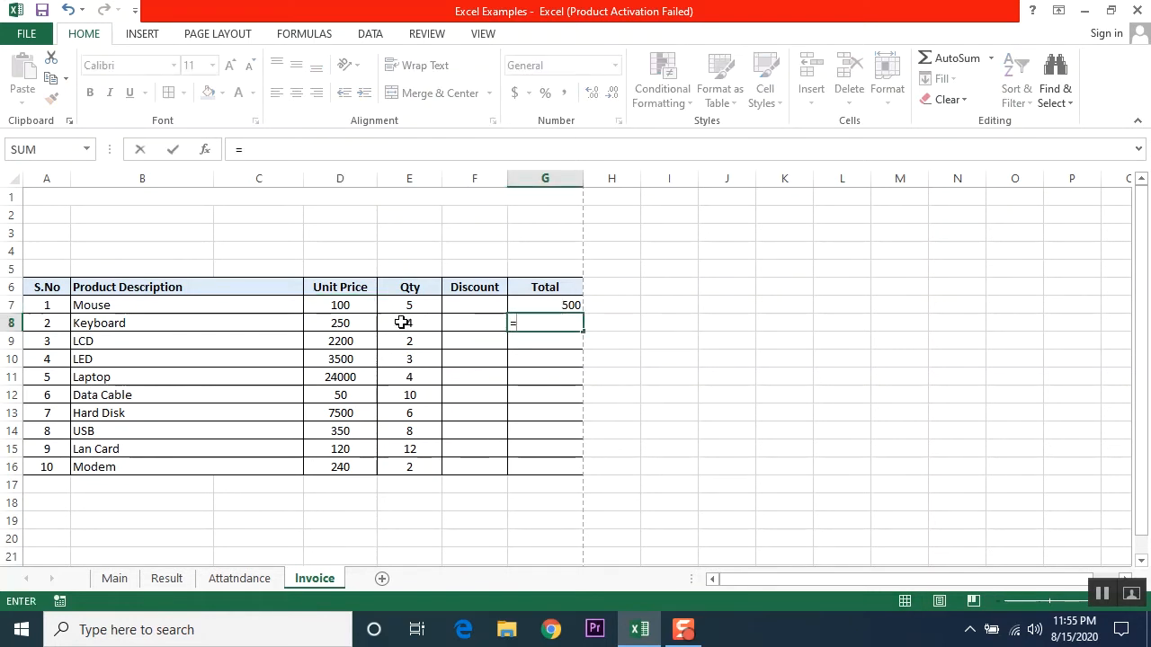
pyautogui.click(404, 322)
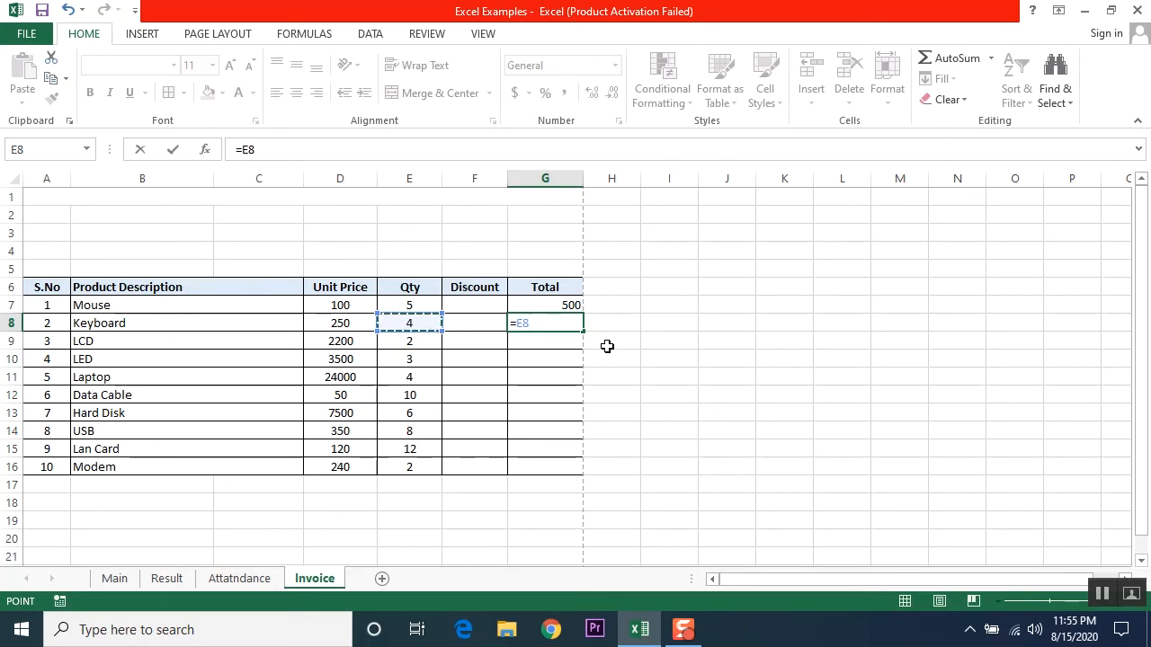
pyautogui.write('*')
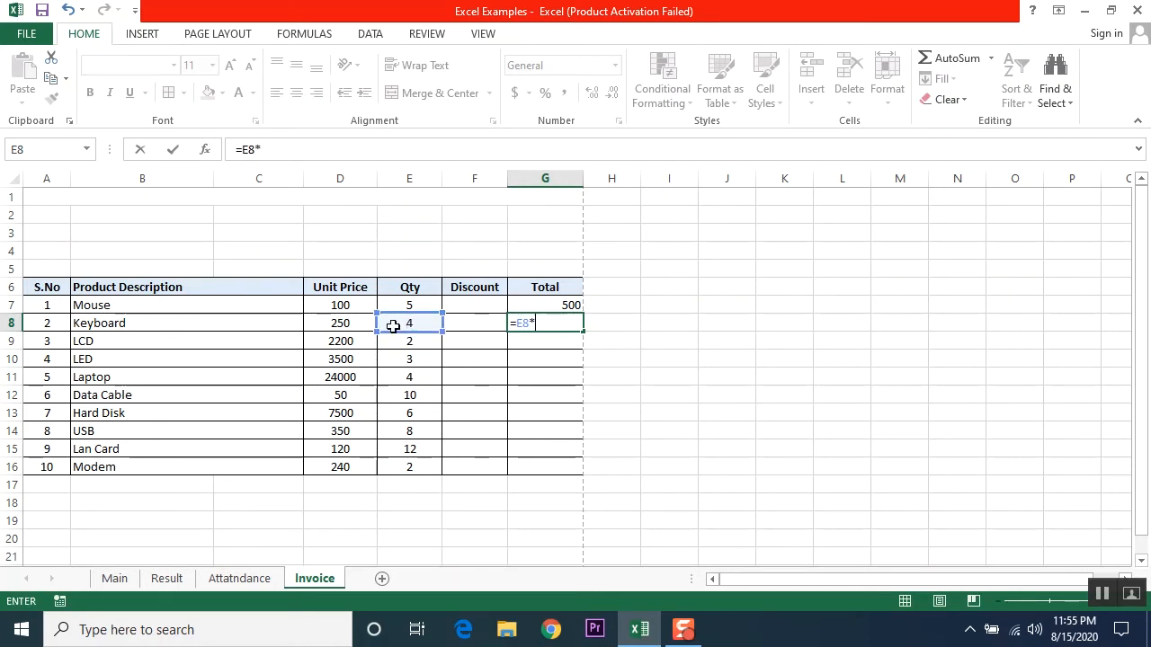
pyautogui.click(346, 325)
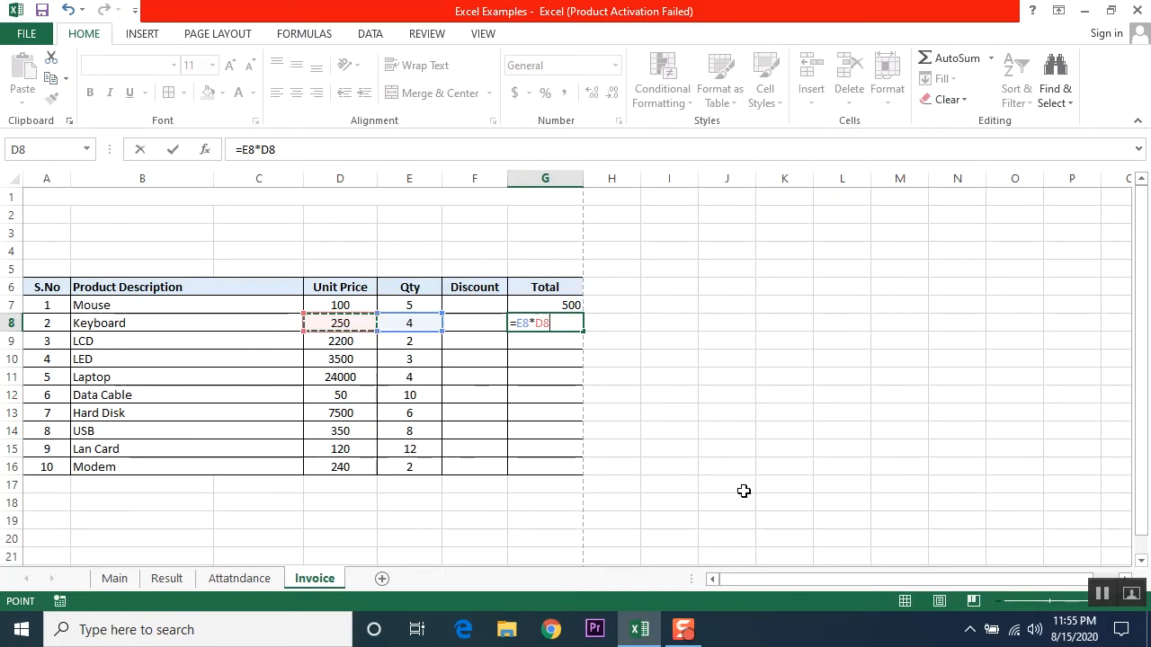
pyautogui.press('Return')
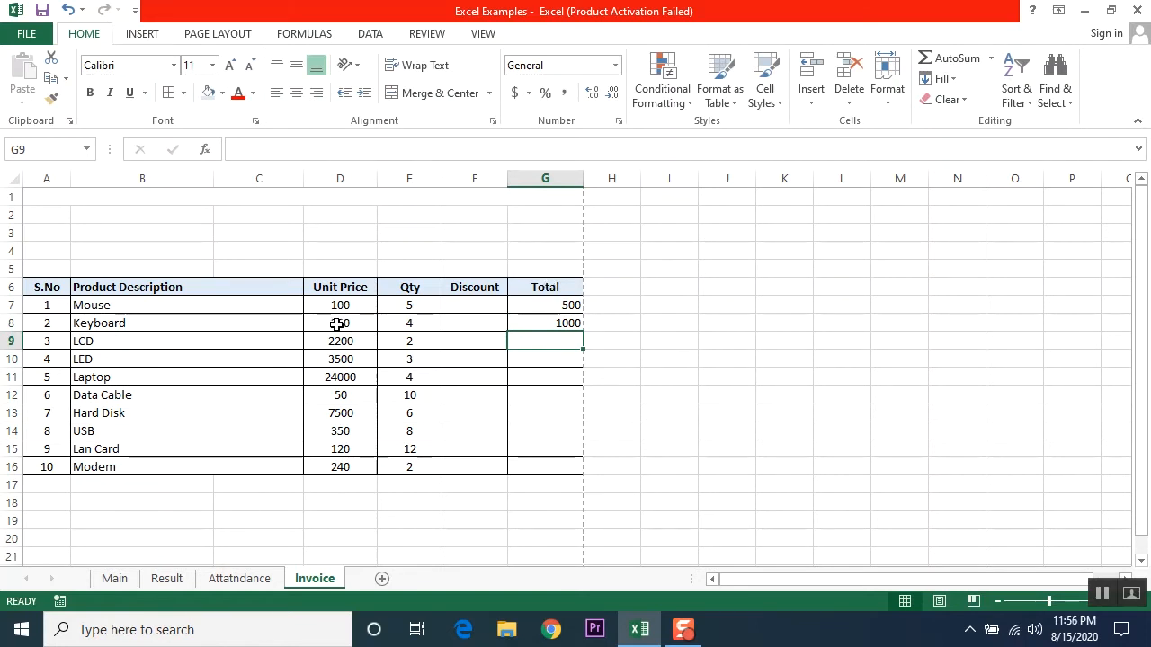
pyautogui.click(547, 322)
pyautogui.click(548, 350)
# Step: Enter =E9*D9 in G9 so the LCD total shows 4400
pyautogui.write('=')
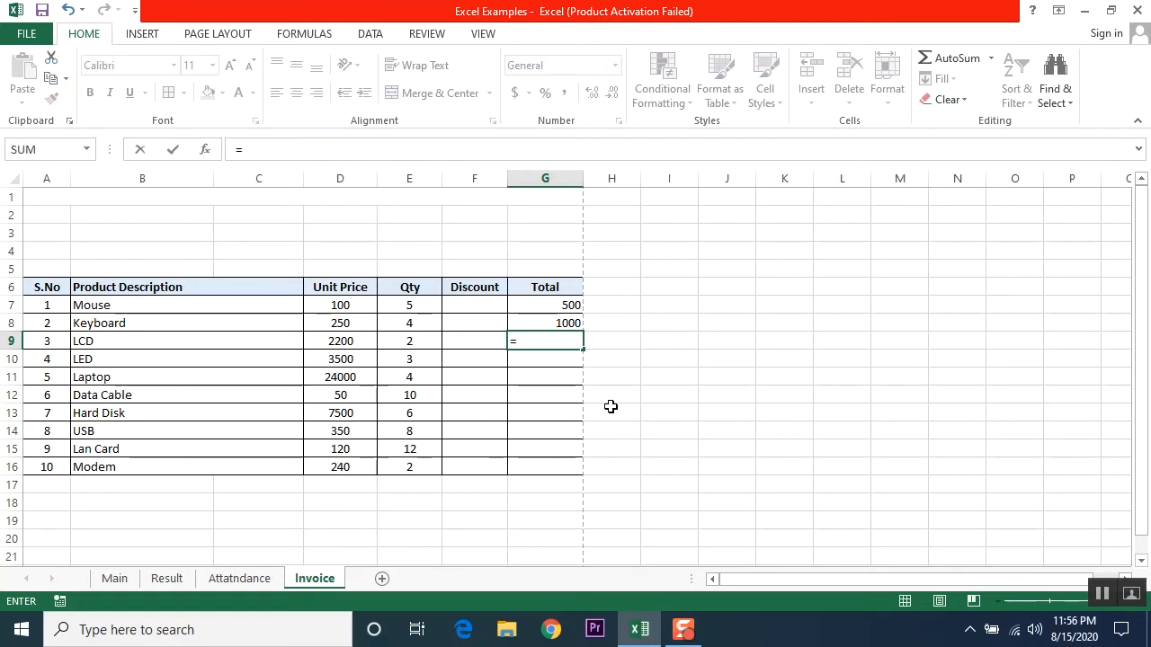
pyautogui.press('Left')
pyautogui.press('Left')
pyautogui.press('Left')
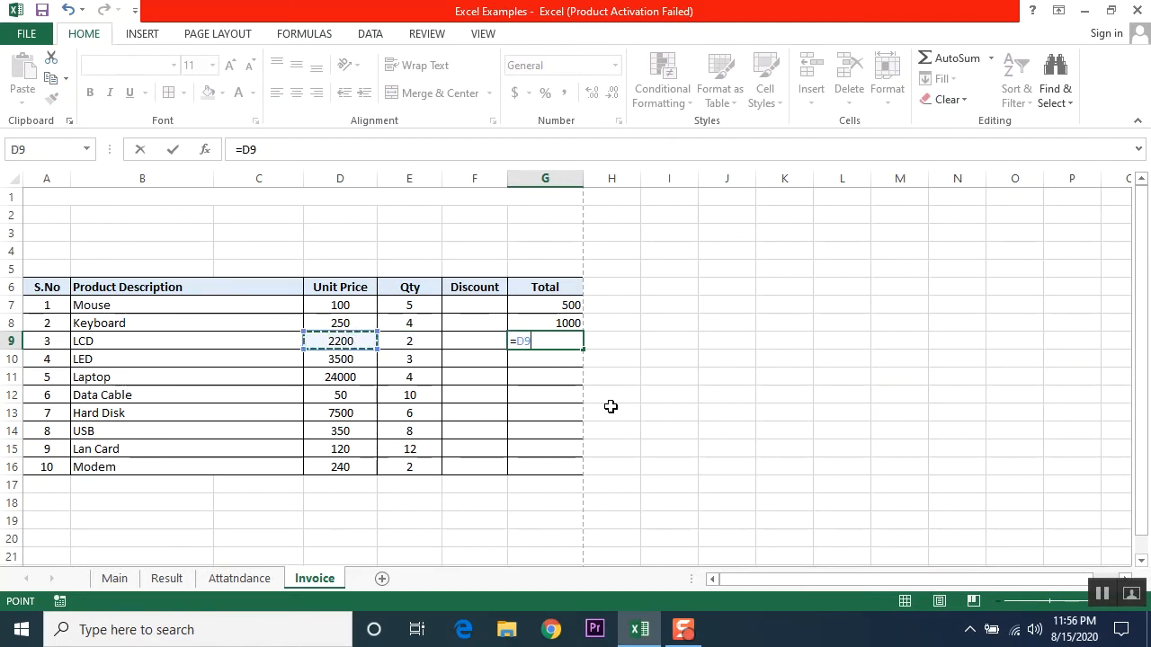
pyautogui.press('Left')
pyautogui.press('Left')
pyautogui.press('Right')
pyautogui.press('Right')
pyautogui.press('Right')
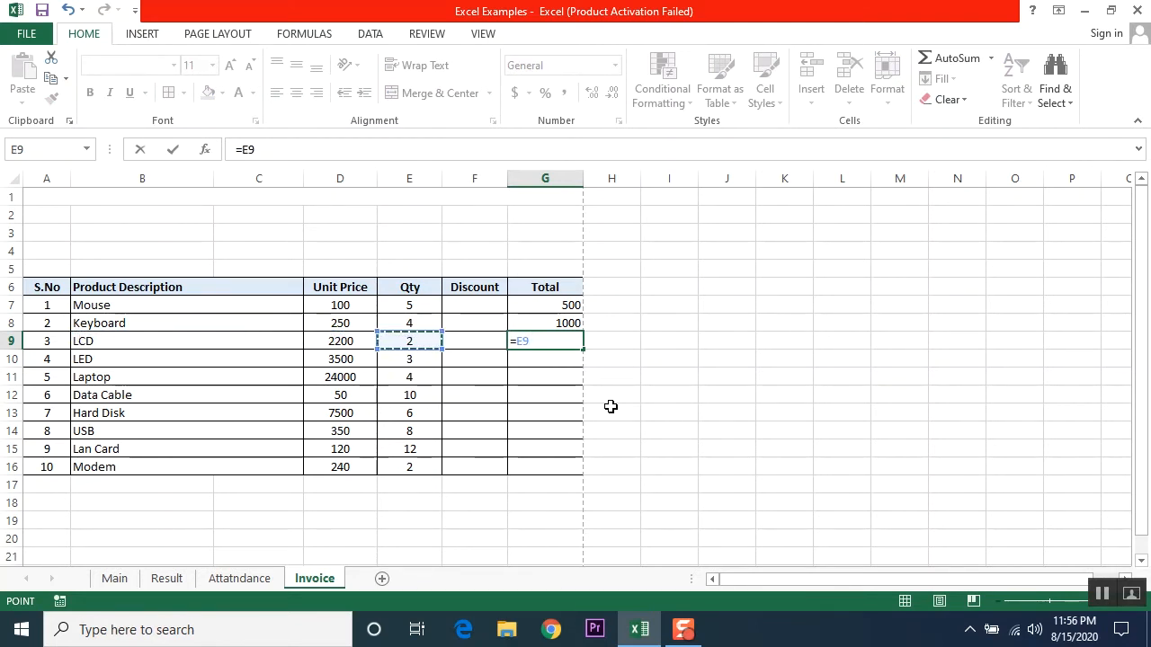
pyautogui.write('*')
pyautogui.press('Left')
pyautogui.press('Left')
pyautogui.press('Left')
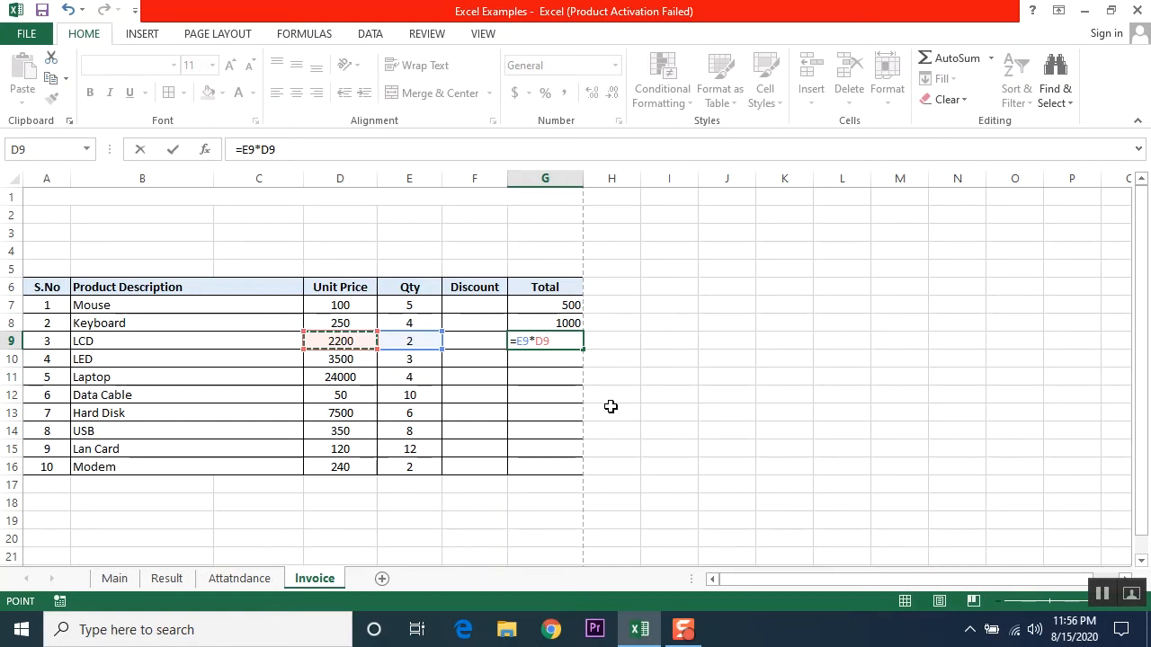
pyautogui.press('Return')
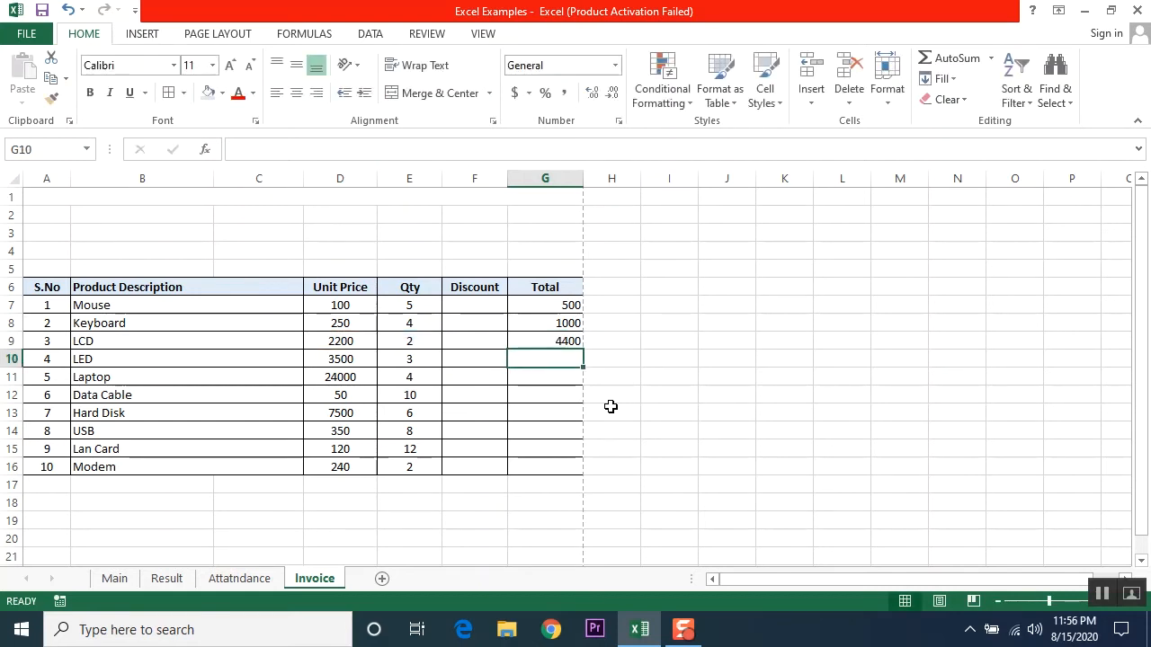
pyautogui.press('Up')
pyautogui.press('Down')
pyautogui.press('Up')
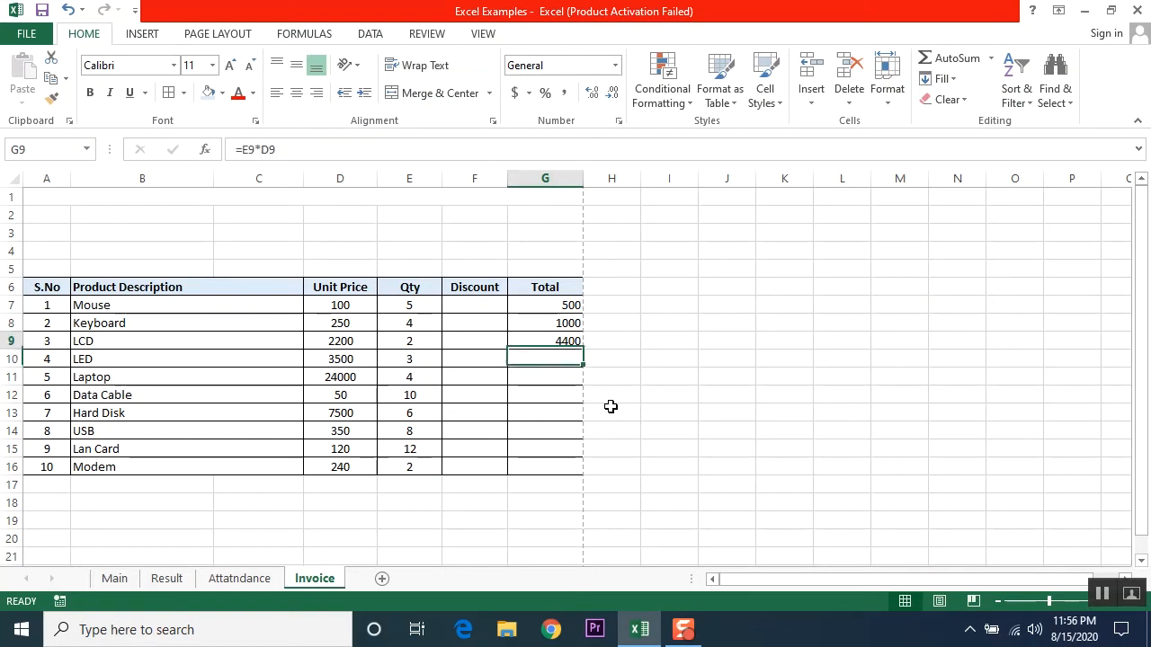
pyautogui.press('Down')
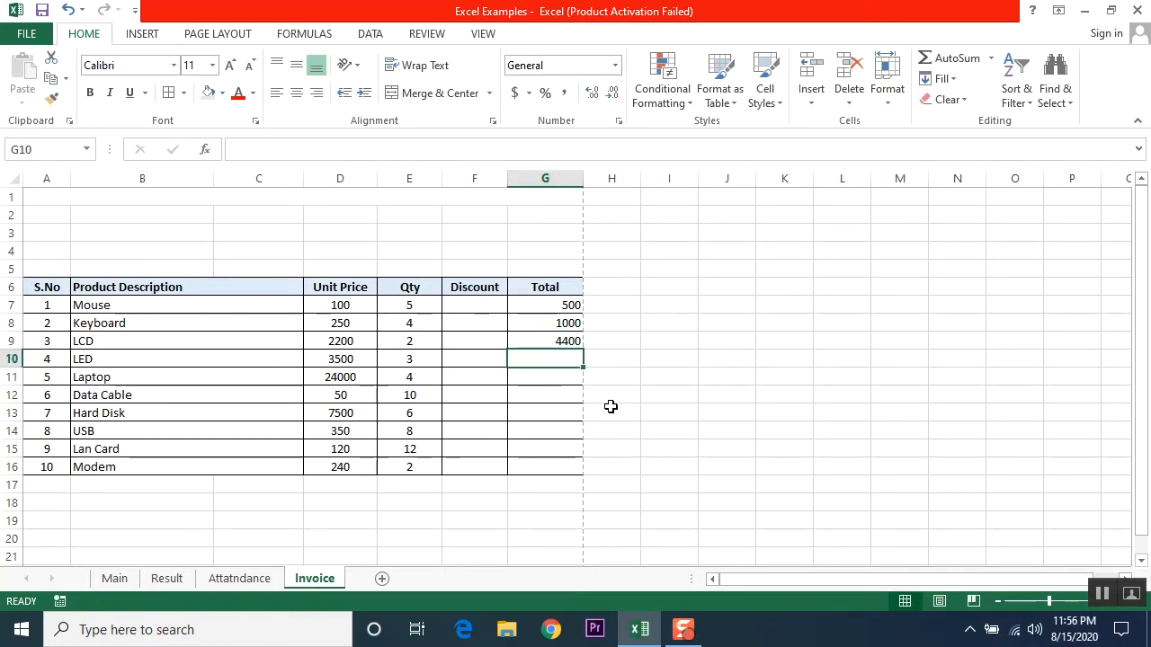
# Step: Enter =E10*D10 in G10 so the LED total shows 10500
pyautogui.write('=')
pyautogui.press('Left')
pyautogui.press('Left')
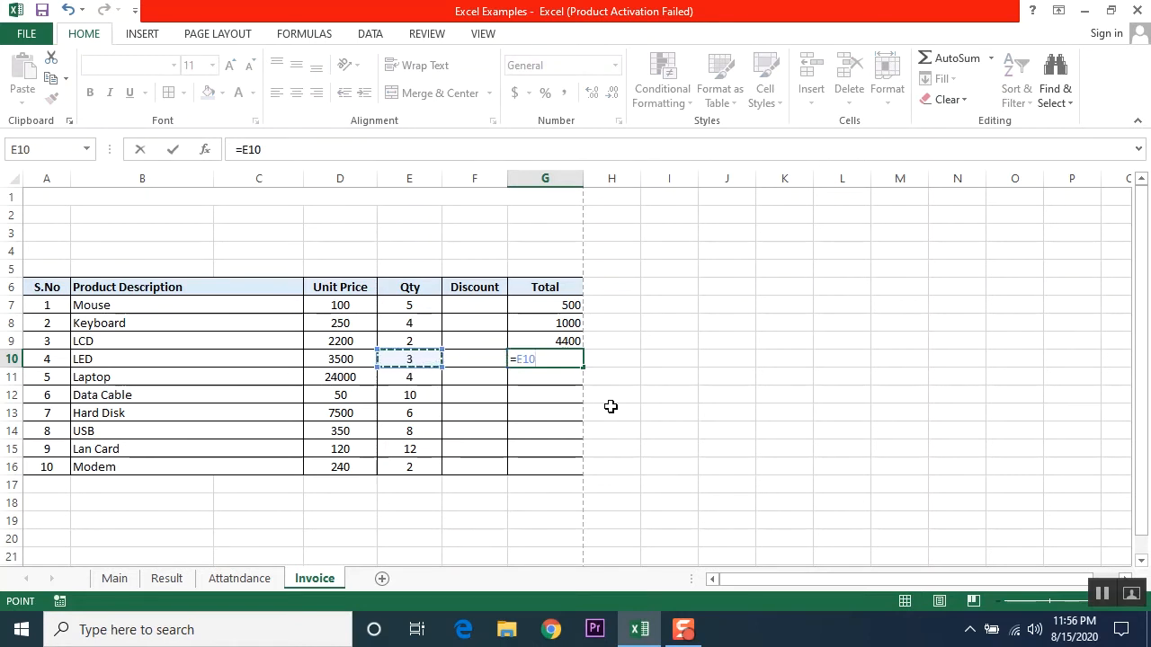
pyautogui.write('*')
pyautogui.press('Left')
pyautogui.press('Left')
pyautogui.press('Left')
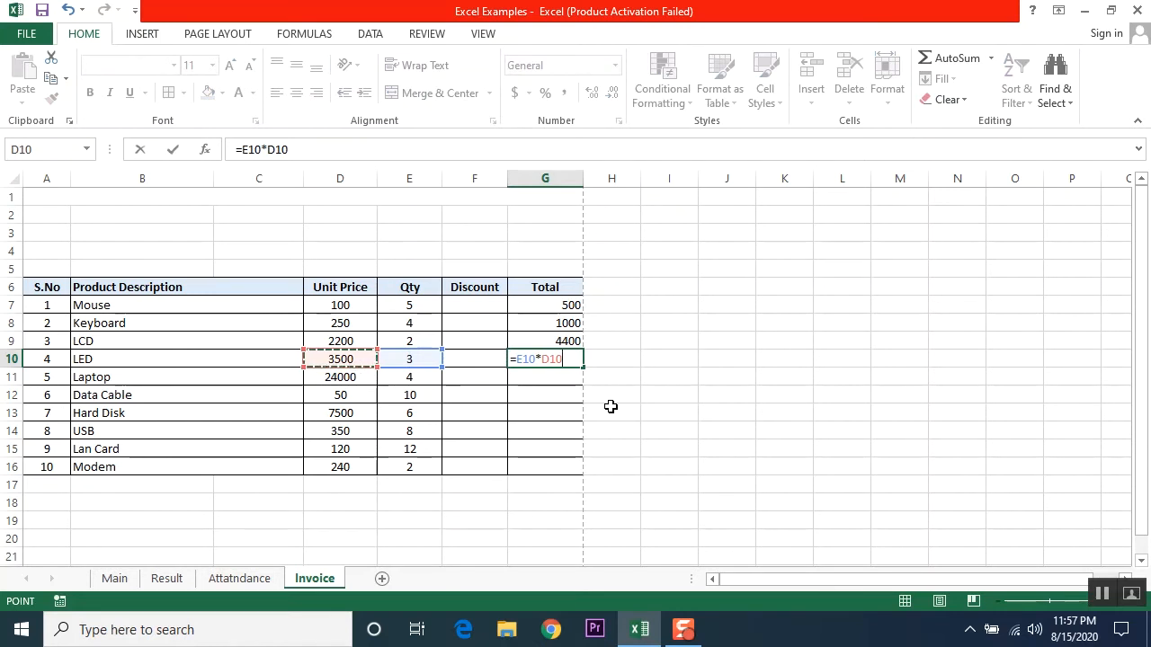
pyautogui.press('Return')
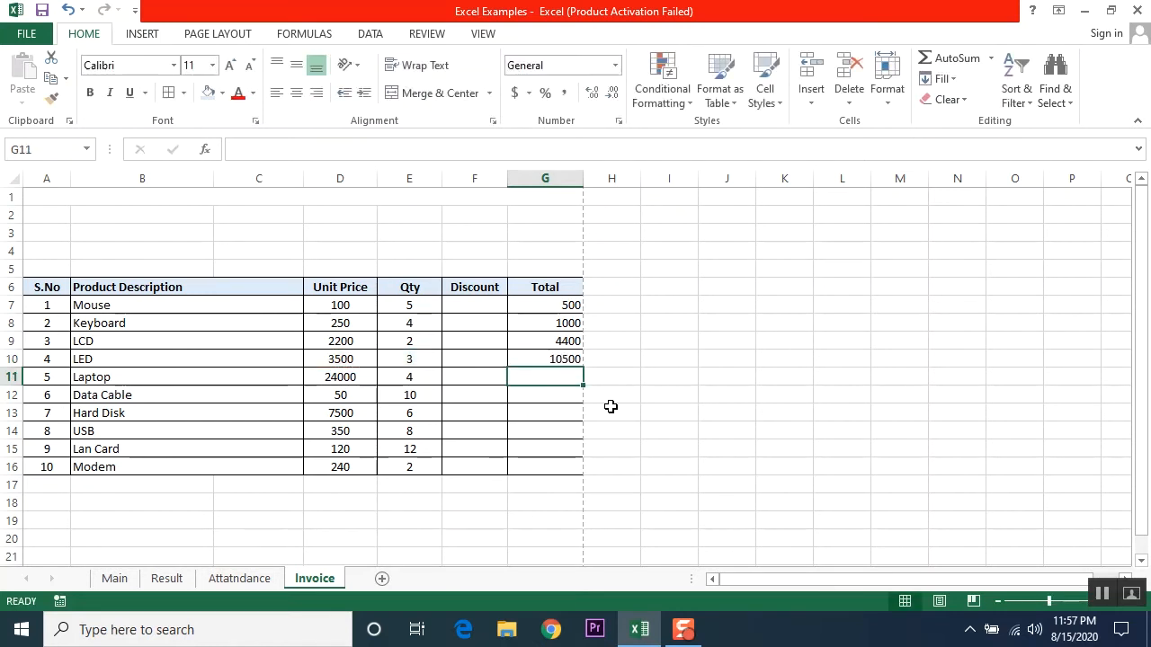
pyautogui.press('Up')
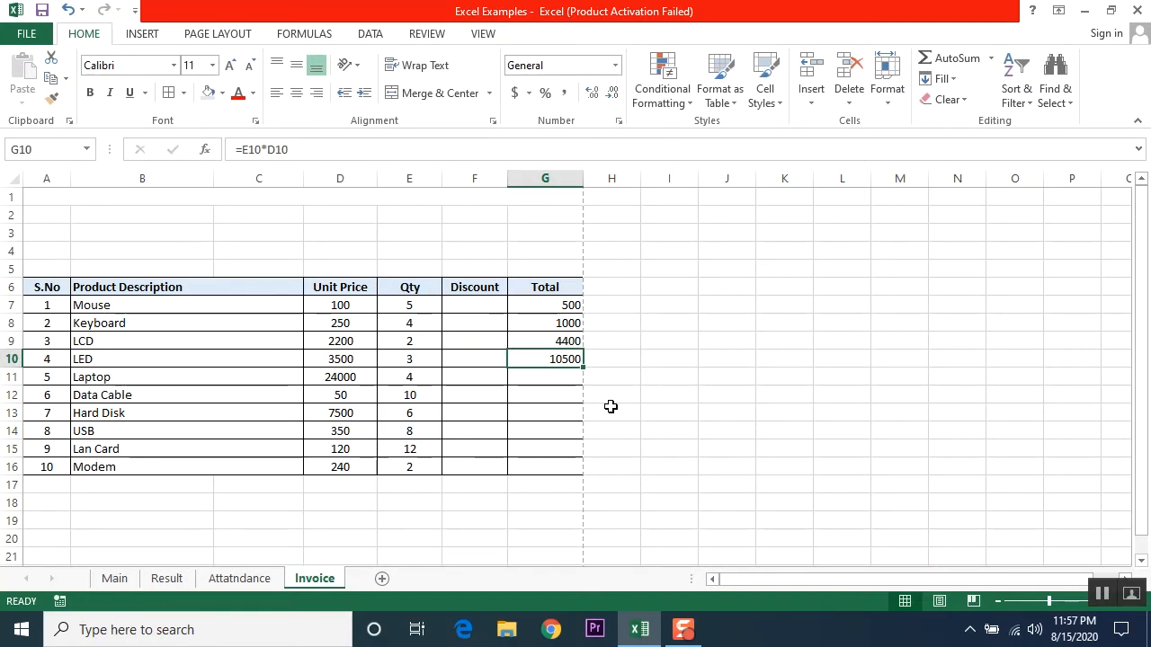
# Step: Copy the G10 total formula into G11:G16 for Laptop through Modem and verify G16
pyautogui.moveTo(552, 377)
pyautogui.mouseDown()
pyautogui.moveTo(556, 471)
pyautogui.moveTo(558, 375)
pyautogui.mouseUp()
pyautogui.click(572, 360)
pyautogui.hotkey('ctrl', 'c')
pyautogui.press('Down')
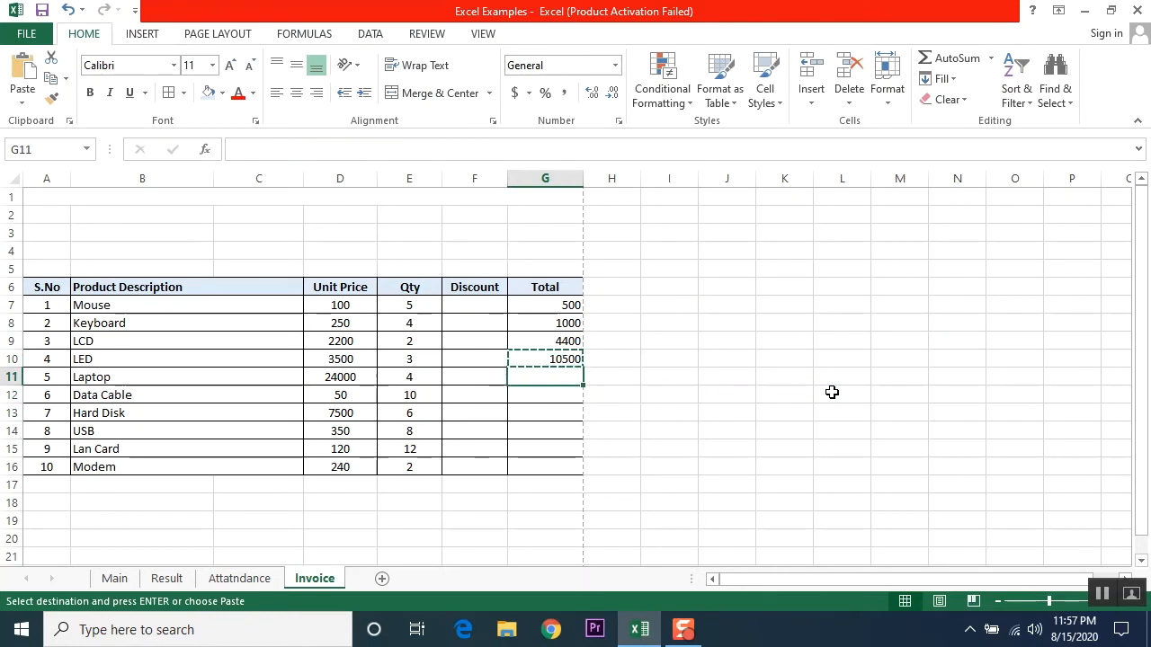
pyautogui.hotkey('shift', 'Down')
pyautogui.hotkey('shift', 'Down')
pyautogui.hotkey('shift', 'Down')
pyautogui.hotkey('shift', 'Down')
pyautogui.hotkey('shift', 'Down')
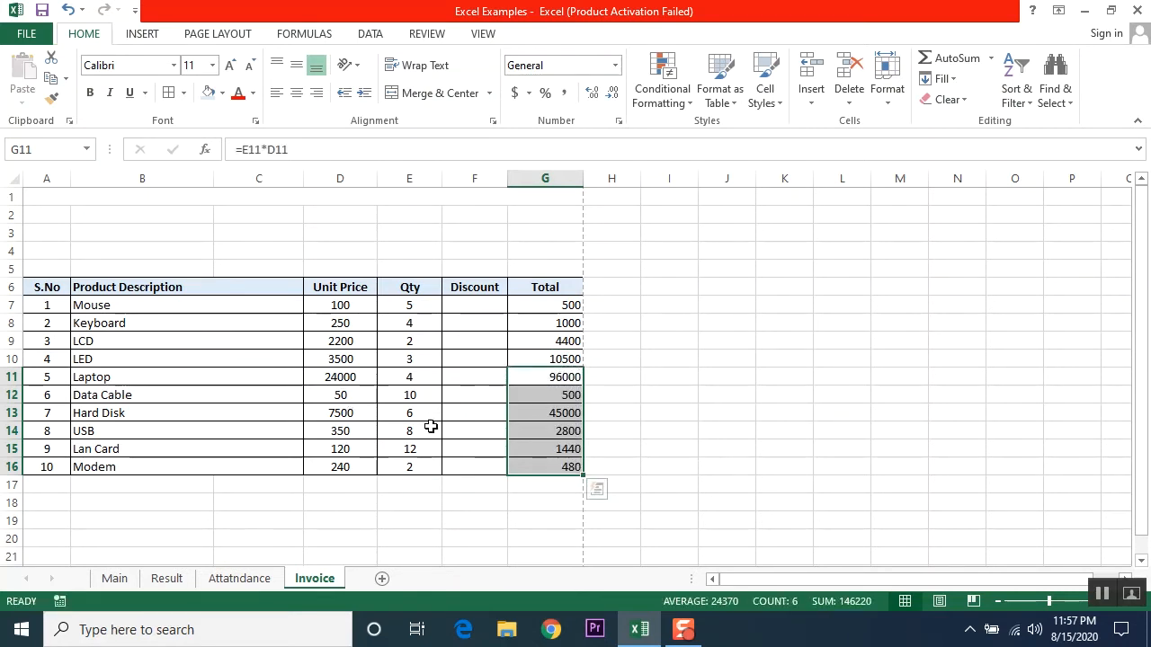
pyautogui.click(550, 466)
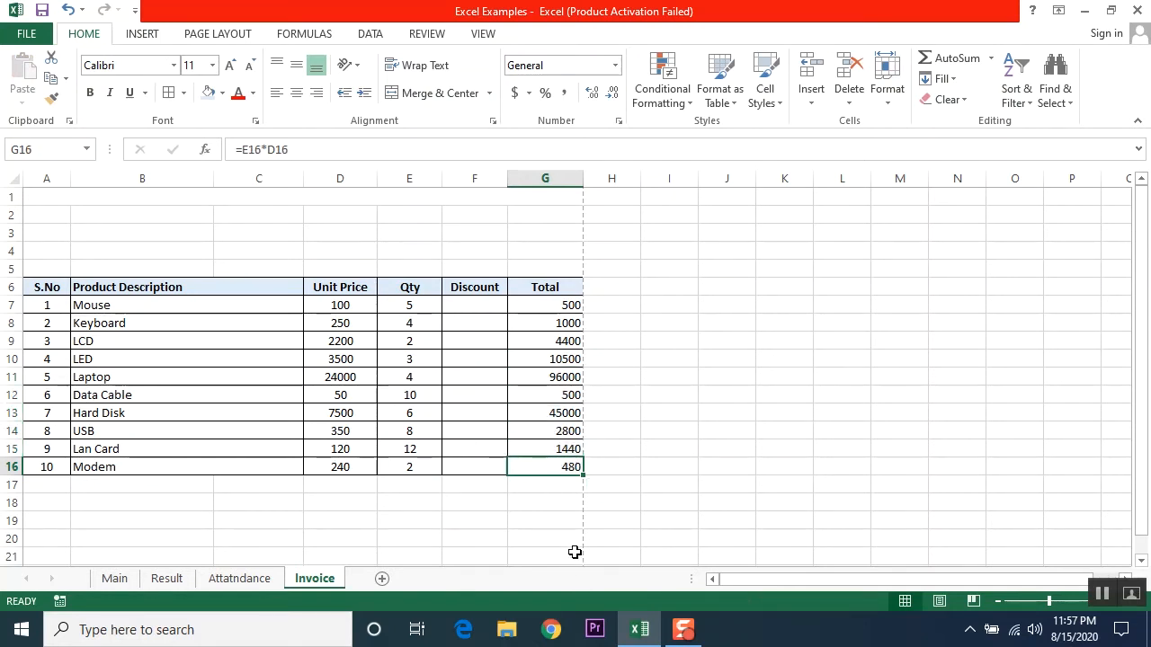
pyautogui.press('F2')
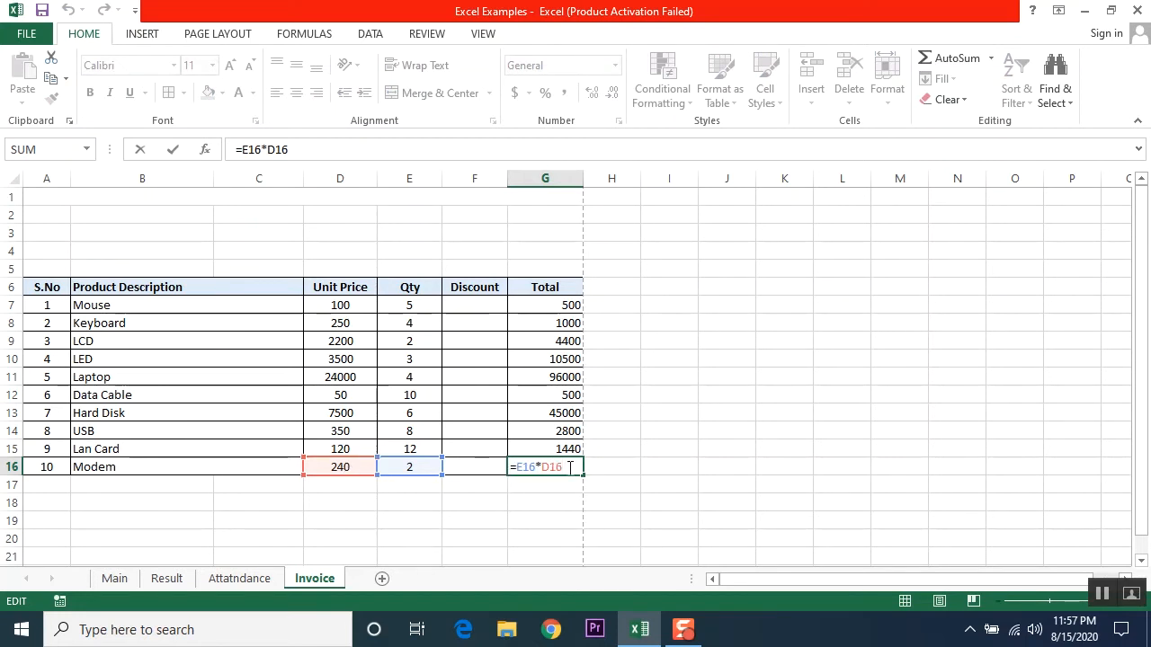
pyautogui.press('Return')
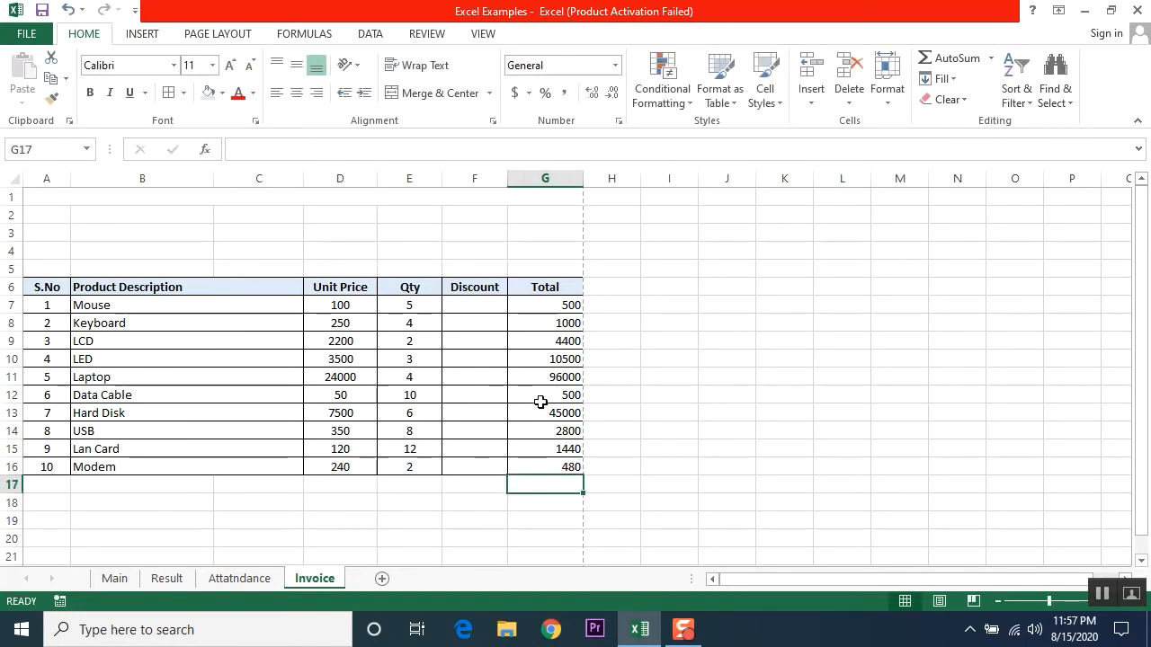
pyautogui.click(549, 307)
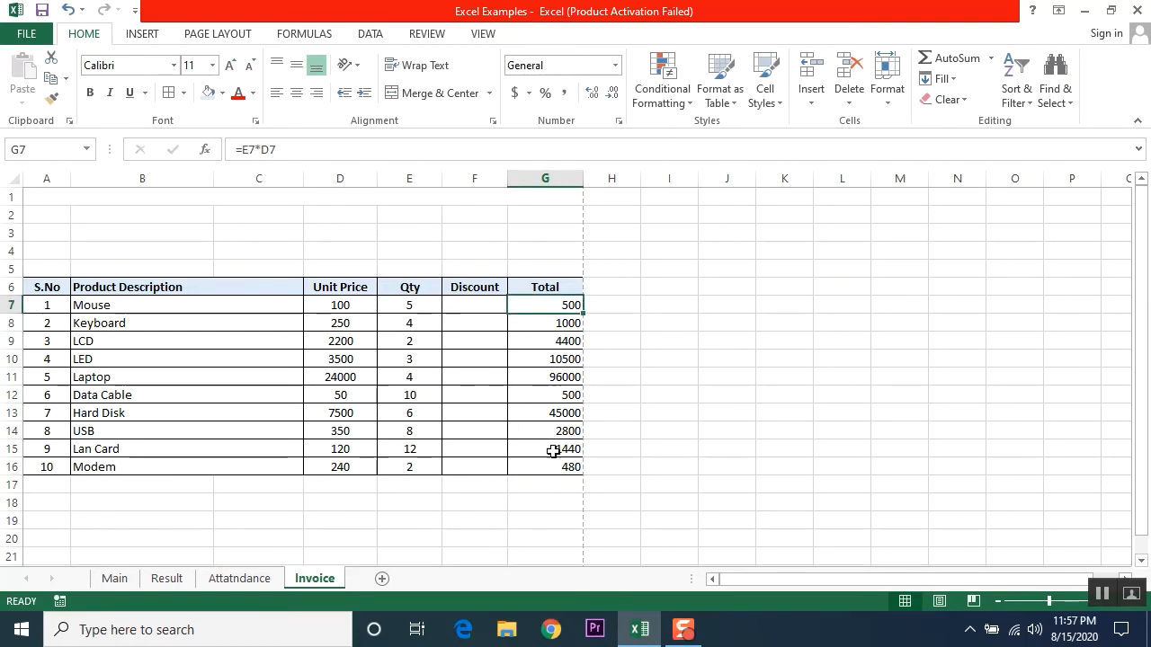
pyautogui.click(474, 305)
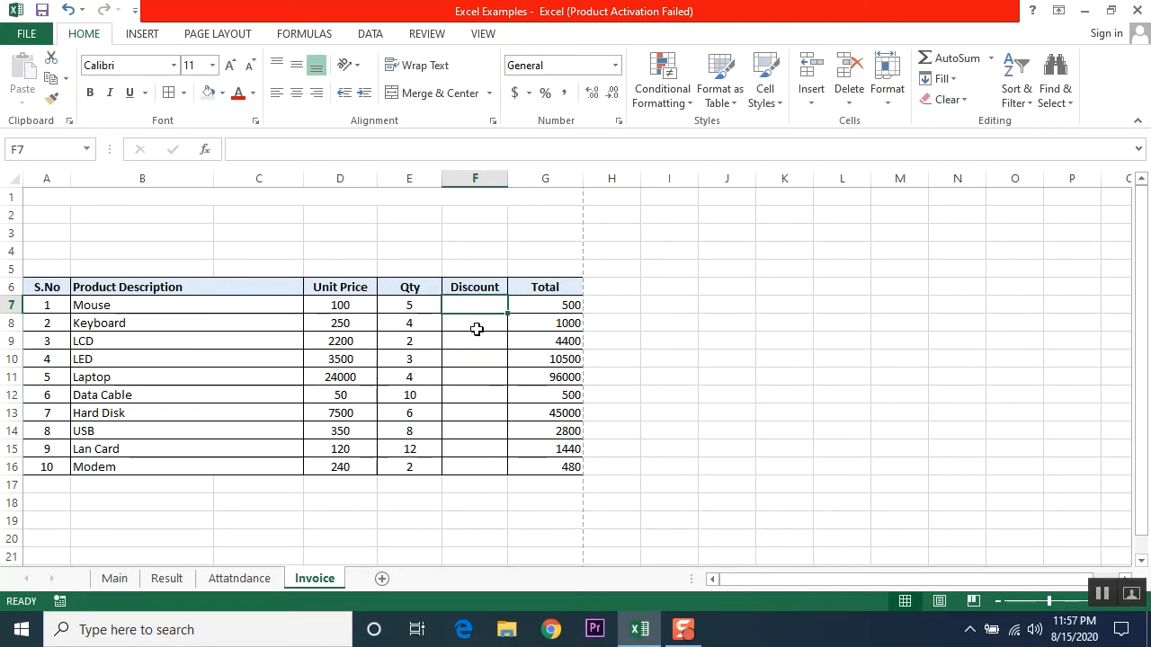
pyautogui.write('50')
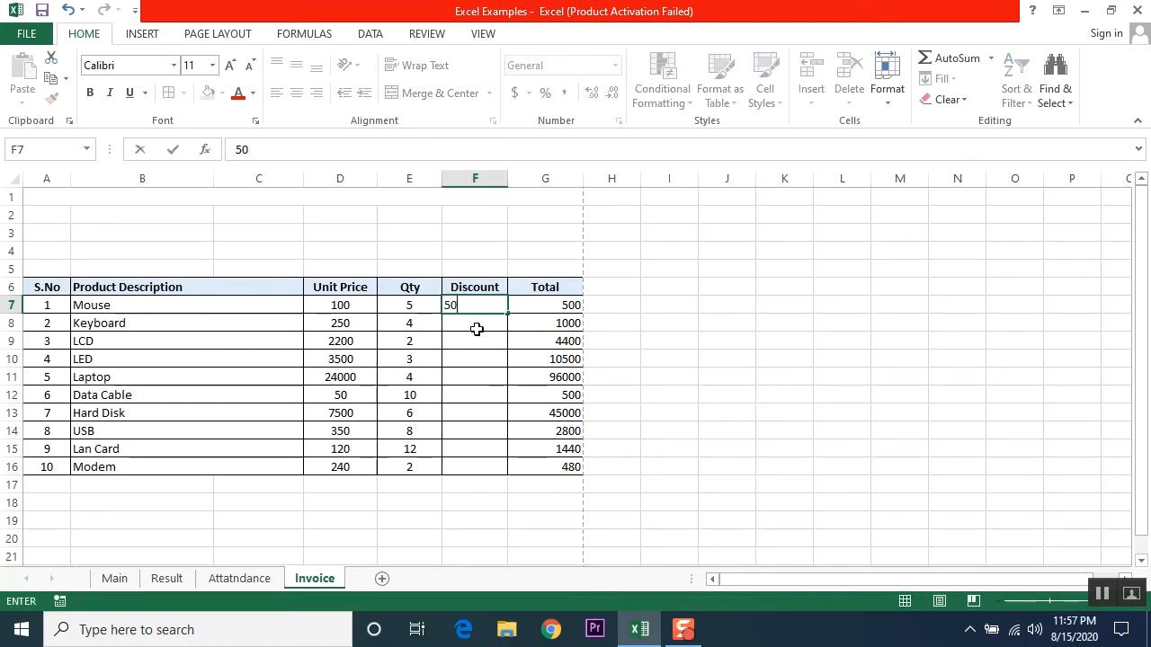
pyautogui.press('Return')
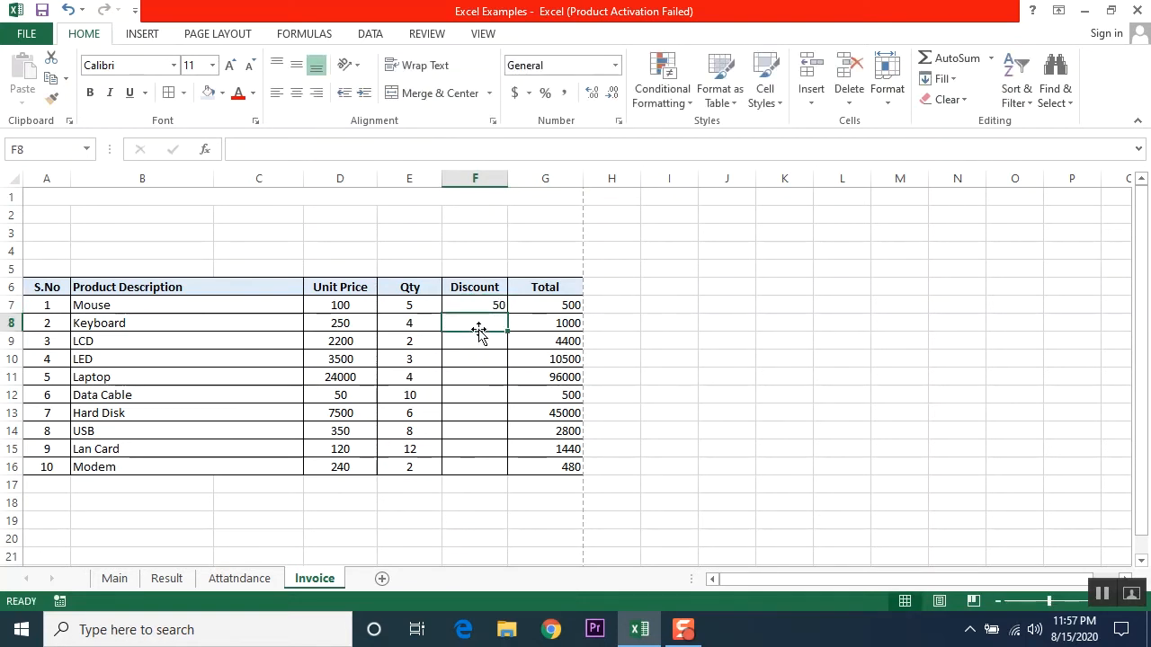
pyautogui.click(557, 305)
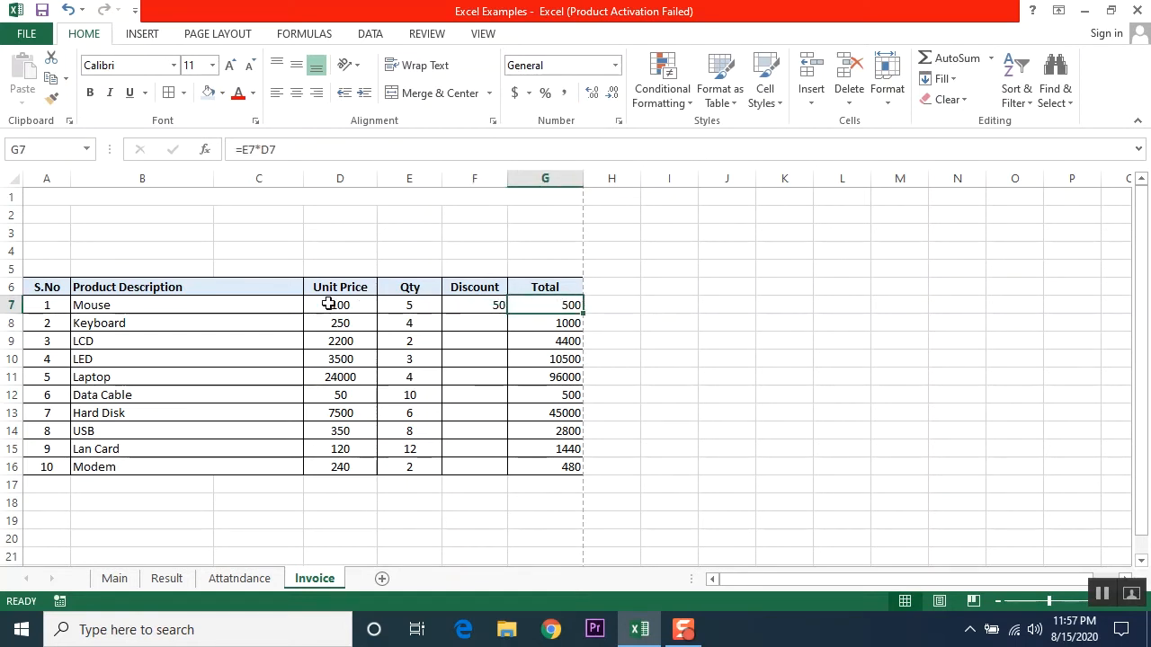
pyautogui.click(396, 304)
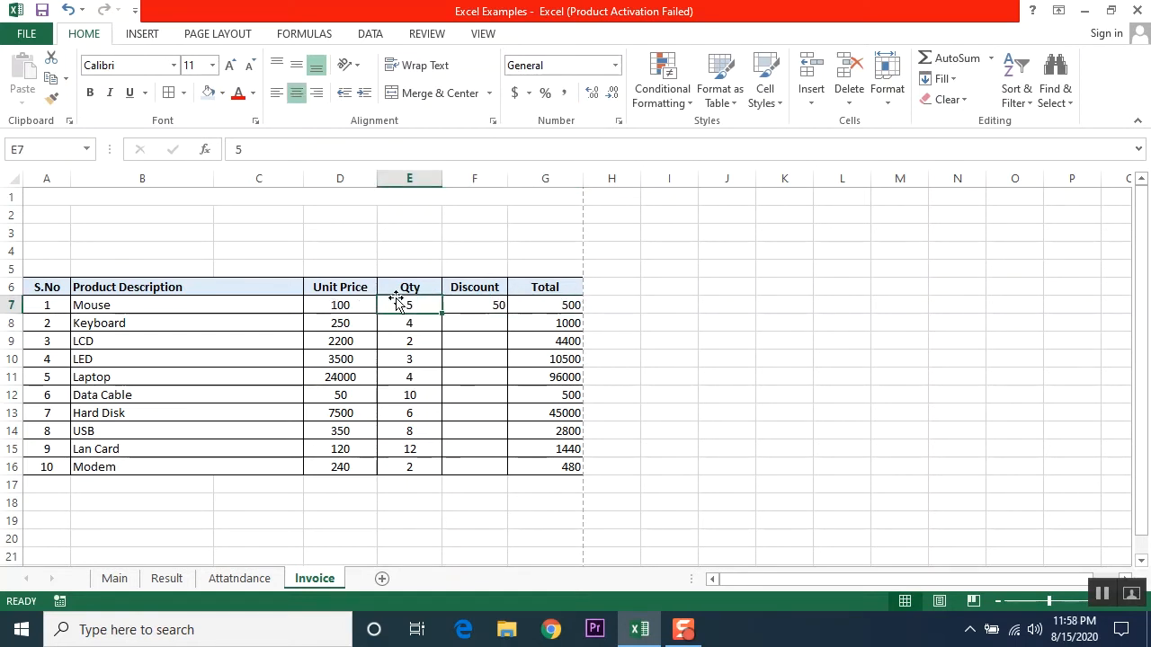
pyautogui.click(547, 306)
pyautogui.click(478, 304)
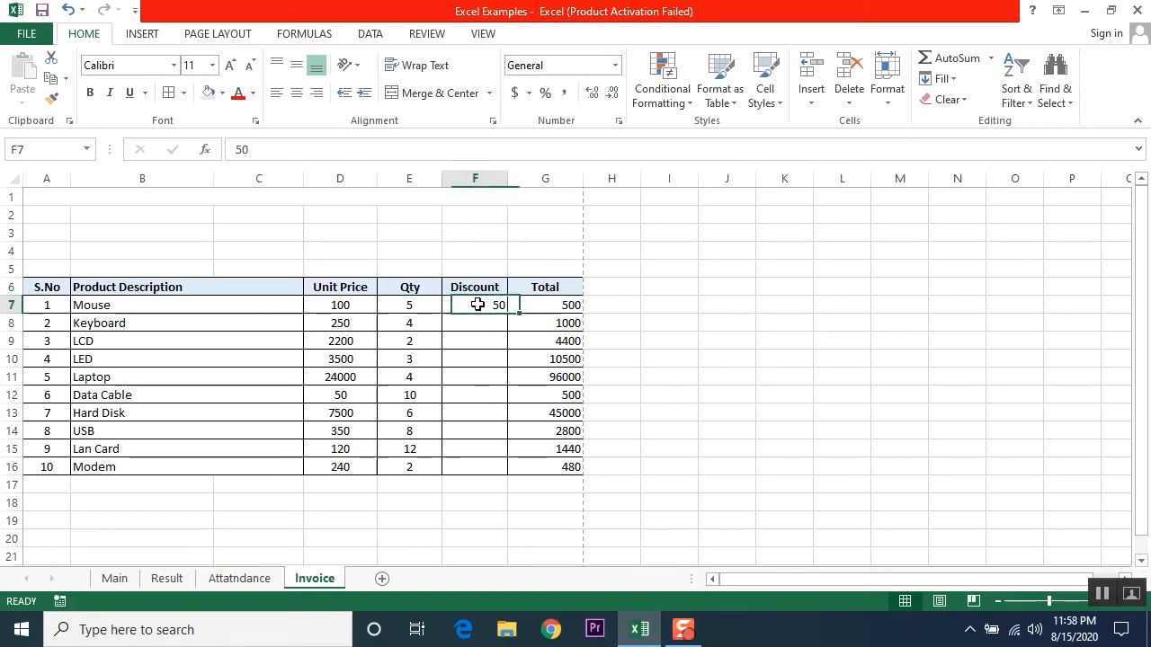
pyautogui.click(558, 307)
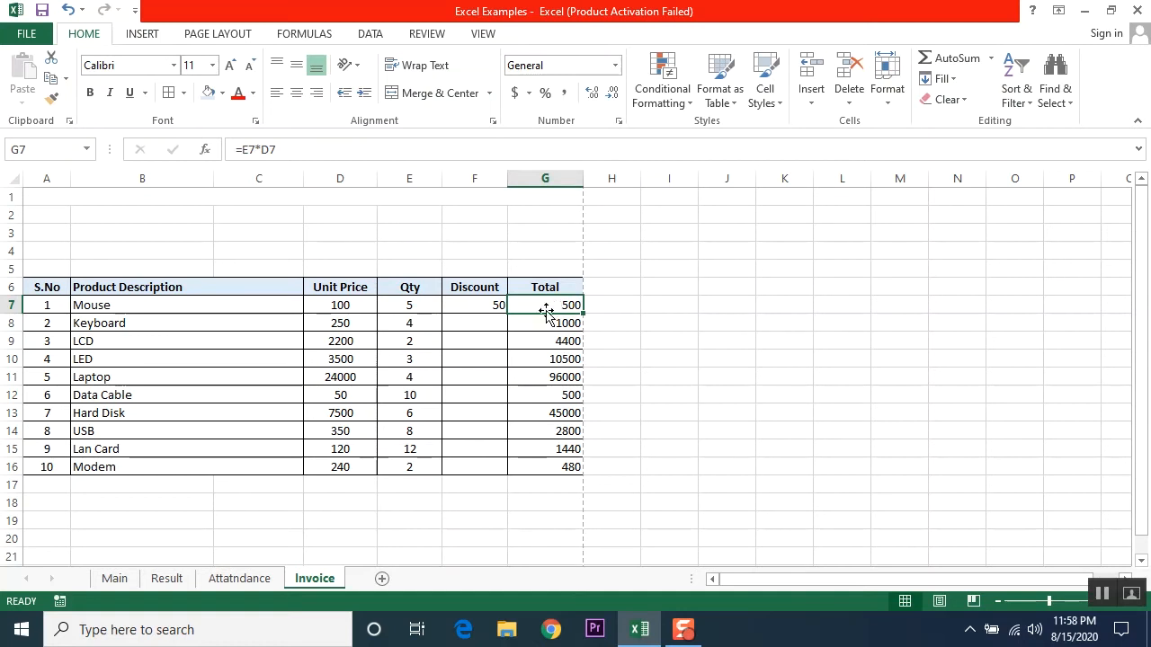
pyautogui.click(293, 145)
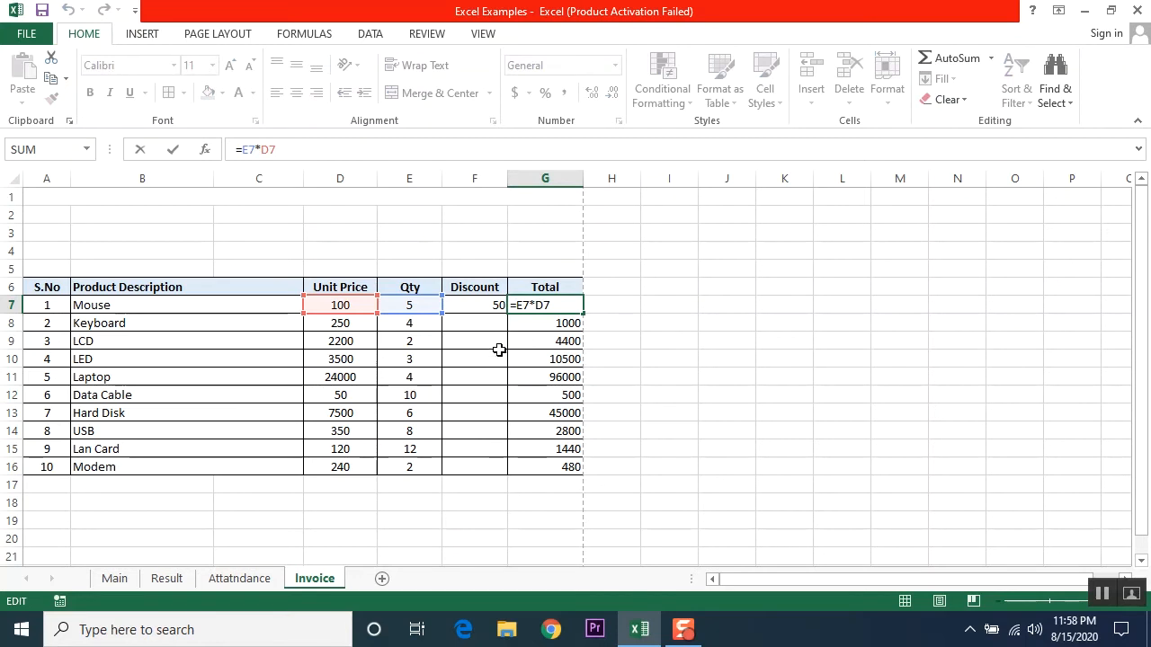
pyautogui.hotkey('ctrl', 'Return')
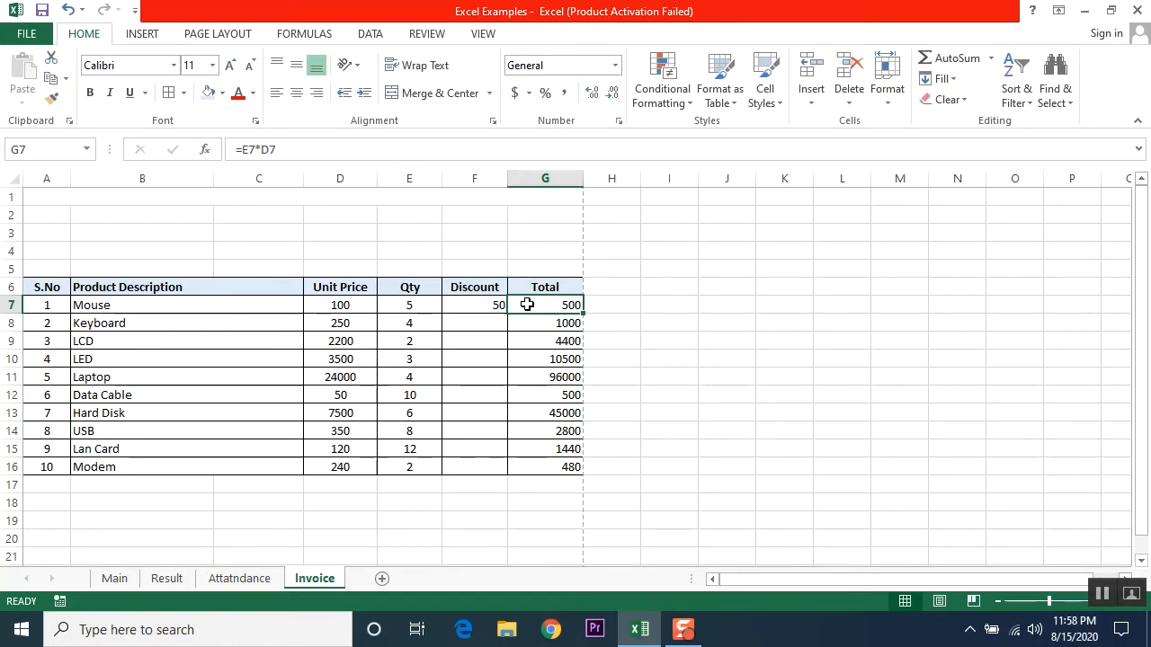
pyautogui.click(598, 305)
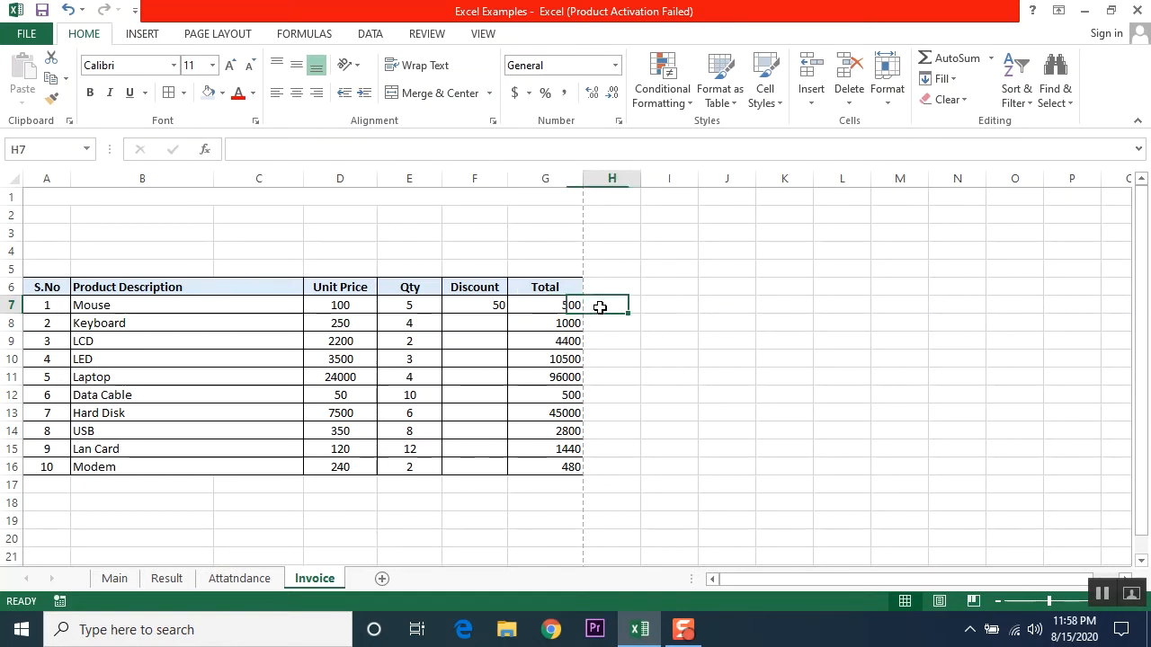
pyautogui.click(530, 305)
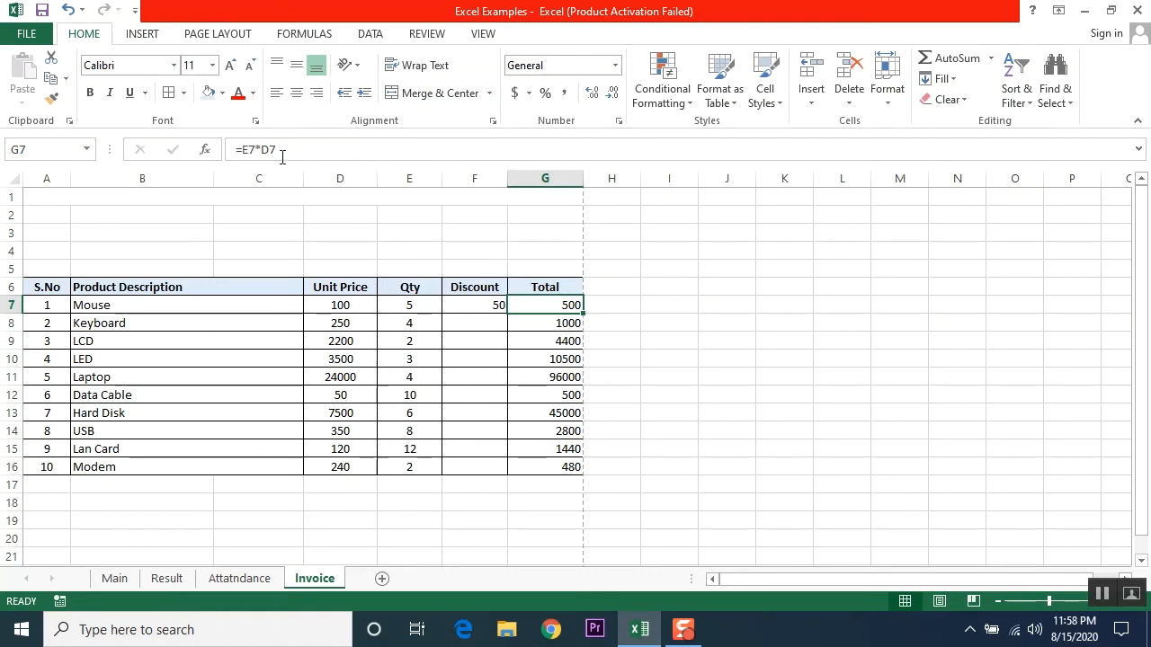
pyautogui.moveTo(284, 148); pyautogui.dragTo(240, 148)
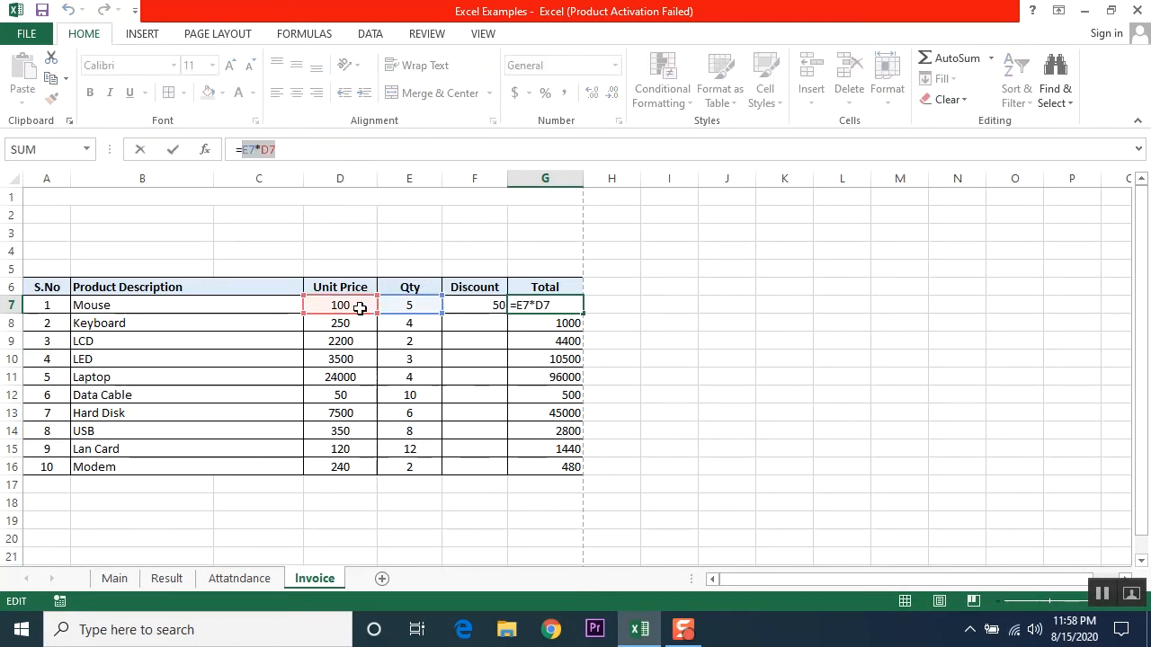
pyautogui.press('Escape')
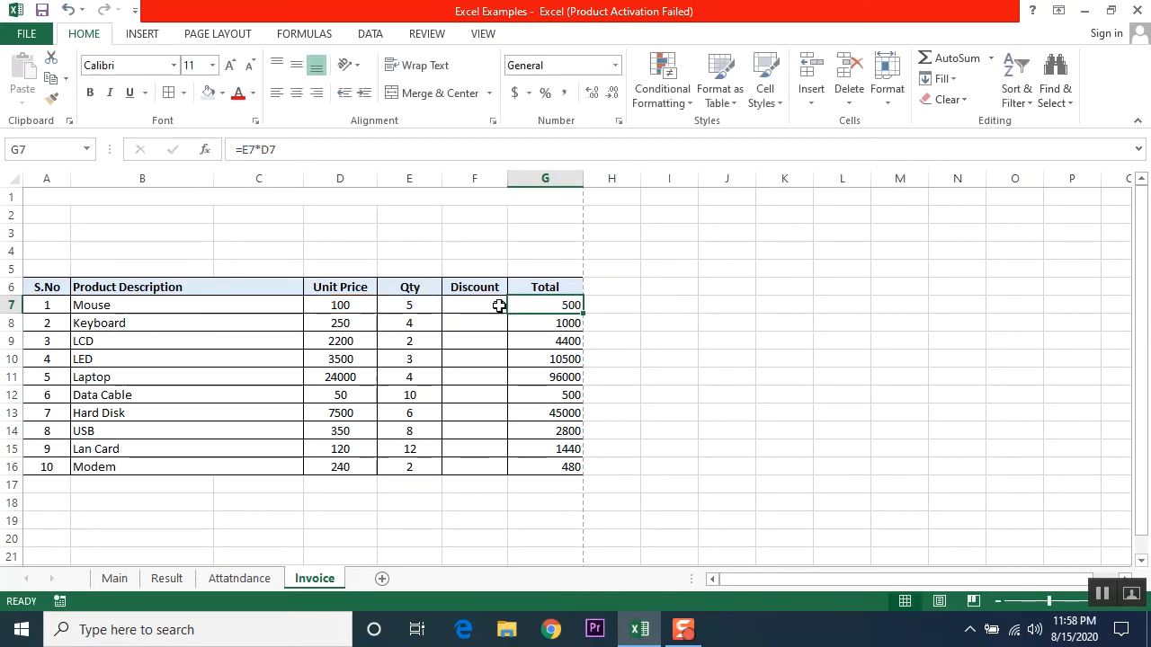
pyautogui.click(403, 305)
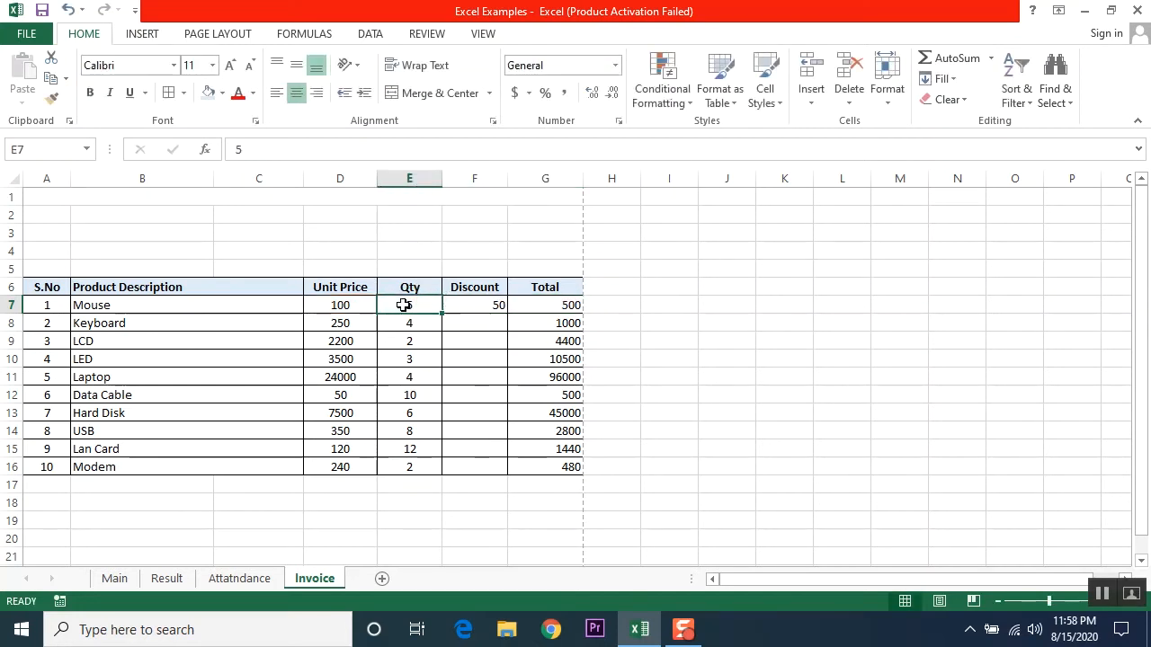
pyautogui.click(335, 305)
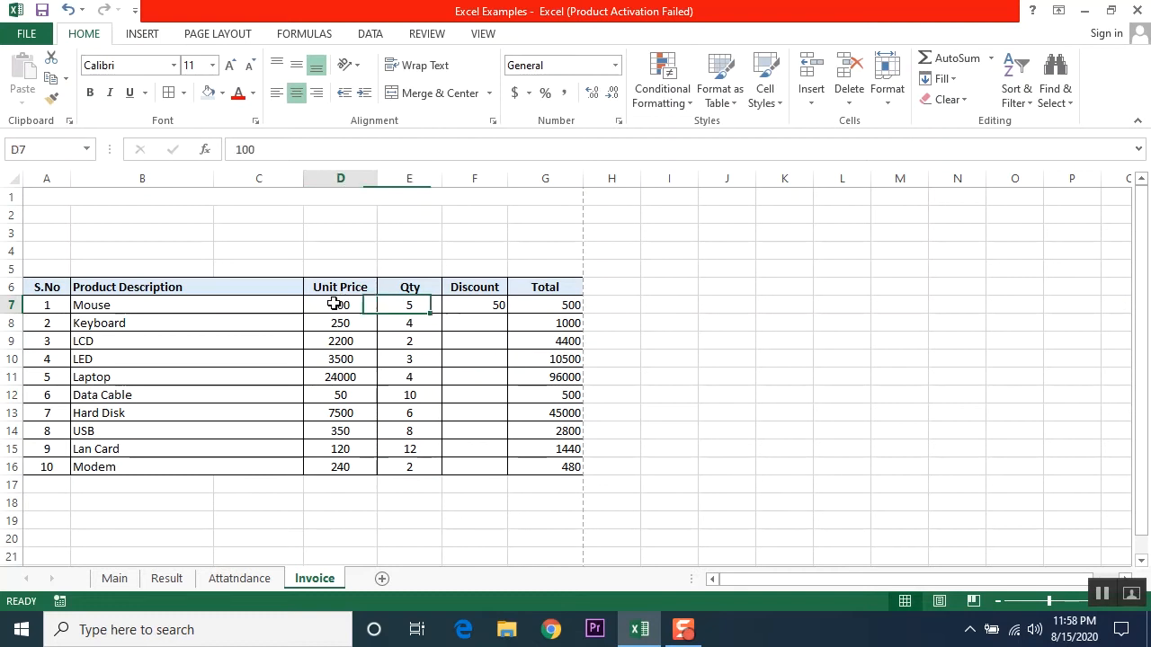
pyautogui.click(470, 303)
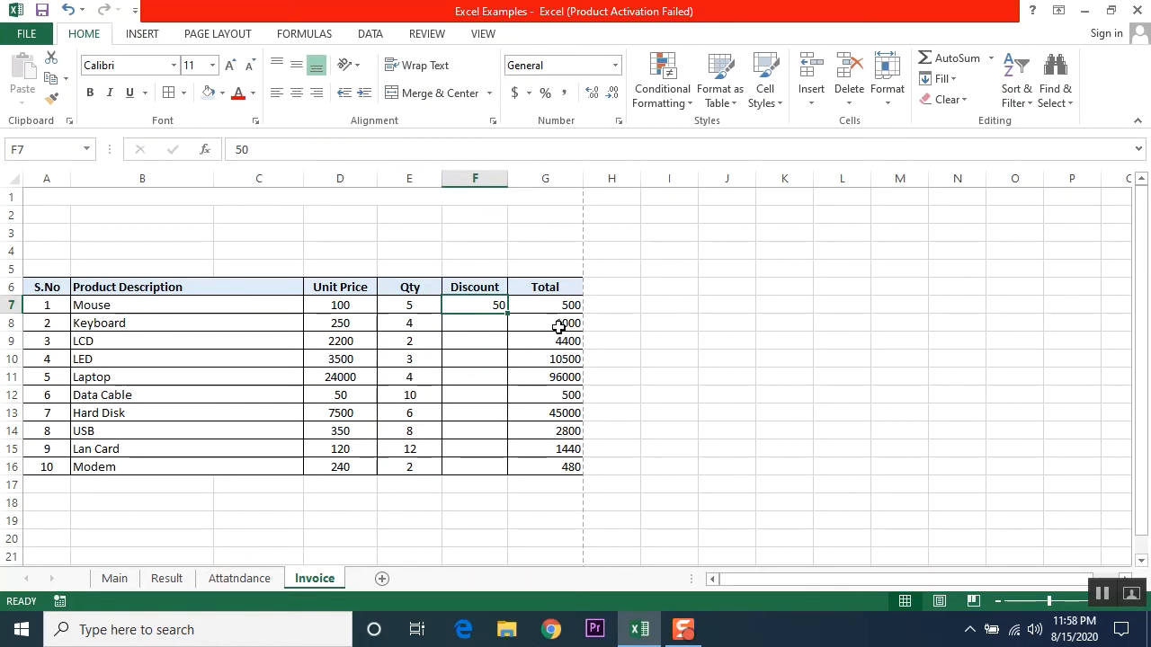
pyautogui.moveTo(558, 327); pyautogui.dragTo(555, 466)
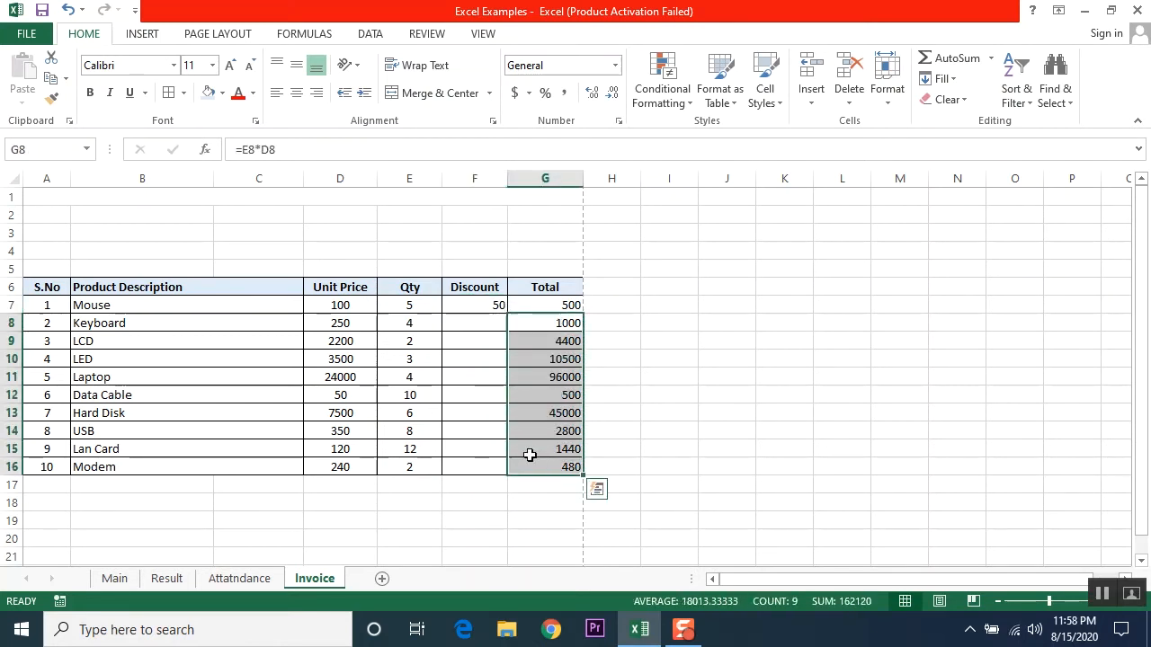
# Step: Clear the Total column and enter =E7*D7-F7 for Mouse, giving 450
pyautogui.press('Delete')
pyautogui.click(570, 304)
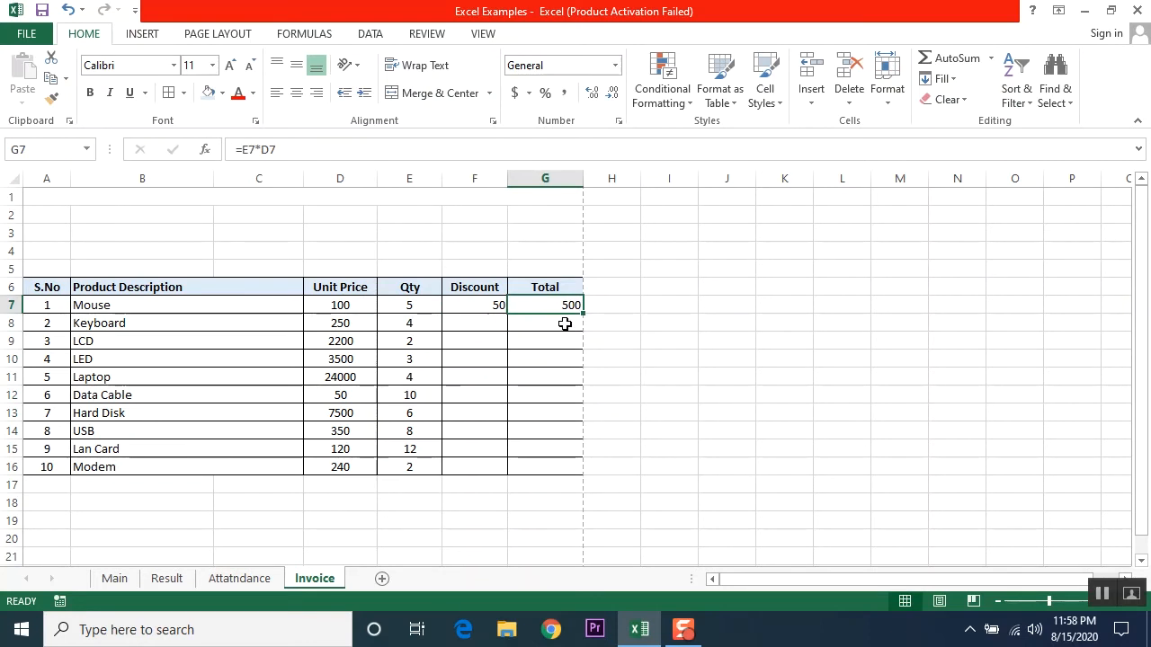
pyautogui.press('Delete')
pyautogui.write('=')
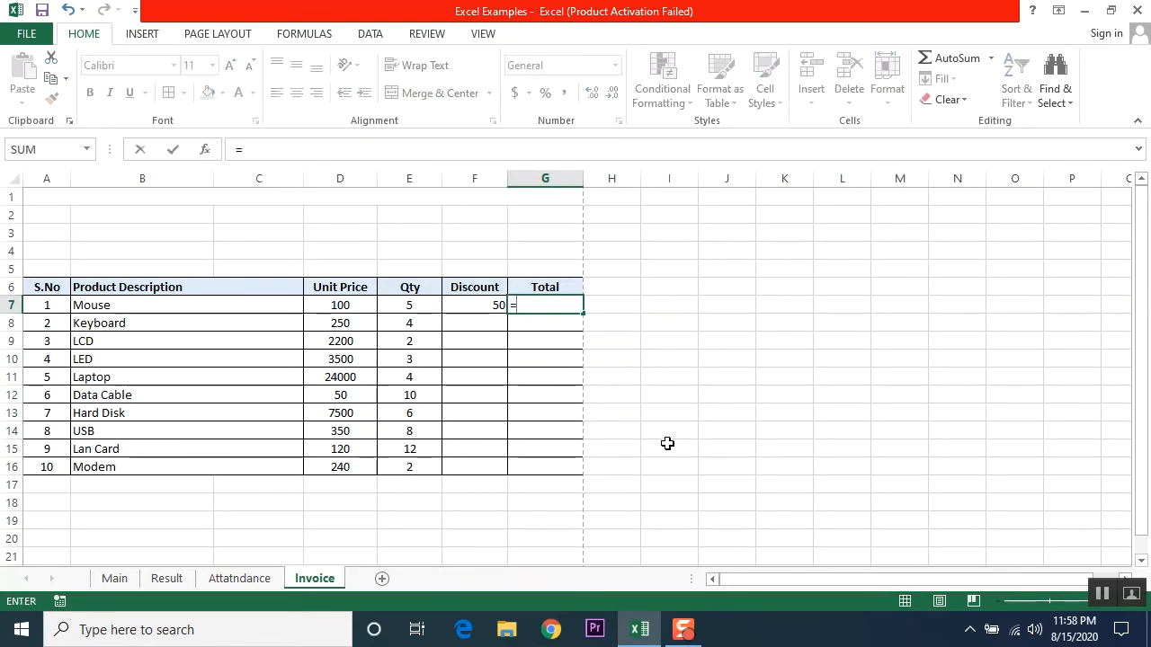
pyautogui.press('Left')
pyautogui.press('Left')
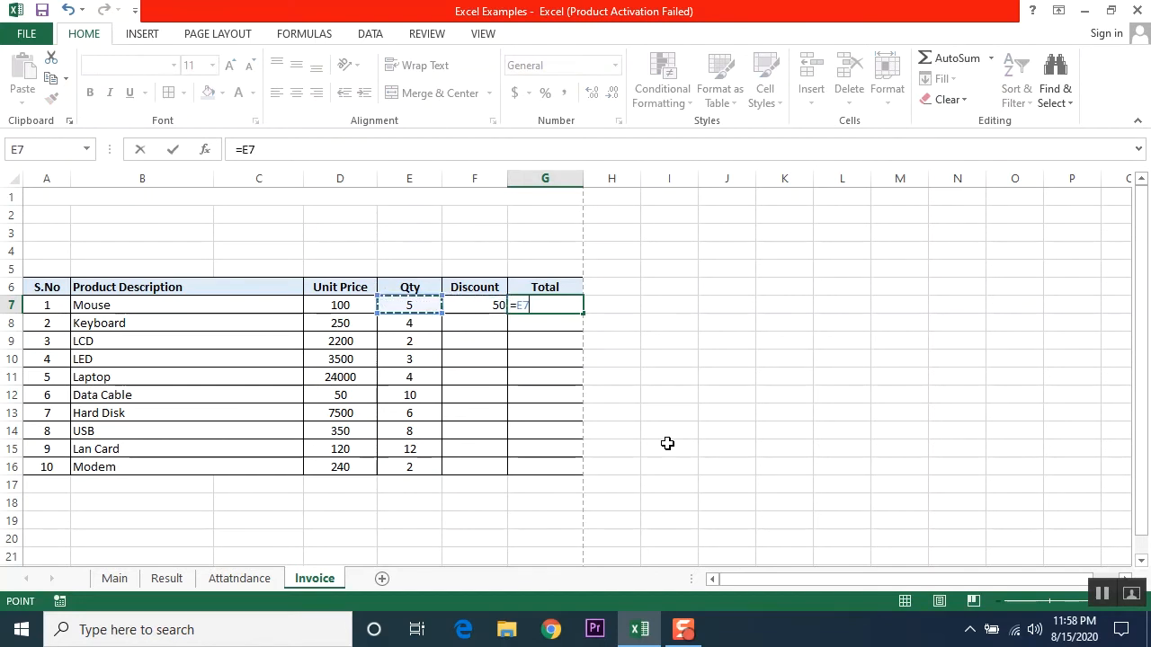
pyautogui.write('*')
pyautogui.press('Left')
pyautogui.press('Left')
pyautogui.press('Left')
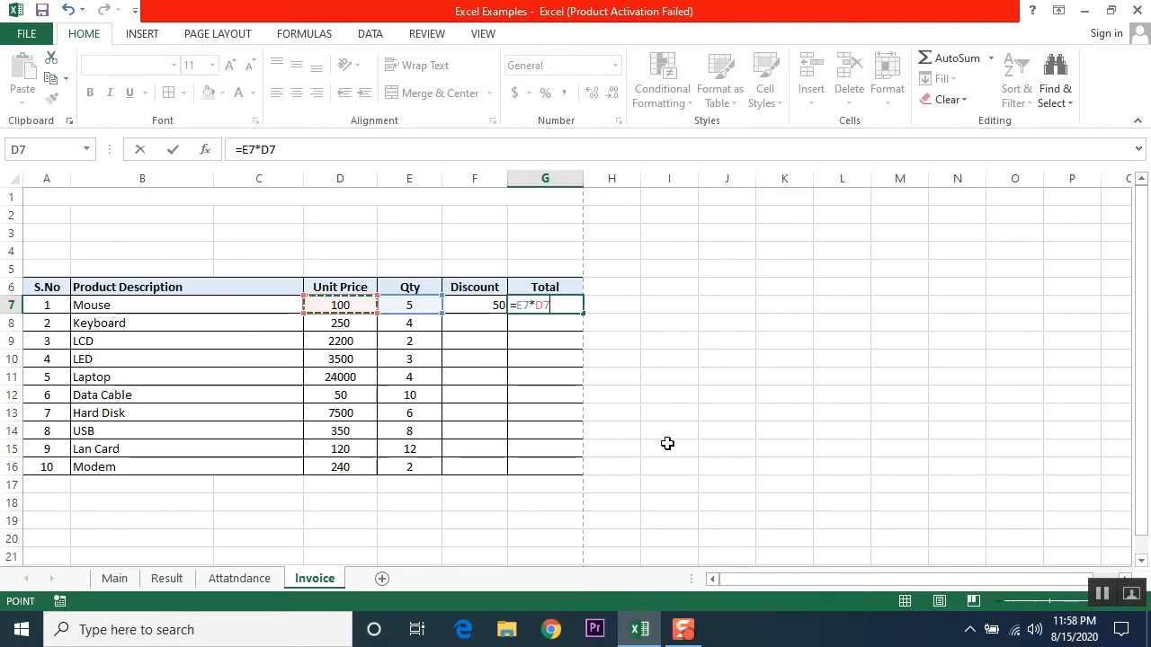
pyautogui.write('-')
pyautogui.press('Left')
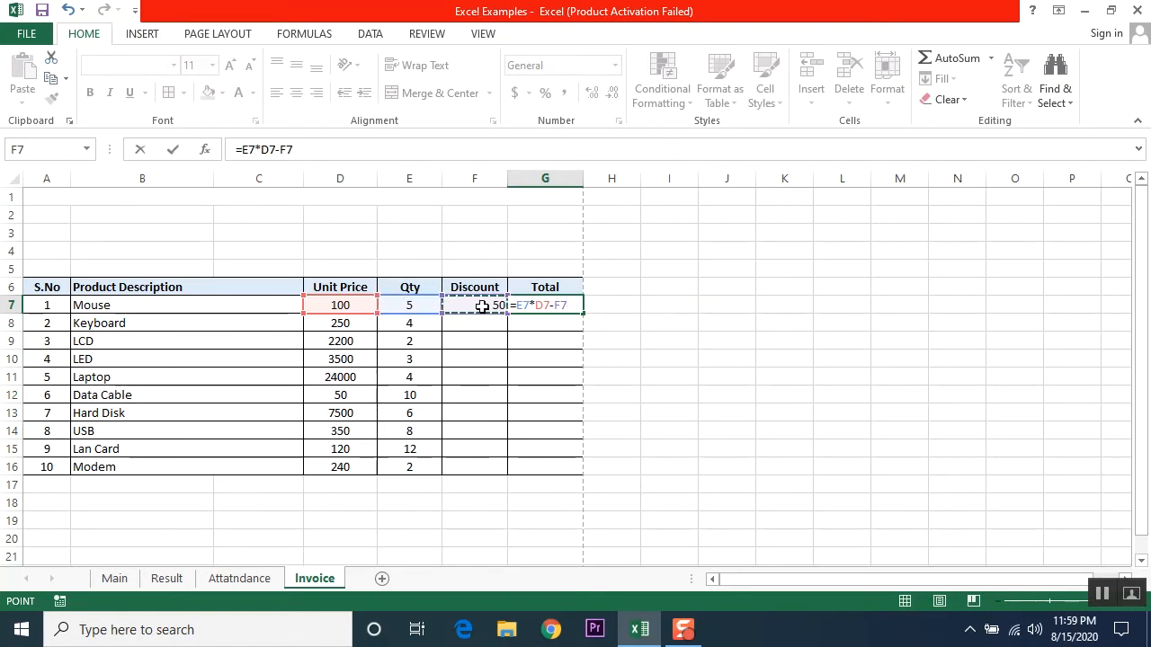
pyautogui.press('Return')
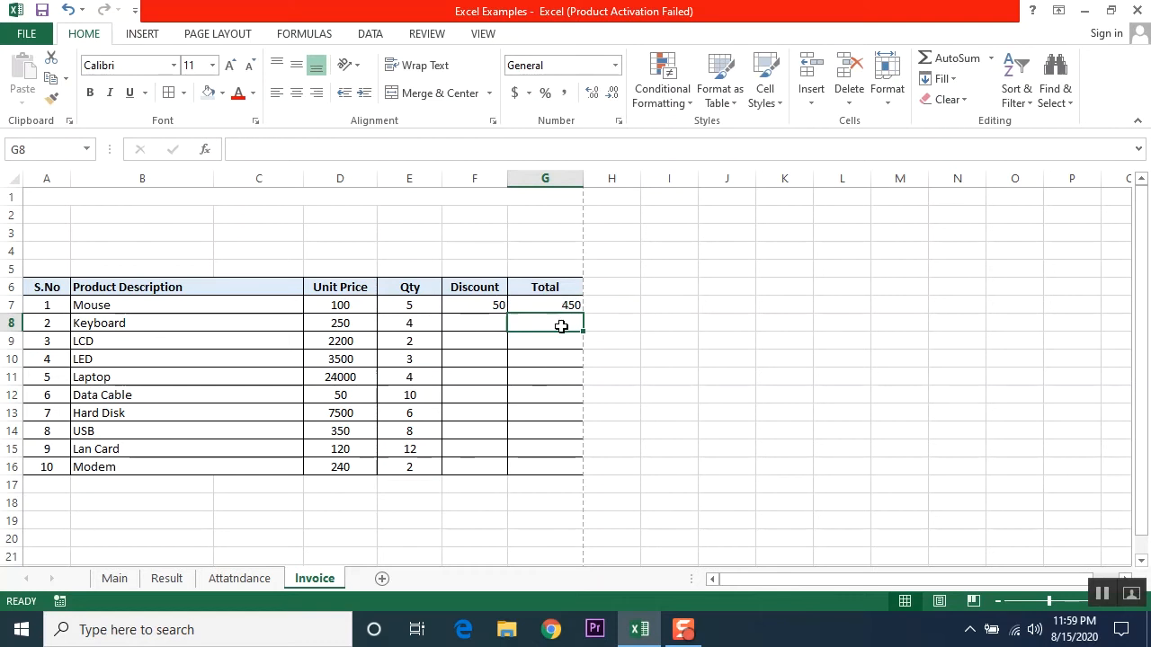
# Step: Enter =E8*D8-F8 in G8 as the discounted Keyboard total
pyautogui.write('=')
pyautogui.press('Left')
pyautogui.press('Left')
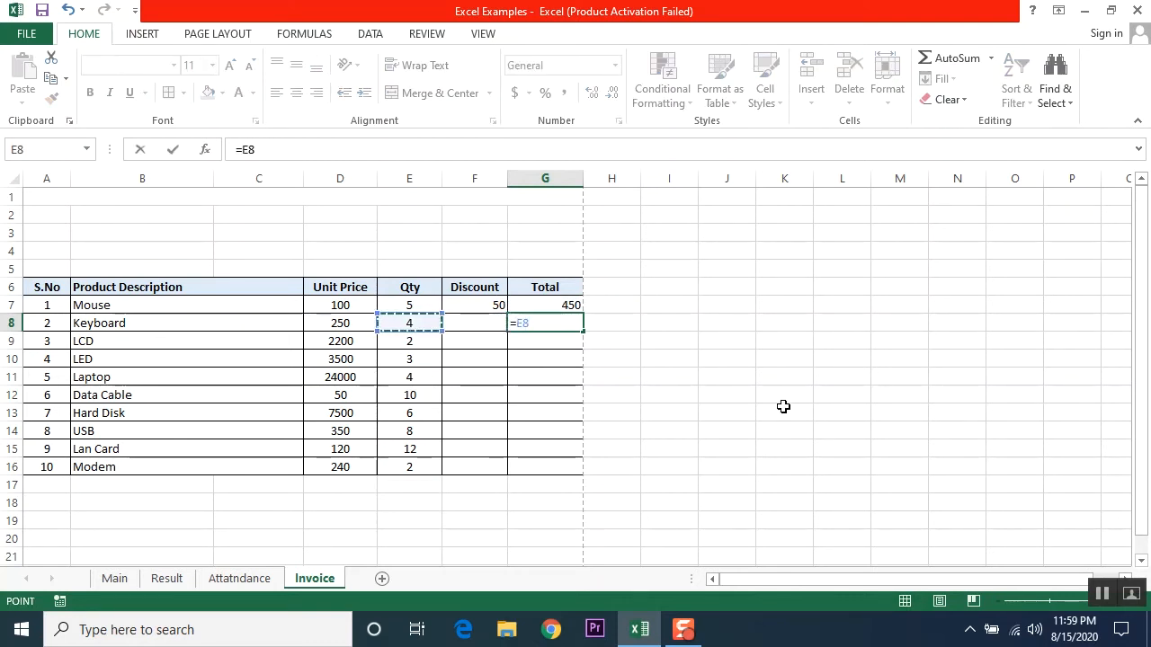
pyautogui.write('*')
pyautogui.press('Left')
pyautogui.press('Left')
pyautogui.press('Left')
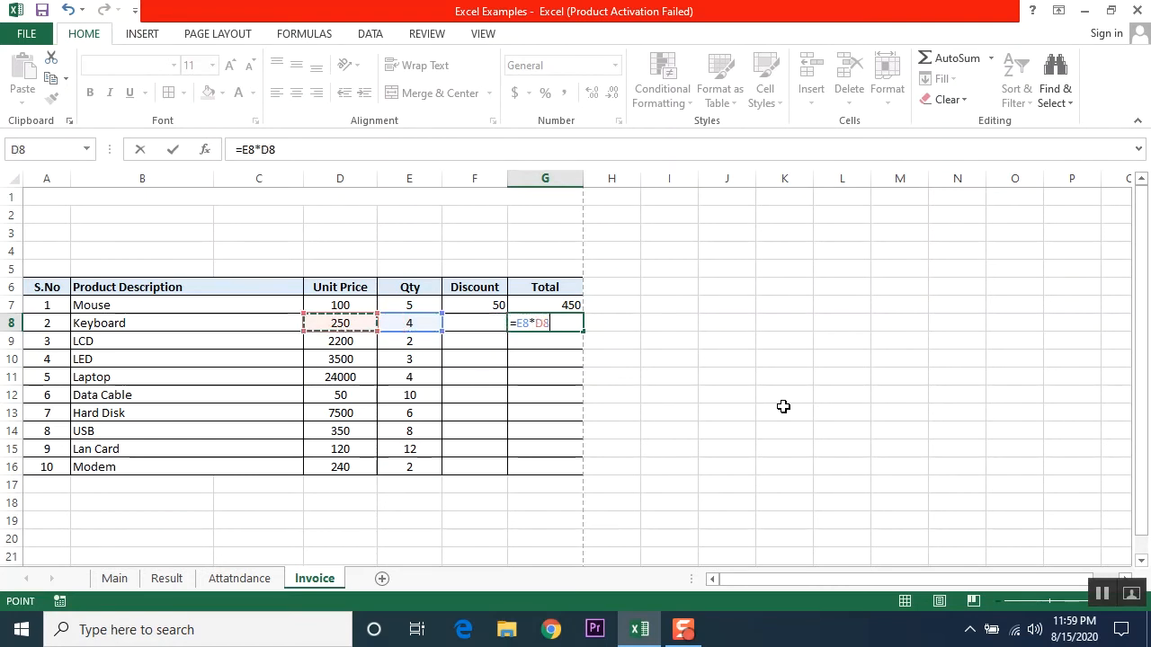
pyautogui.write('-')
pyautogui.press('Left')
pyautogui.press('Return')
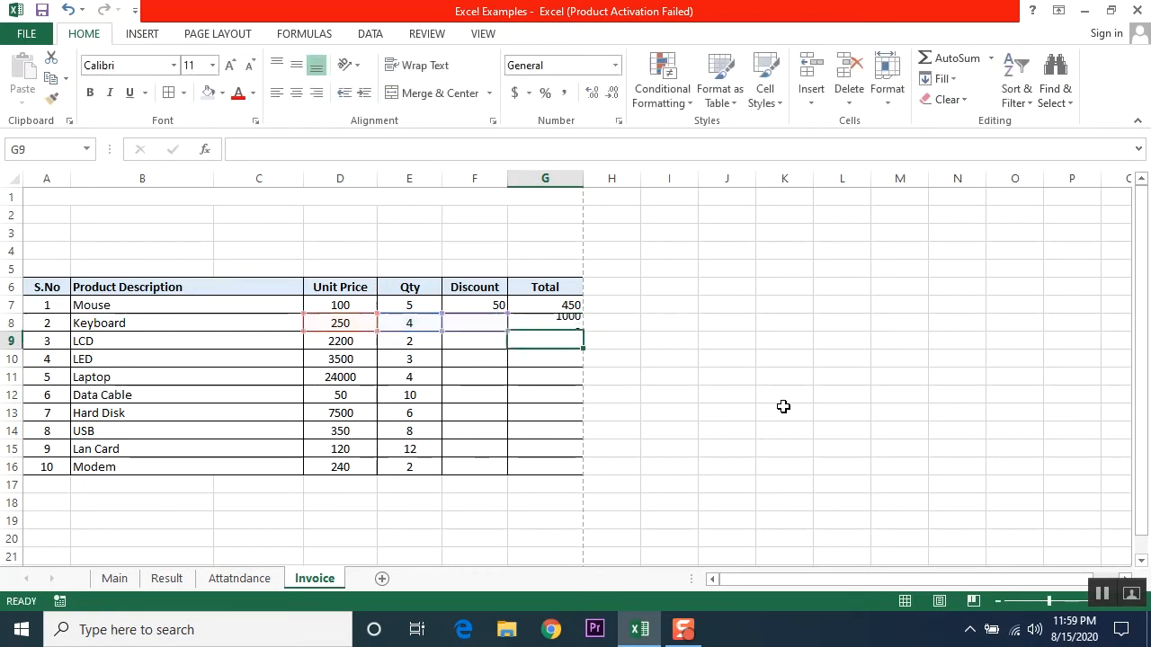
pyautogui.press('Up')
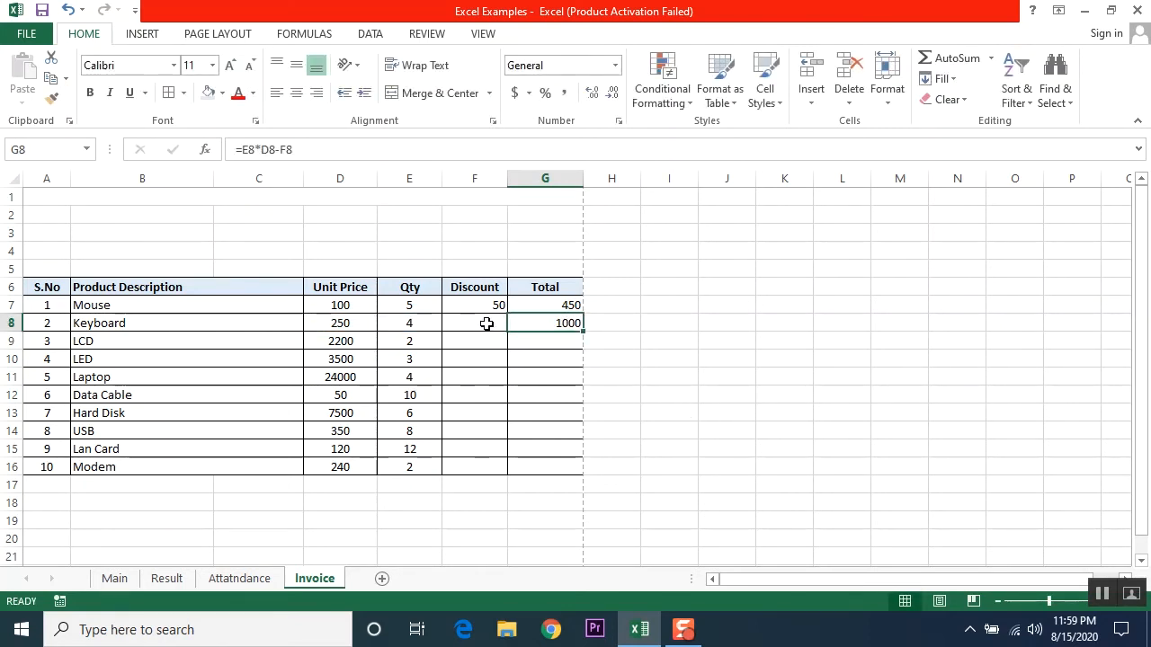
# Step: Give the Keyboard a 100 discount in F8 so its total becomes 900
pyautogui.click(343, 326)
pyautogui.click(399, 326)
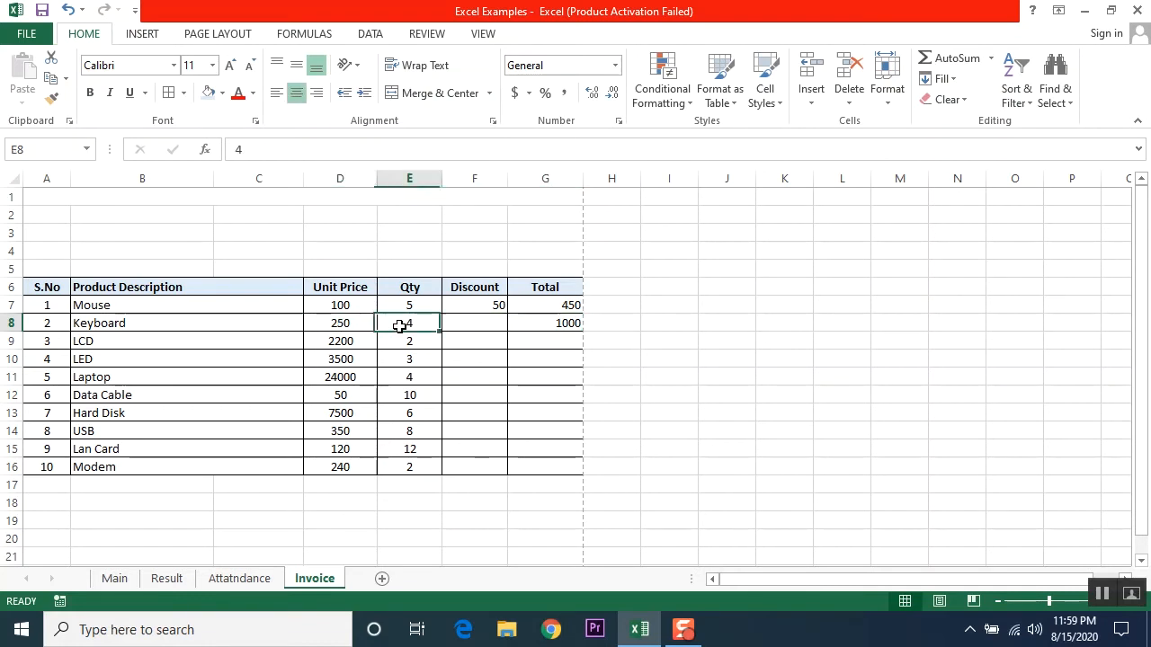
pyautogui.click(354, 327)
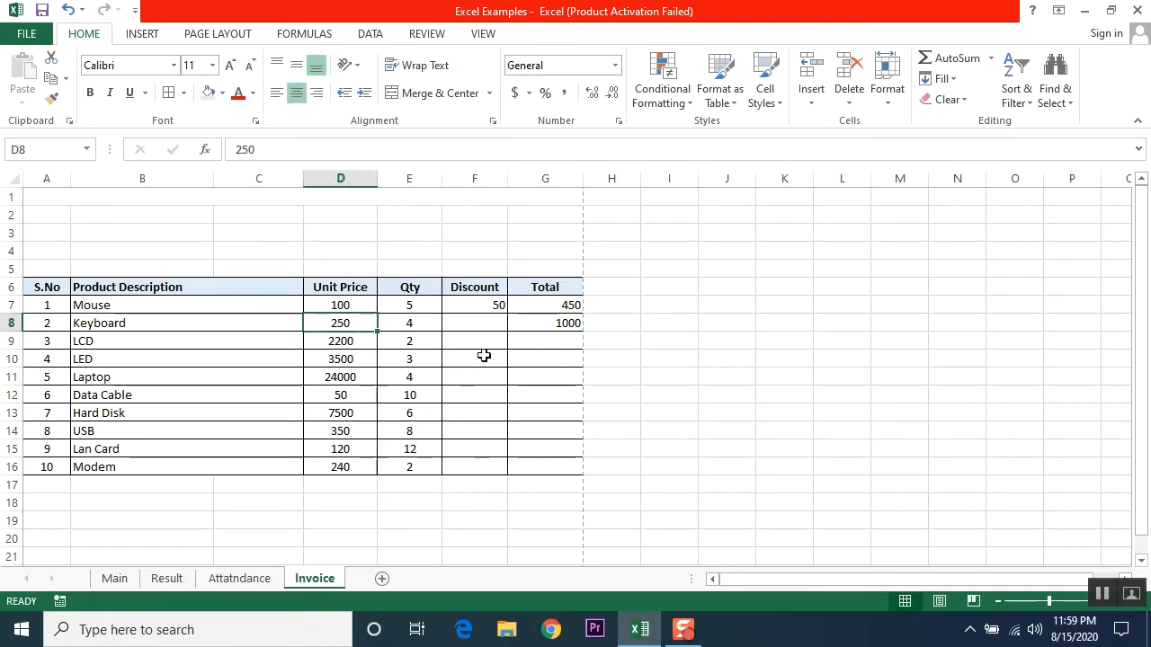
pyautogui.click(557, 324)
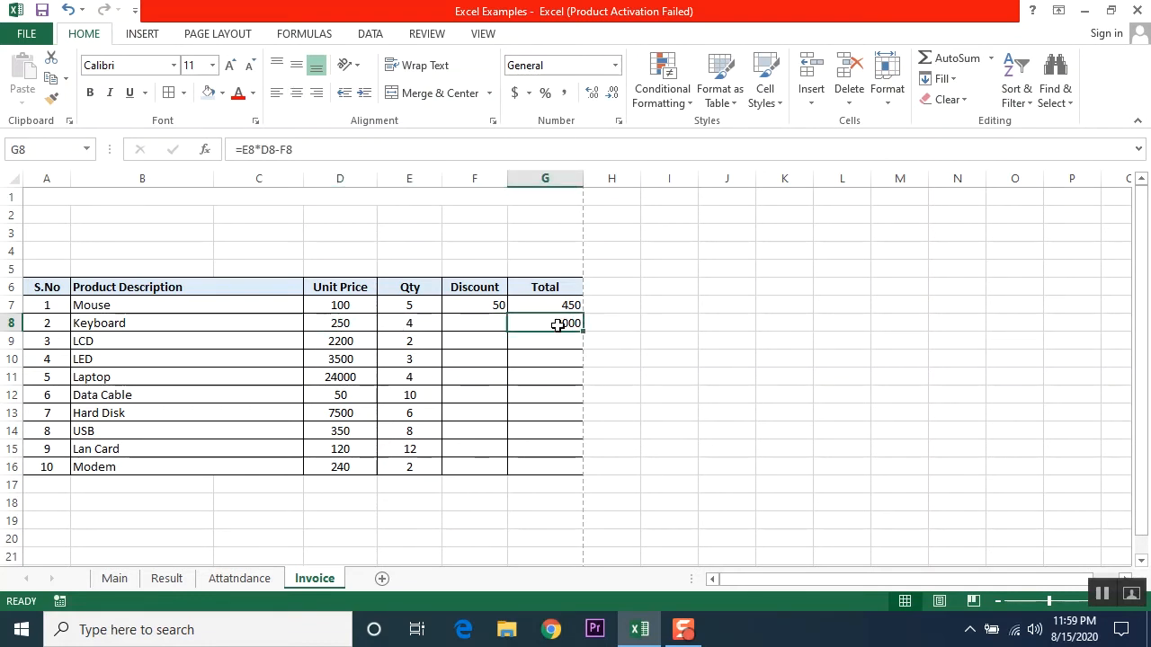
pyautogui.click(489, 326)
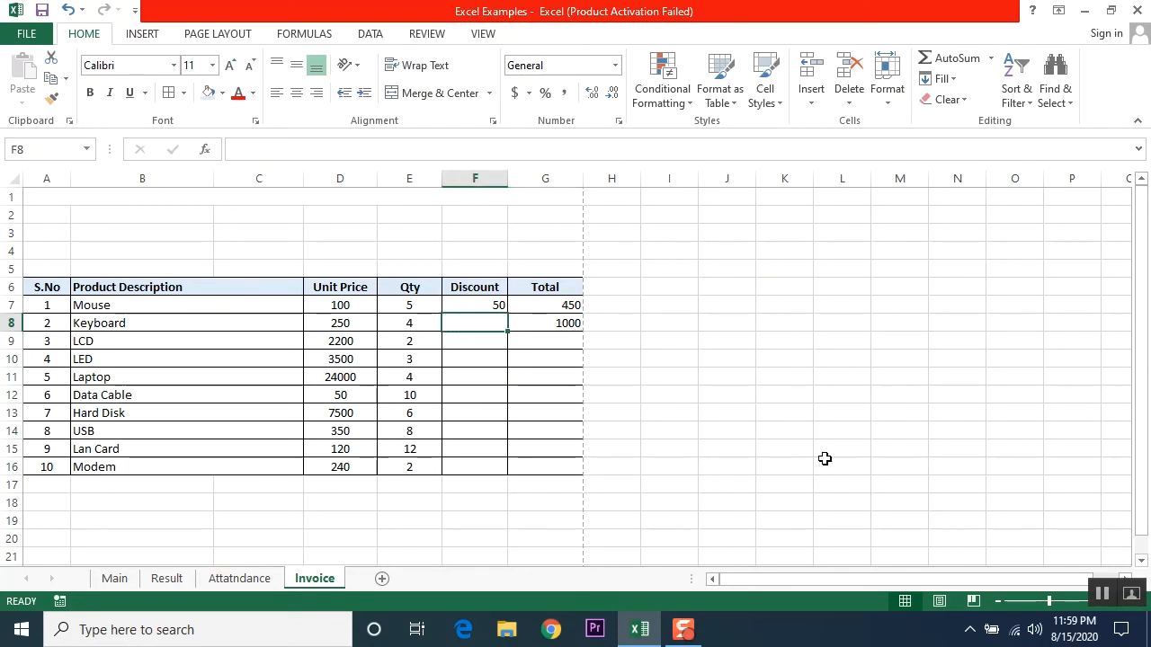
pyautogui.write('10')
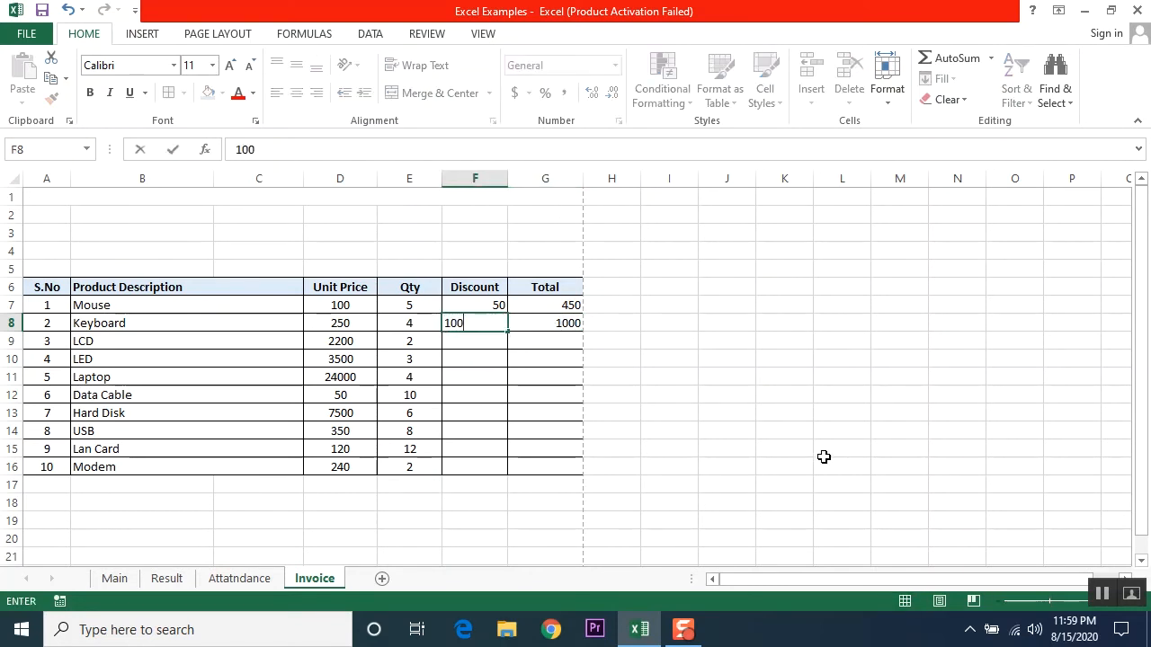
pyautogui.write('0')
pyautogui.press('Return')
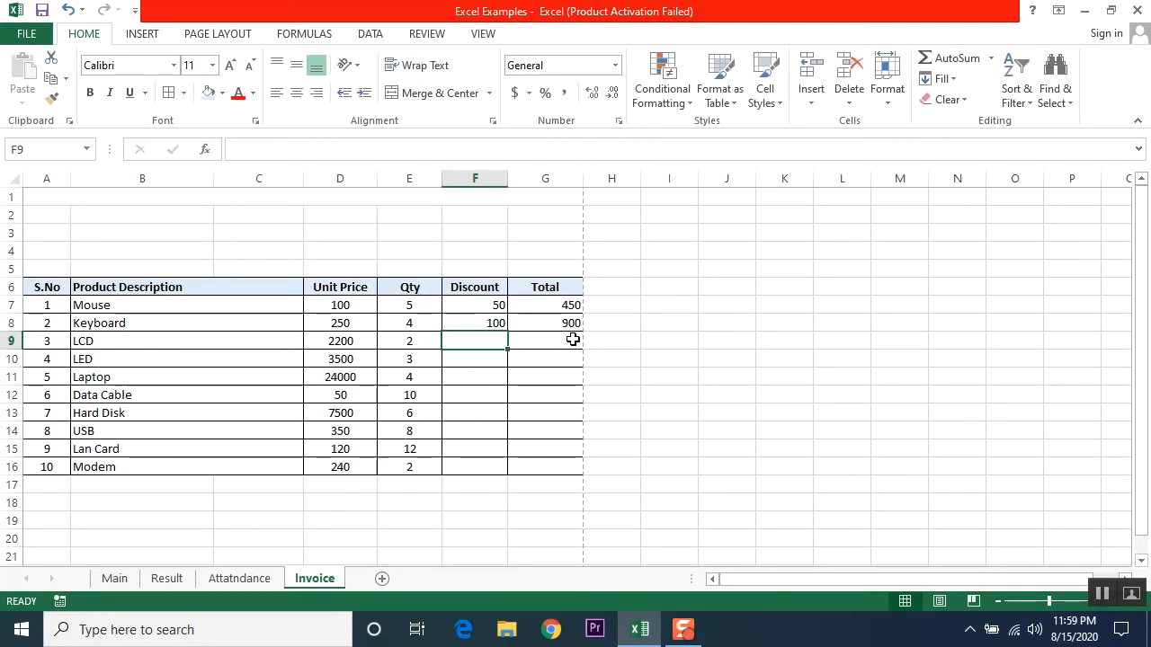
pyautogui.click(573, 320)
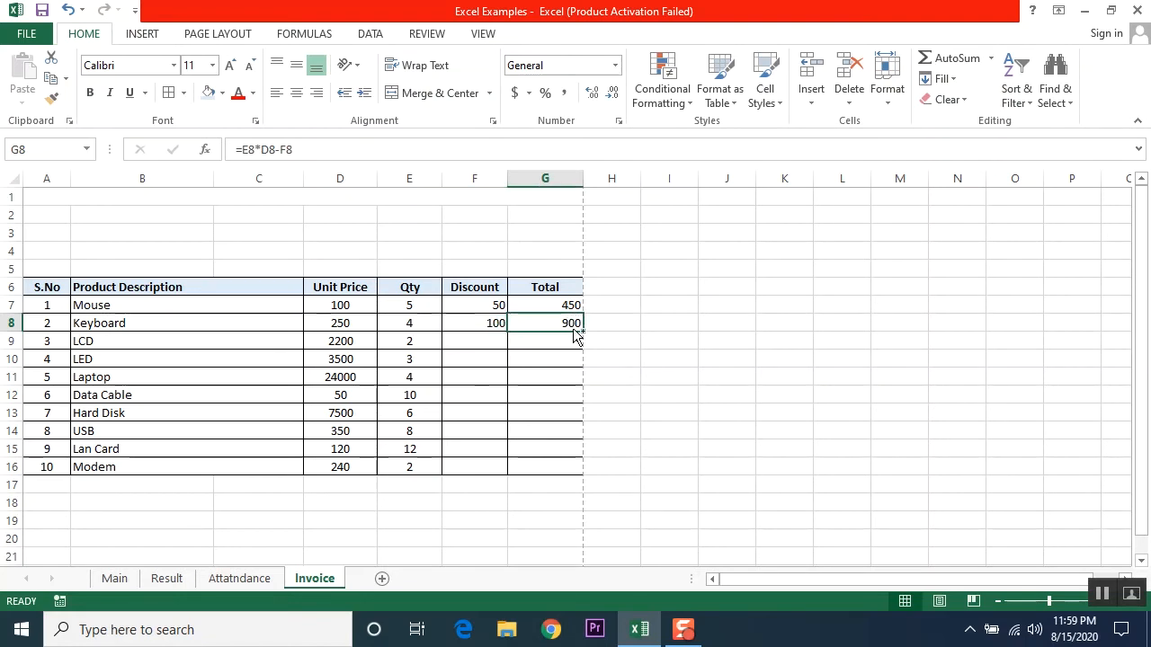
# Step: Copy the discounted Keyboard total formula down to G9:G16 for LCD through Modem
pyautogui.hotkey('ctrl', 'c')
pyautogui.press('Down')
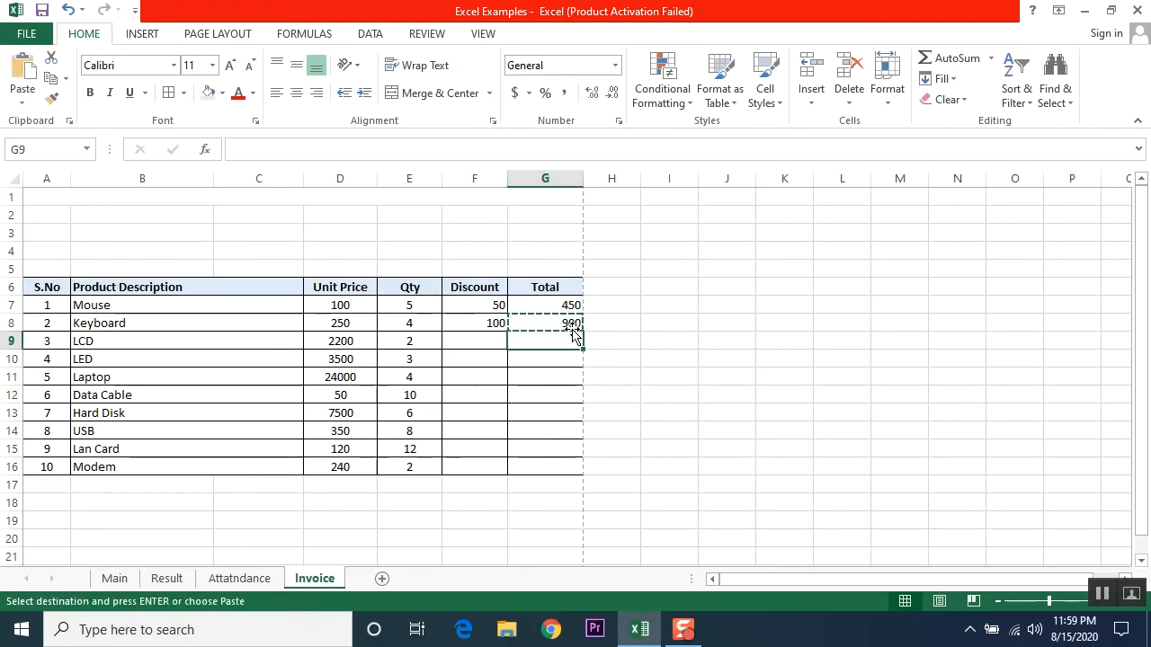
pyautogui.hotkey('shift', 'Down')
pyautogui.hotkey('shift', 'Down')
pyautogui.hotkey('shift', 'Down')
pyautogui.hotkey('shift', 'Down')
pyautogui.hotkey('shift', 'Down')
pyautogui.hotkey('shift', 'Down')
pyautogui.hotkey('shift', 'Down')
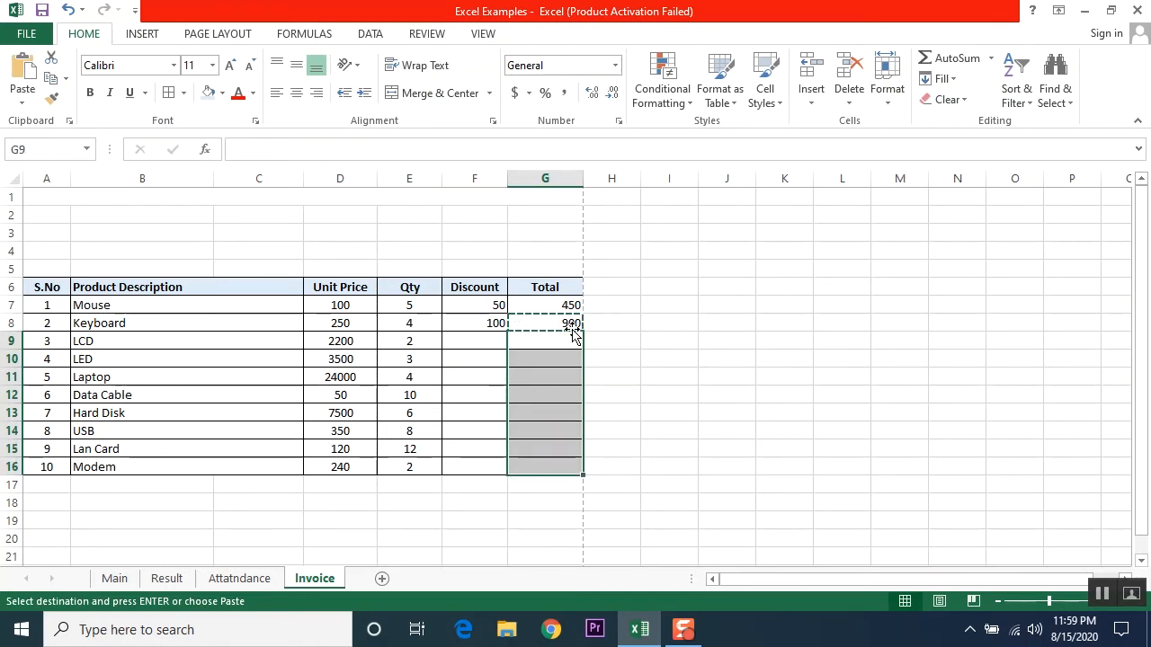
pyautogui.hotkey('ctrl', 'v')
pyautogui.click(502, 519)
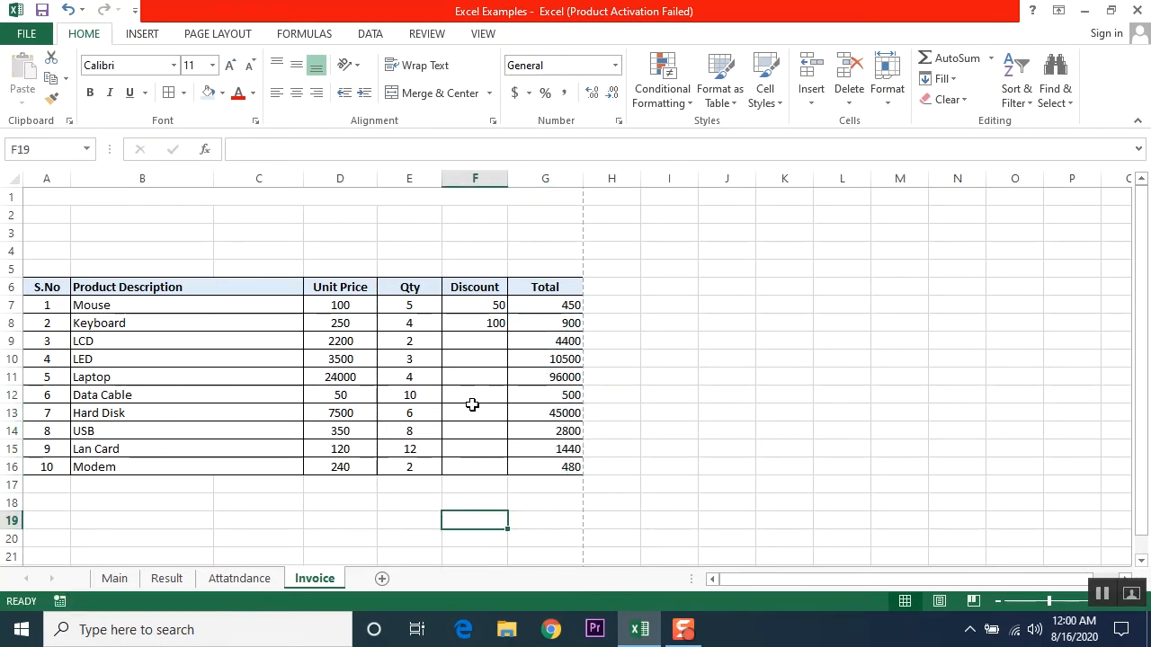
# Step: Fill F9:F16 with 0 discounts and centre the Discount and Total values F7:G16
pyautogui.click(472, 339)
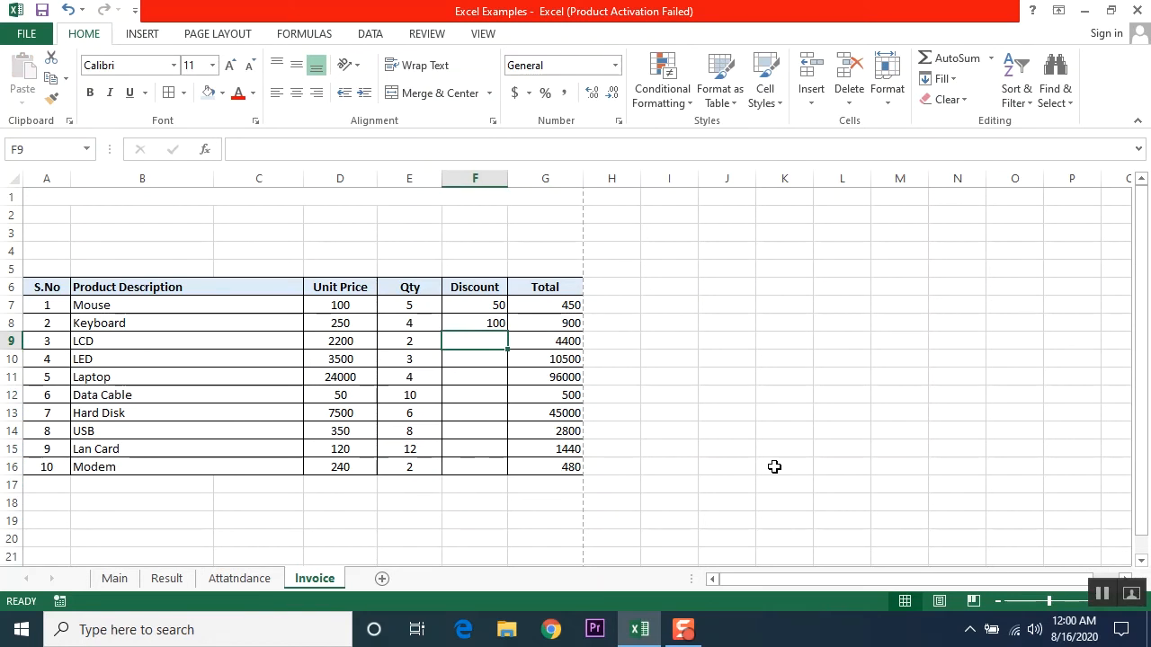
pyautogui.write('0')
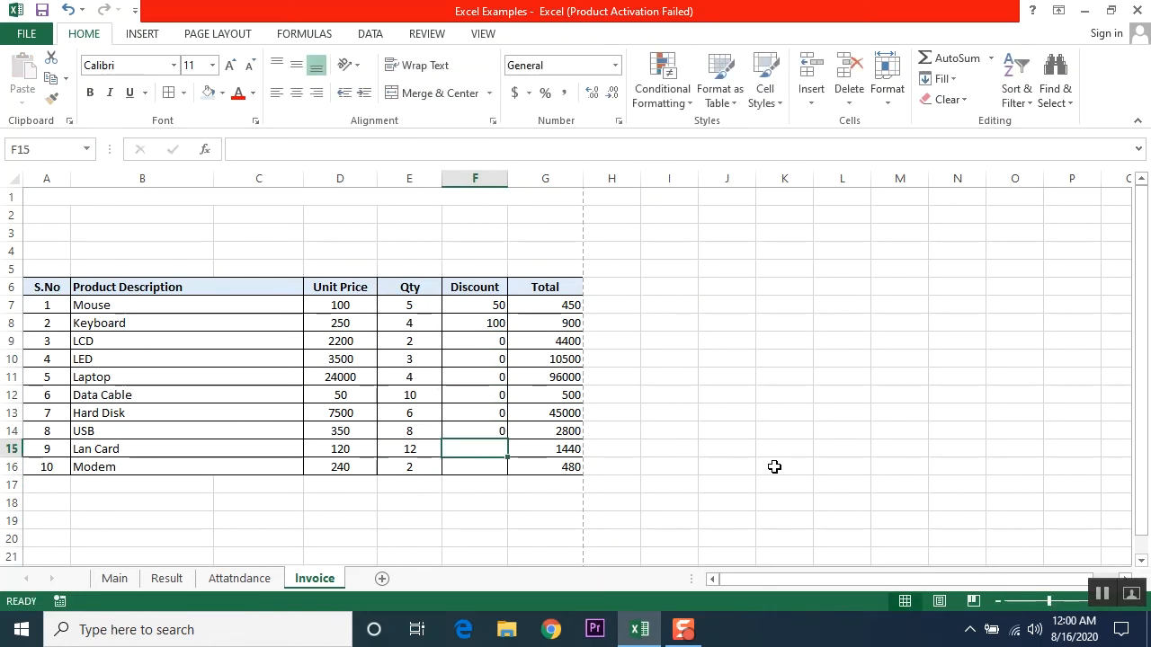
pyautogui.write(' 0 0 0 0 0 0 0')
pyautogui.press('Up')
pyautogui.press('Up')
pyautogui.moveTo(475, 306); pyautogui.dragTo(546, 468)
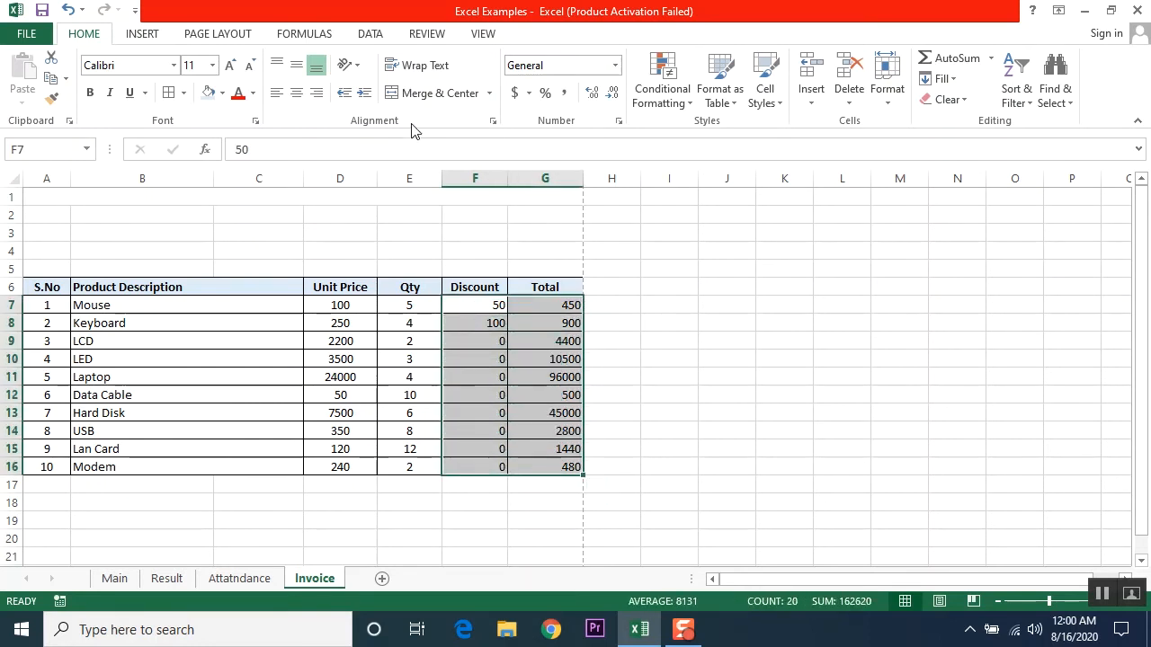
pyautogui.click(296, 94)
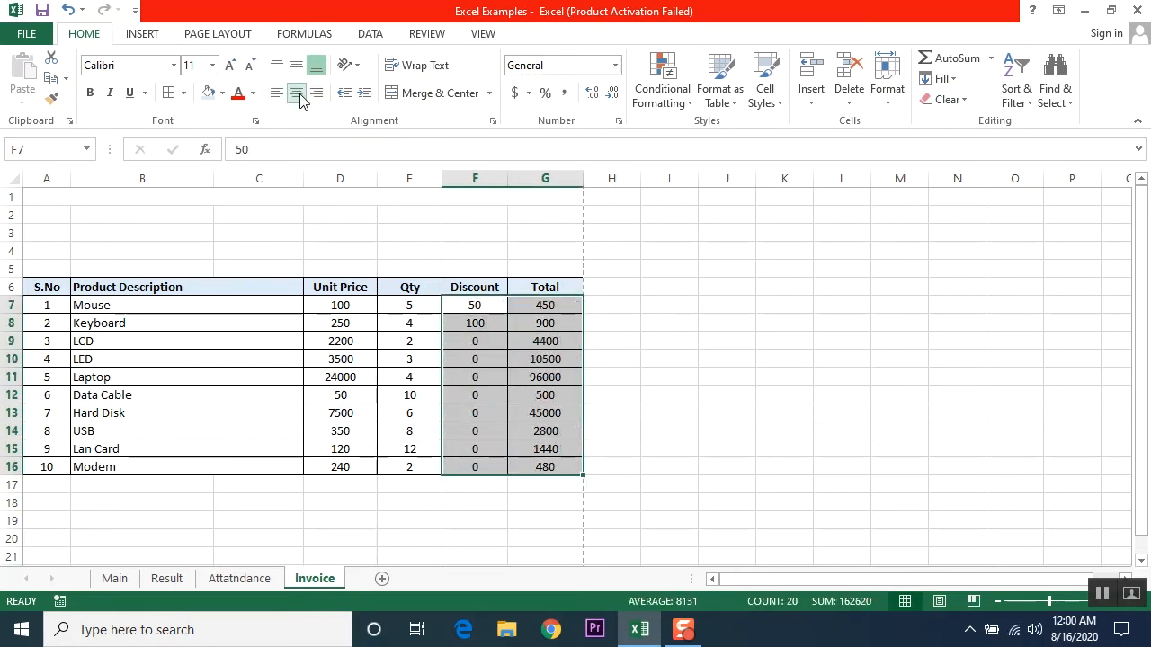
pyautogui.click(471, 486)
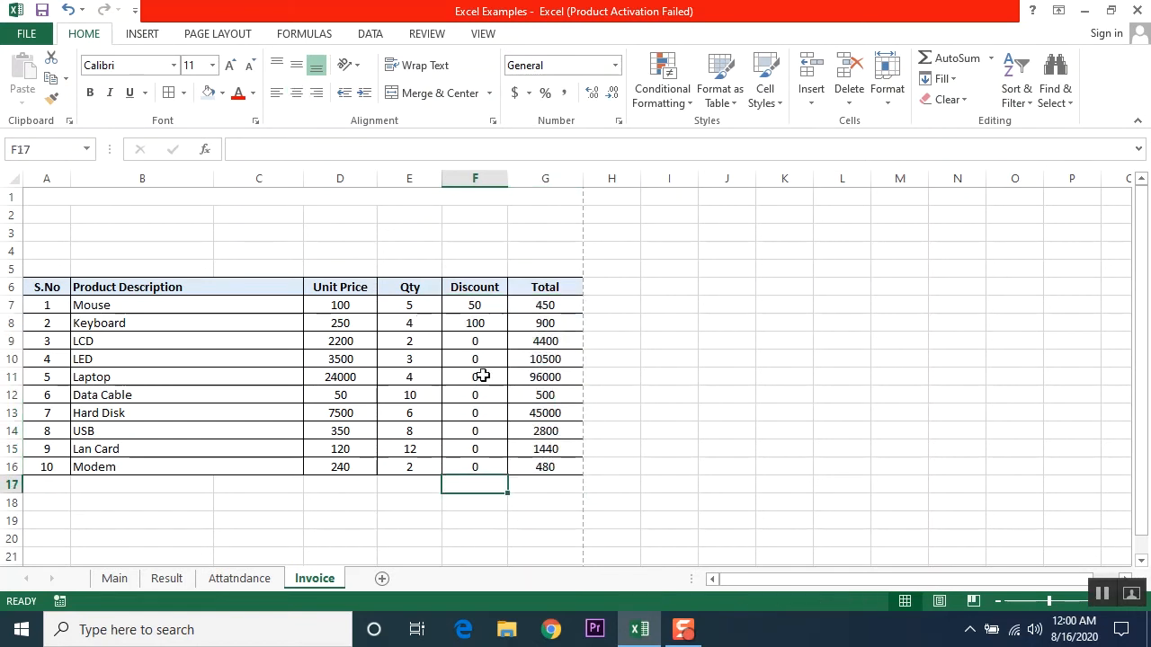
# Step: Enter discounts of 400 in F9 for LCD and 500 in F10 for LED
pyautogui.click(537, 343)
pyautogui.click(480, 340)
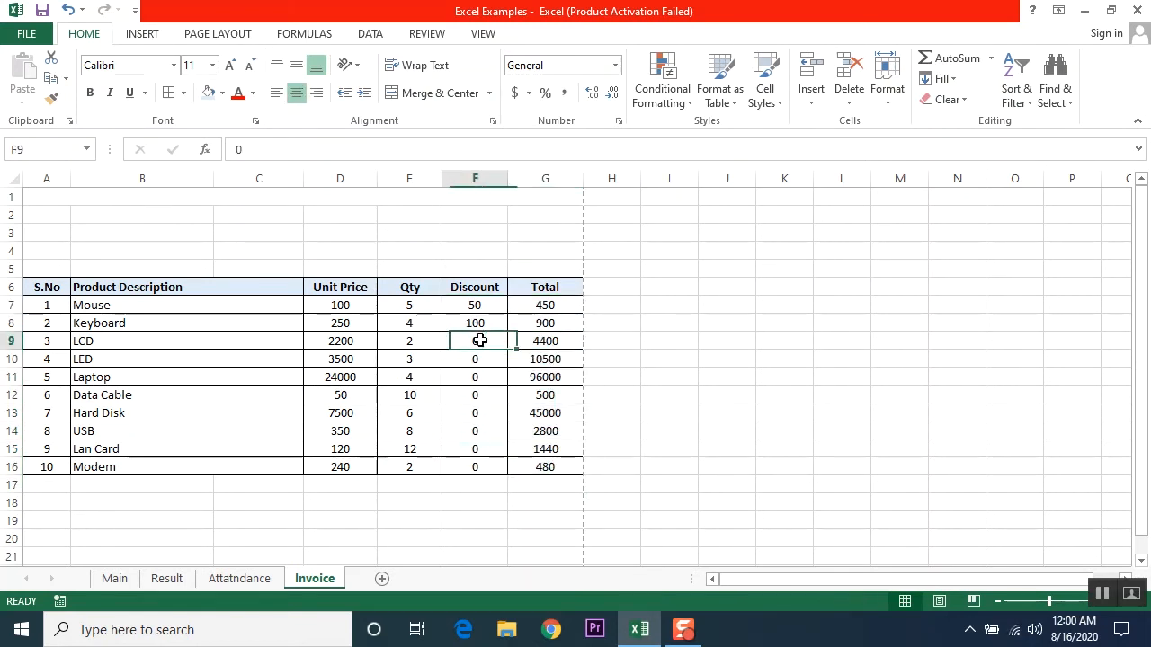
pyautogui.write('400')
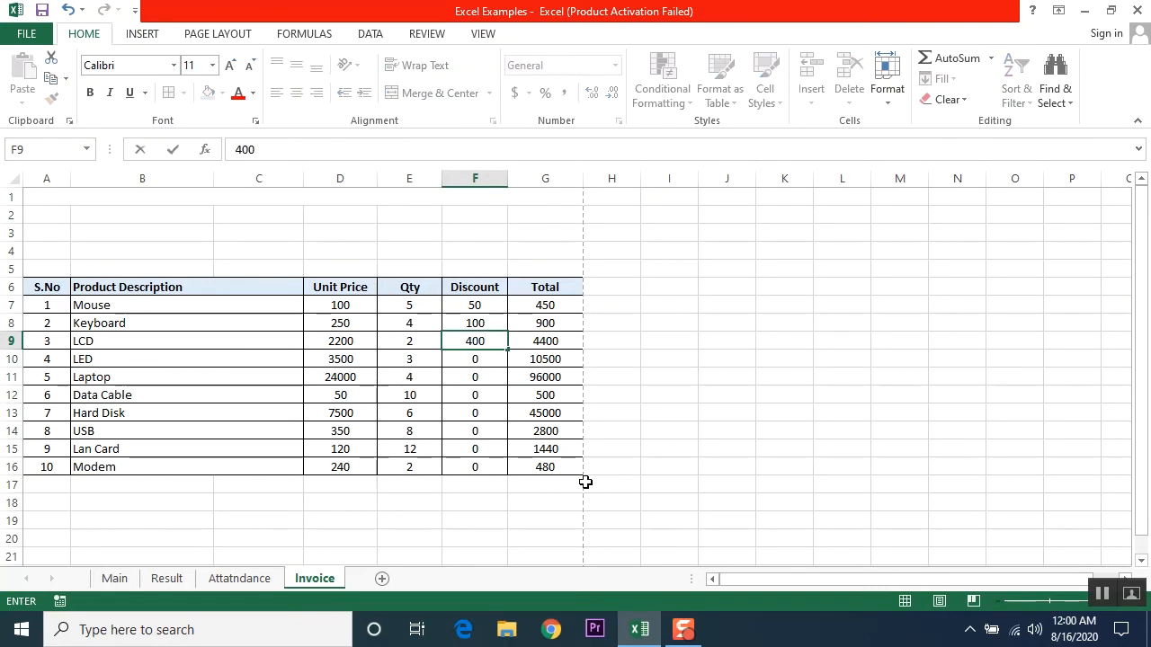
pyautogui.press('Return')
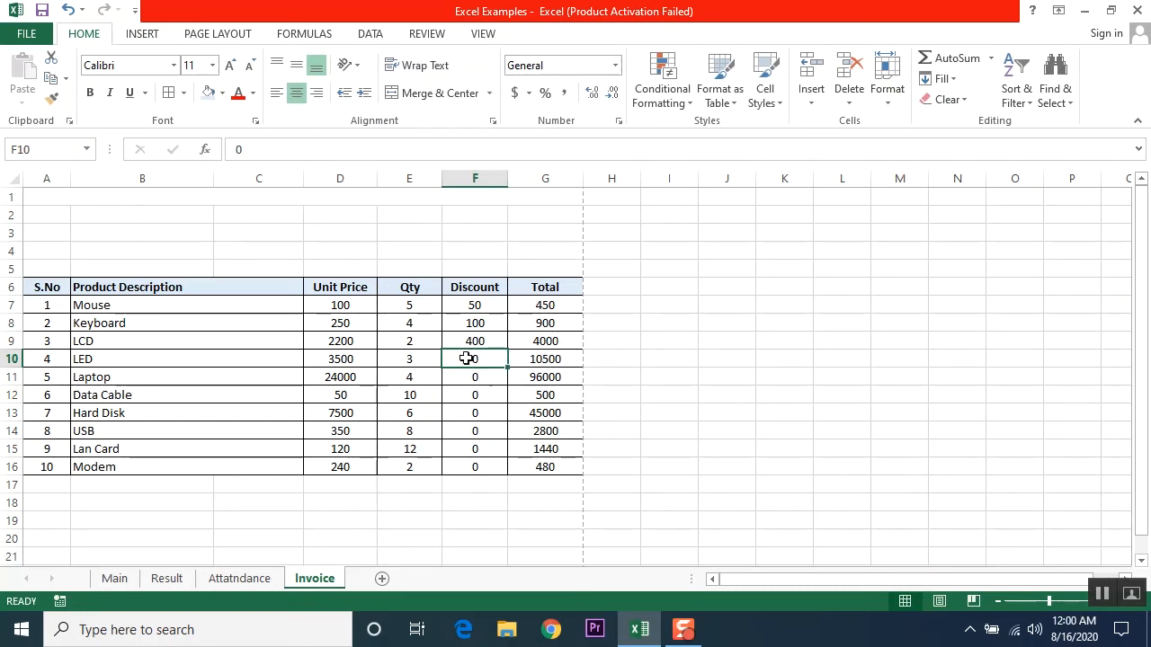
pyautogui.write('500')
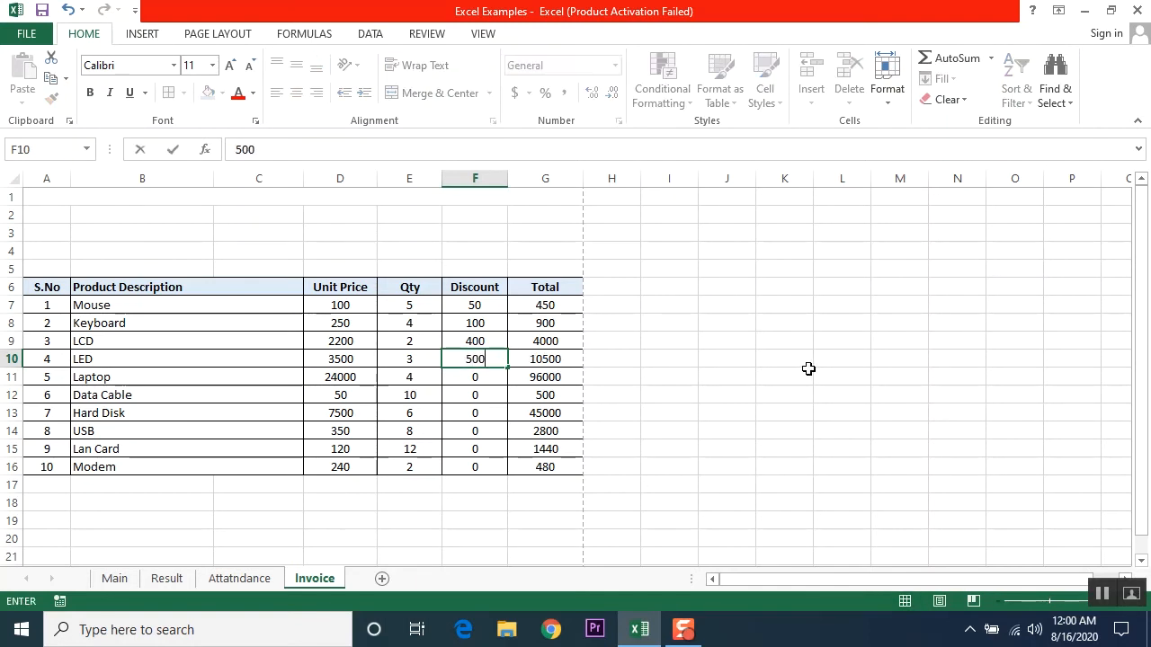
pyautogui.press('Return')
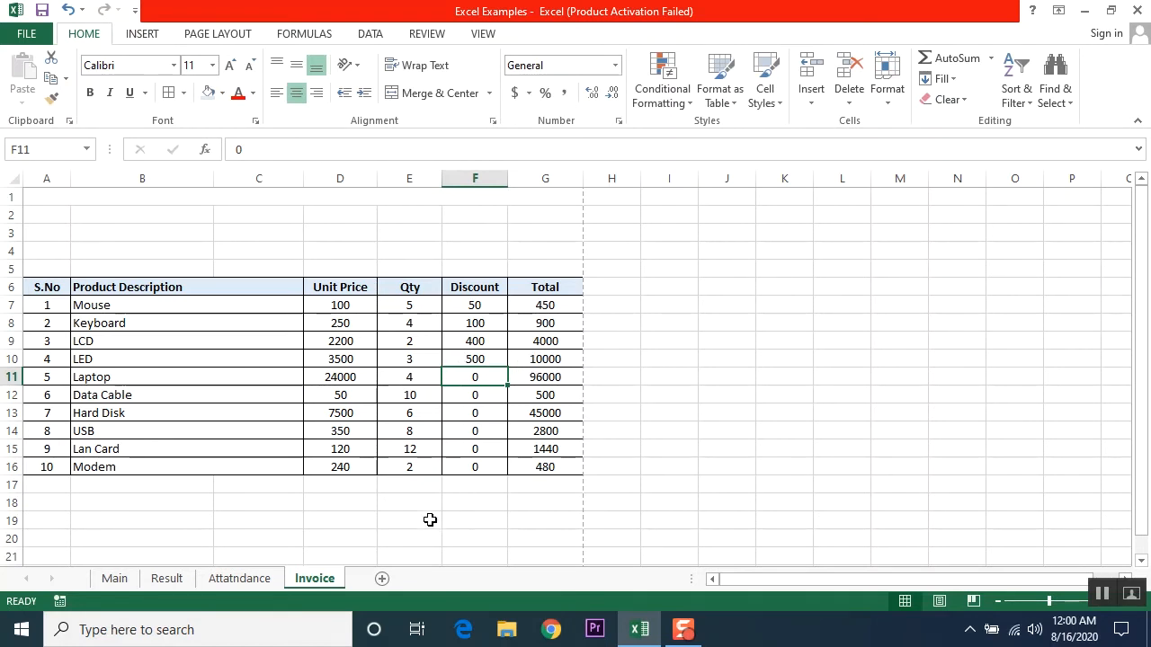
# Step: Inspect the rows above the table and the merged title cell's extent into column H
pyautogui.scroll(-4, 411, 519)
pyautogui.scroll(2, 409, 514)
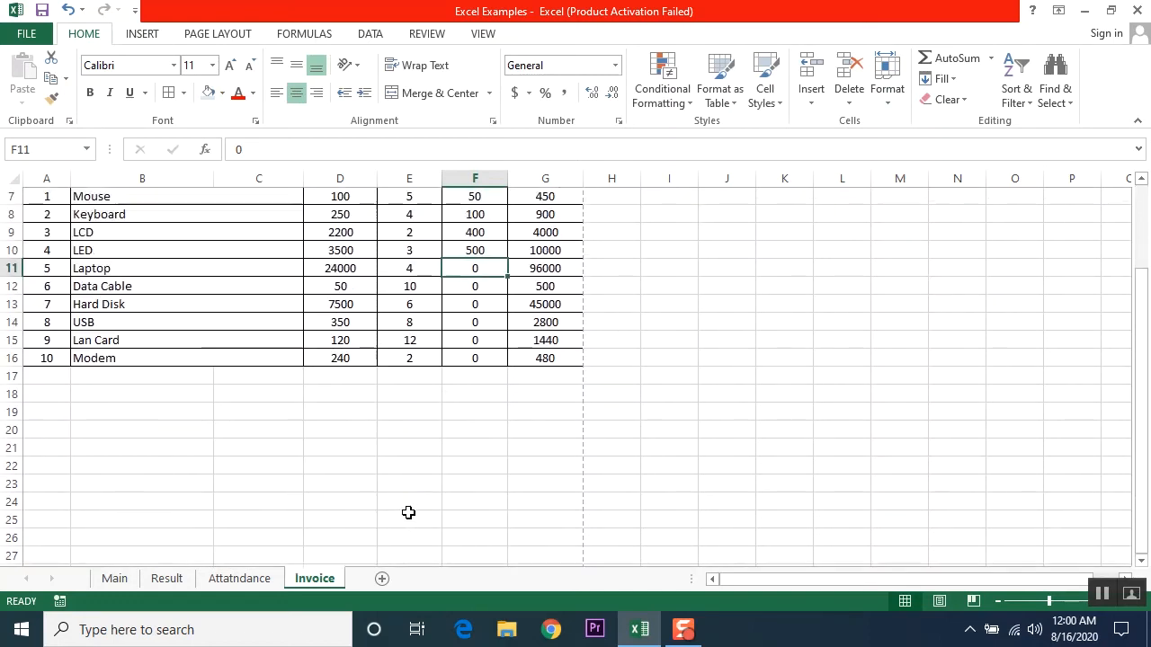
pyautogui.scroll(-1, 408, 512)
pyautogui.scroll(3, 409, 503)
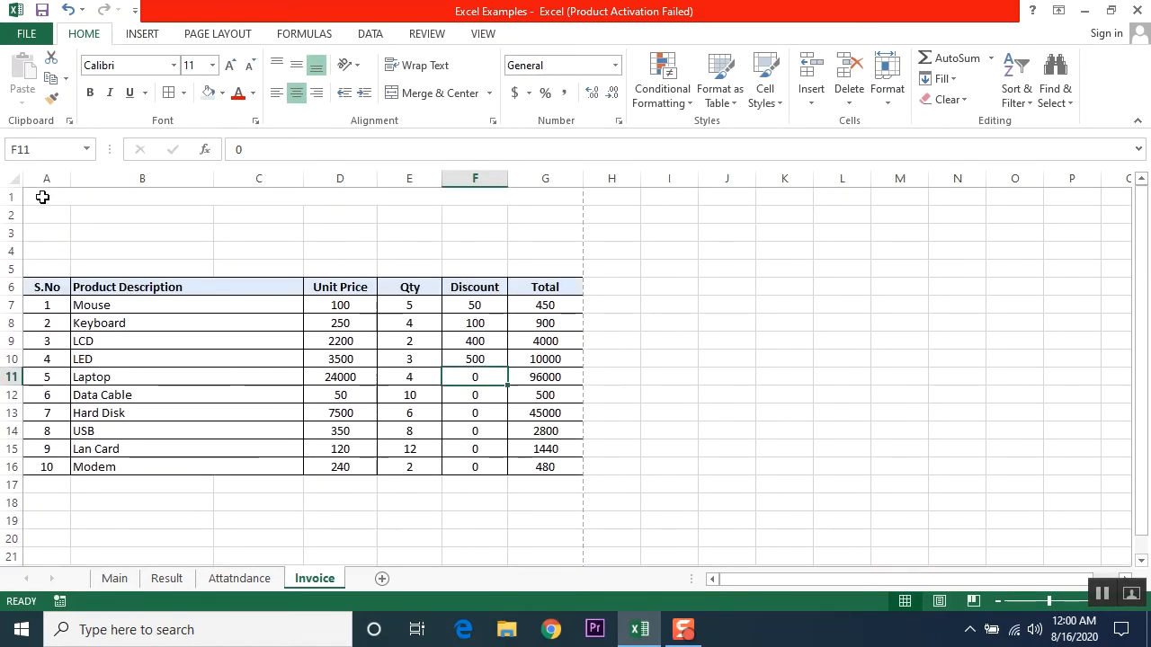
pyautogui.moveTo(42, 197); pyautogui.dragTo(376, 252)
pyautogui.click(752, 317)
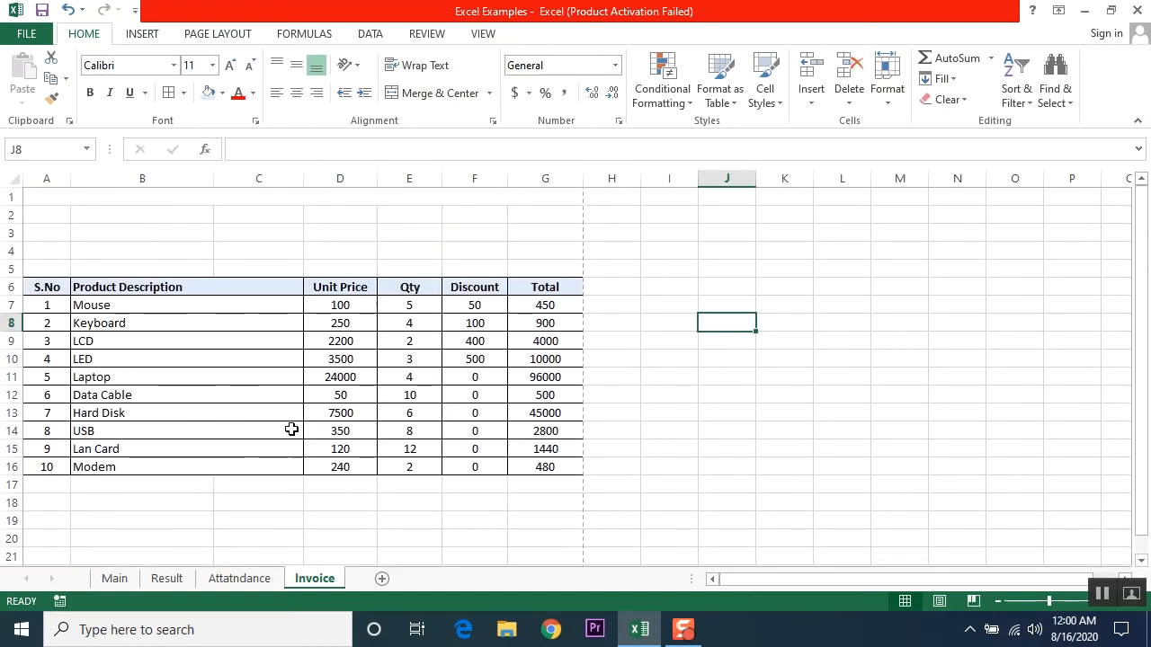
pyautogui.click(73, 198)
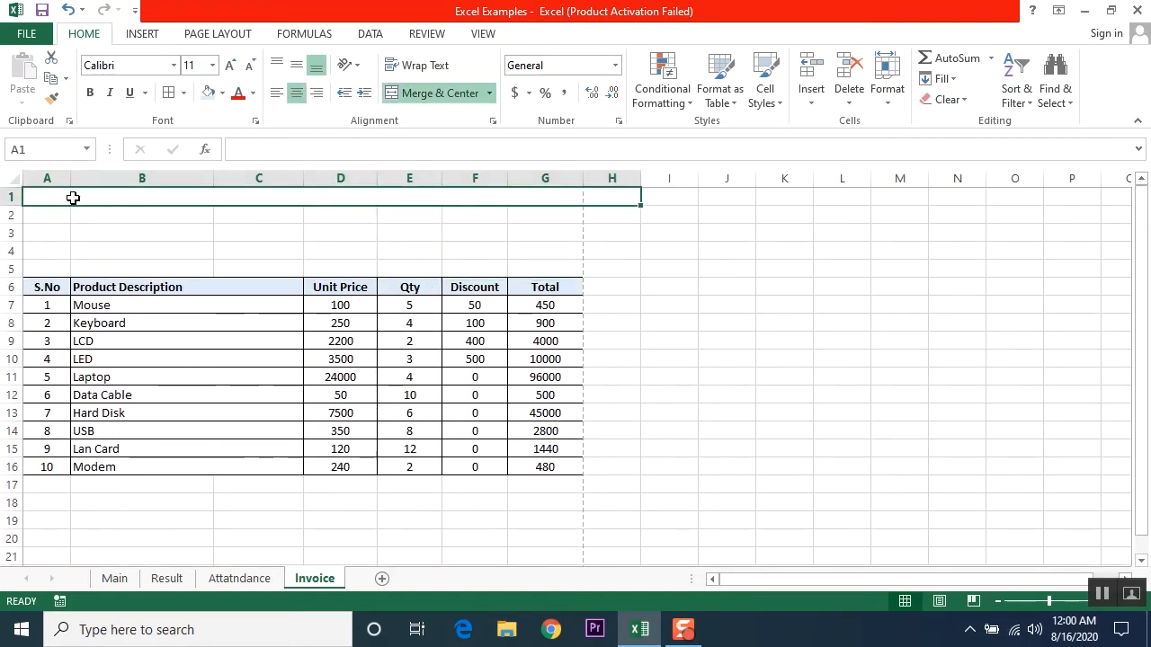
pyautogui.click(613, 178)
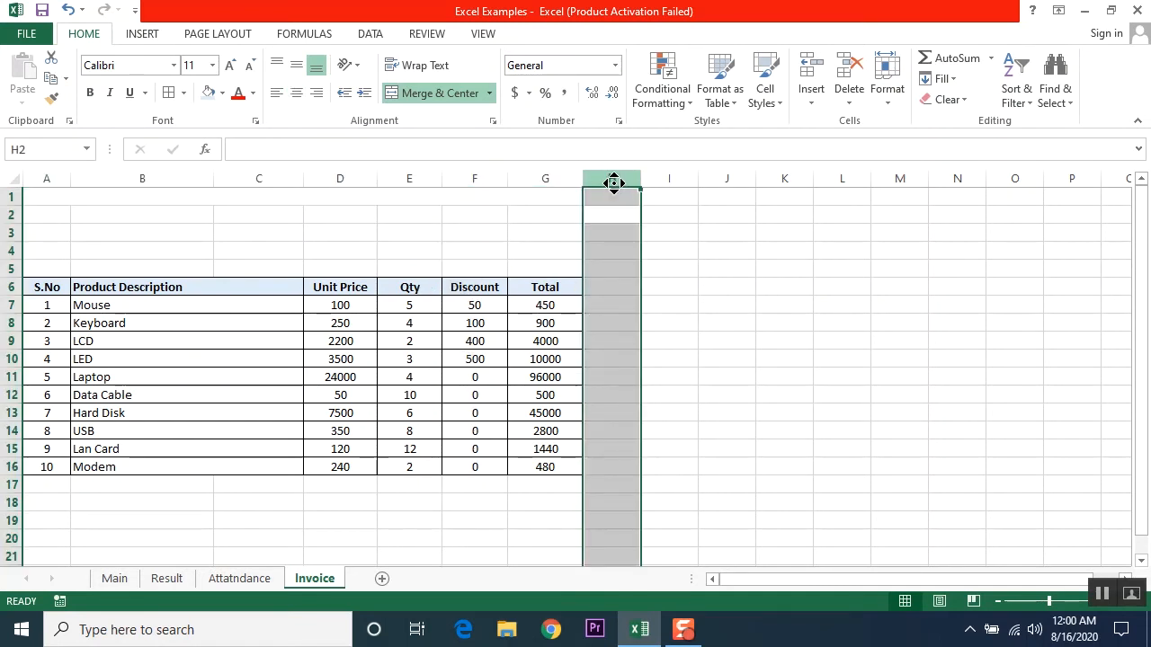
pyautogui.scroll(-1, 613, 189)
pyautogui.click(836, 305)
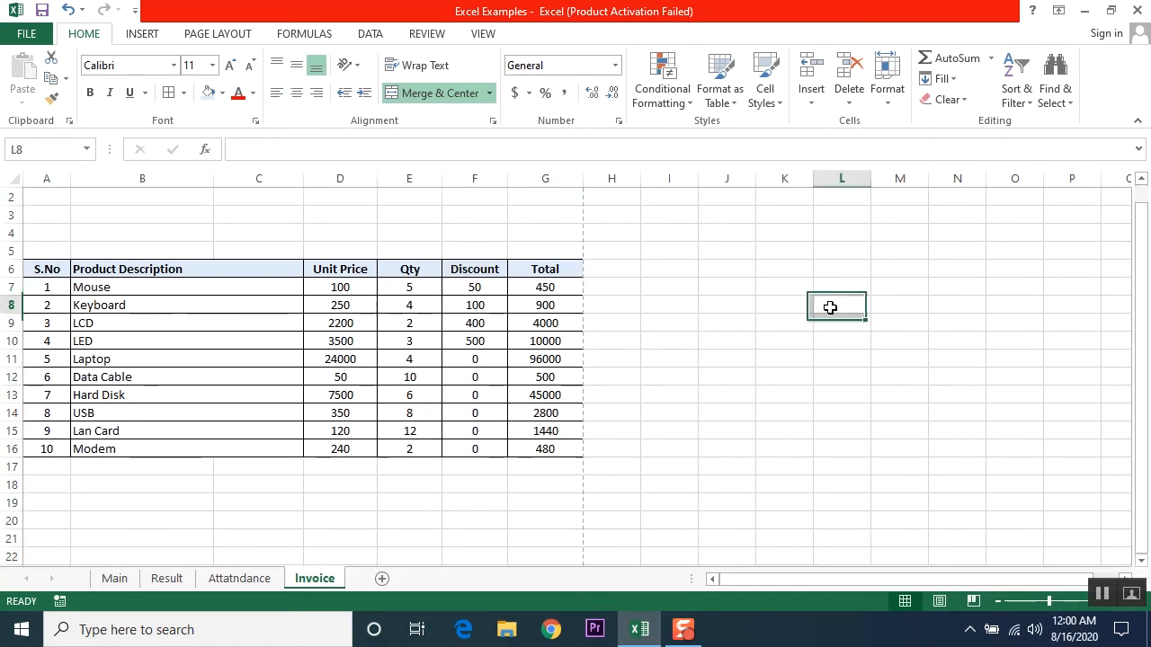
pyautogui.click(544, 210)
pyautogui.scroll(1, 303, 221)
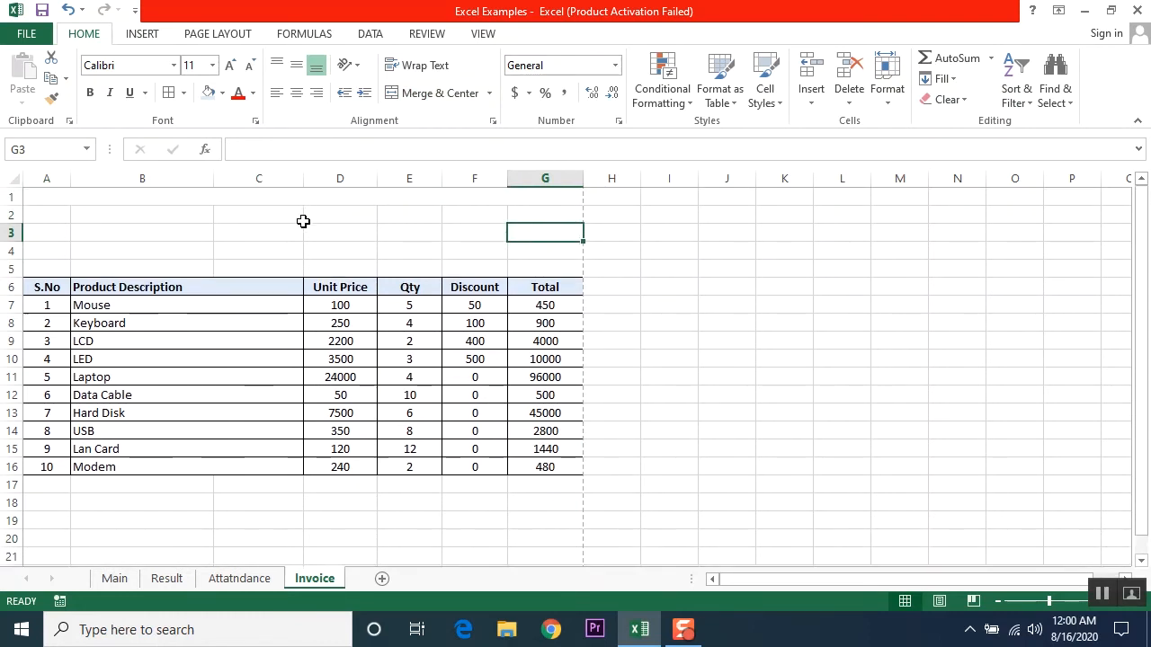
pyautogui.click(567, 195)
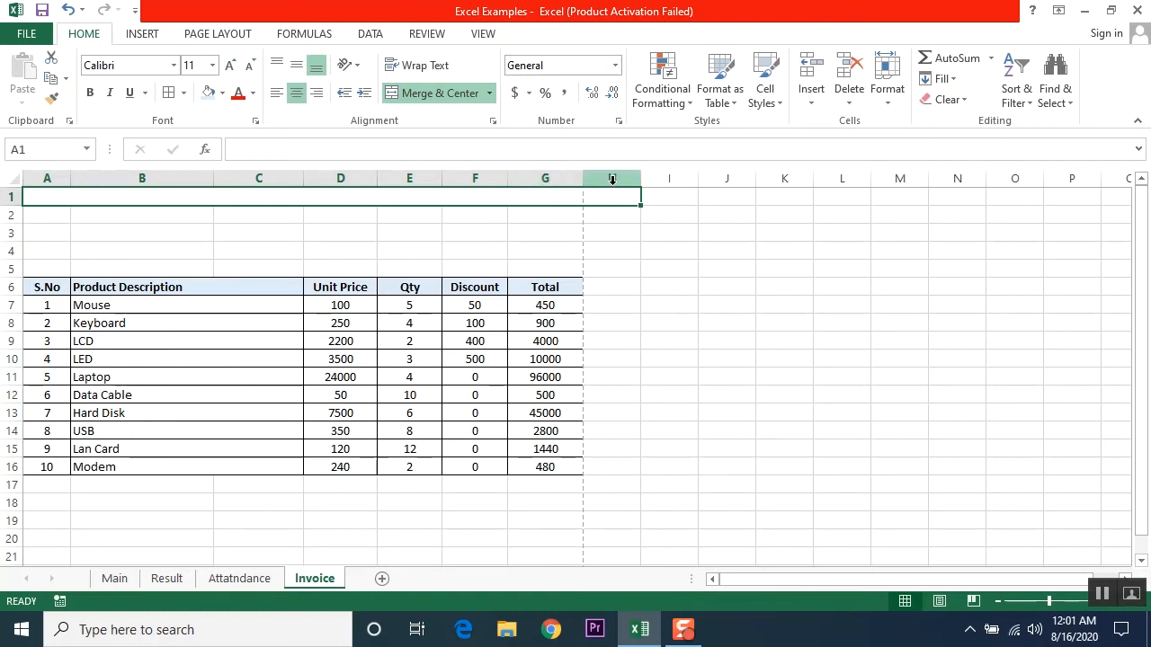
# Step: Delete column H so the merged title A1 spans only columns A to G
pyautogui.click(612, 177)
pyautogui.rightClick(612, 177)
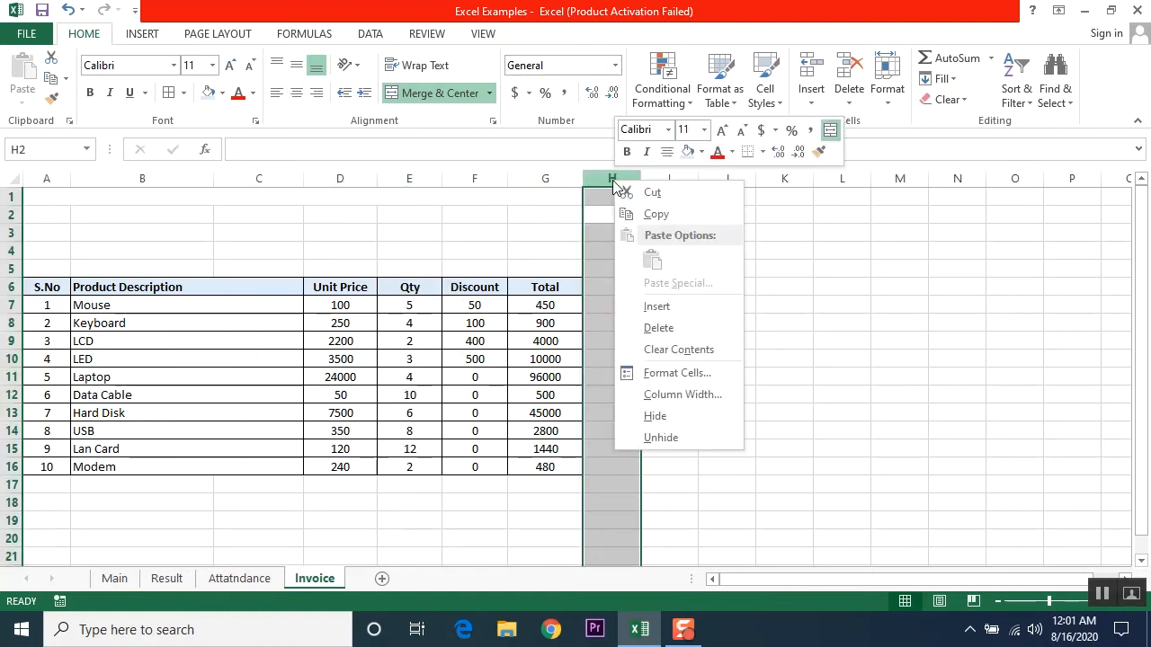
pyautogui.click(673, 329)
pyautogui.click(703, 316)
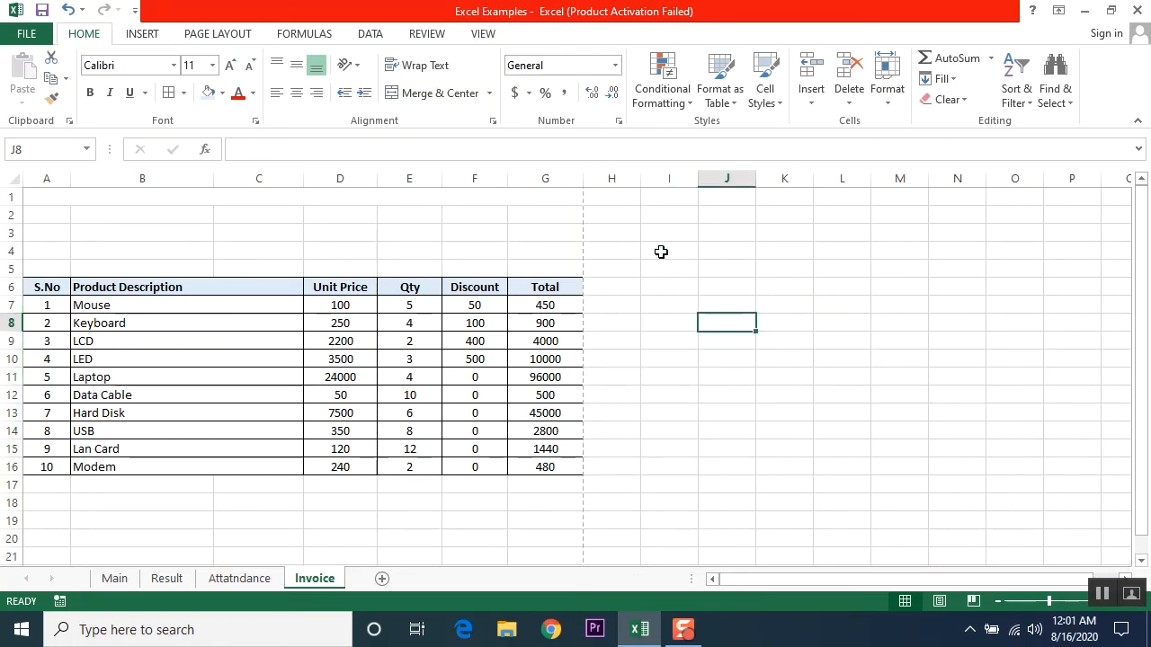
pyautogui.click(532, 198)
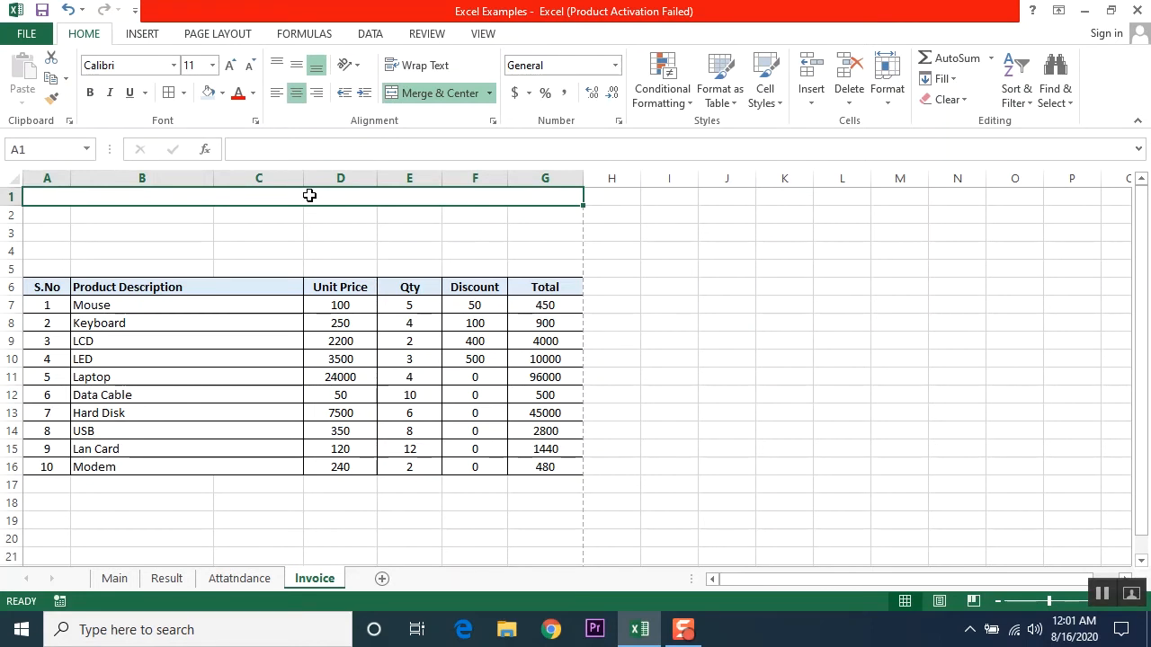
# Step: Enter the title 'ABC COMPUTERS SERVICES' in the merged top cell
pyautogui.write('ABC COM')
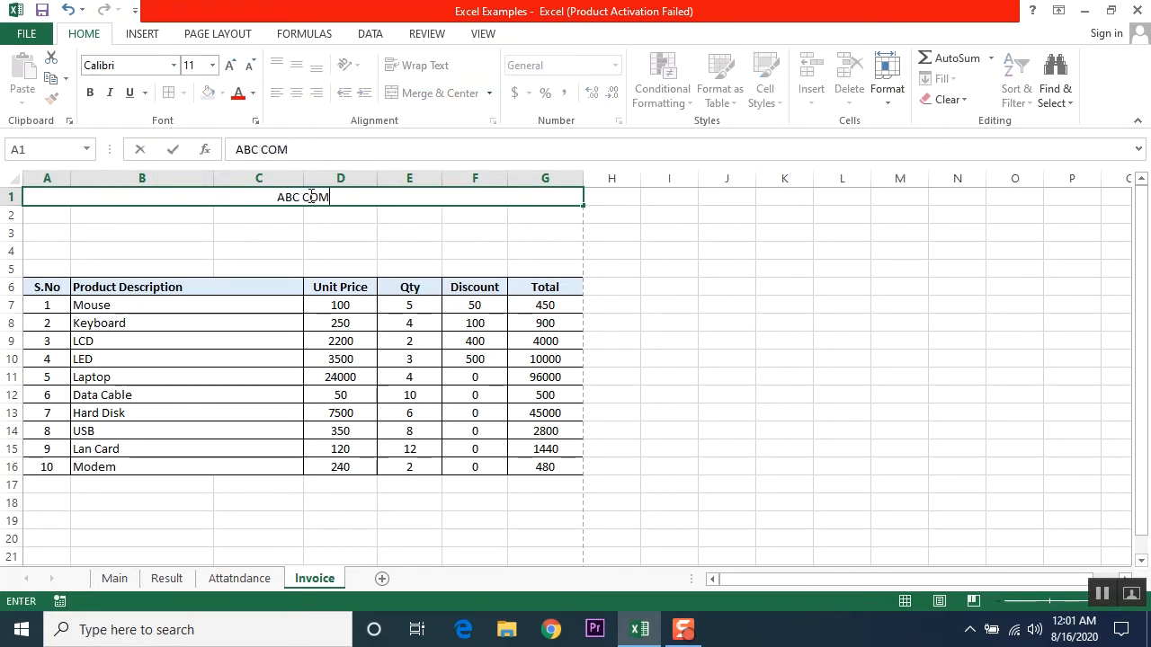
pyautogui.write('PUTERS')
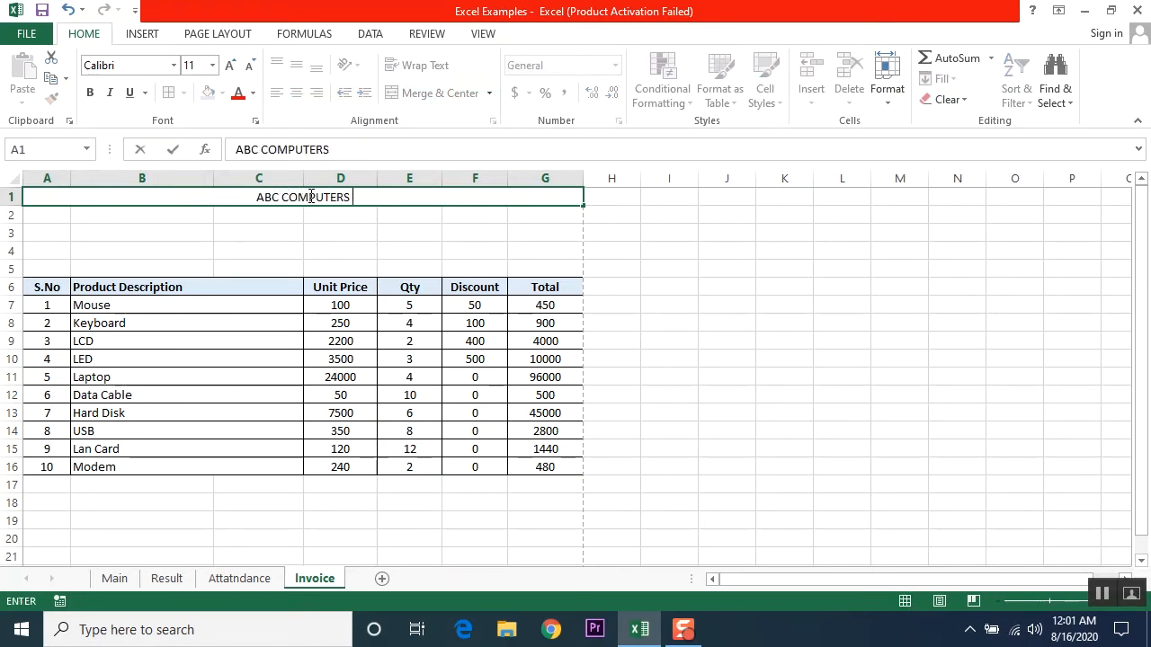
pyautogui.write(' SERVICES')
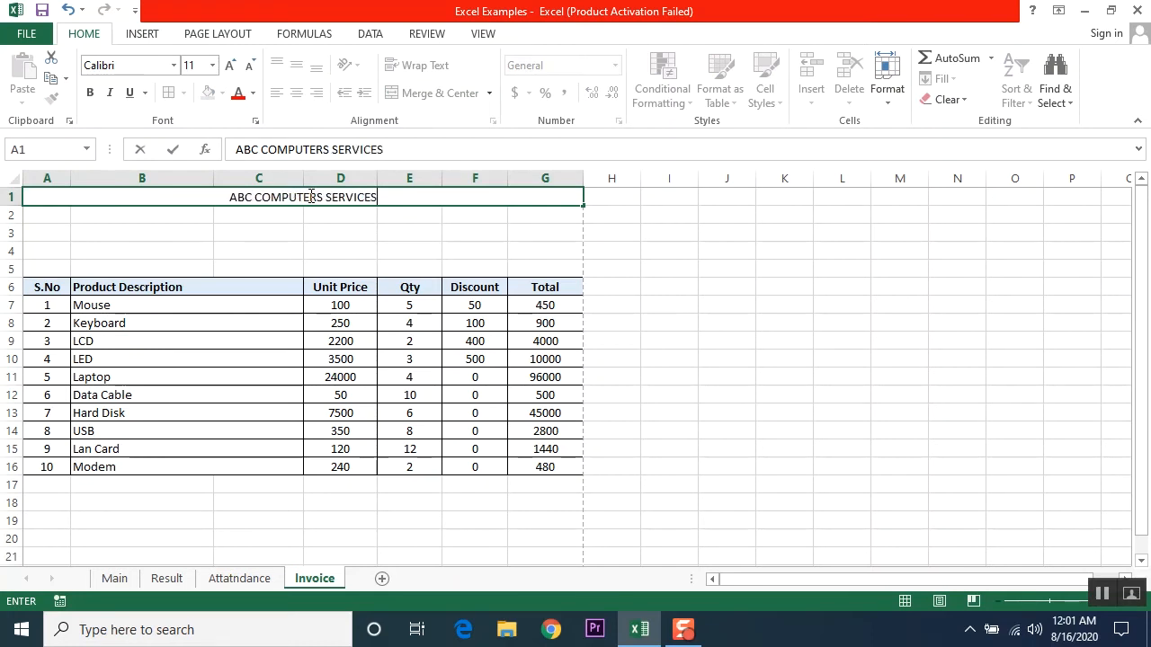
pyautogui.press('Return')
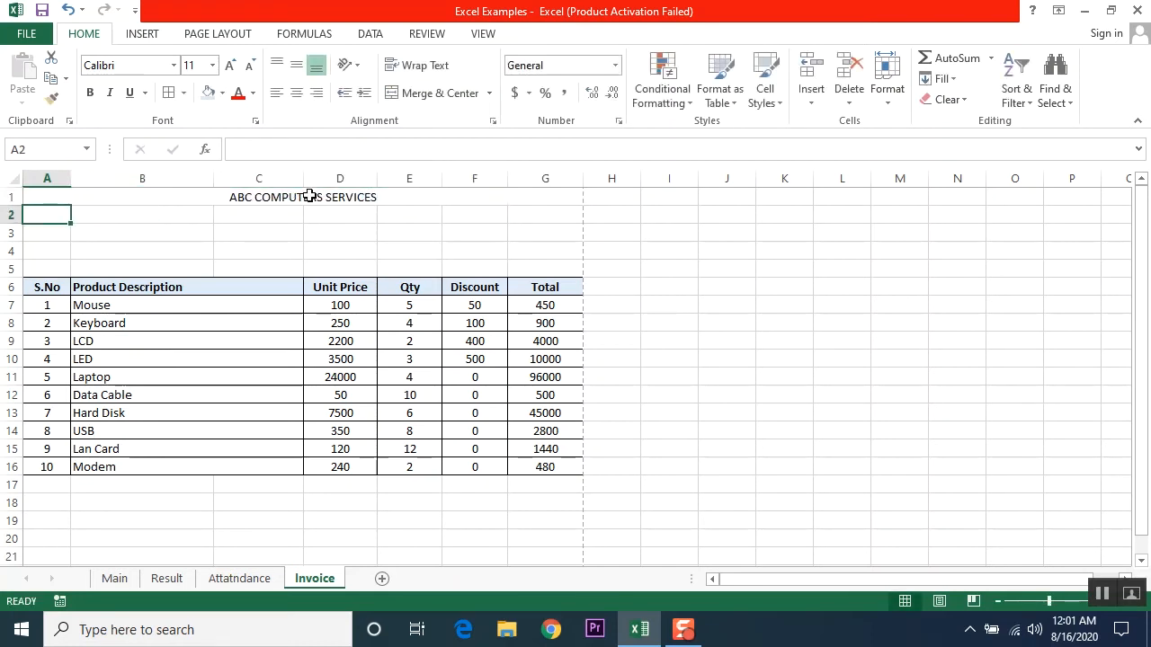
pyautogui.click(307, 196)
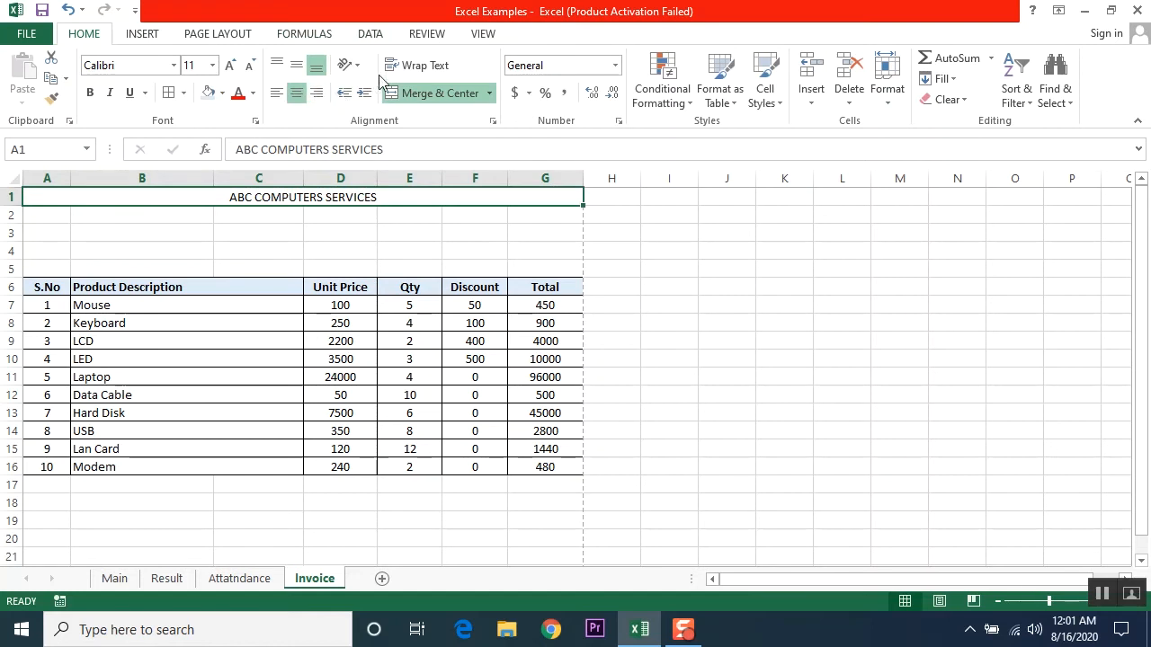
# Step: Format the title at 18 point in Adobe Gothic Std B with a light blue fill
pyautogui.click(230, 66)
pyautogui.click(230, 65)
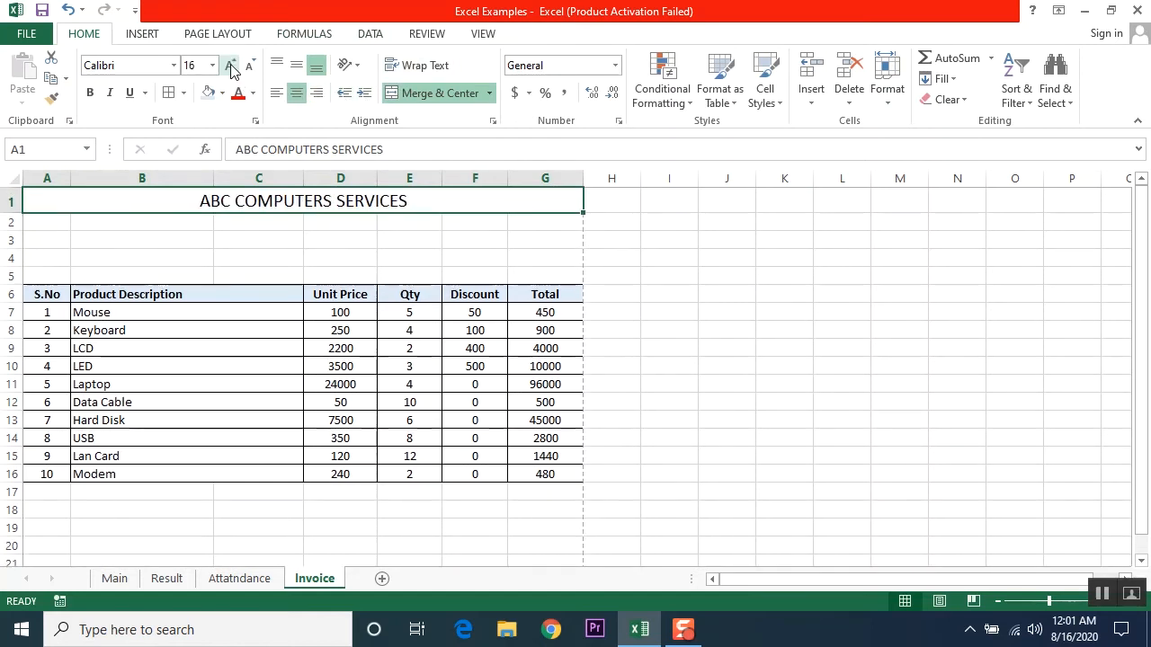
pyautogui.click(230, 66)
pyautogui.click(230, 66)
pyautogui.click(223, 93)
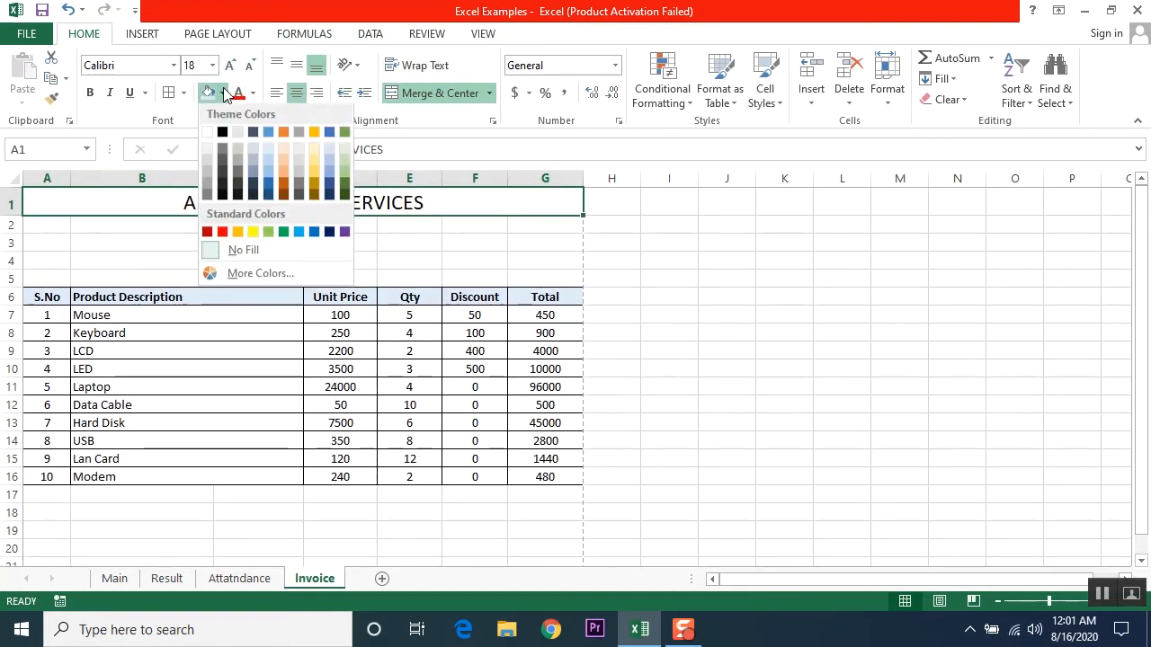
pyautogui.click(268, 180)
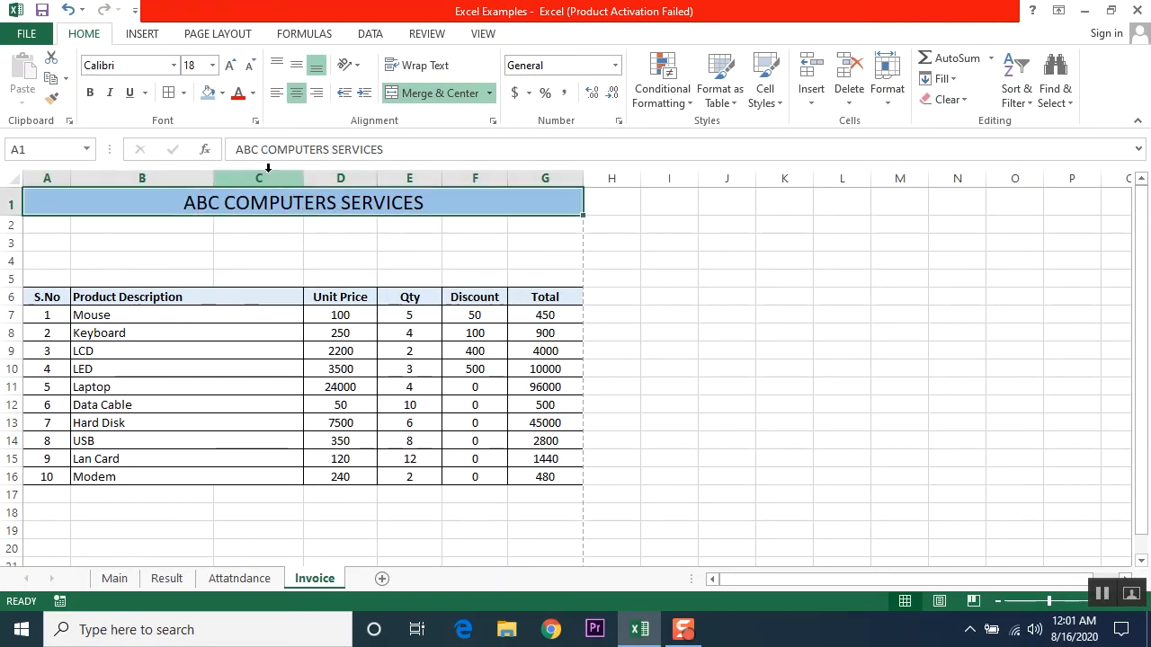
pyautogui.click(173, 65)
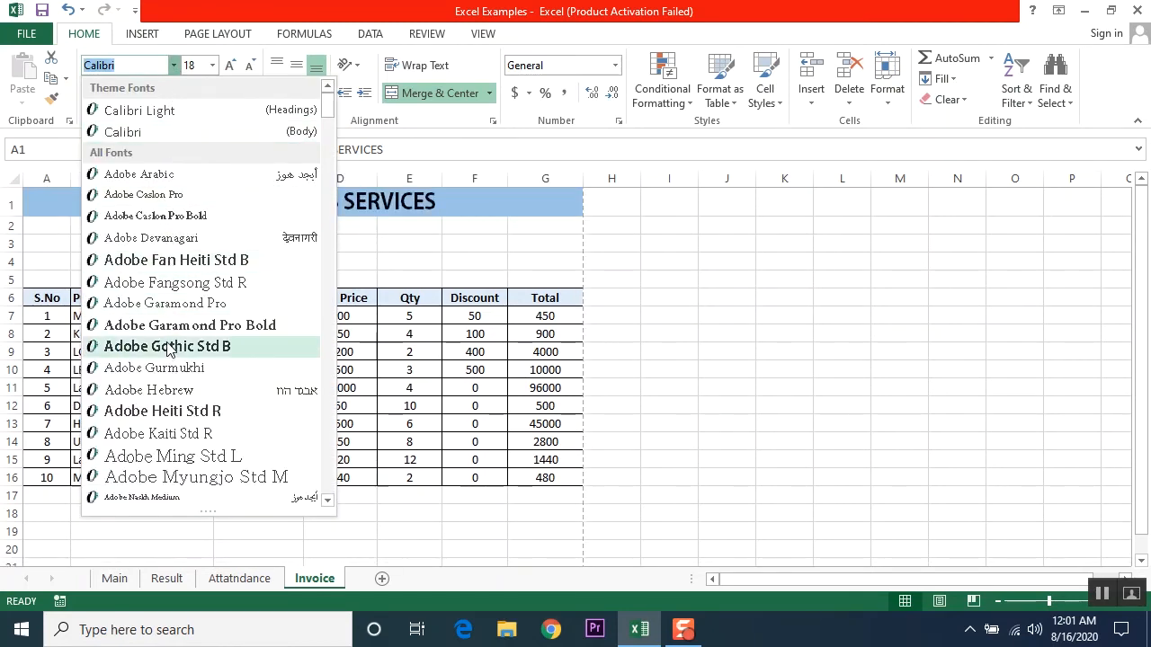
pyautogui.click(168, 347)
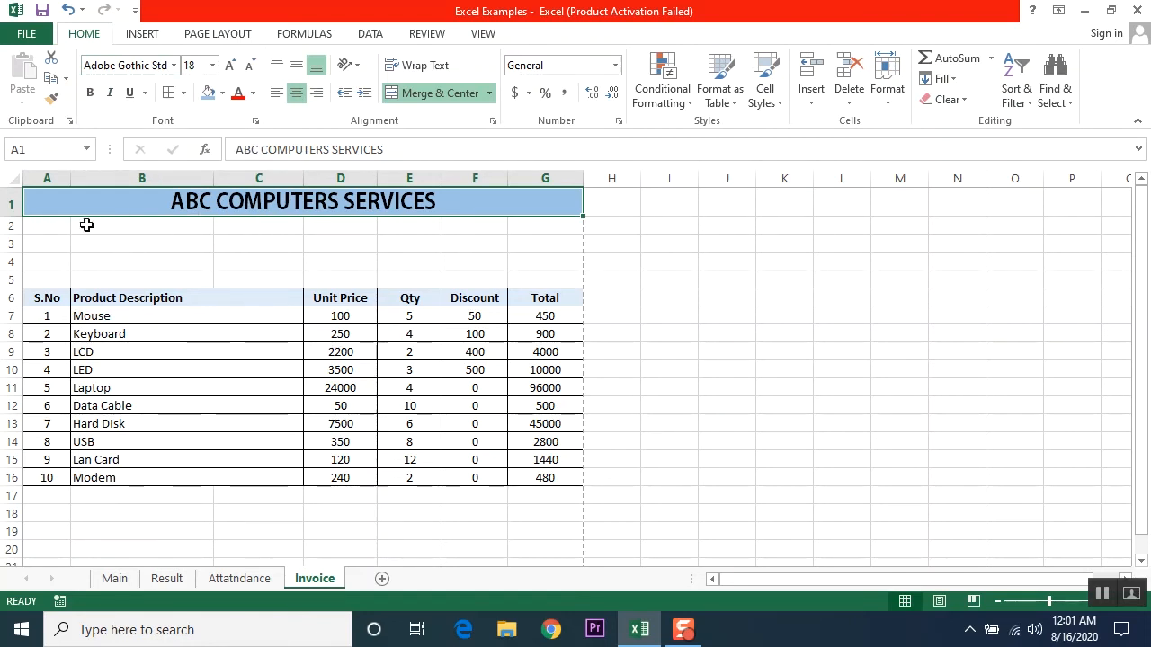
# Step: Enter 'Date: 15/08/2020' in cell A4
pyautogui.click(40, 264)
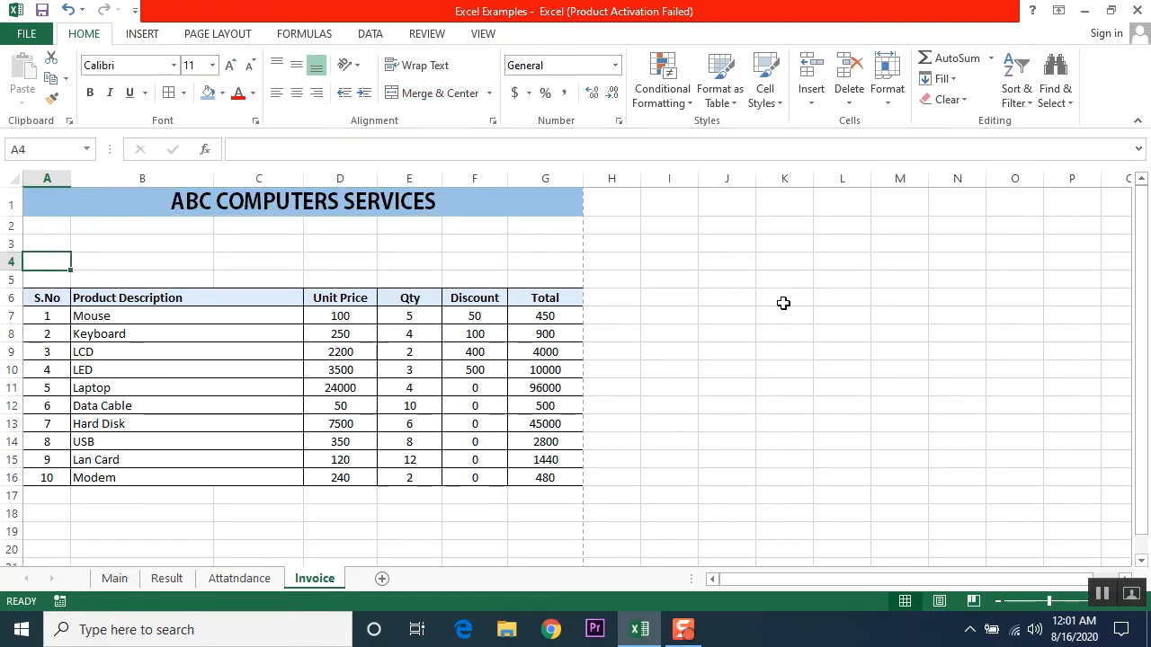
pyautogui.write('Da')
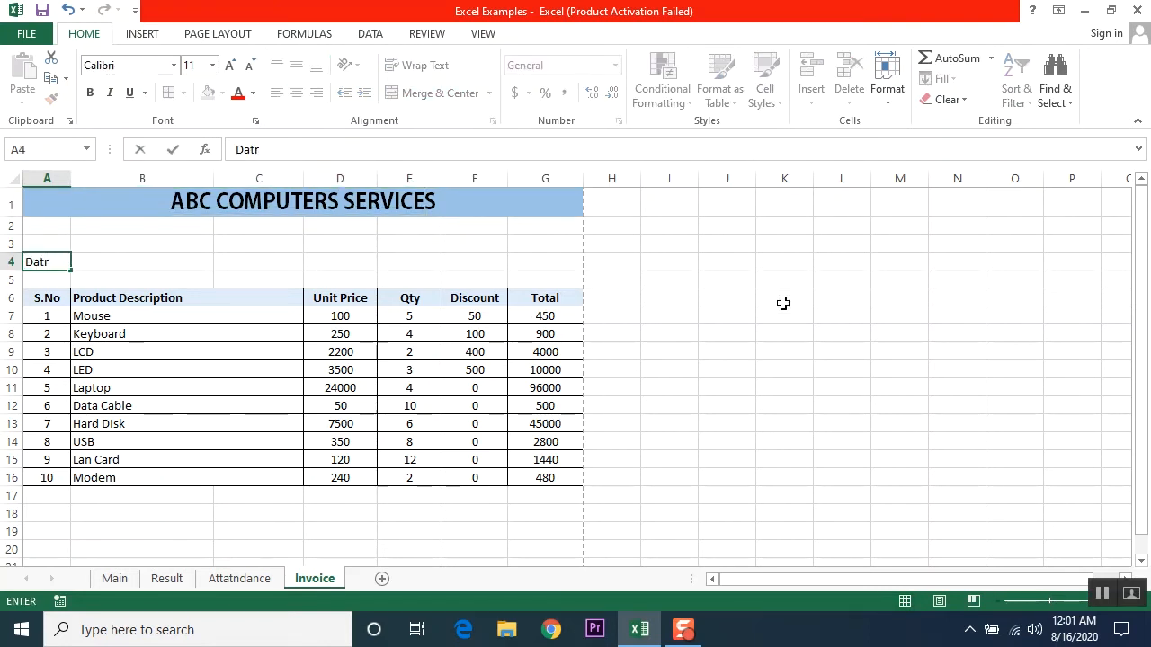
pyautogui.write('tr')
pyautogui.press('BackSpace')
pyautogui.write('e')
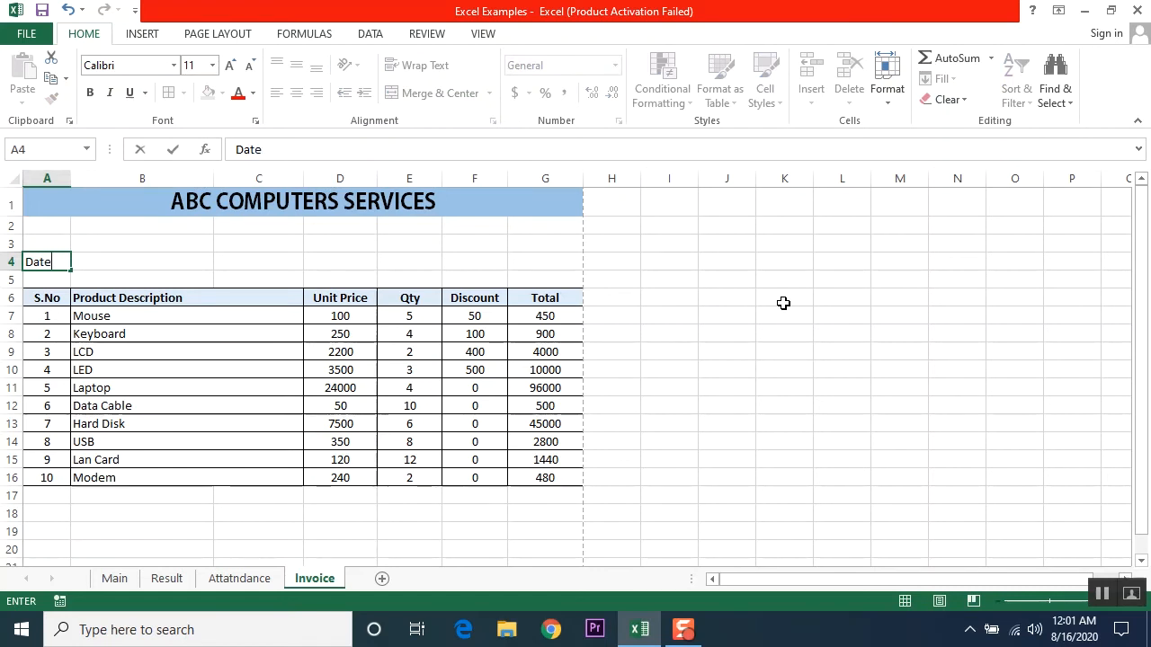
pyautogui.write(':15/08/')
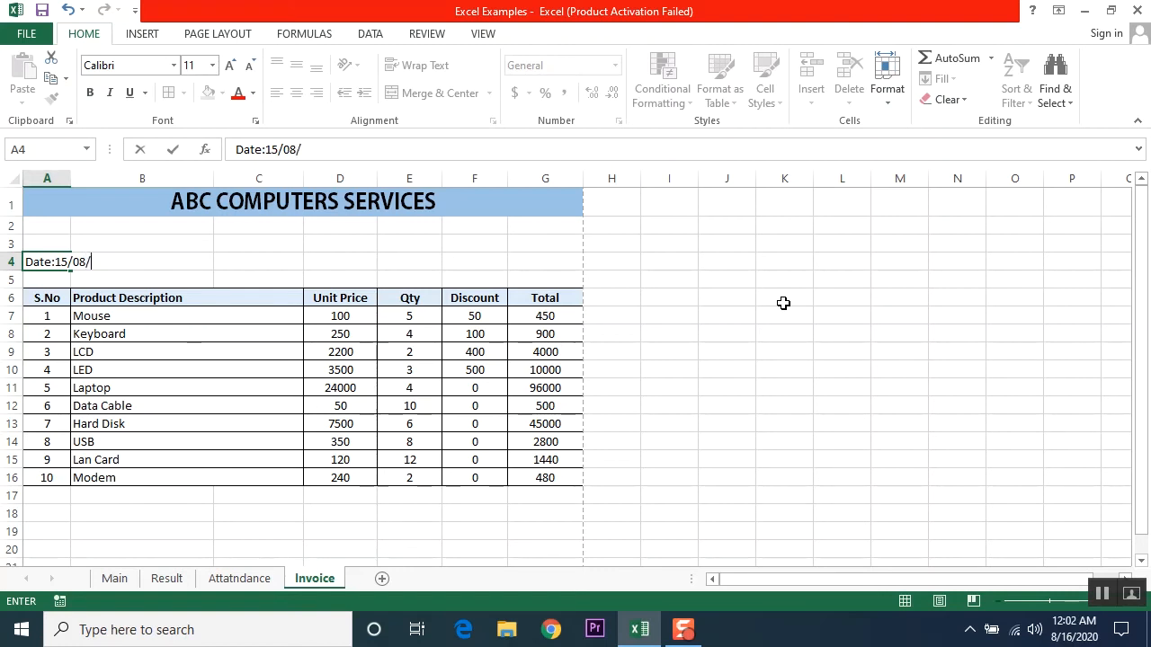
pyautogui.write('2020')
pyautogui.press('Return')
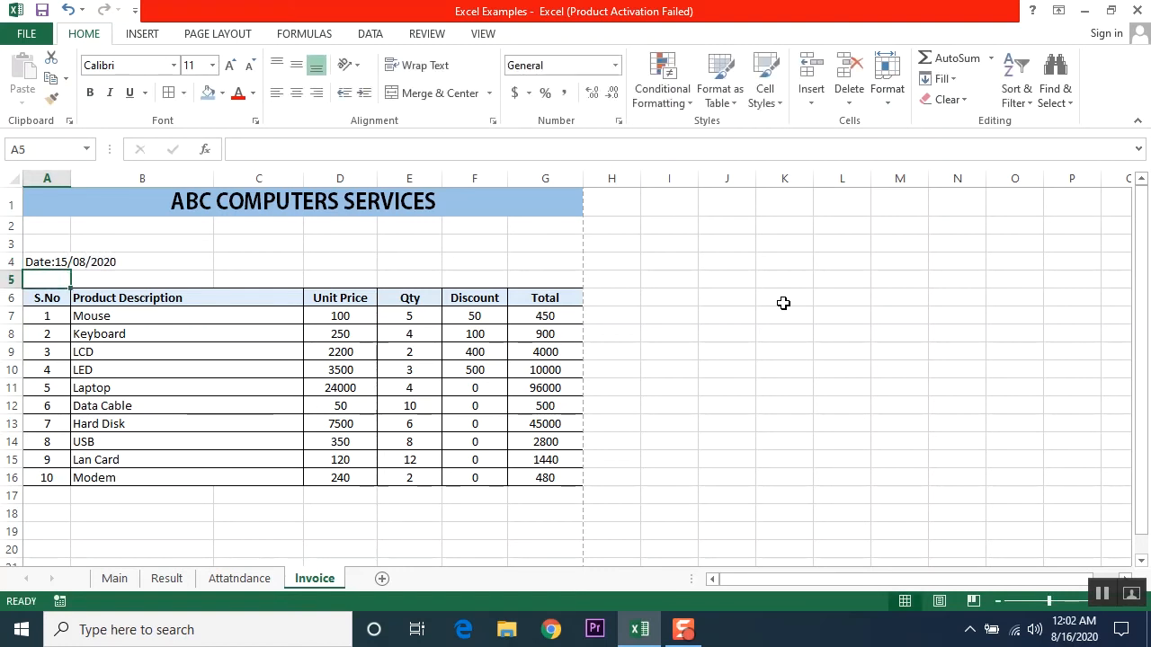
# Step: Enter the invoice number 'Invoice#ABC-23412' in cell F4
pyautogui.click(116, 262)
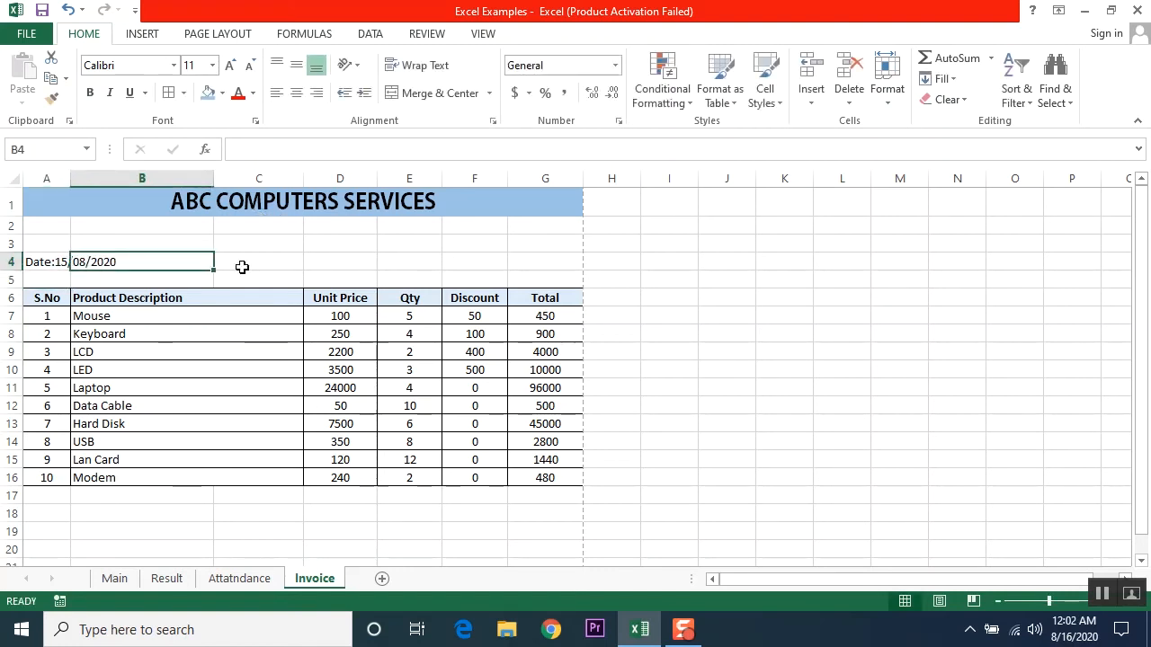
pyautogui.click(239, 265)
pyautogui.press('Right')
pyautogui.press('Right')
pyautogui.press('Right')
pyautogui.press('Right')
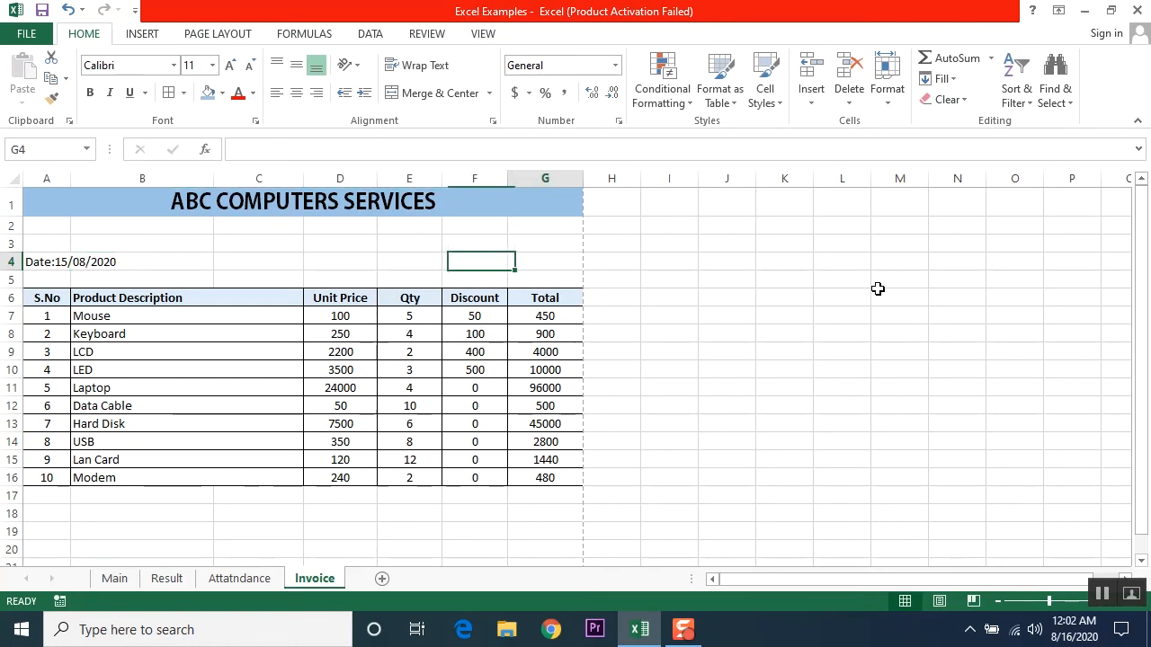
pyautogui.press('Left')
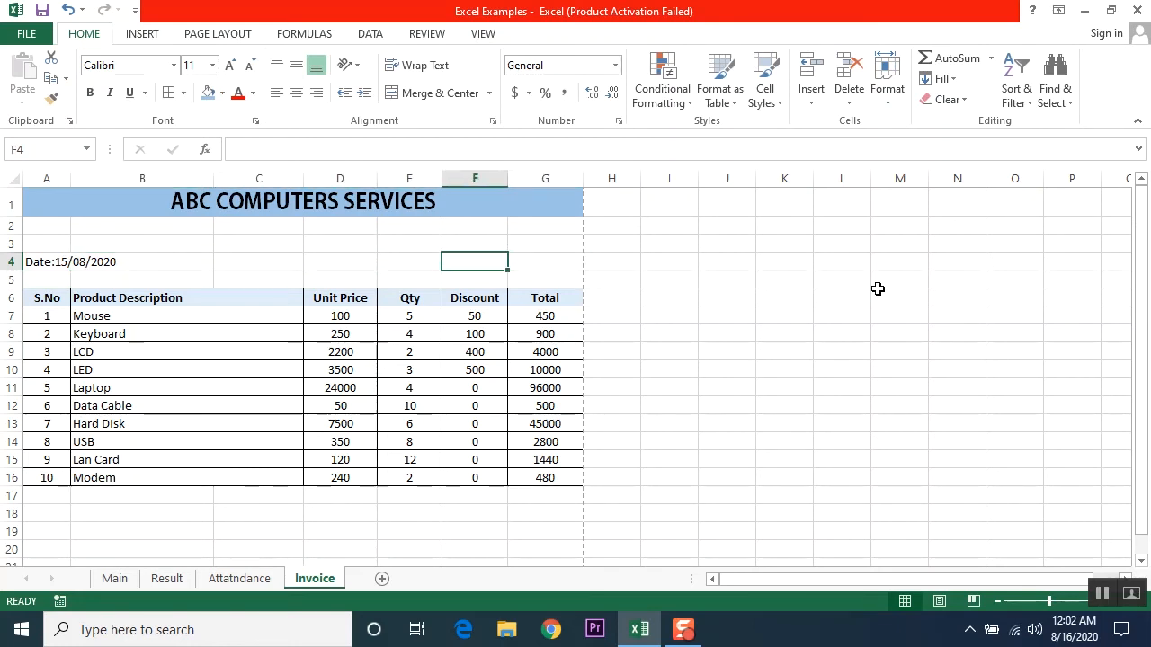
pyautogui.write('Invoice#')
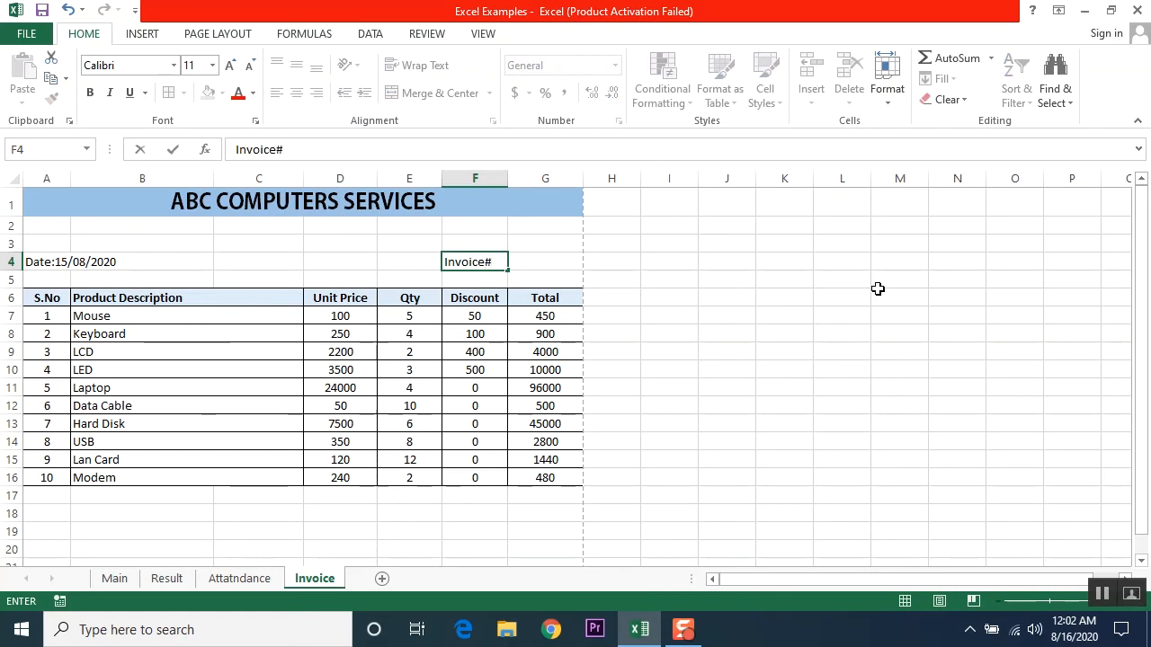
pyautogui.write('ABC-23')
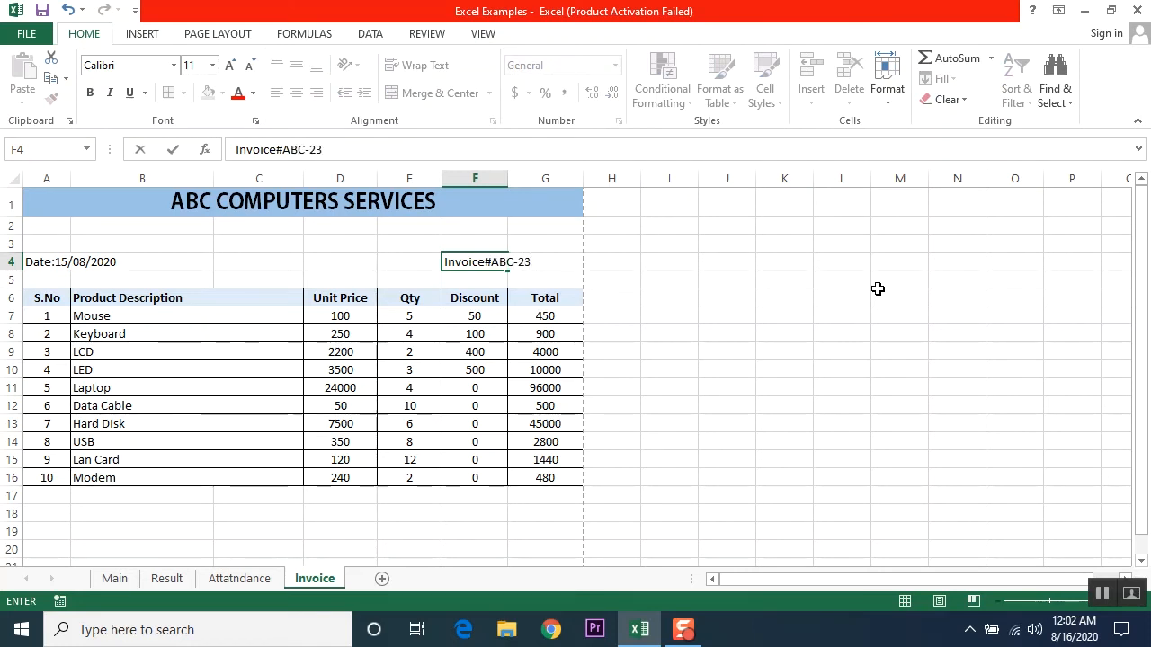
pyautogui.write('412')
pyautogui.press('Return')
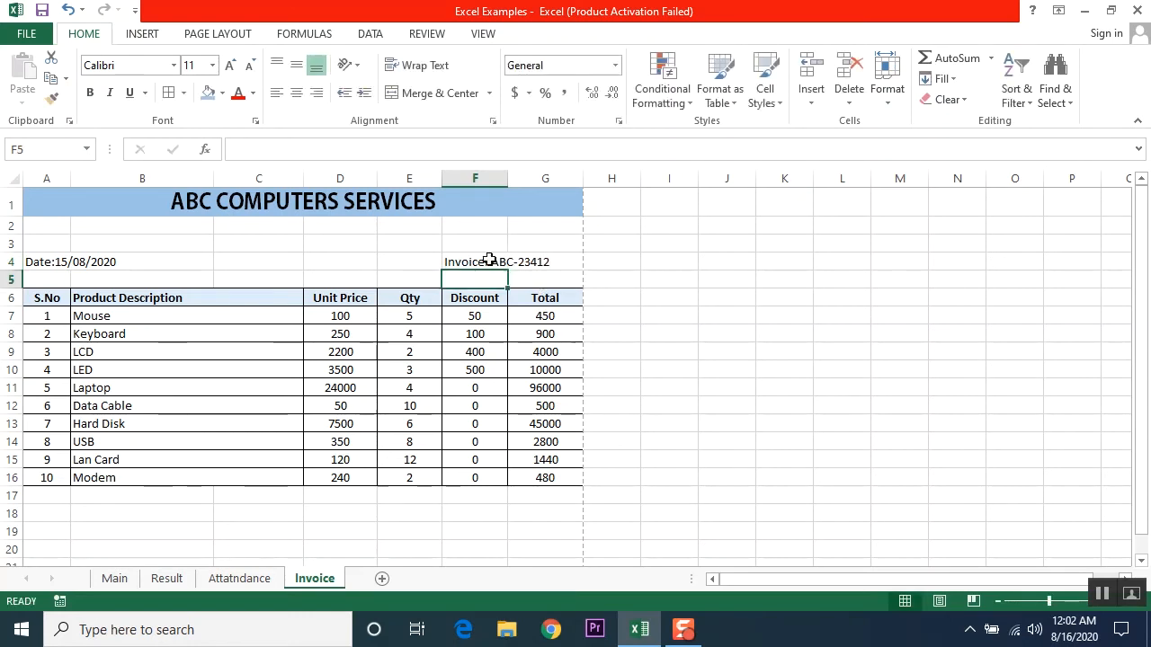
pyautogui.click(488, 260)
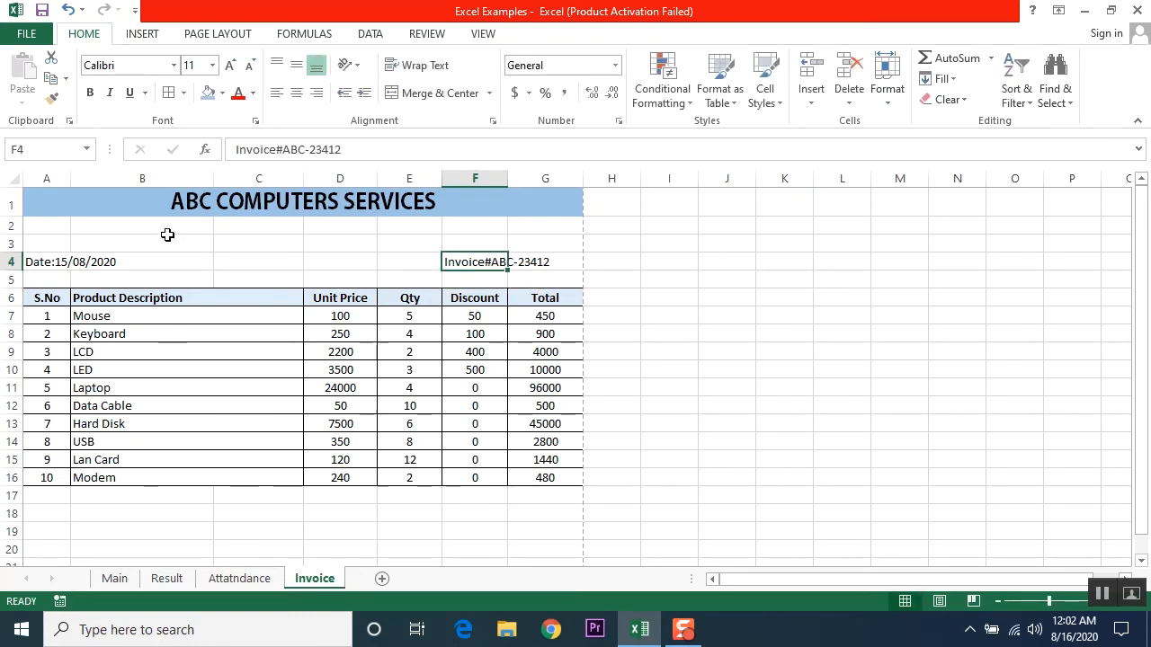
# Step: Merge A2:G2 and enter a bold, centred 'SALES INVOICE' subtitle
pyautogui.moveTo(54, 225); pyautogui.dragTo(529, 227)
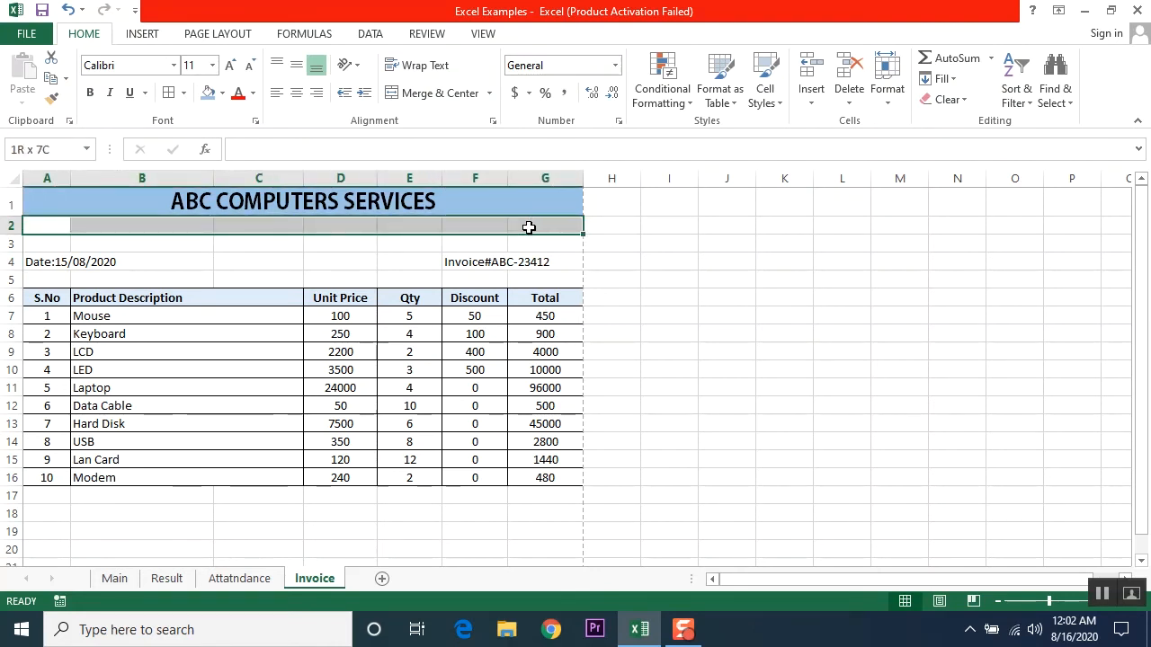
pyautogui.click(421, 94)
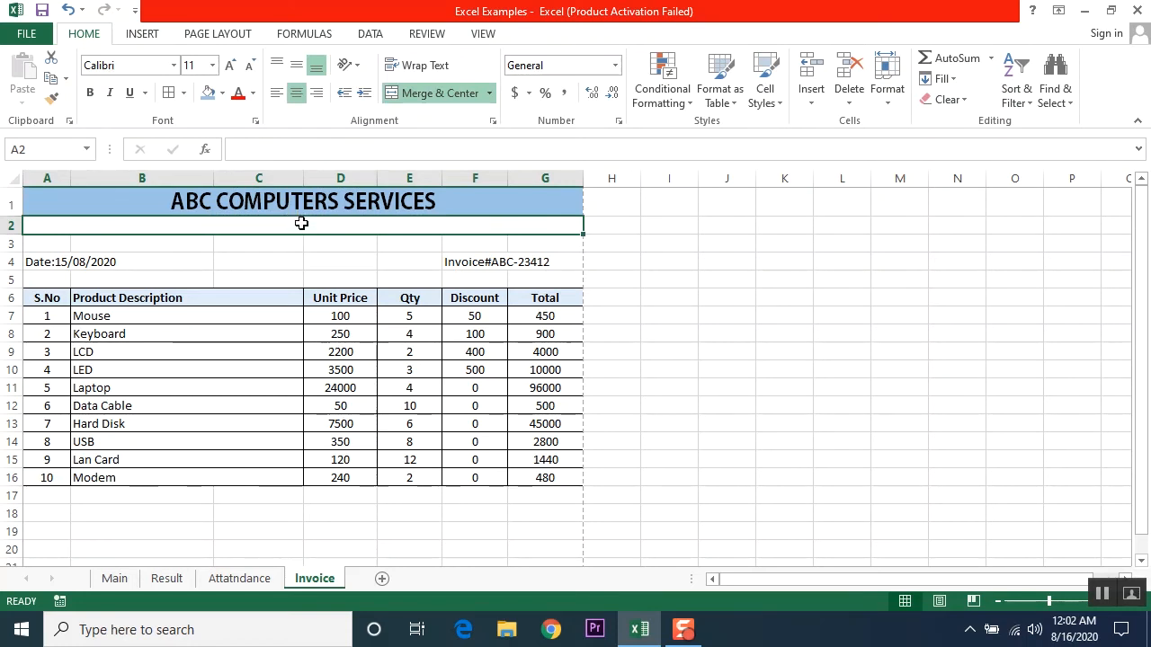
pyautogui.write('SALES')
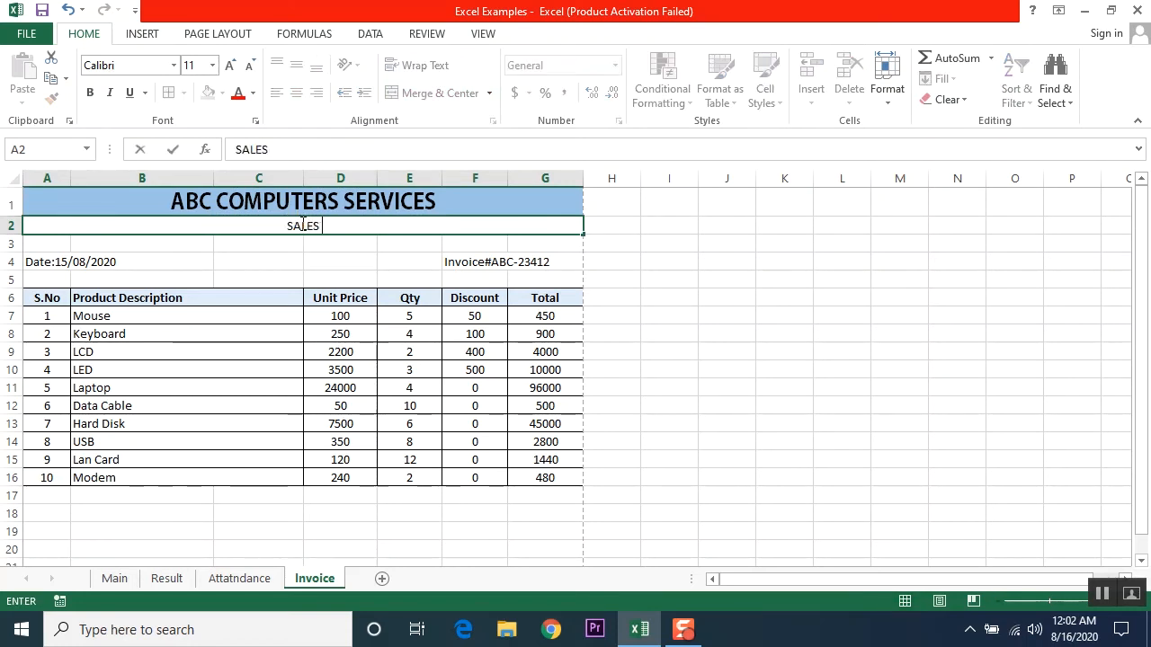
pyautogui.write(' INVOICE')
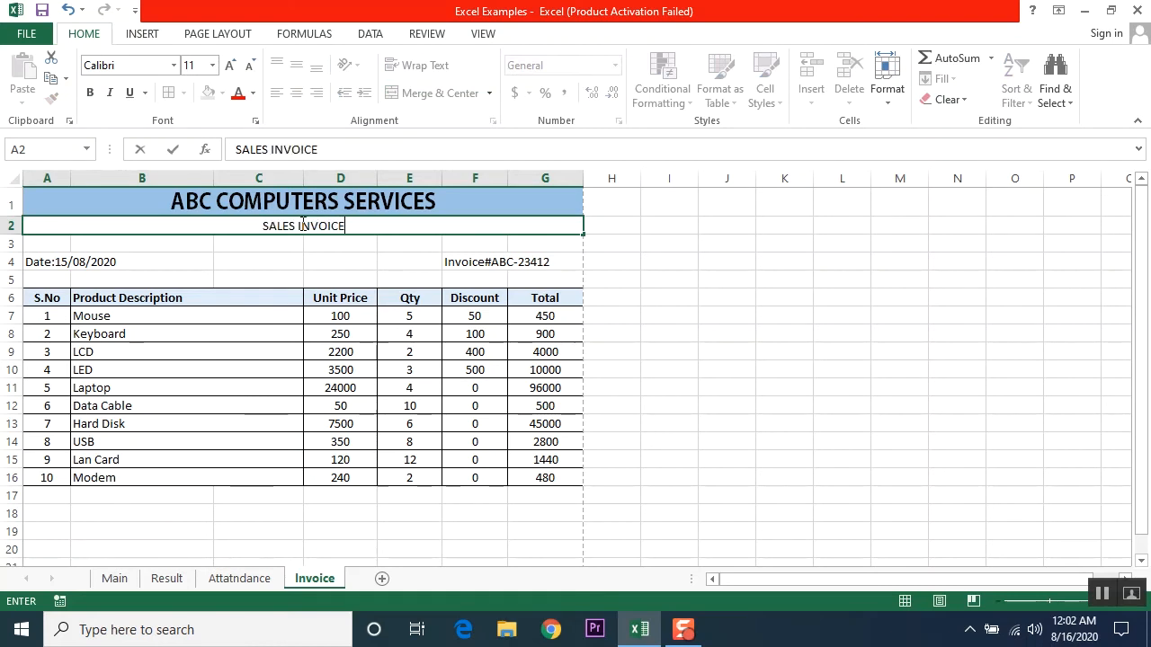
pyautogui.press('Return')
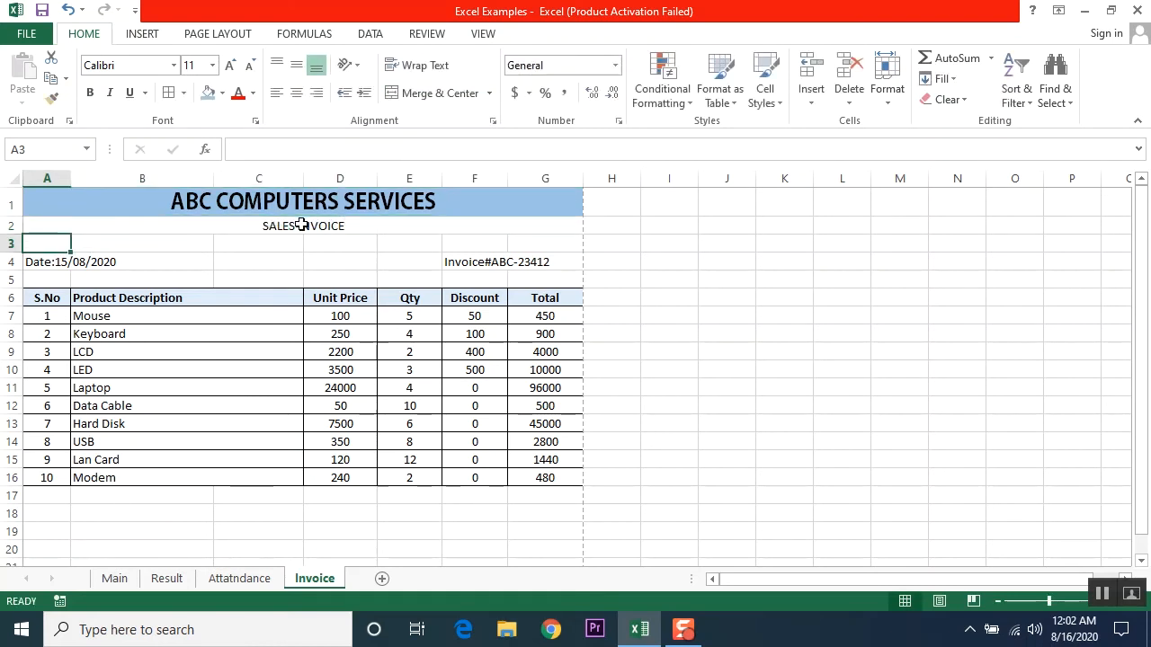
pyautogui.click(301, 224)
pyautogui.click(90, 93)
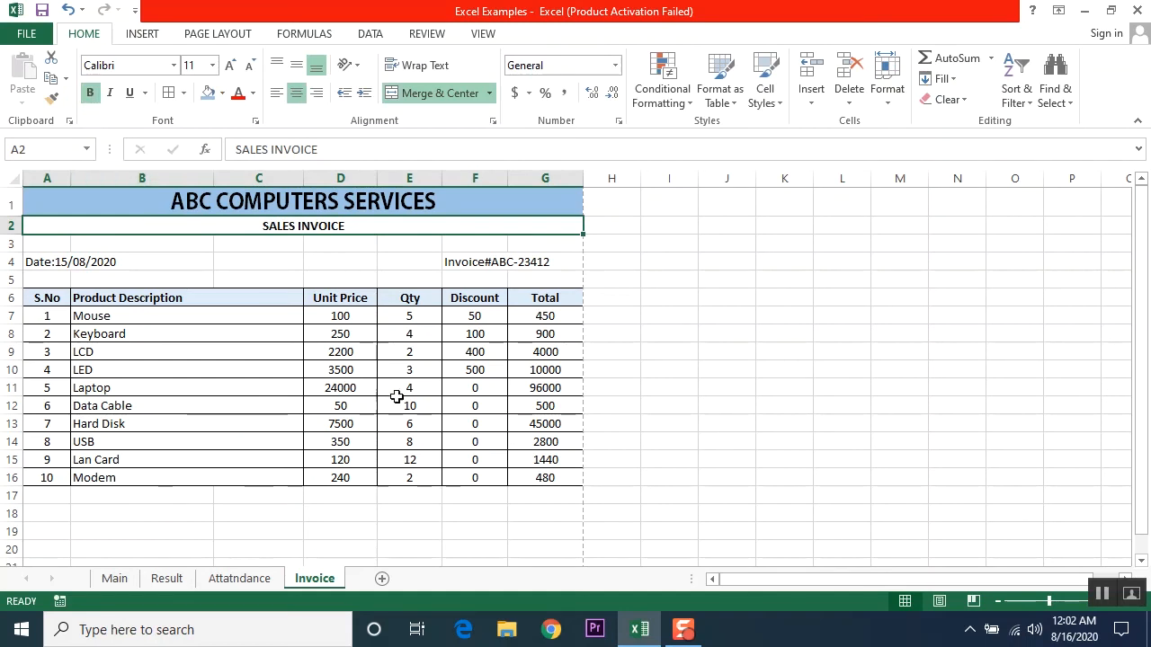
pyautogui.scroll(-1, 397, 398)
pyautogui.scroll(1, 397, 399)
pyautogui.scroll(1, 396, 399)
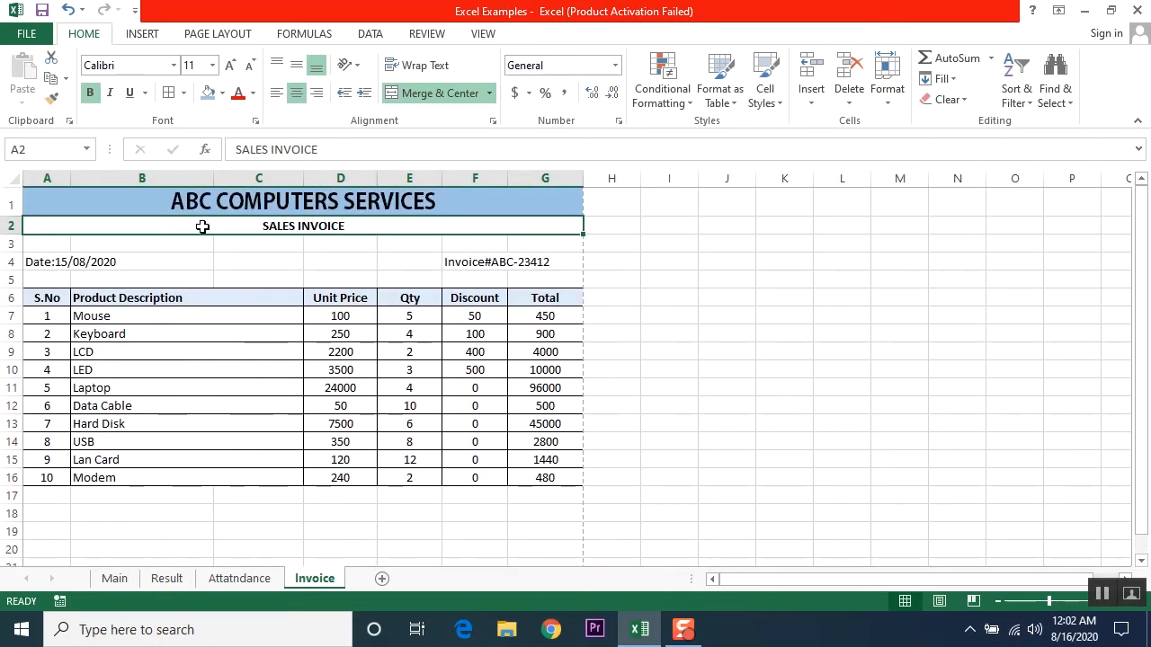
pyautogui.click(53, 265)
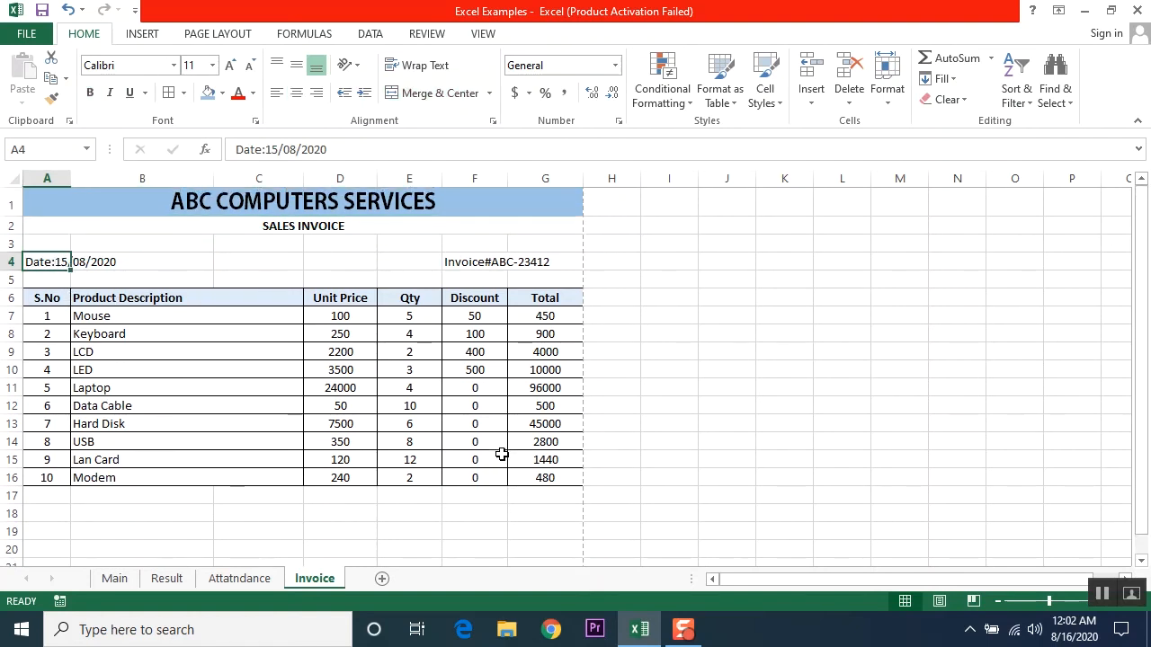
# Step: Merge A17:F17 and enter a bold, right-aligned 'Grand Total' label
pyautogui.scroll(-1, 502, 456)
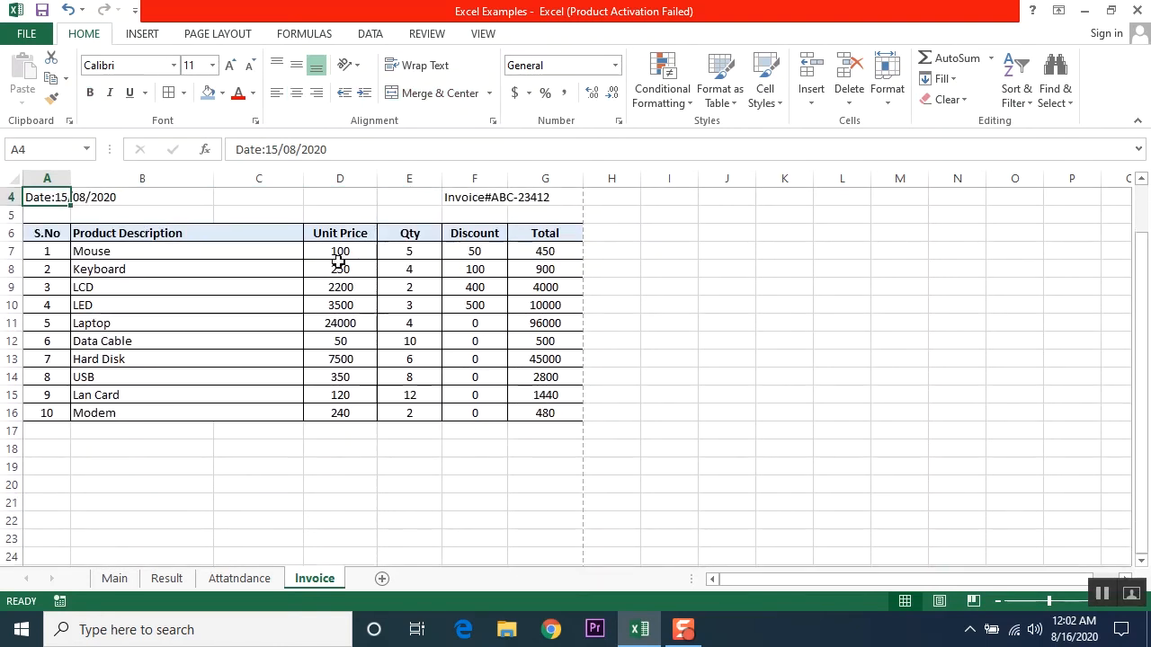
pyautogui.click(559, 255)
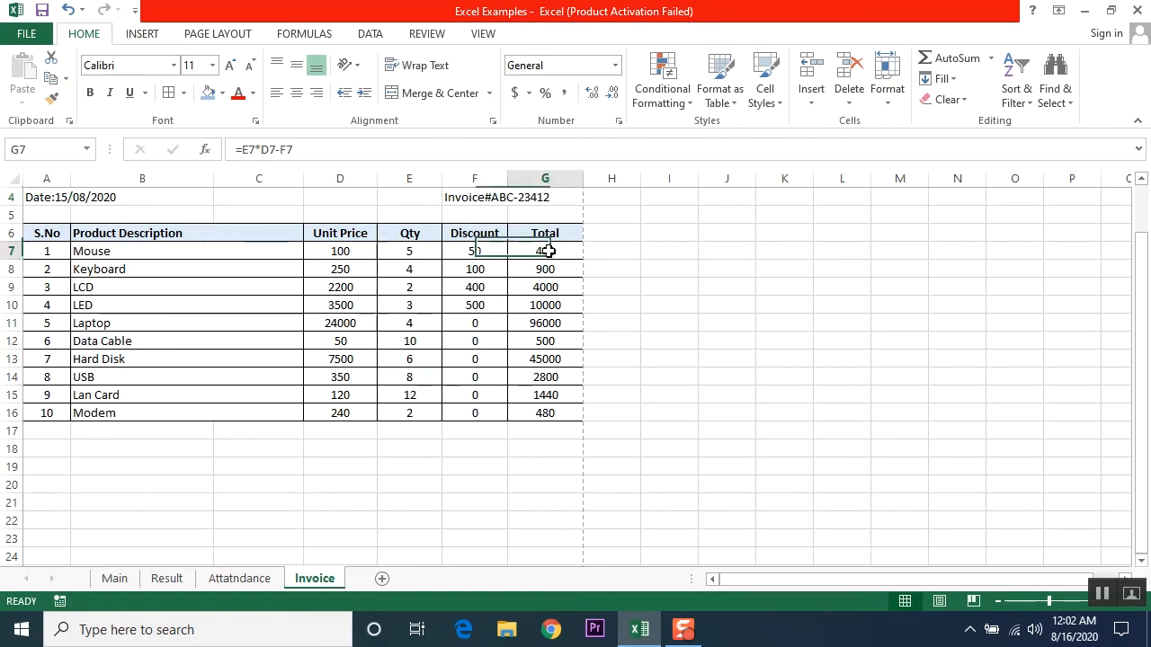
pyautogui.click(548, 432)
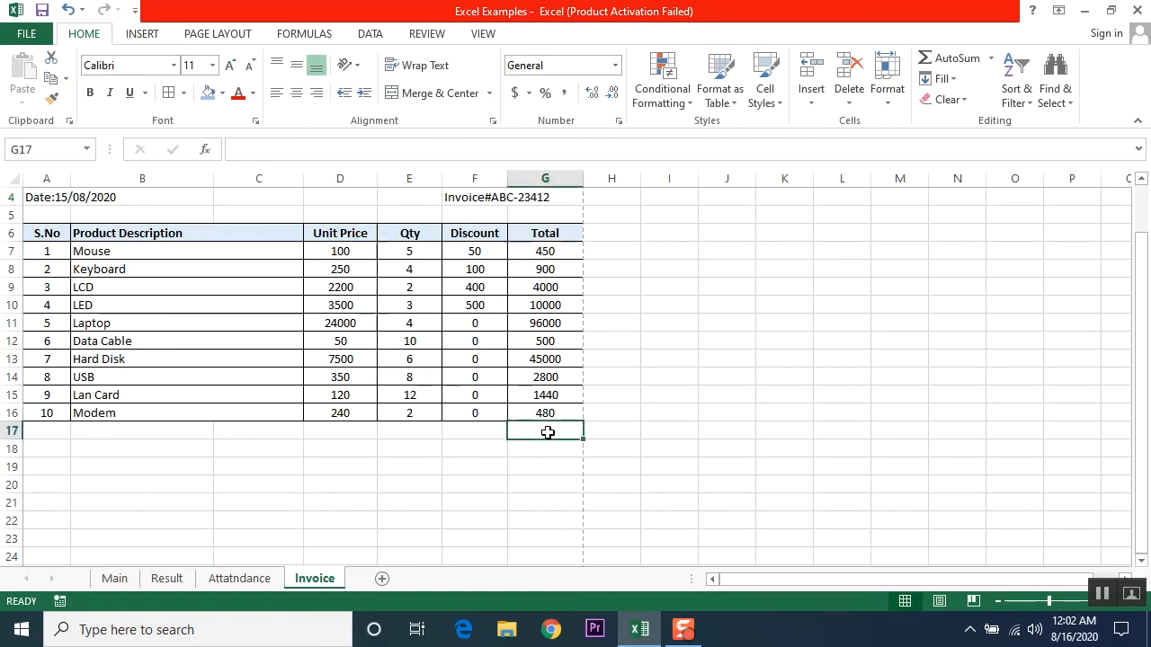
pyautogui.moveTo(47, 436); pyautogui.dragTo(475, 430)
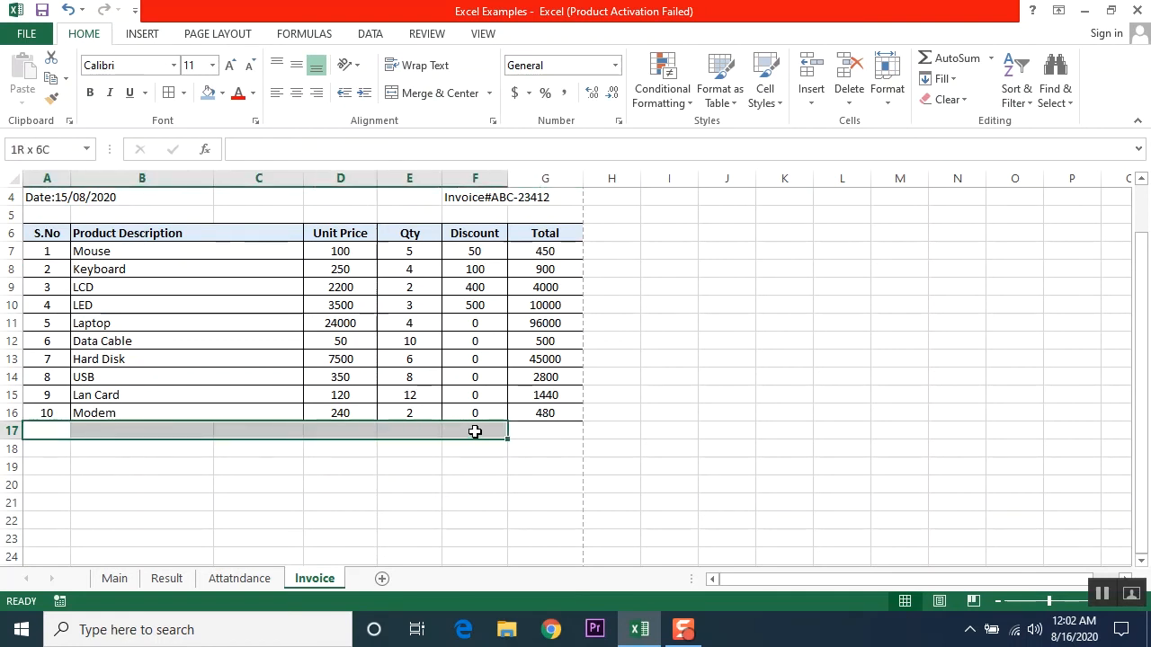
pyautogui.click(439, 94)
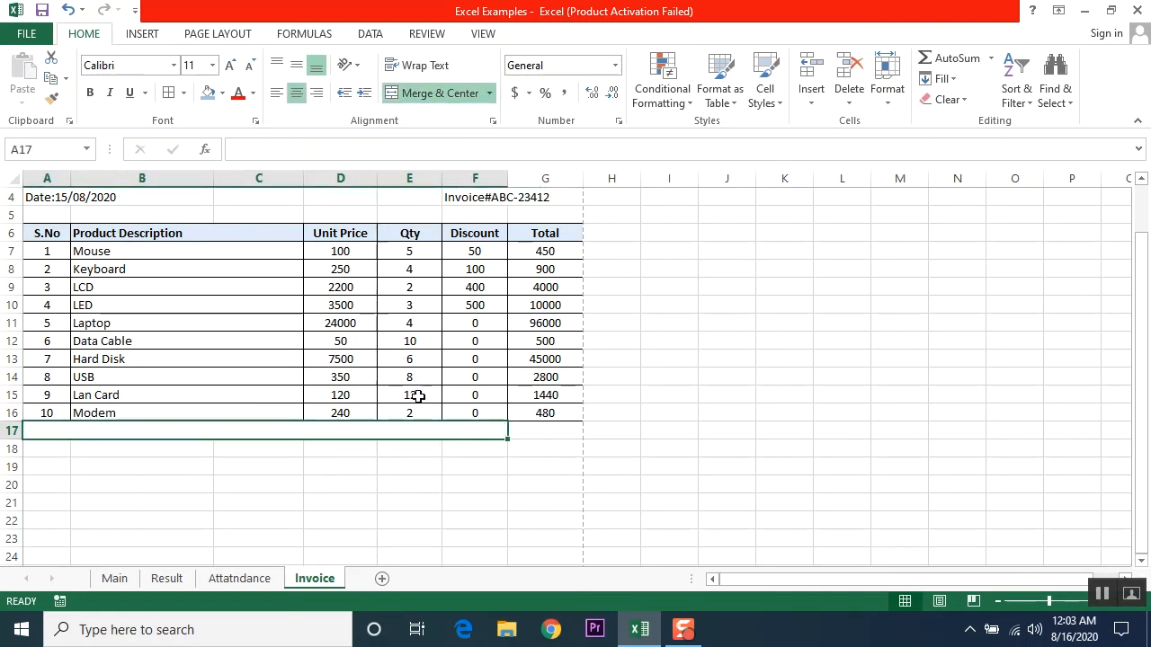
pyautogui.write('Grand')
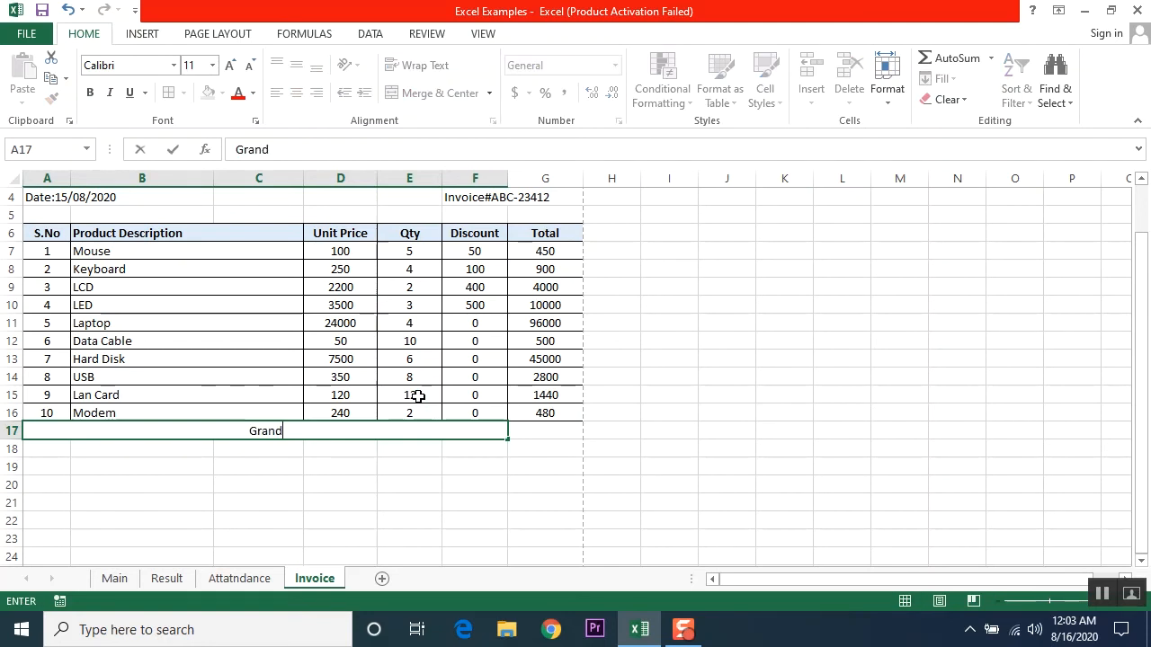
pyautogui.write(' Total')
pyautogui.press('Return')
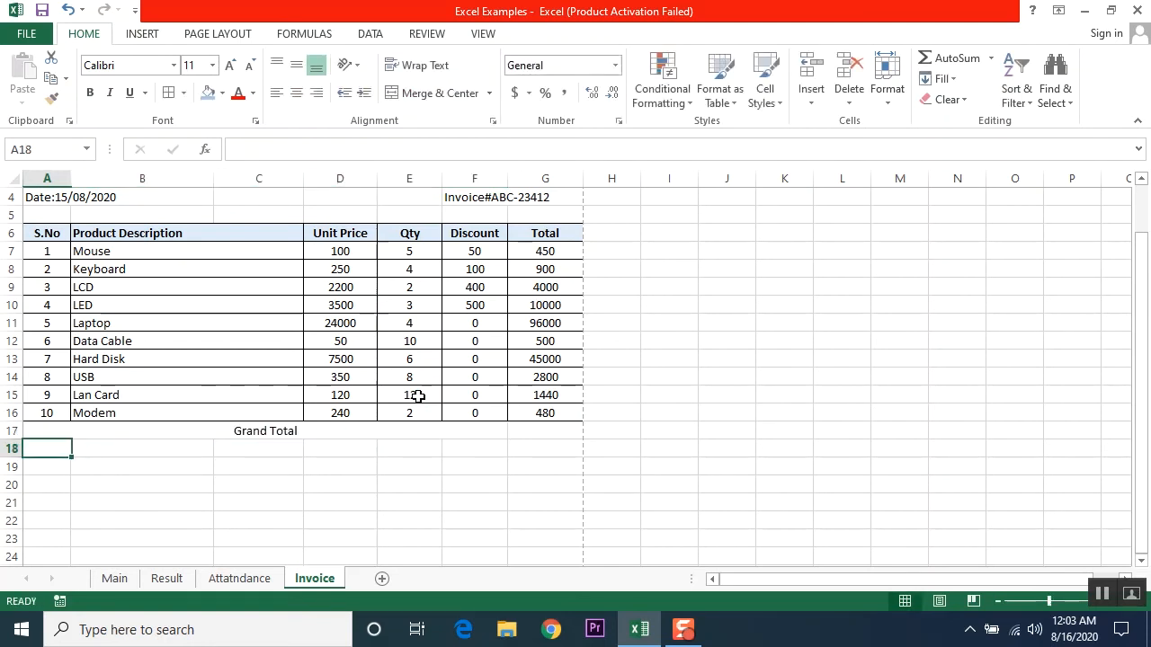
pyautogui.click(298, 430)
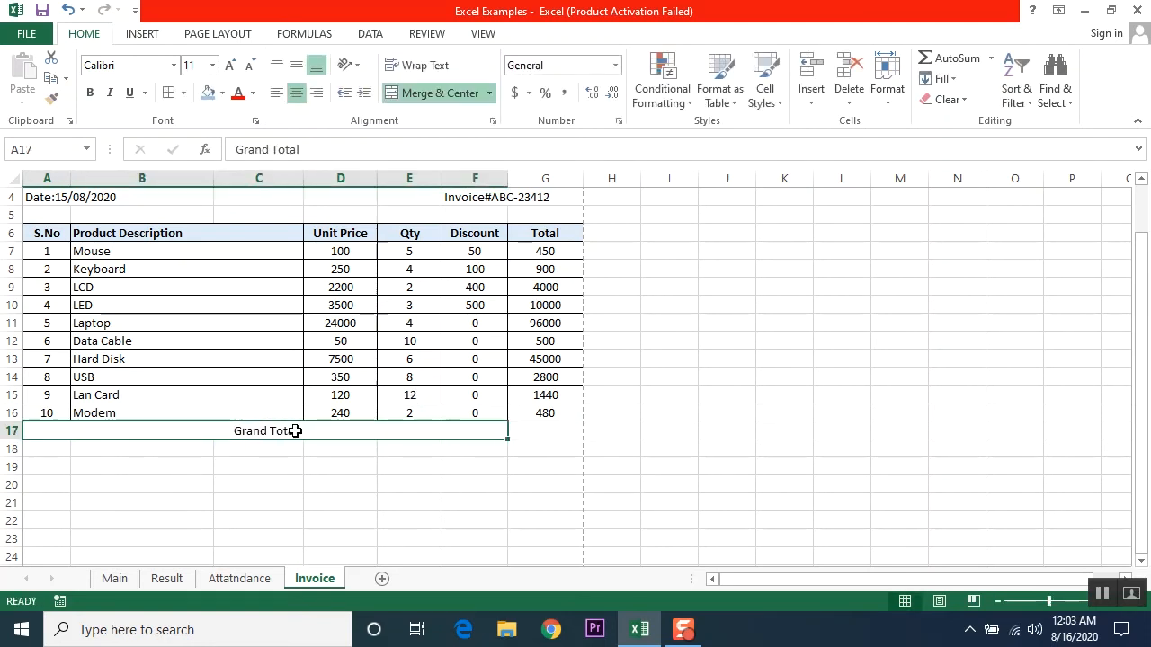
pyautogui.click(316, 93)
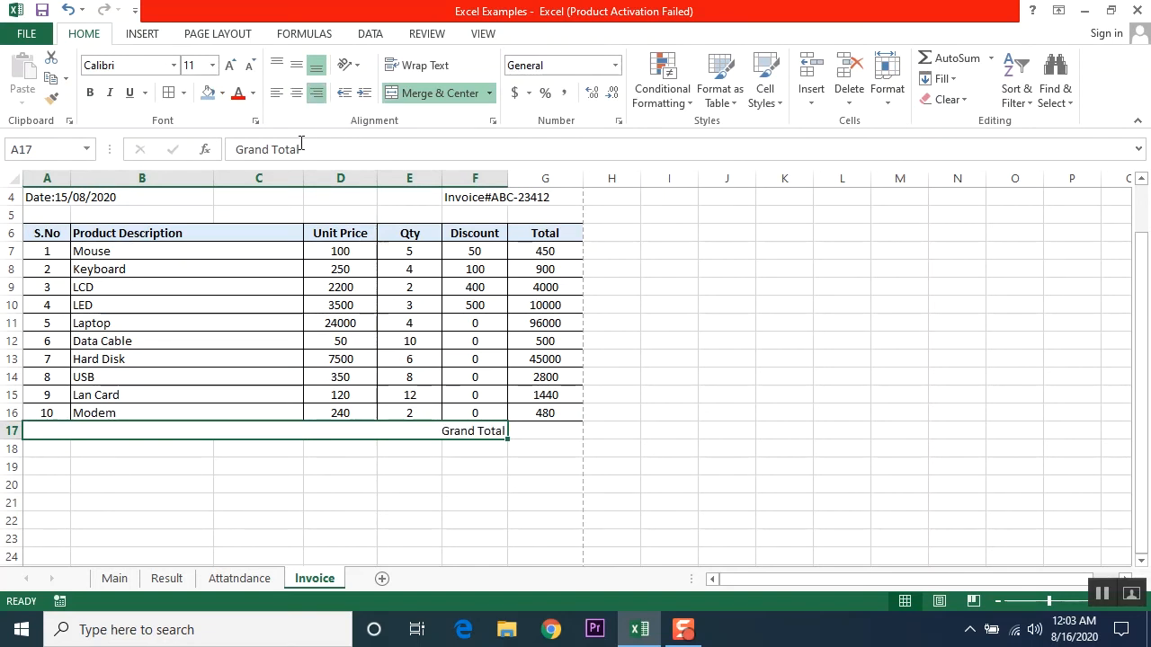
pyautogui.click(90, 92)
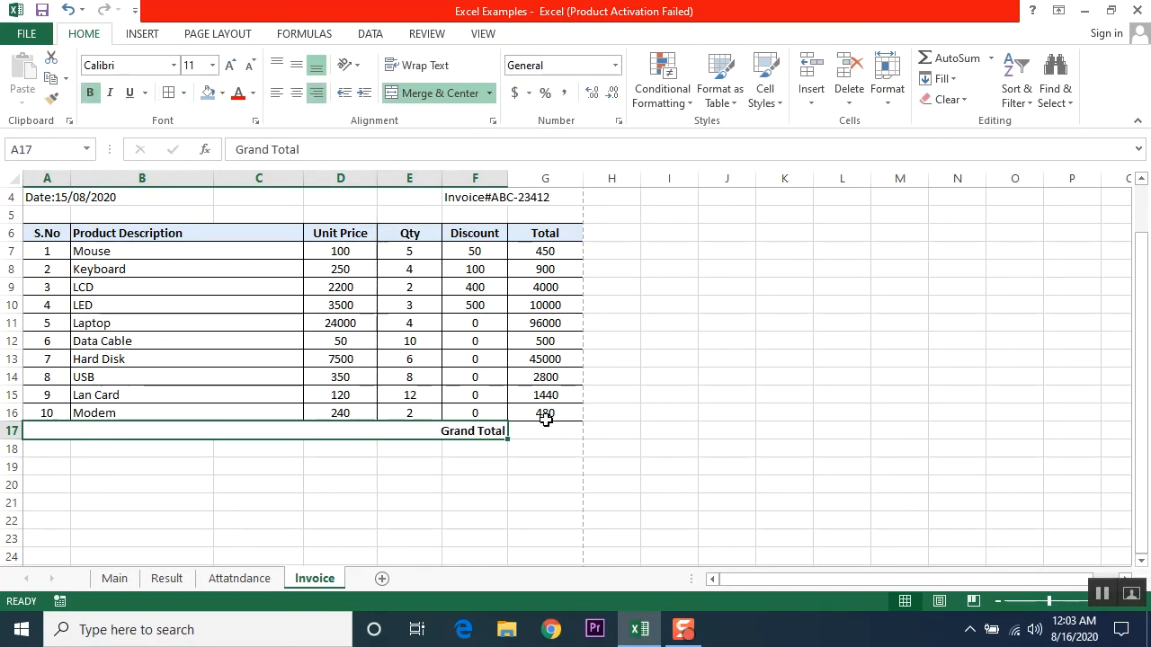
pyautogui.click(542, 433)
# Step: Enter =SUM(G7:G16) in G17, giving a bold grand total of 161570
pyautogui.write('=')
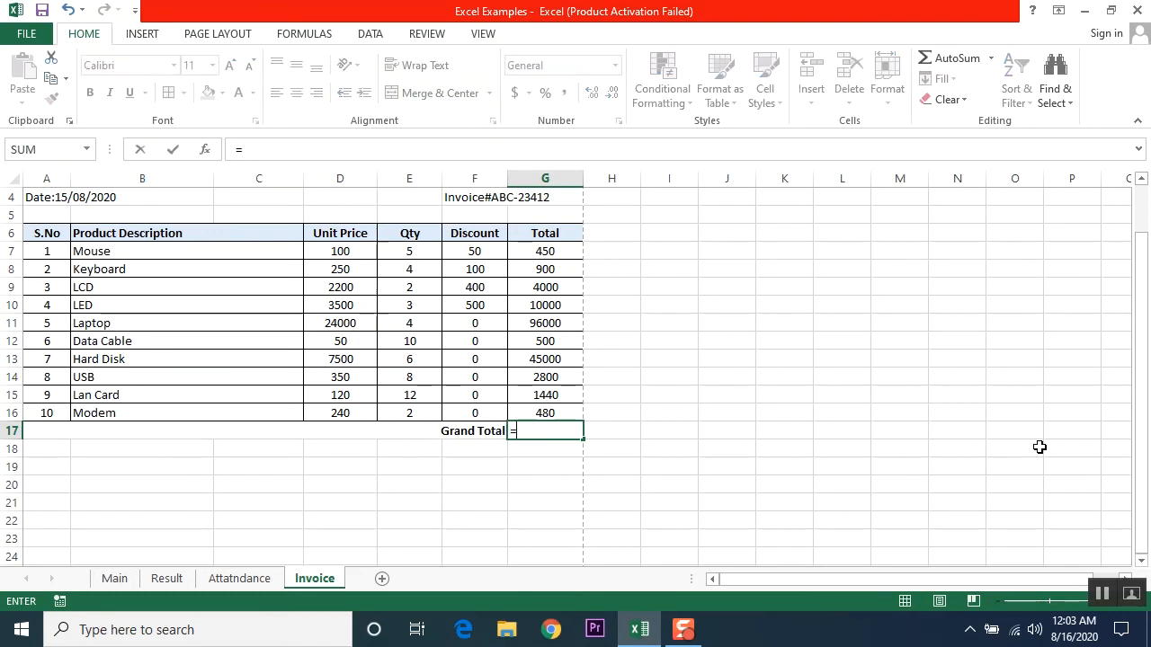
pyautogui.write('sum')
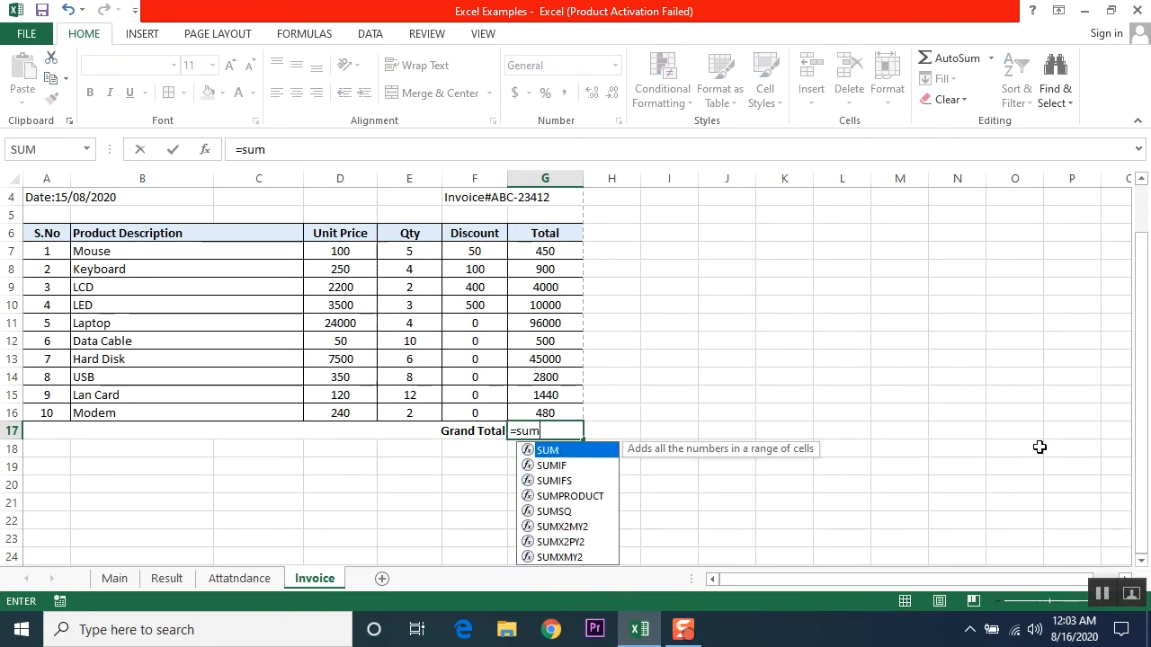
pyautogui.write('(')
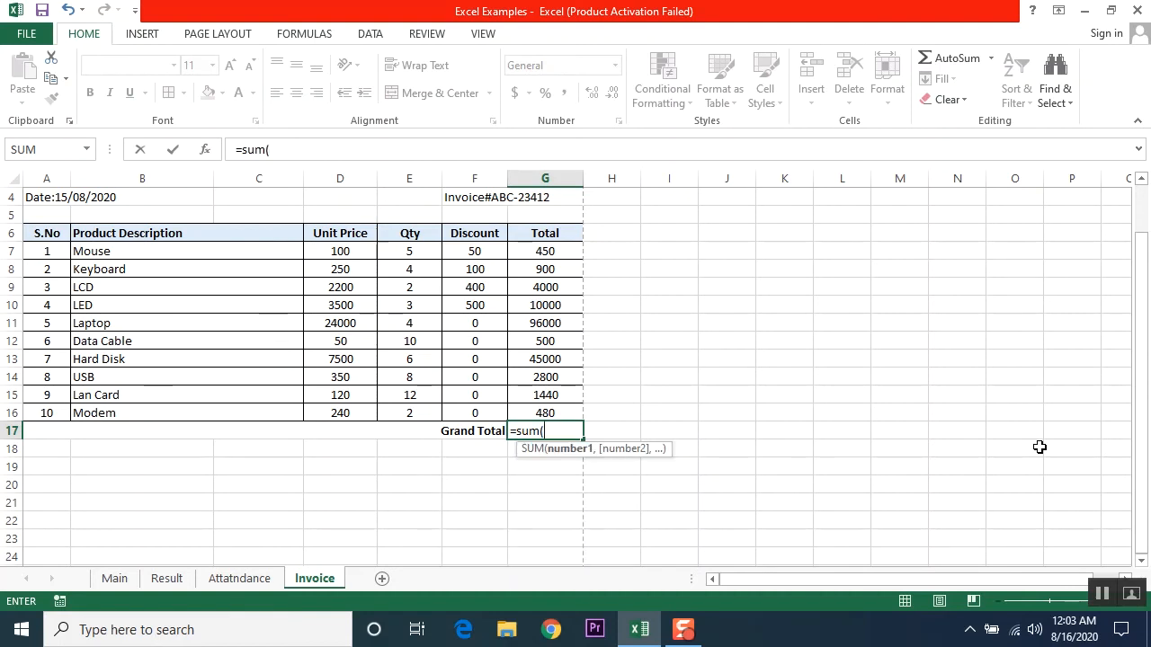
pyautogui.press('Up')
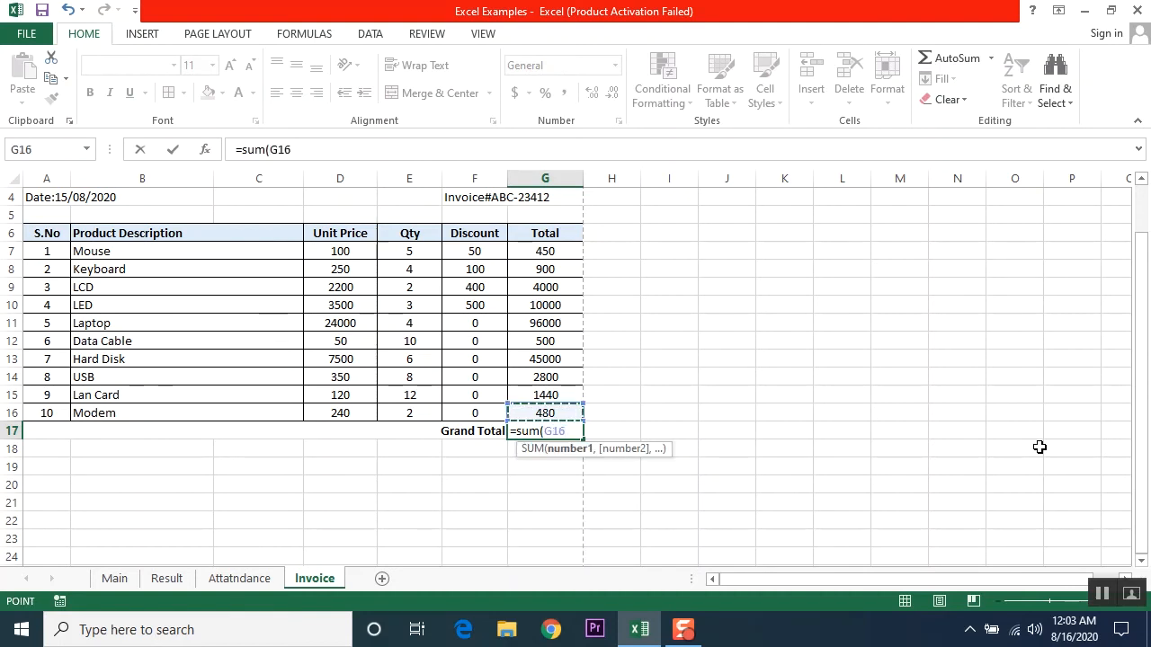
pyautogui.hotkey('shift', 'Up')
pyautogui.hotkey('shift', 'Up')
pyautogui.hotkey('shift', 'Up')
pyautogui.hotkey('shift', 'Up')
pyautogui.hotkey('shift', 'Up')
pyautogui.hotkey('shift', 'Up')
pyautogui.hotkey('shift', 'Up')
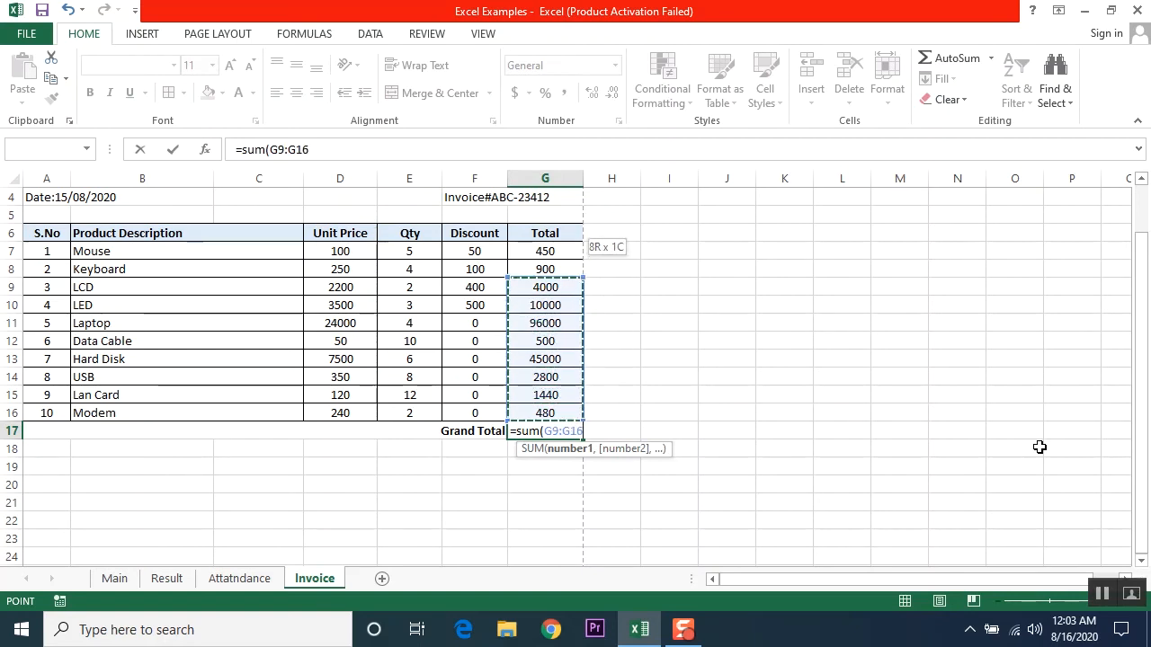
pyautogui.hotkey('shift', 'Up')
pyautogui.hotkey('shift', 'Up')
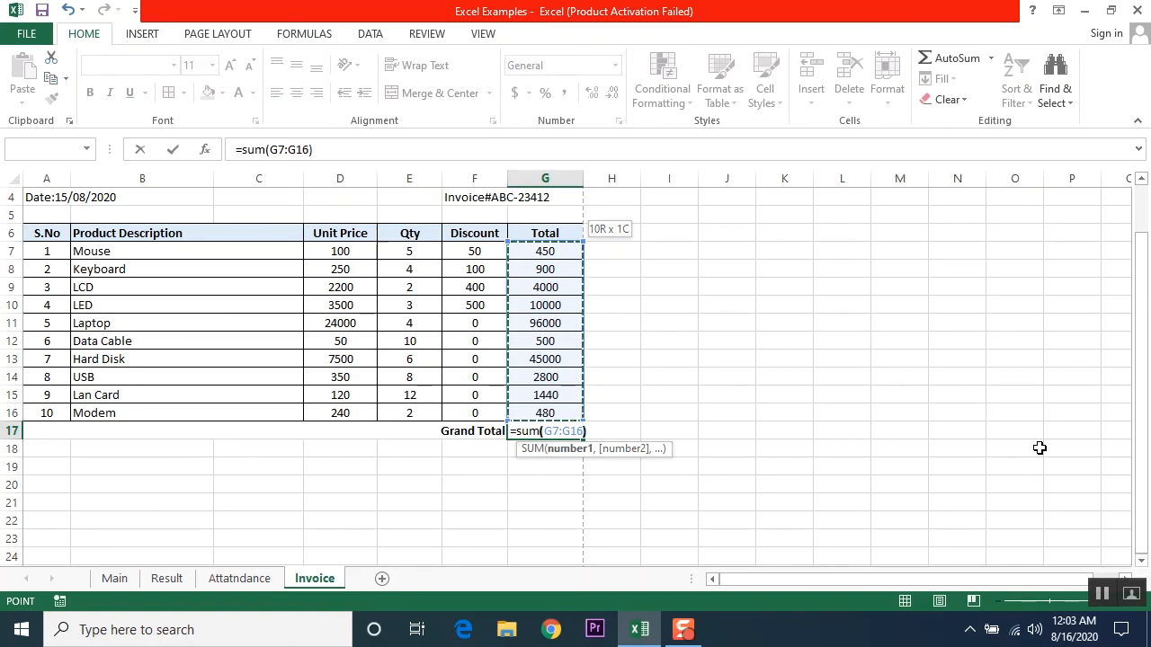
pyautogui.press('Return')
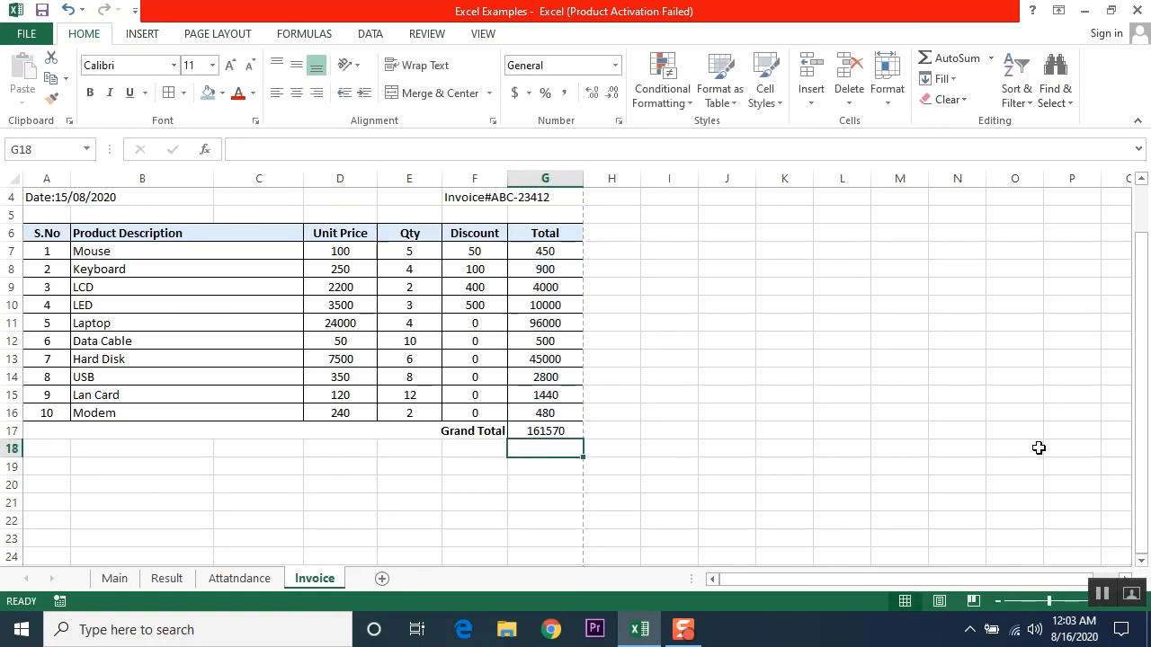
pyautogui.click(537, 431)
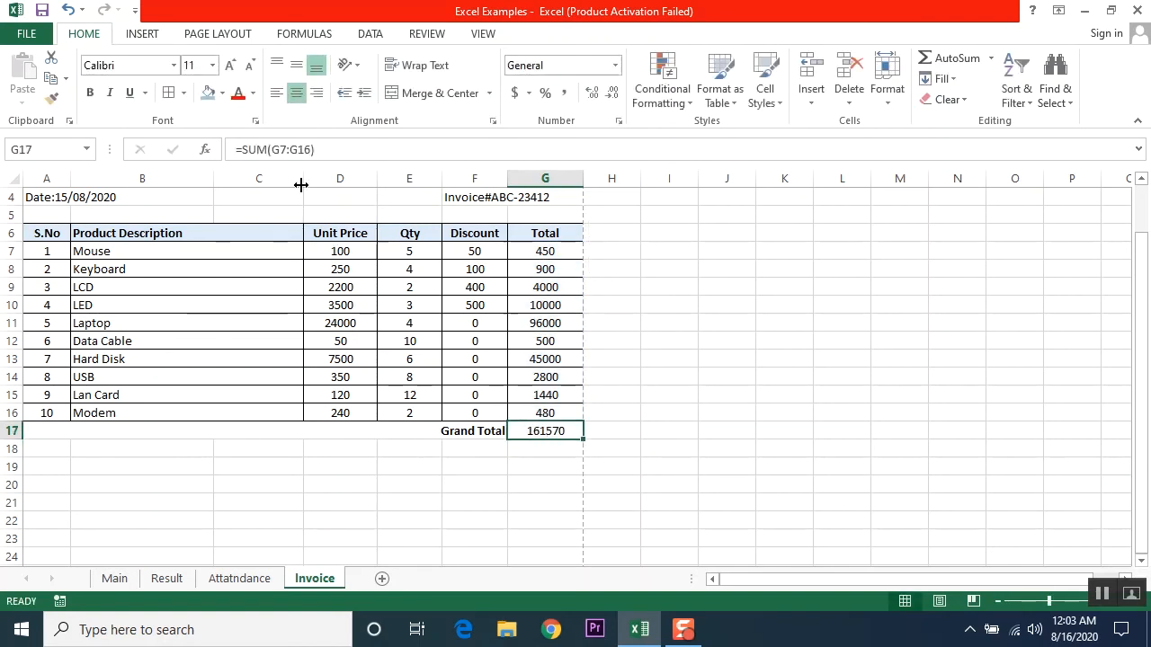
pyautogui.click(90, 93)
pyautogui.click(421, 519)
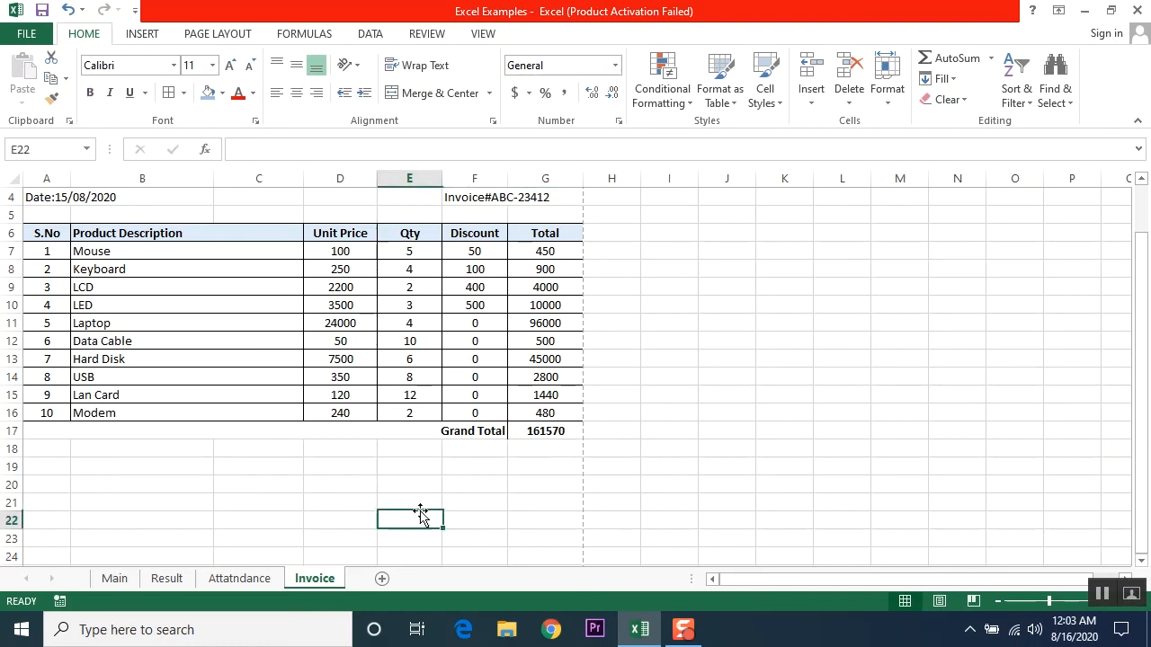
# Step: Give the Grand Total row 17 top and bottom borders
pyautogui.moveTo(475, 431); pyautogui.dragTo(542, 432)
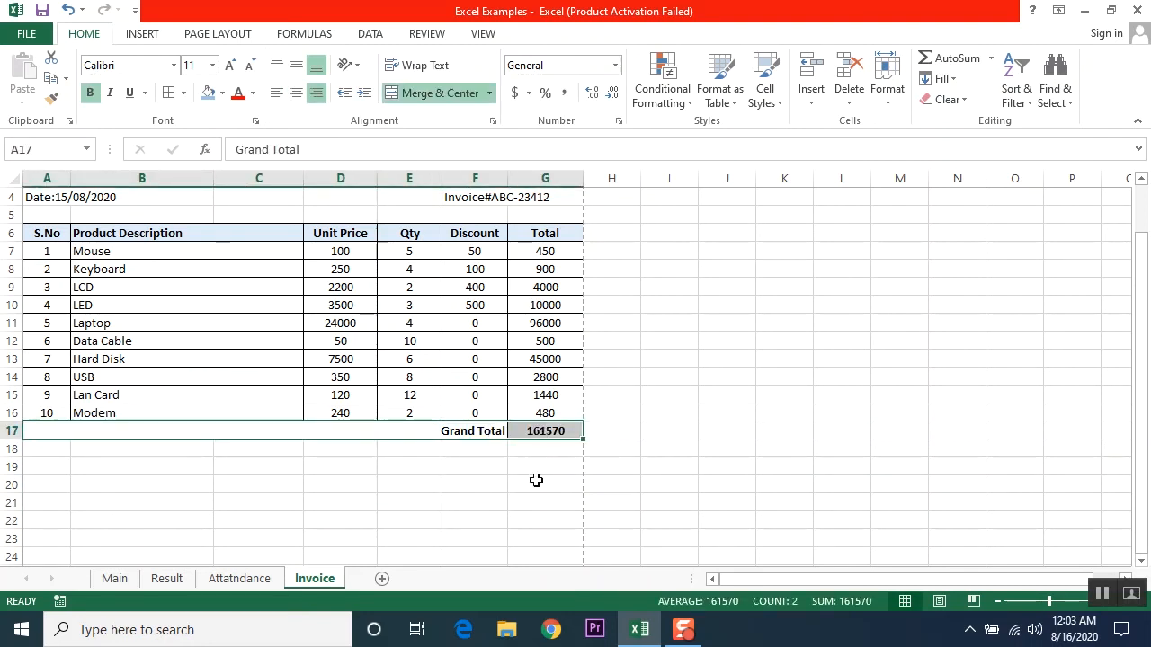
pyautogui.click(183, 92)
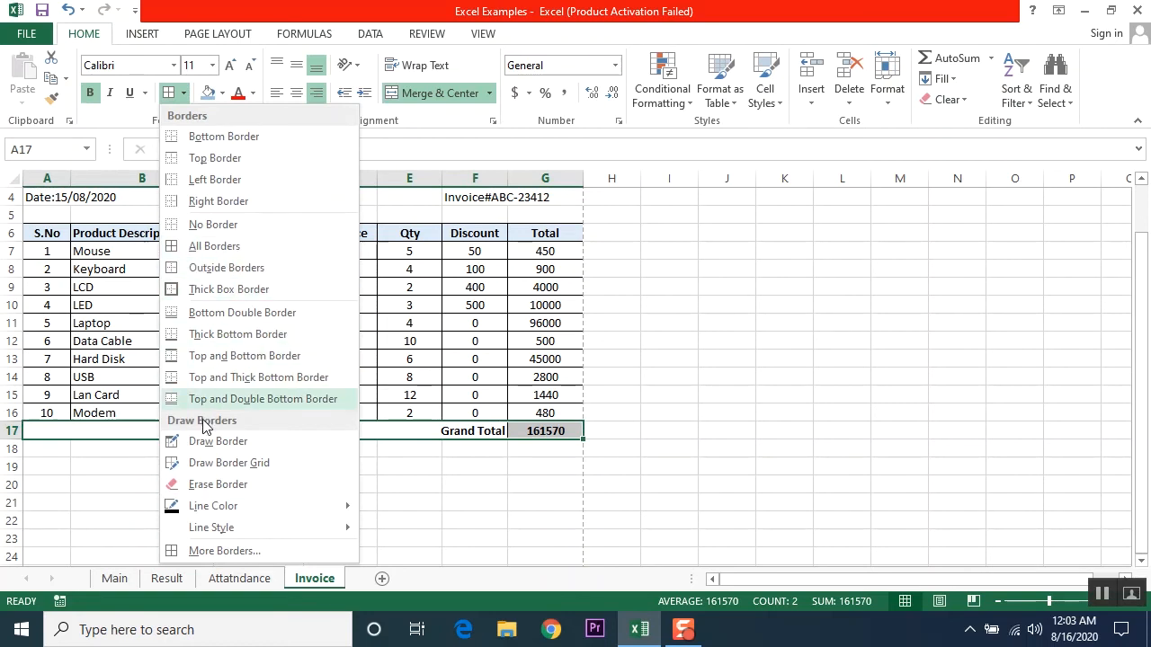
pyautogui.click(229, 356)
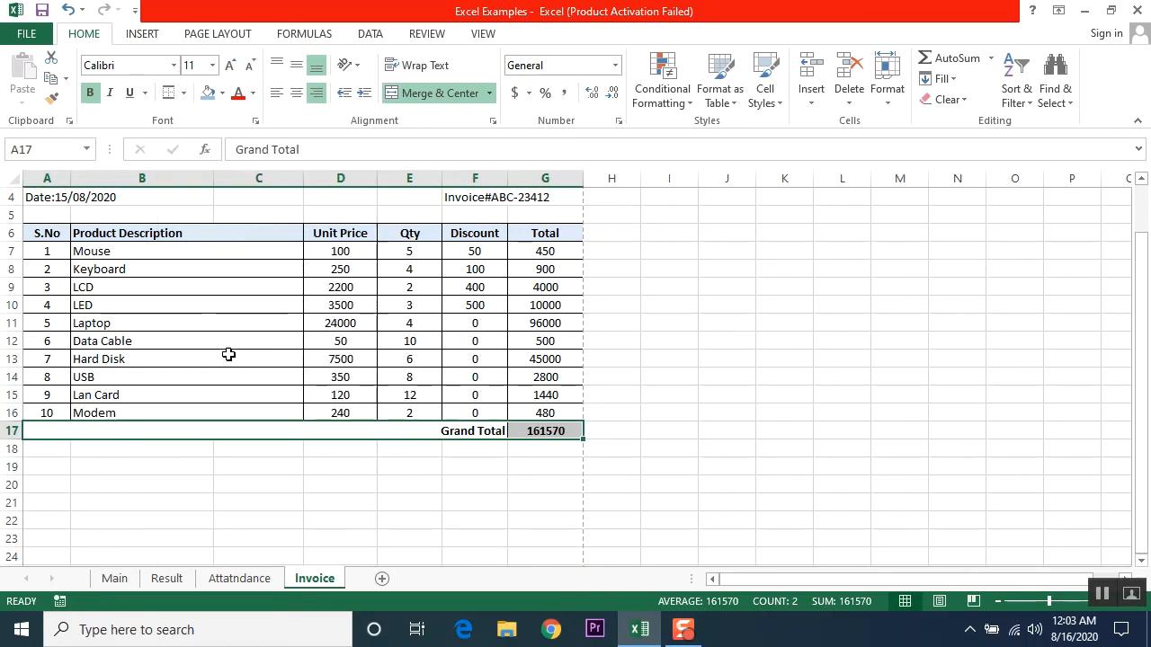
pyautogui.click(386, 483)
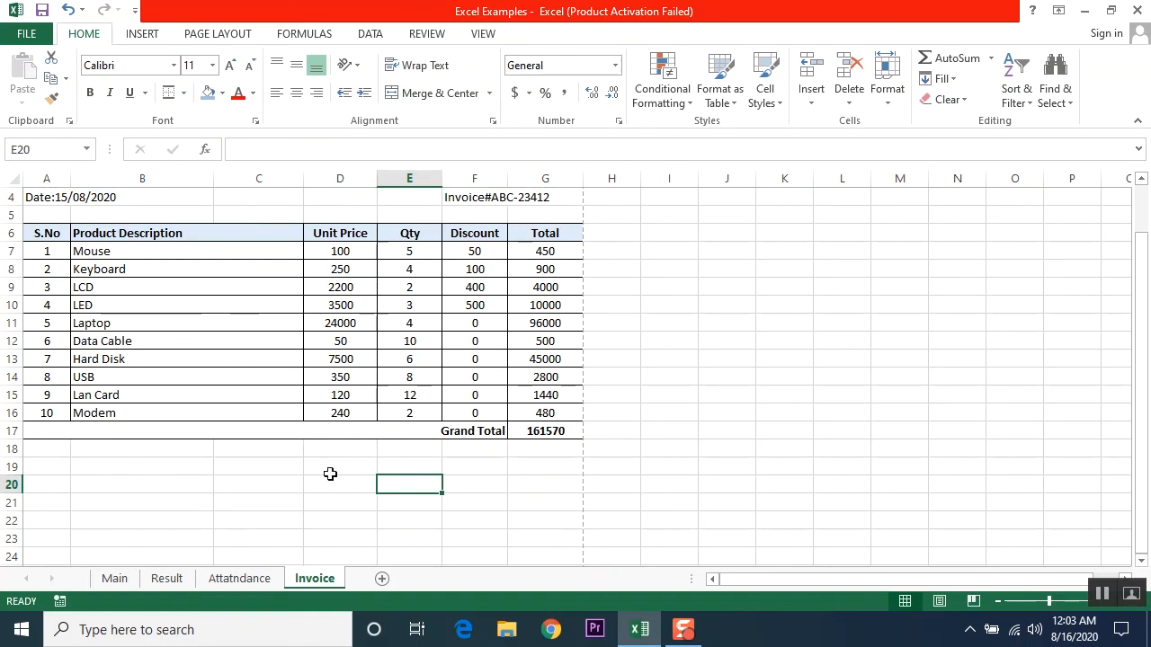
# Step: Merge A45:G45 and type the company's address as a centred footer line
pyautogui.scroll(-1, 490, 481)
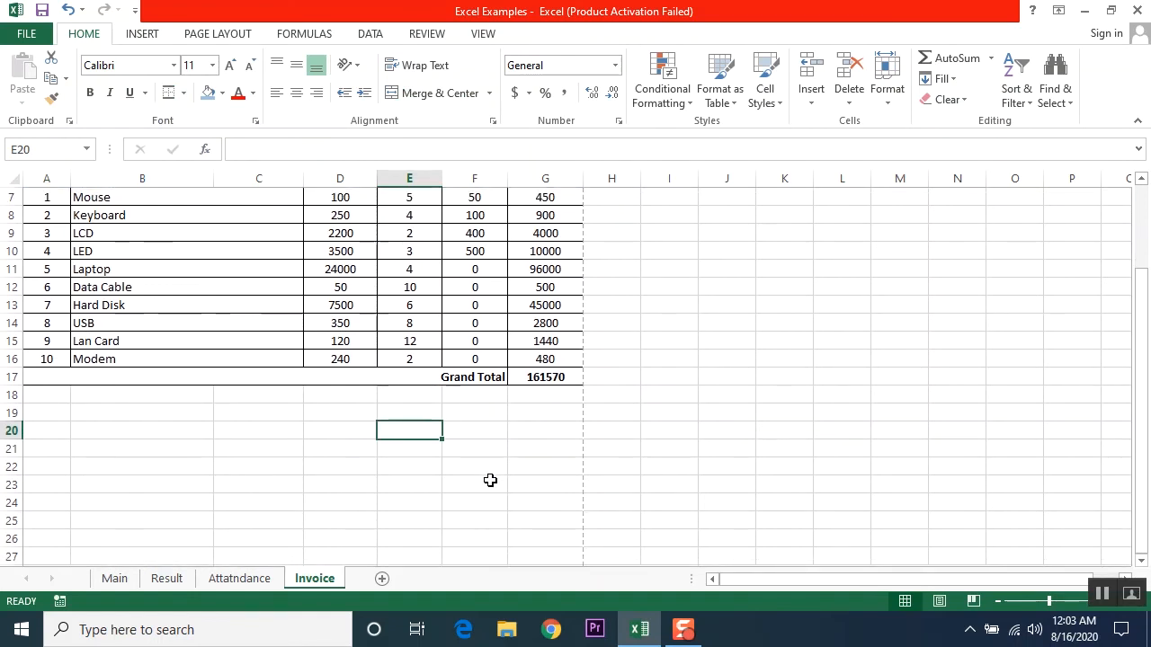
pyautogui.scroll(-1, 490, 481)
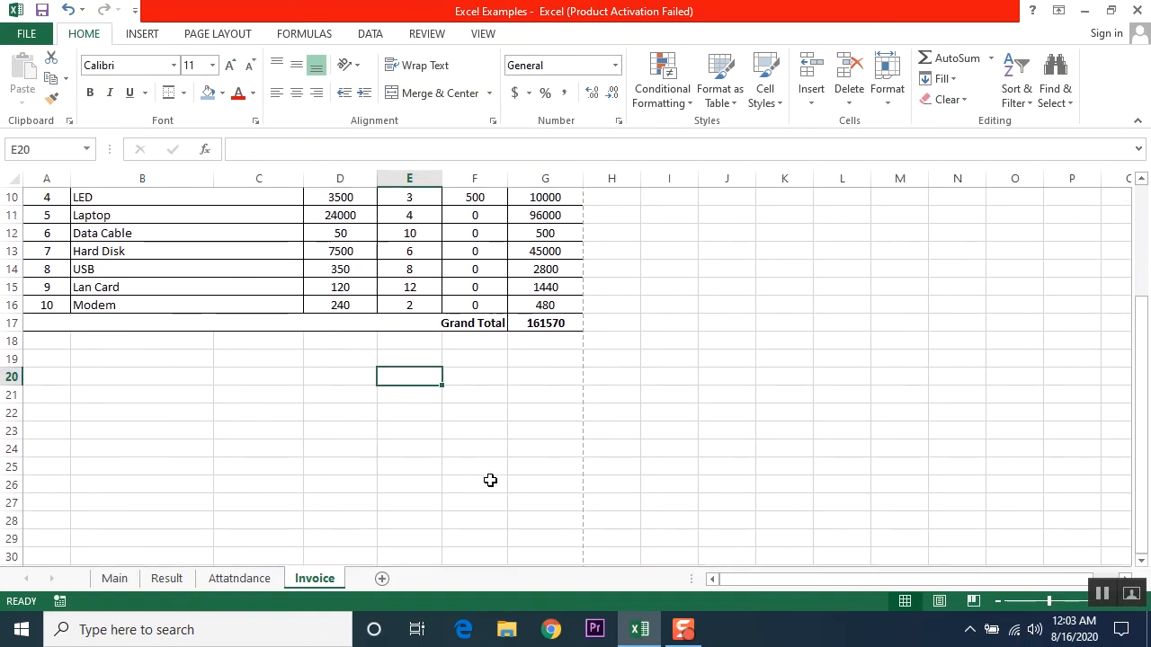
pyautogui.scroll(-4, 490, 481)
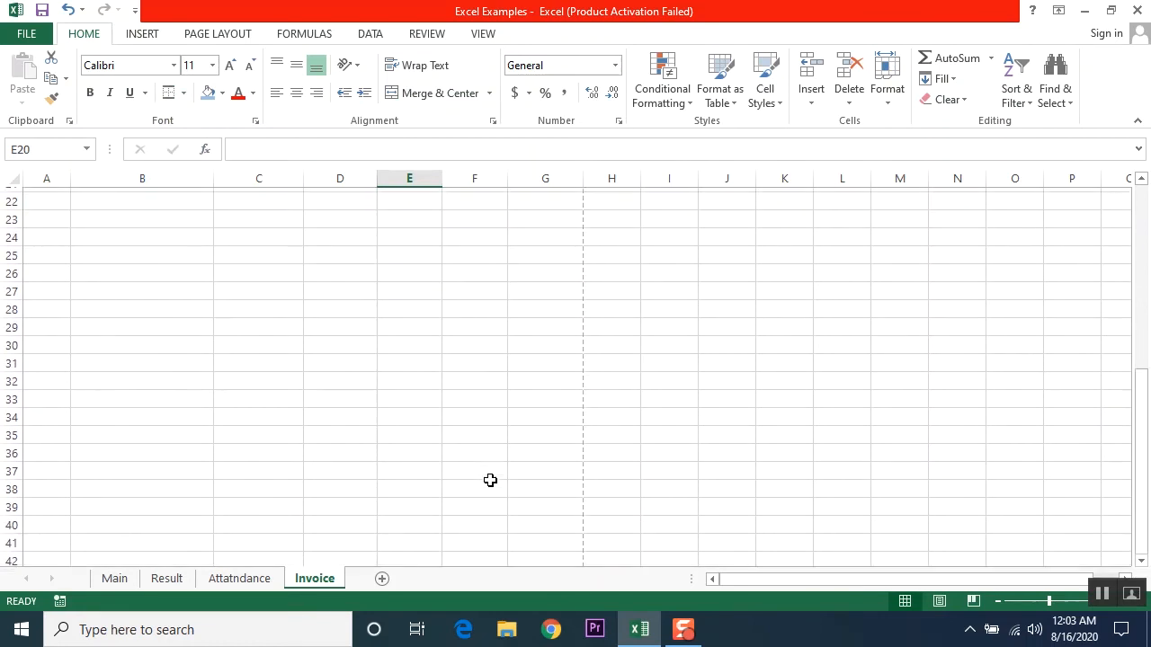
pyautogui.scroll(-1, 490, 481)
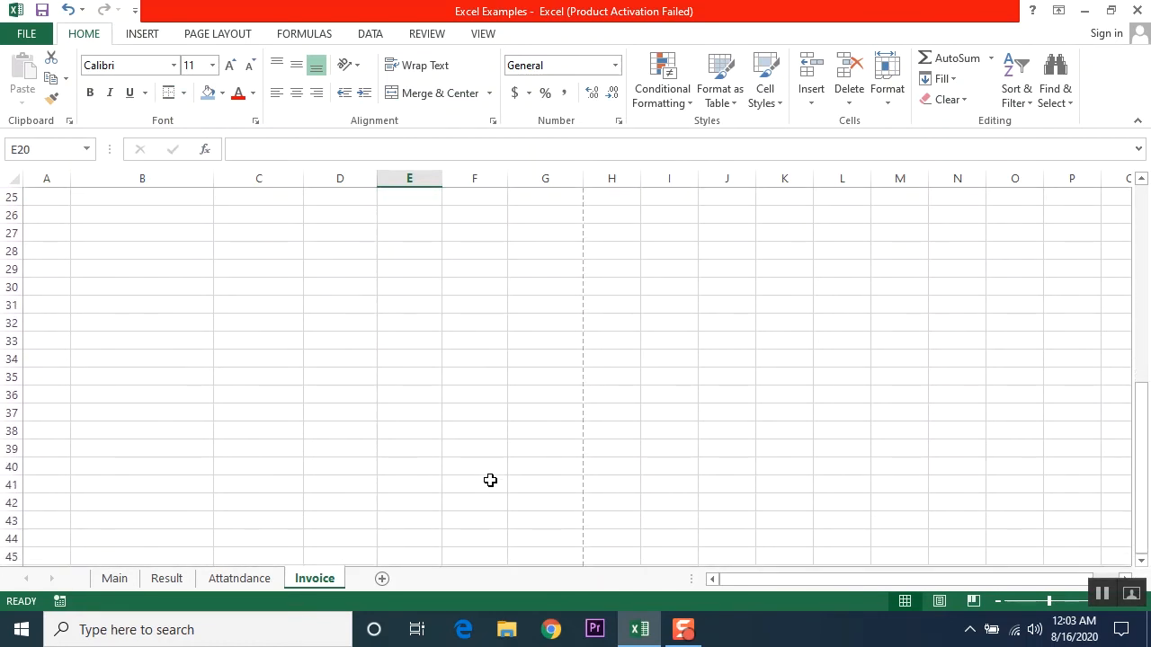
pyautogui.scroll(-2, 490, 481)
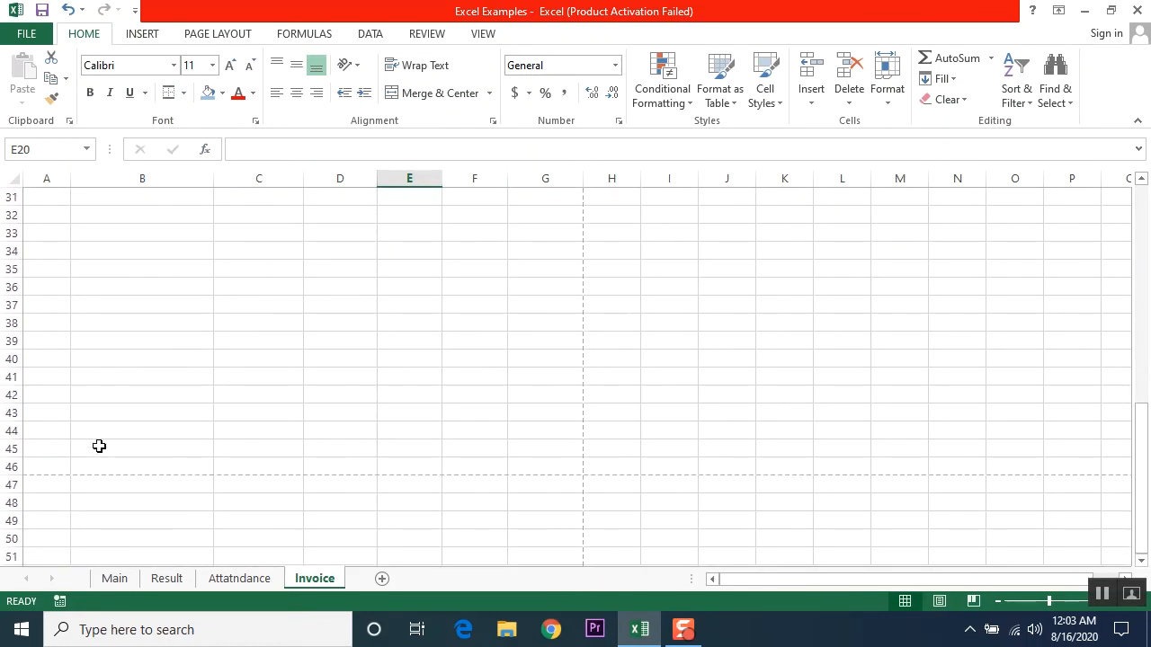
pyautogui.moveTo(44, 447); pyautogui.dragTo(530, 446)
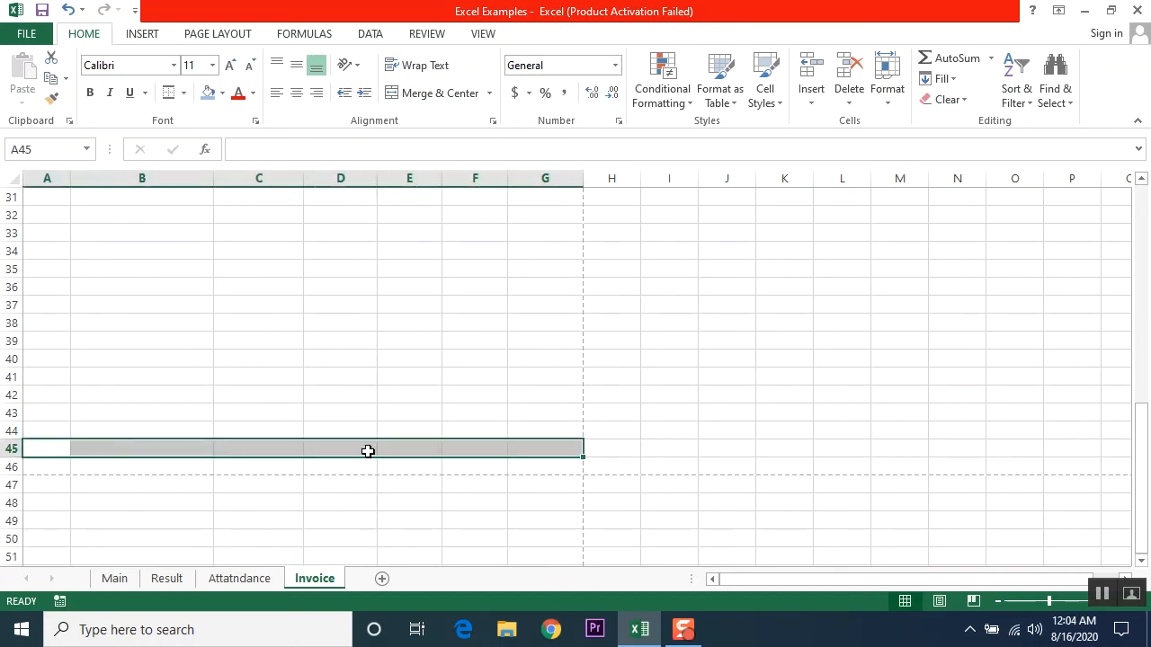
pyautogui.click(458, 92)
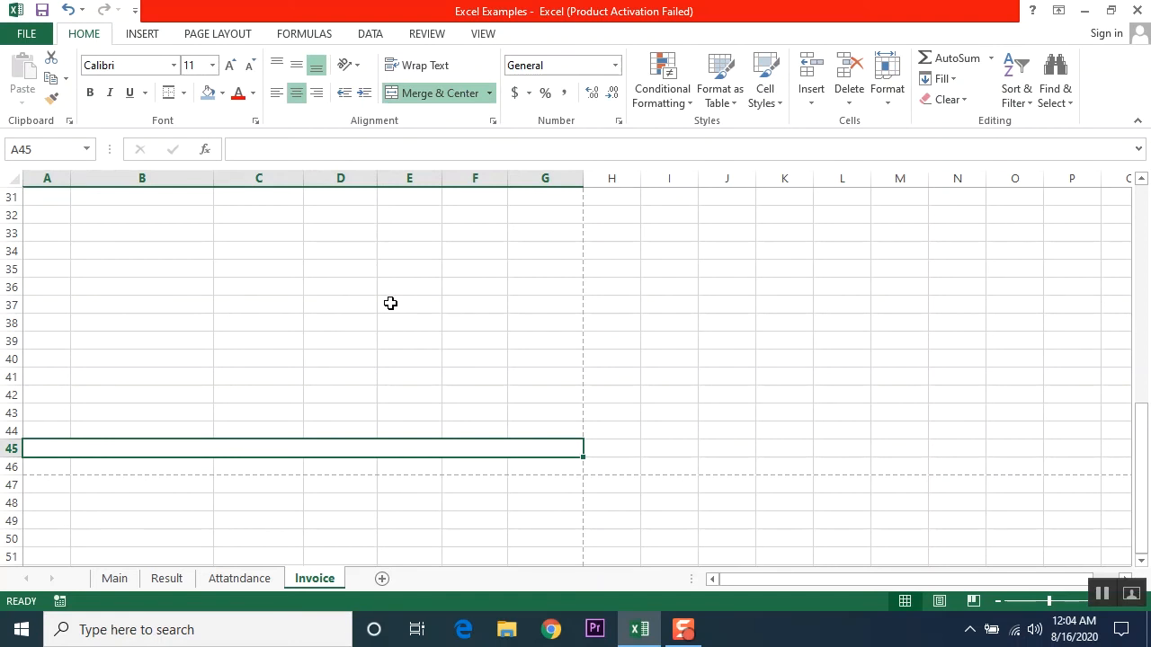
pyautogui.write('Addre')
pyautogui.write('ss : Karachi, Pakistan')
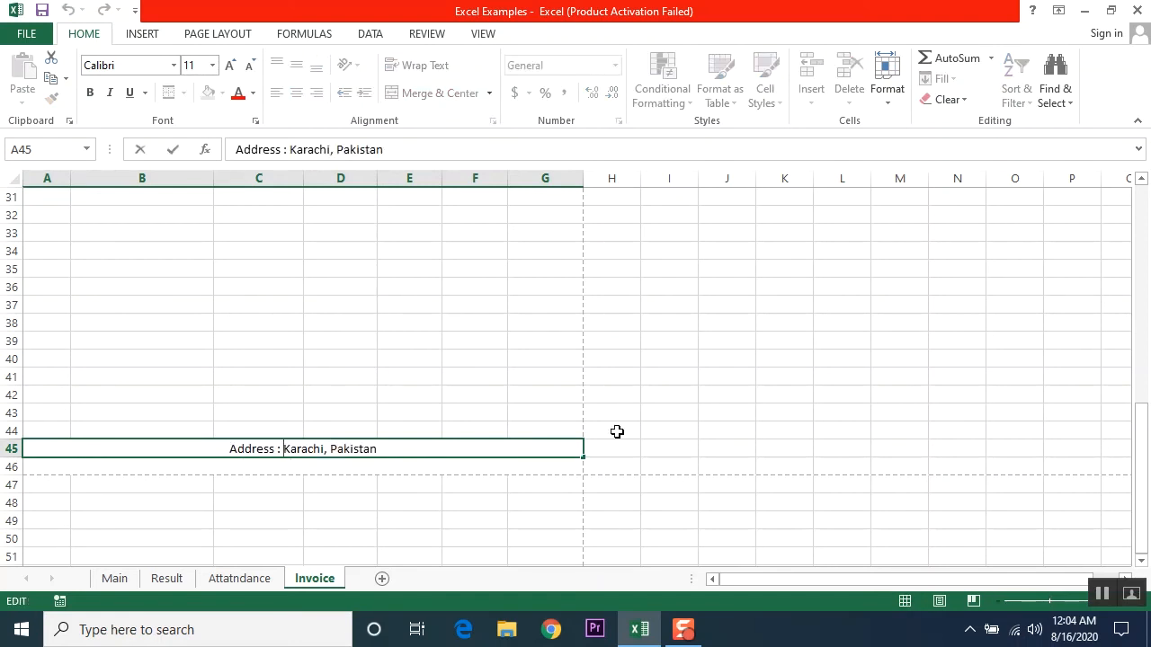
pyautogui.write('Main ')
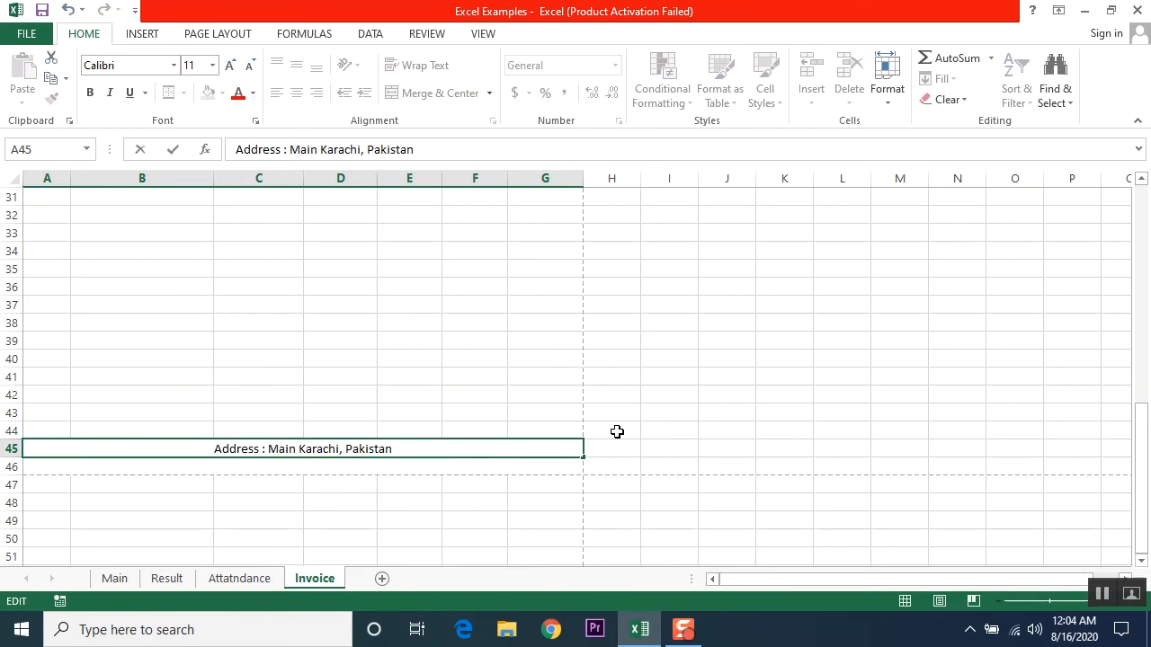
pyautogui.write('Shah')
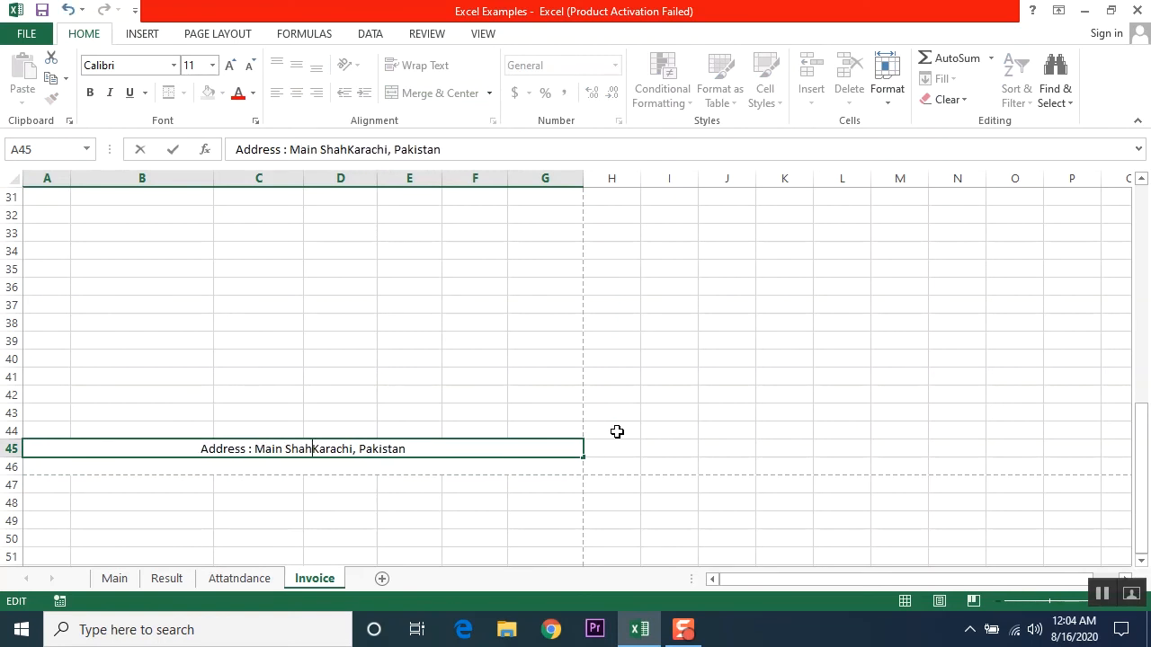
pyautogui.write('ra')
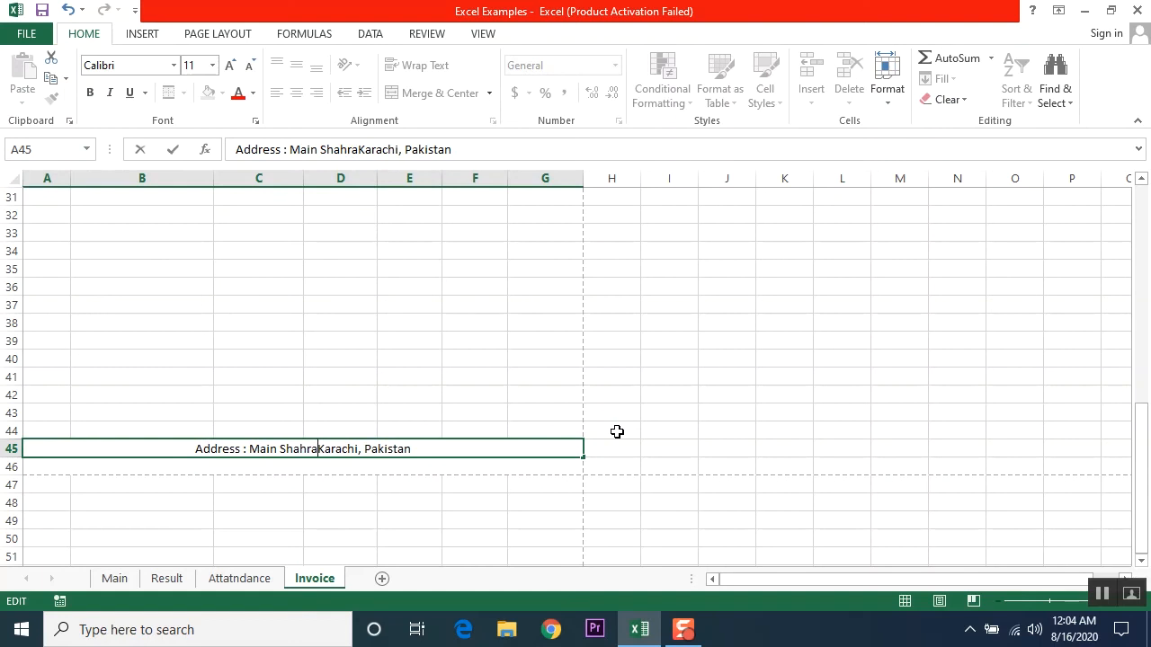
pyautogui.write('-e-faisal')
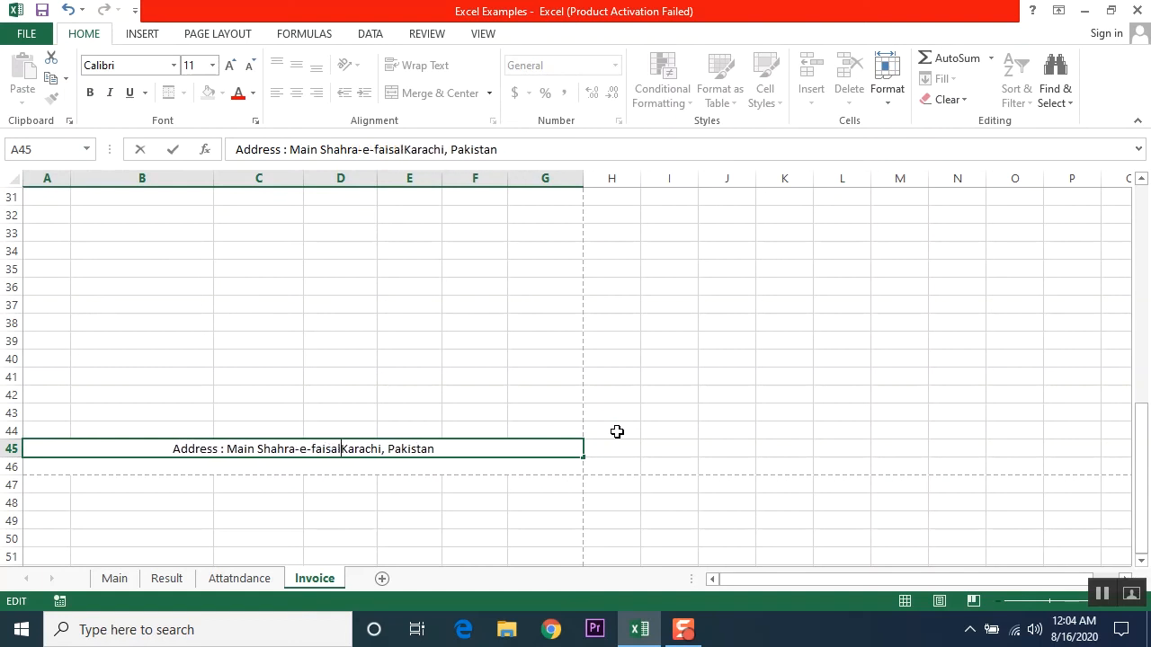
pyautogui.write(',')
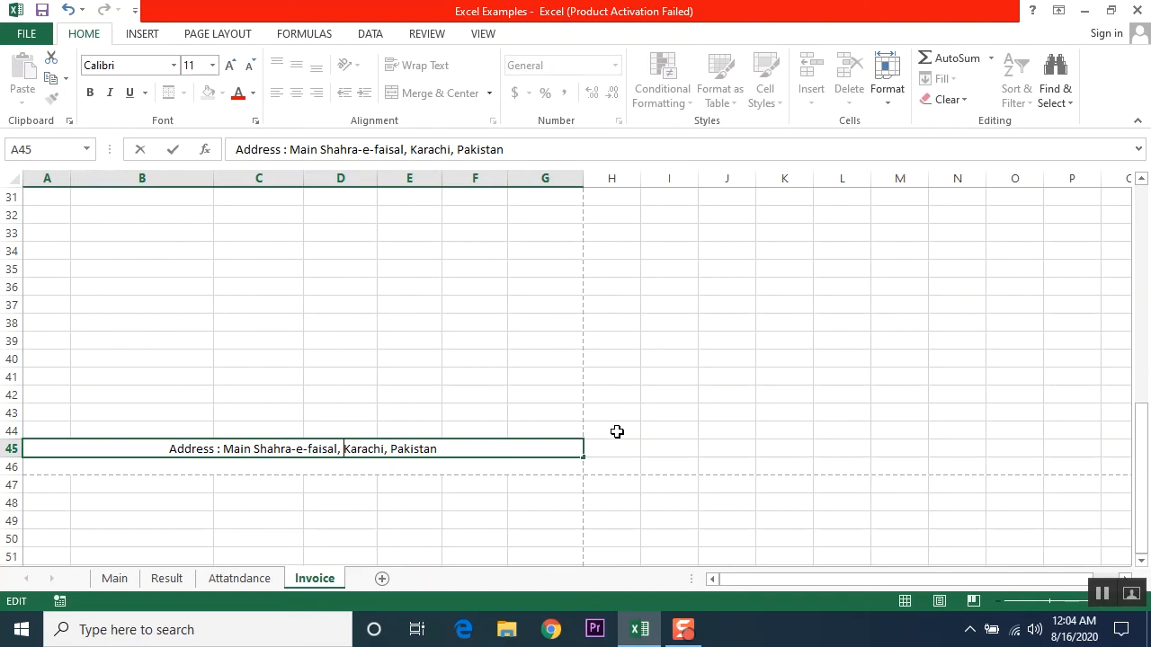
pyautogui.press('Return')
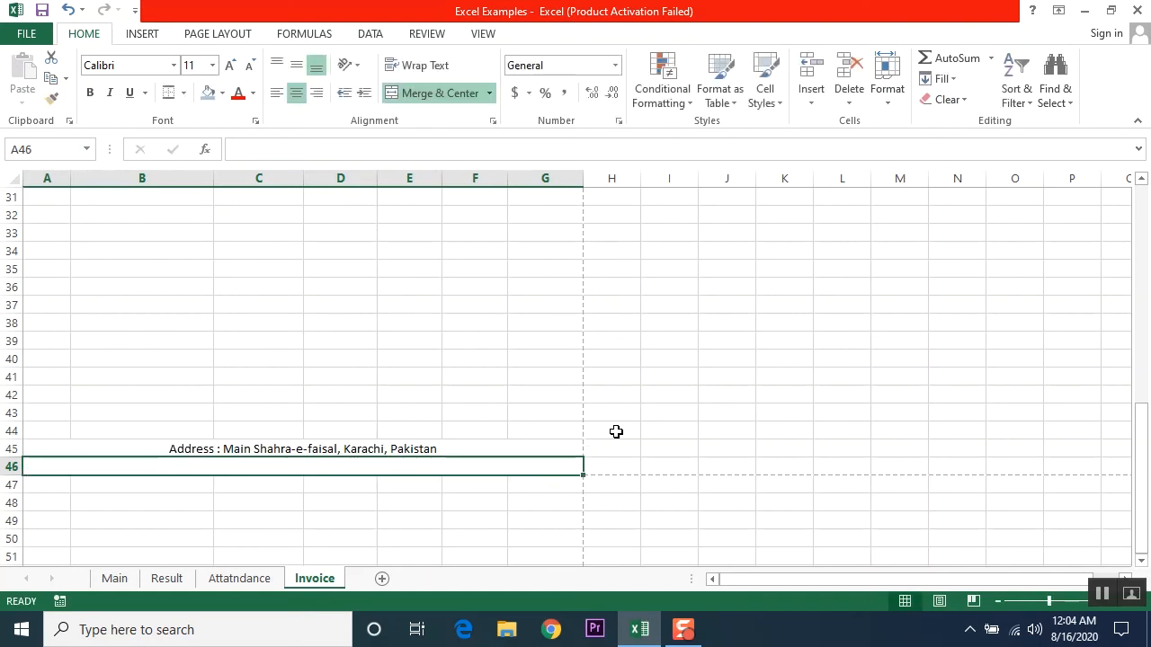
# Step: Add the company email line and the website line below the address
pyautogui.write('E')
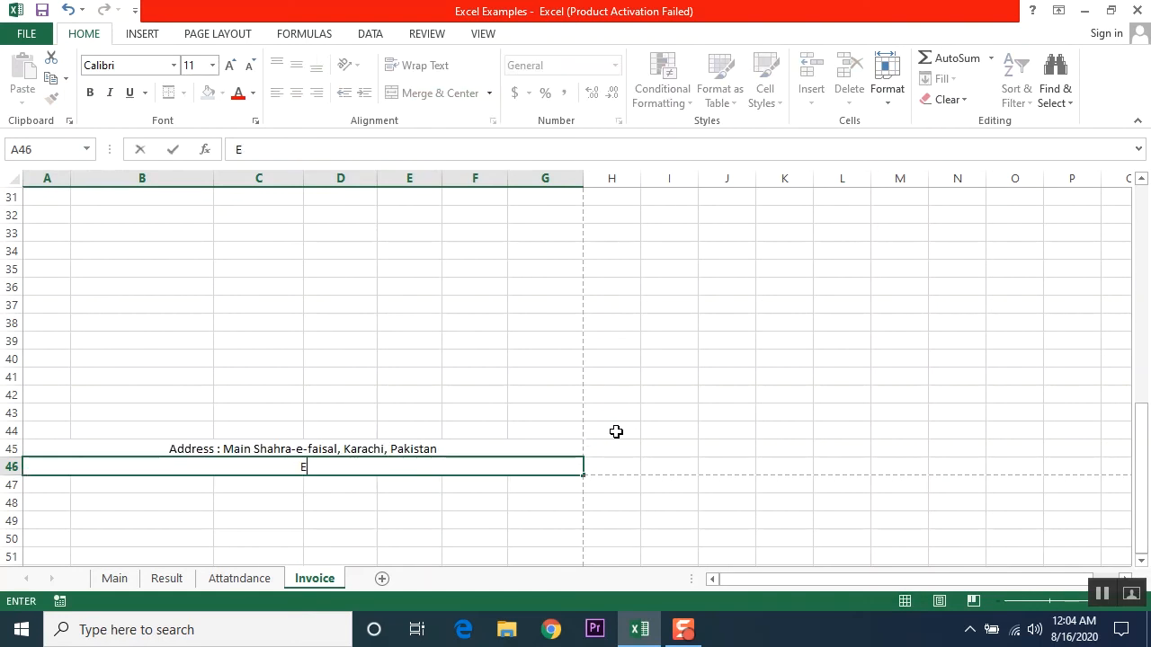
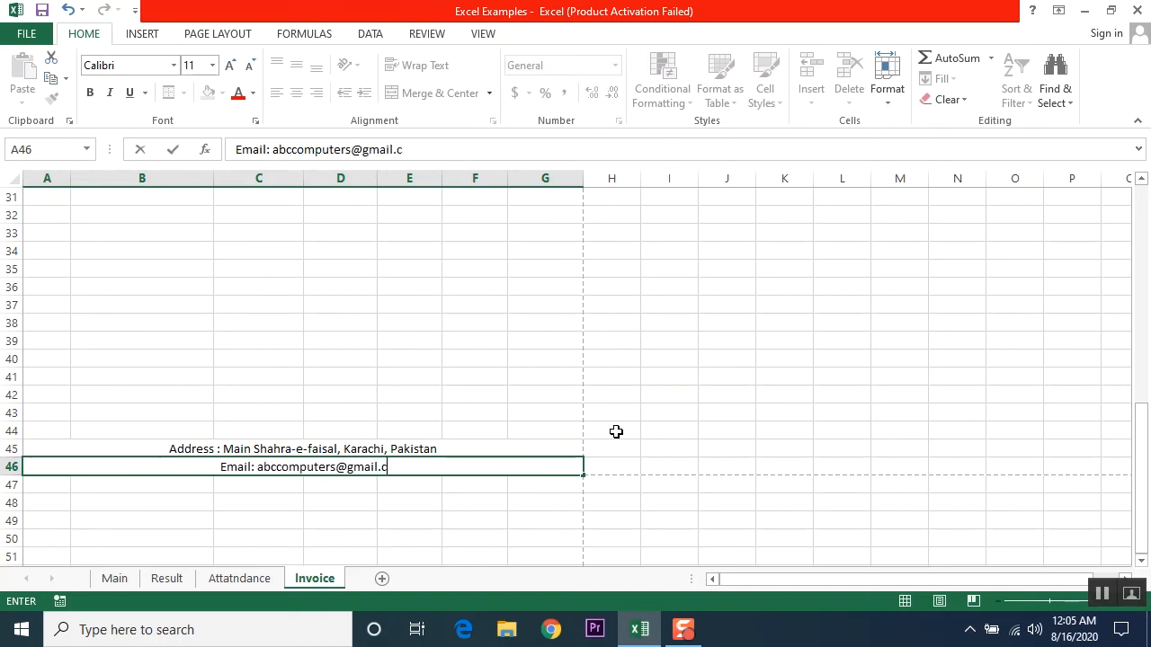
pyautogui.press('Return')
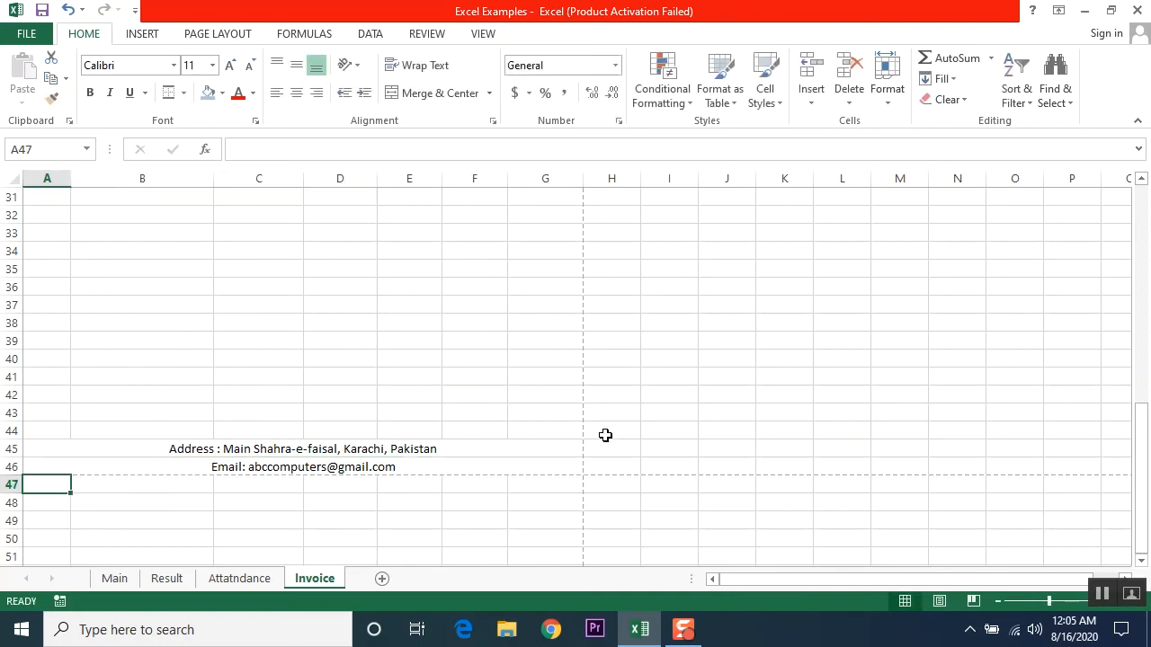
pyautogui.moveTo(146, 447); pyautogui.dragTo(257, 460)
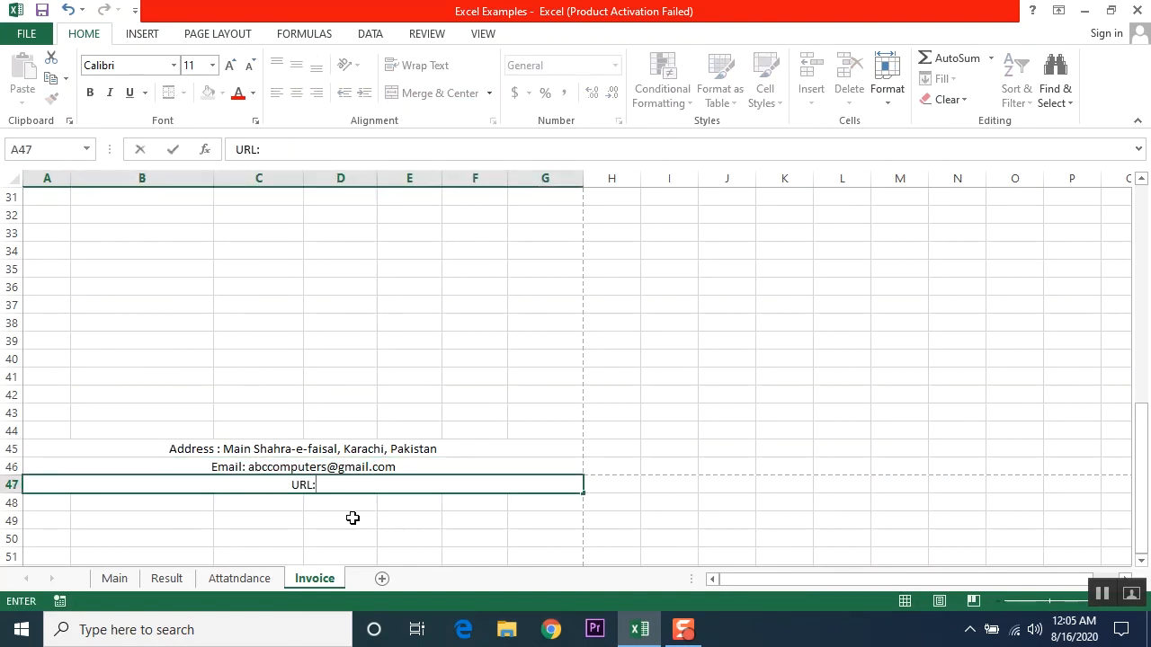
pyautogui.write('www,abc')
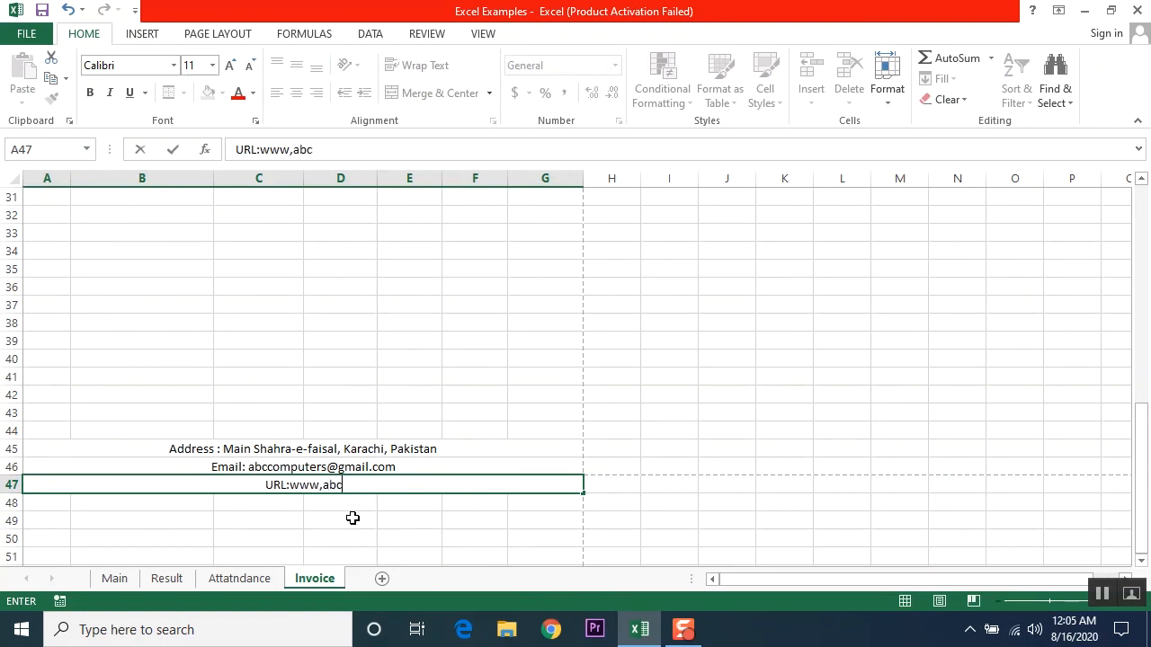
pyautogui.write('computers')
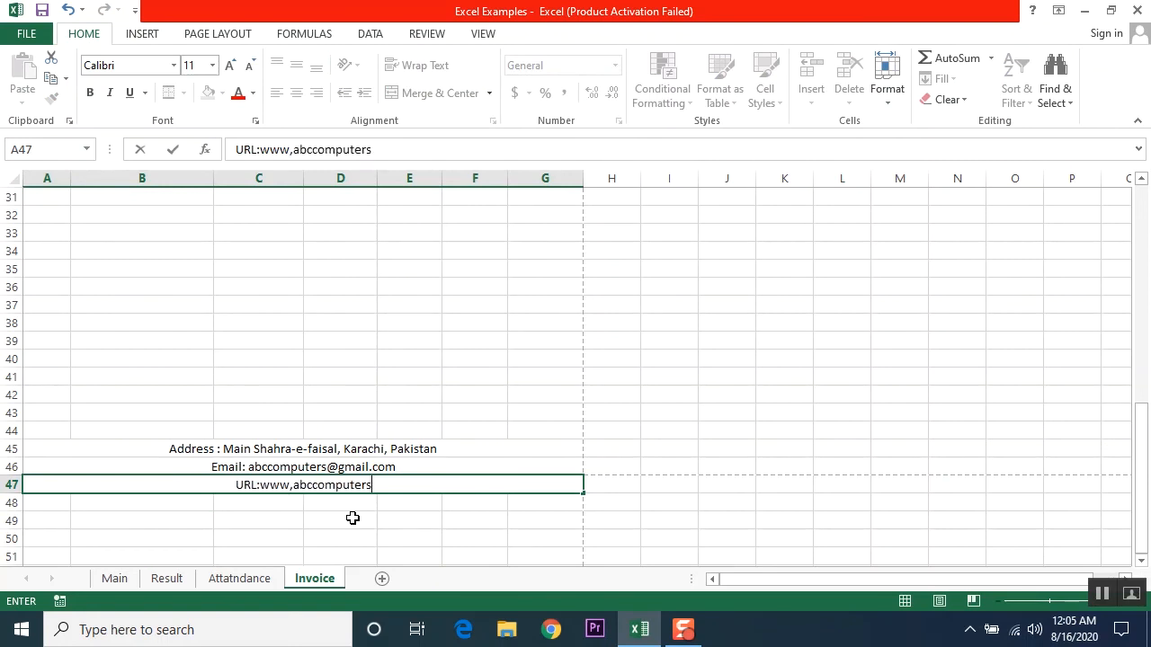
pyautogui.write('.com')
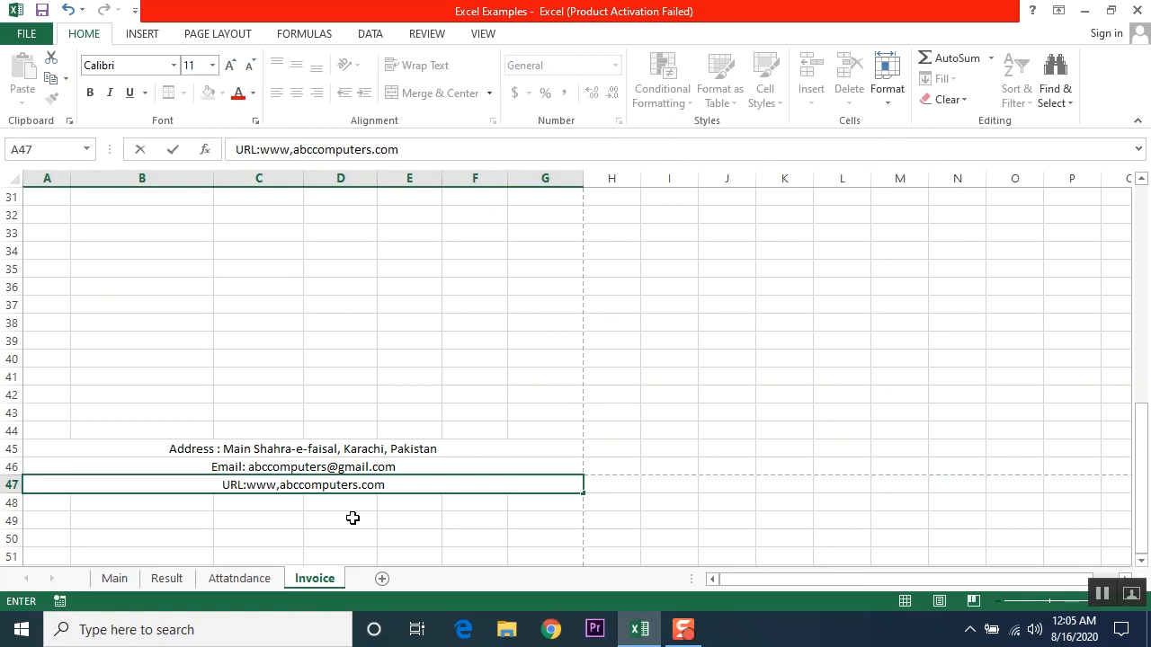
pyautogui.write('.pk')
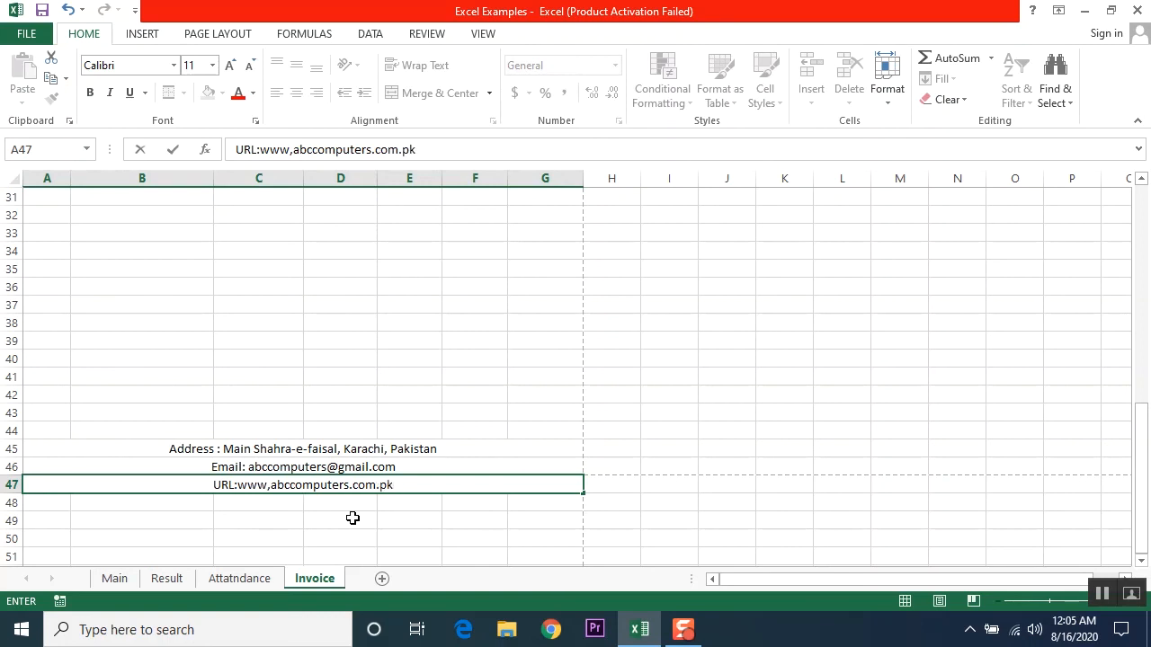
pyautogui.press('Return')
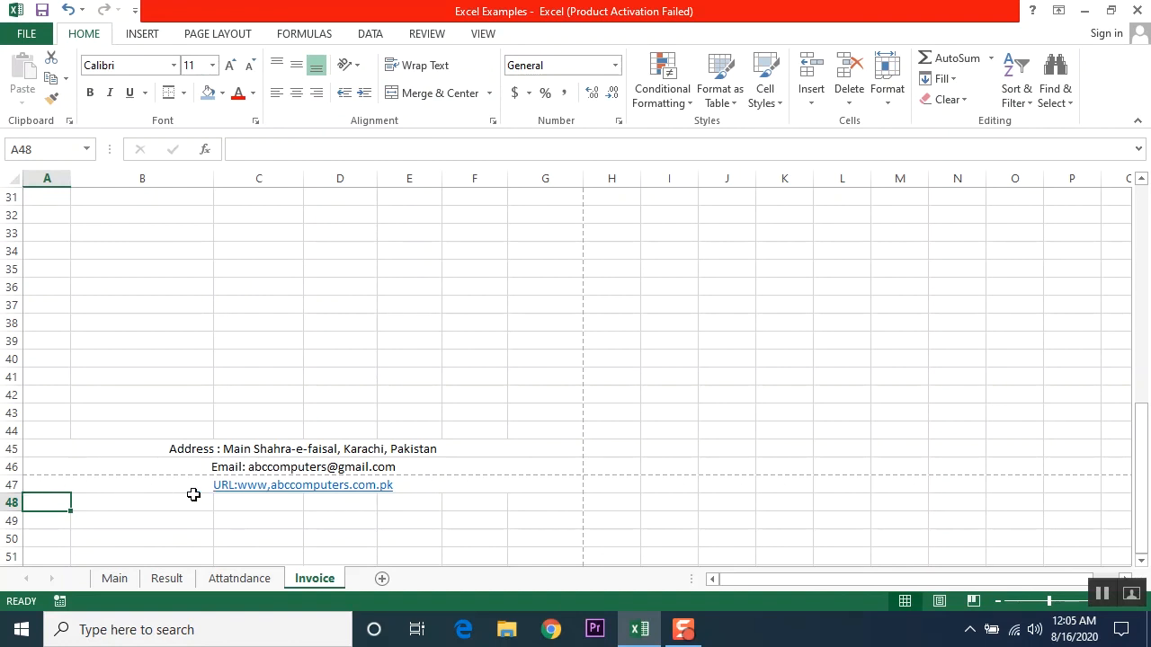
pyautogui.click(134, 481)
pyautogui.press('F2')
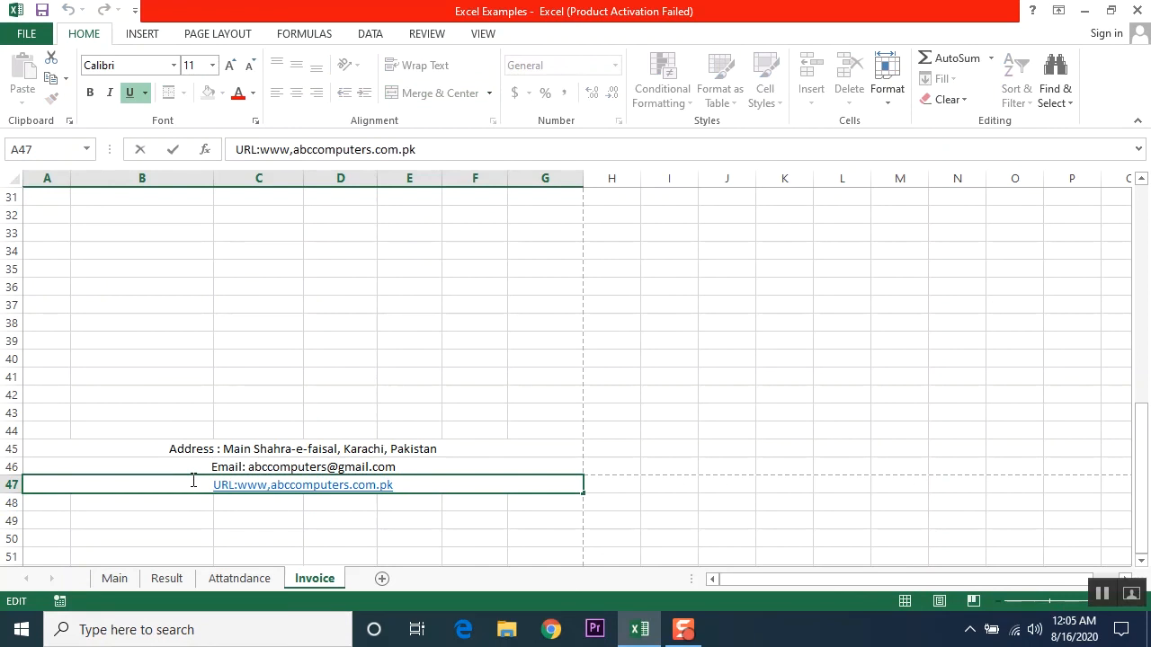
pyautogui.press('BackSpace')
pyautogui.write('.')
pyautogui.press('Return')
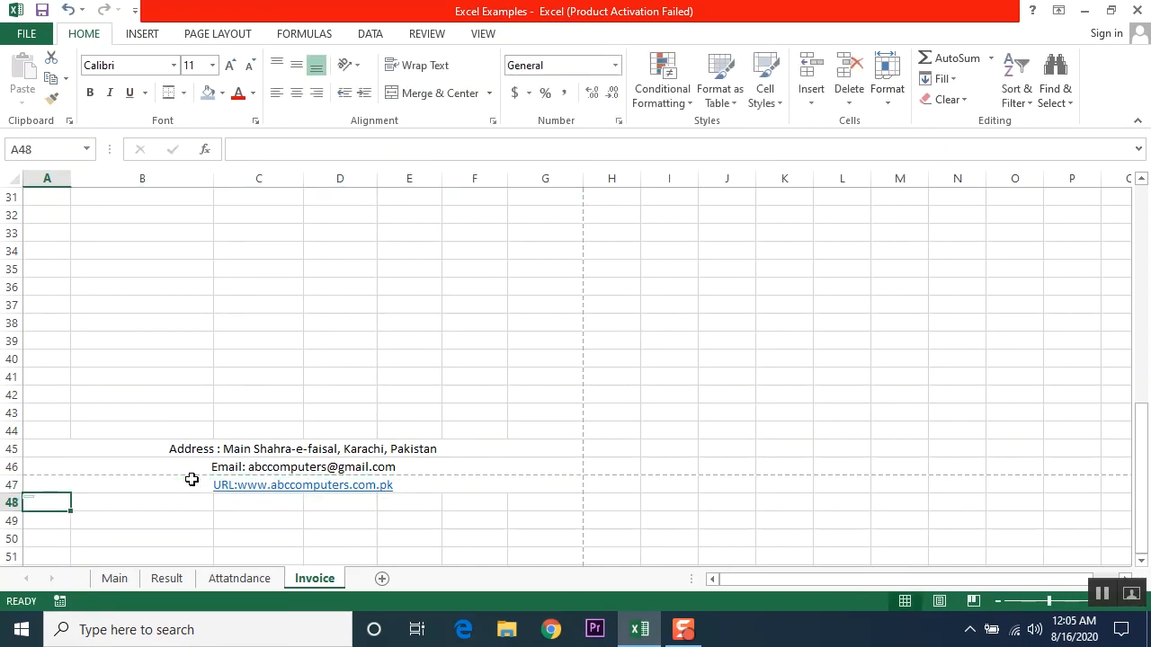
# Step: Delete the empty row 44 above the footer lines
pyautogui.press('Up')
pyautogui.click(9, 430)
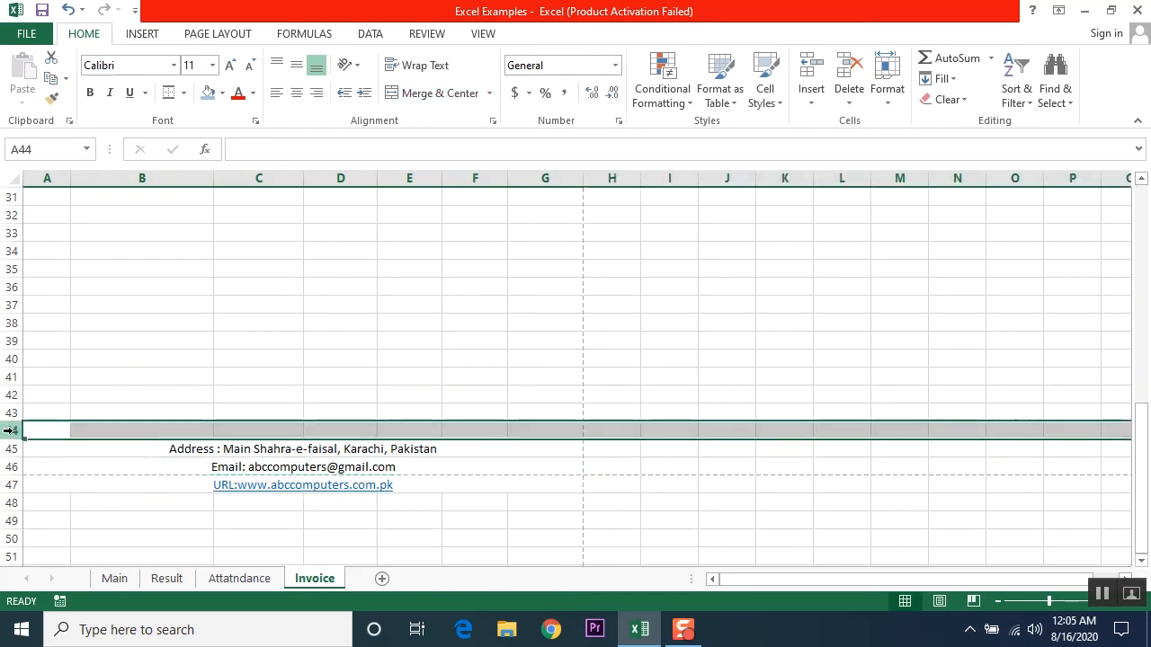
pyautogui.rightClick(9, 431)
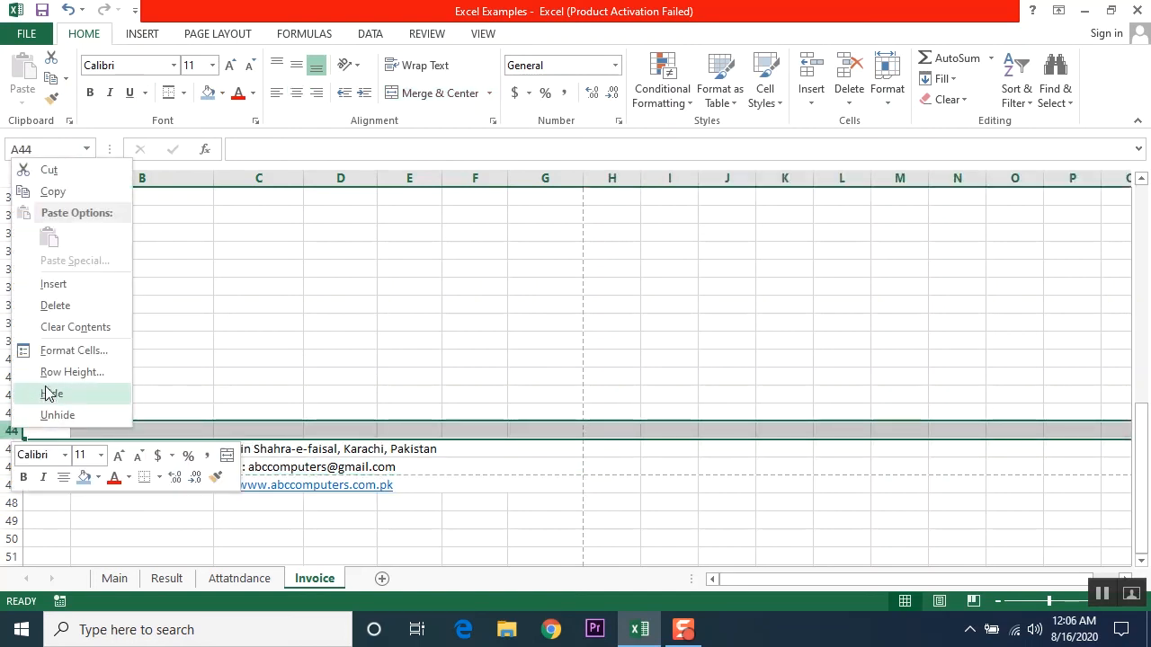
pyautogui.click(55, 306)
pyautogui.click(208, 539)
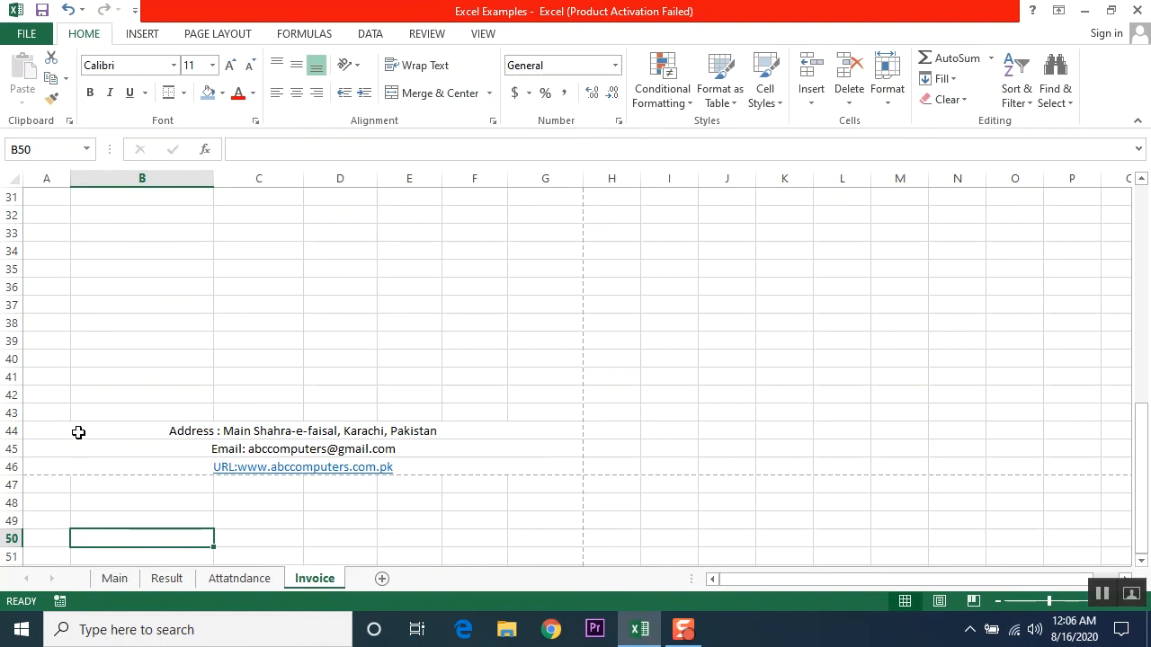
pyautogui.scroll(10, 146, 432)
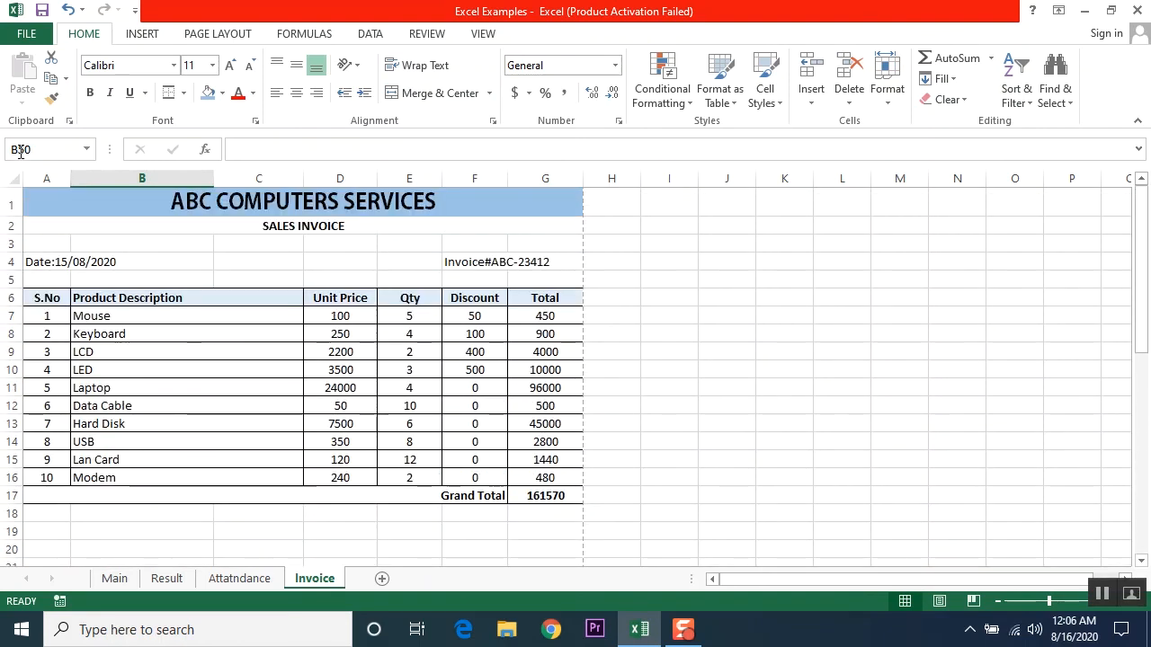
pyautogui.click(29, 40)
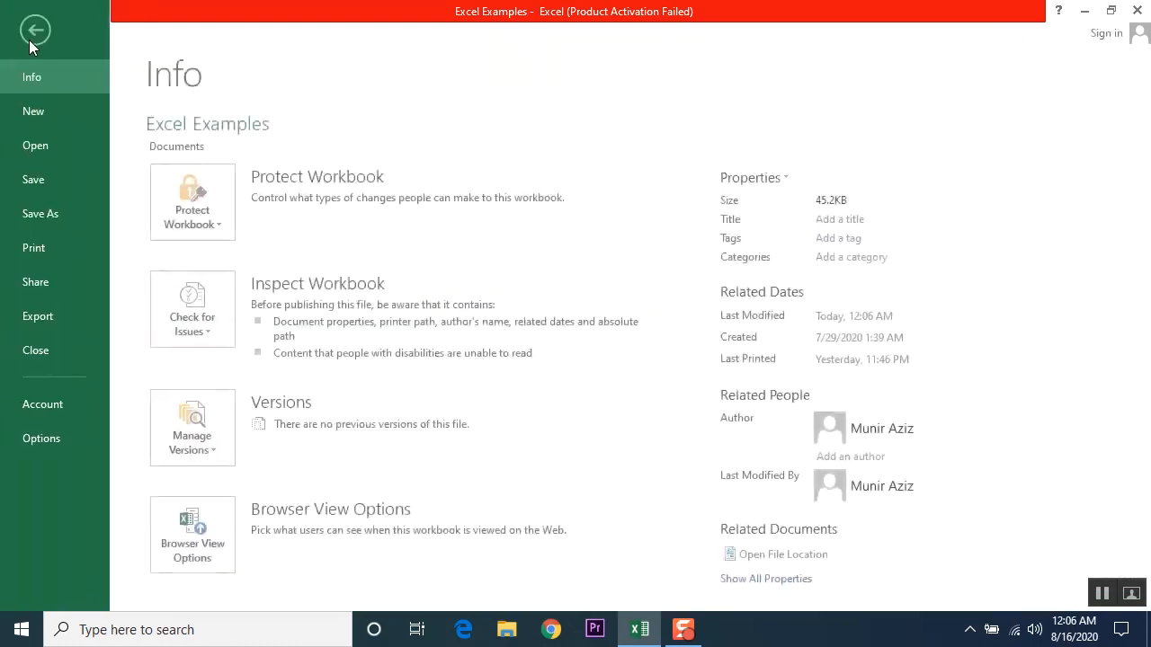
pyautogui.click(44, 253)
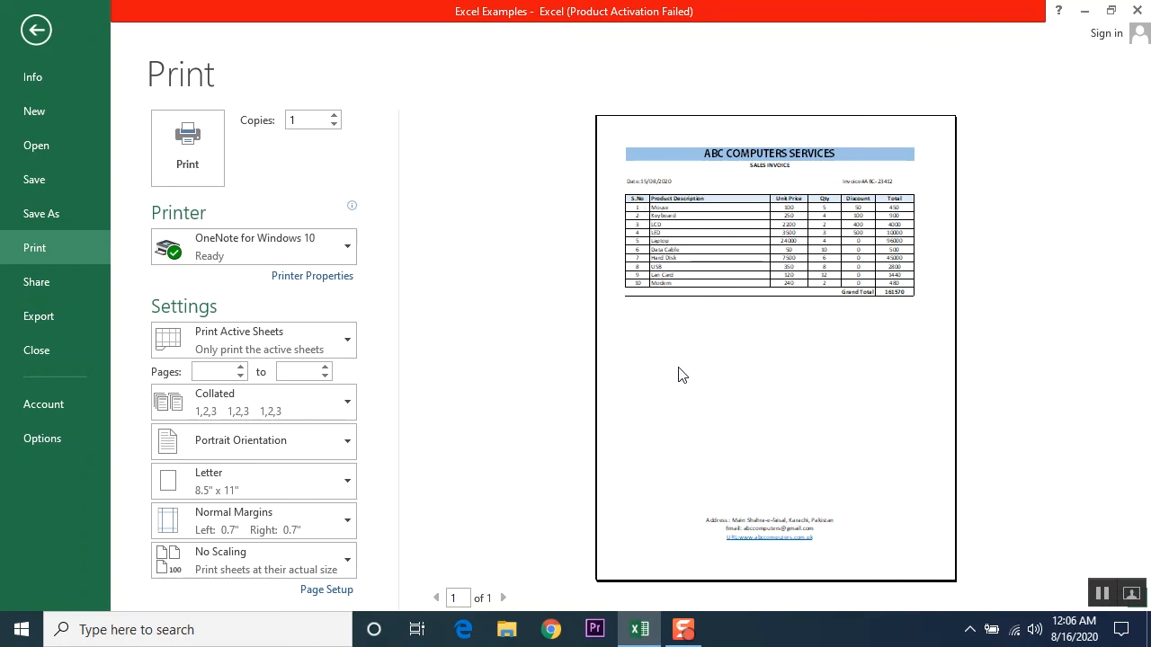
pyautogui.click(35, 31)
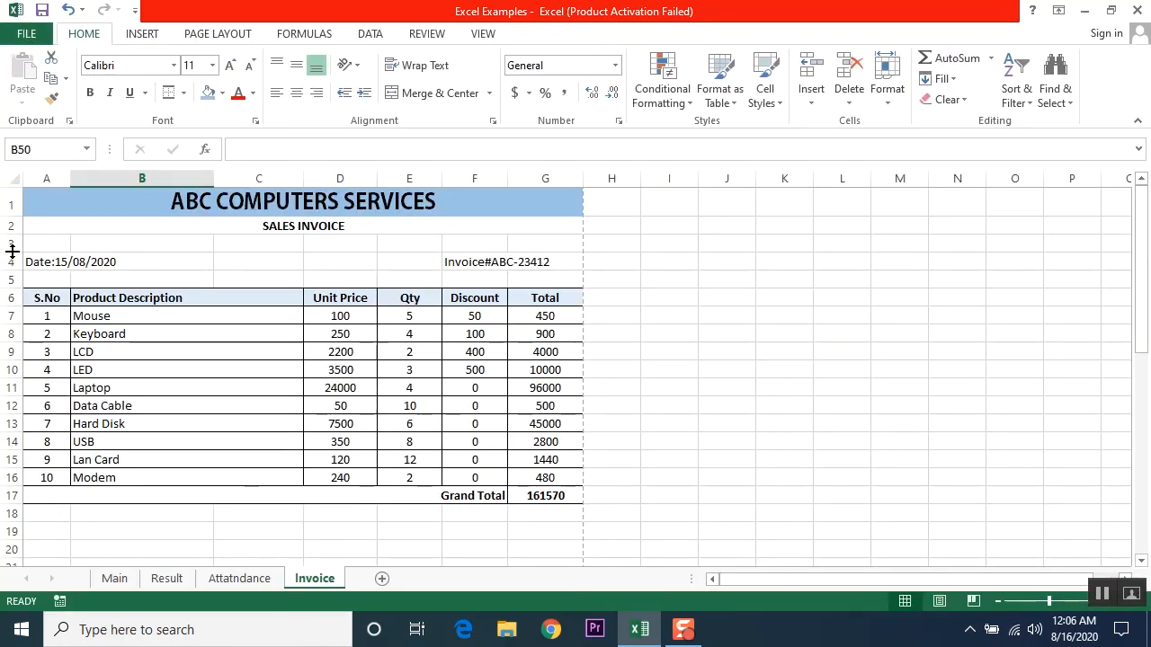
pyautogui.moveTo(12, 252); pyautogui.dragTo(13, 354)
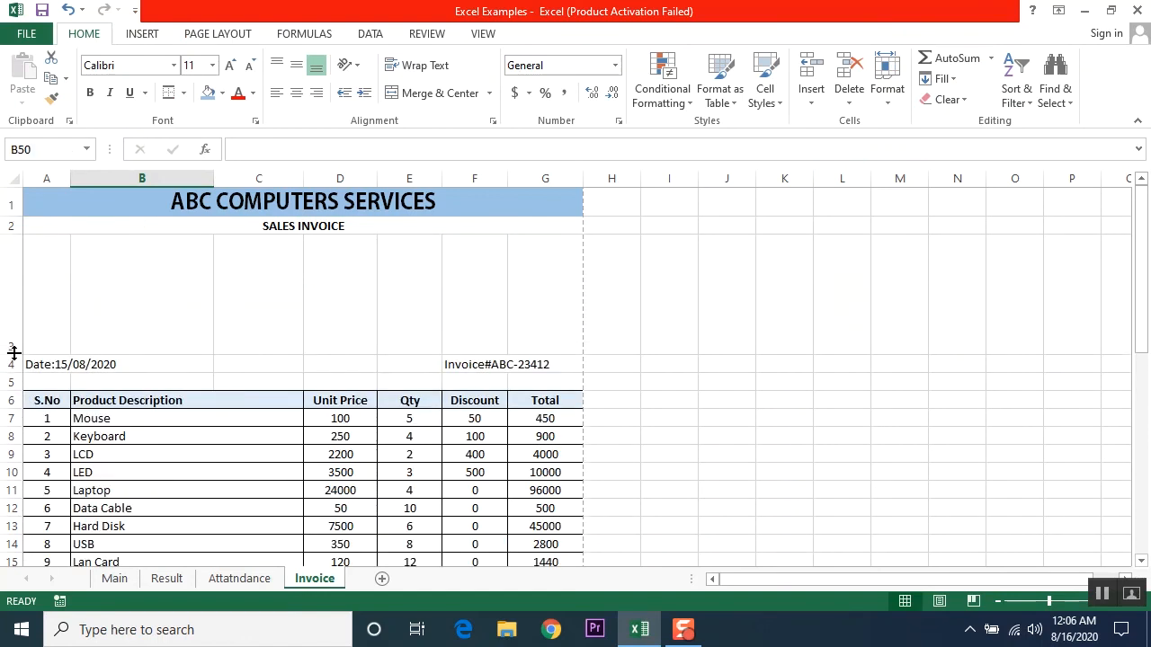
pyautogui.scroll(-3, 150, 343)
pyautogui.scroll(3, 149, 343)
pyautogui.moveTo(18, 359); pyautogui.dragTo(17, 377)
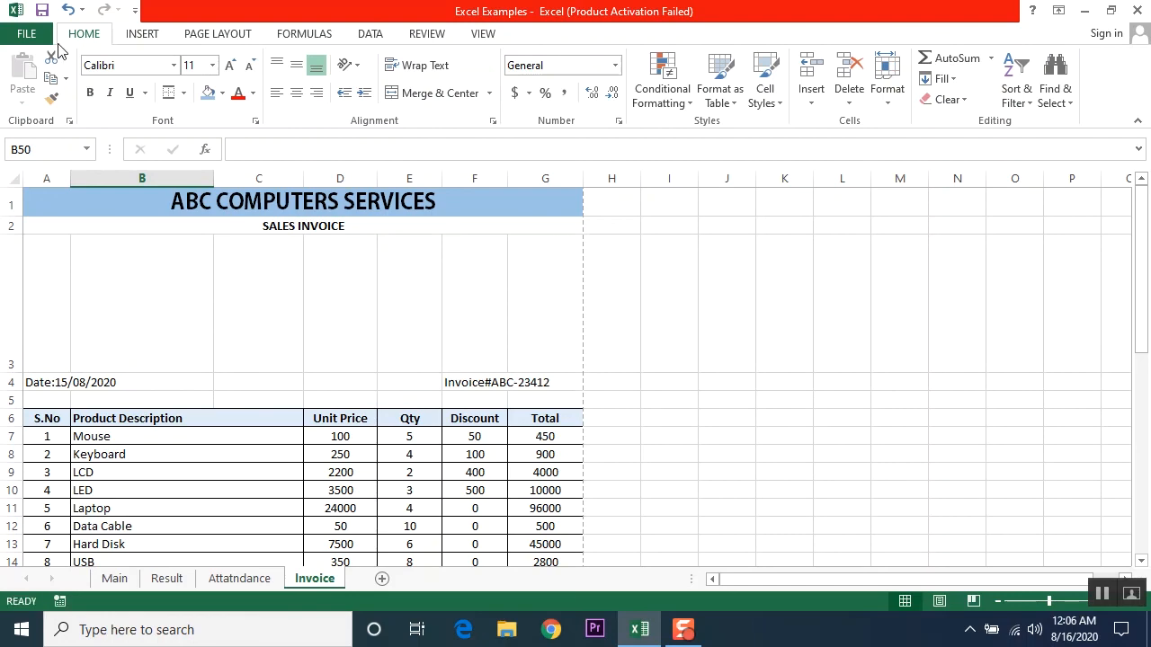
pyautogui.click(27, 34)
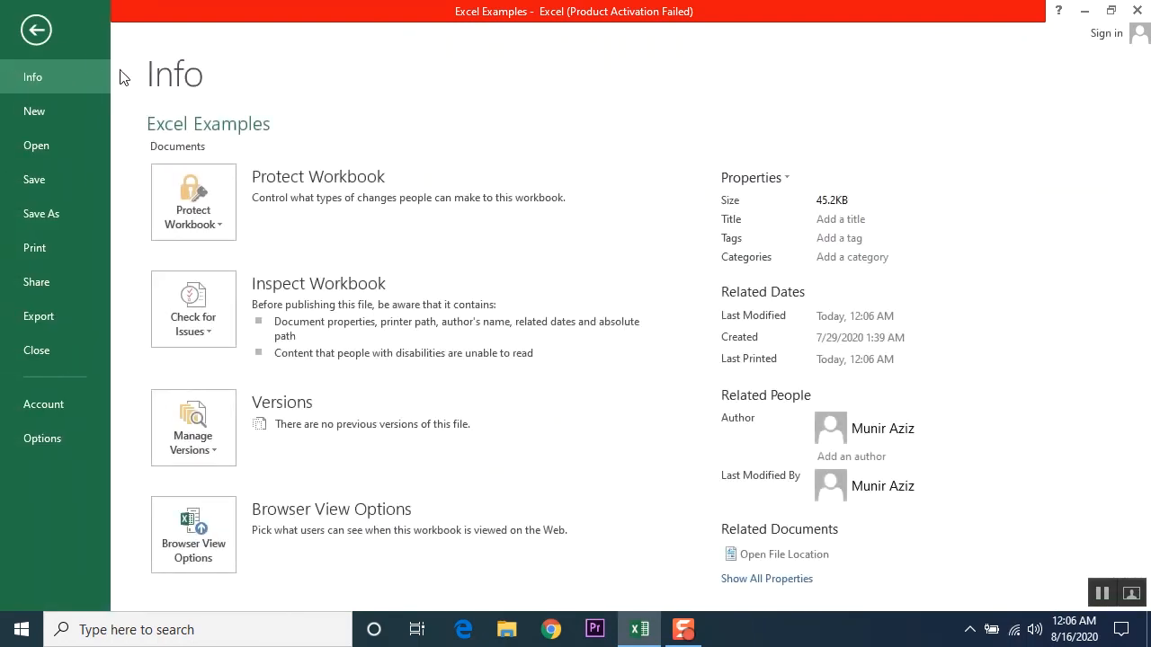
pyautogui.click(41, 250)
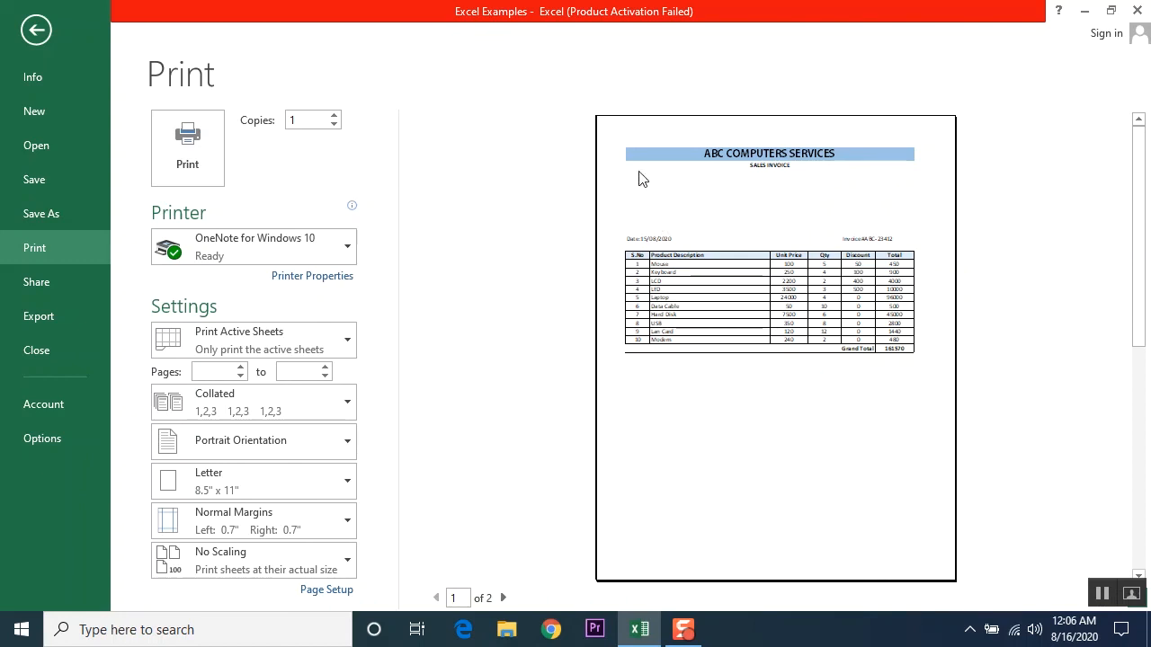
pyautogui.click(36, 30)
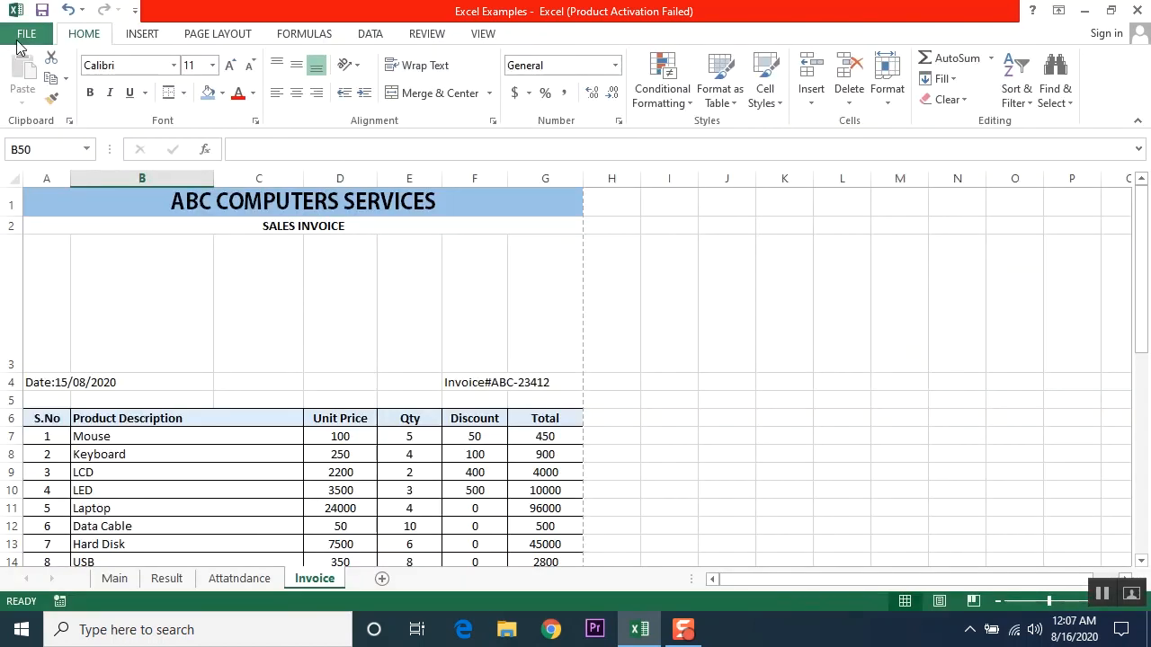
pyautogui.doubleClick(7, 373)
pyautogui.scroll(-5, 463, 359)
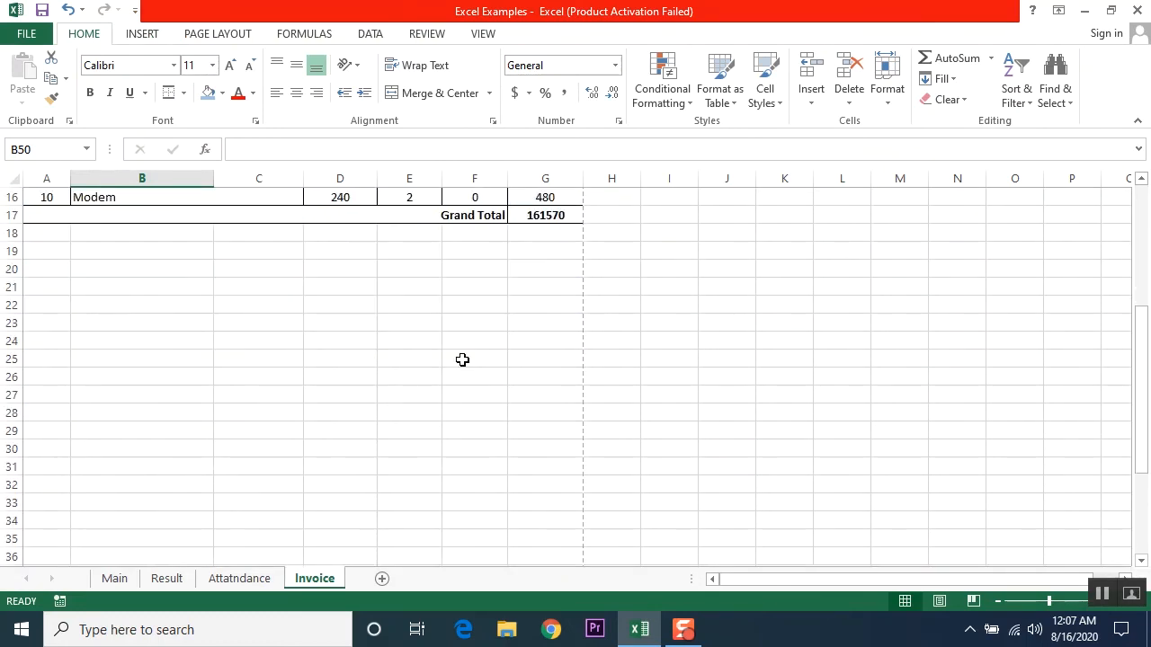